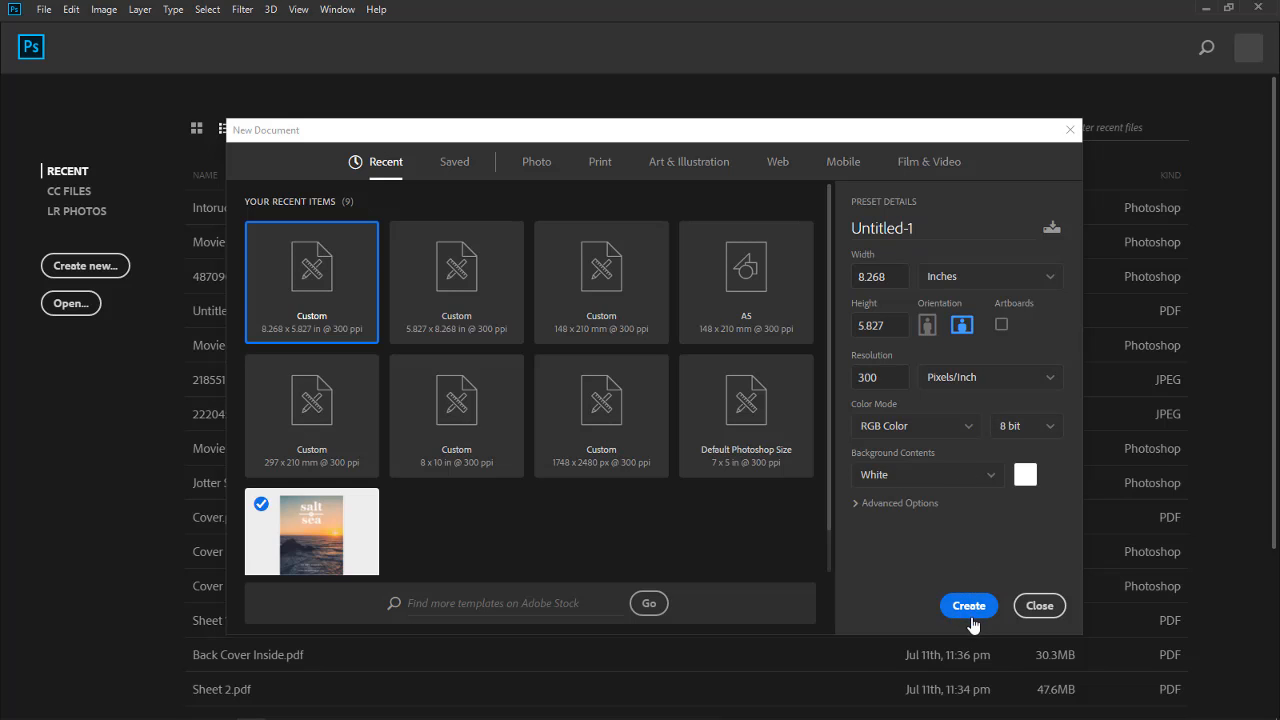
# Create a new landscape document of 8.268 x 5.827 inches at 300 pixels/inch, RGB Color, with a white background
pyautogui.click(928, 326)
pyautogui.click(961, 330)
pyautogui.moveTo(641, 129); pyautogui.dragTo(608, 117)
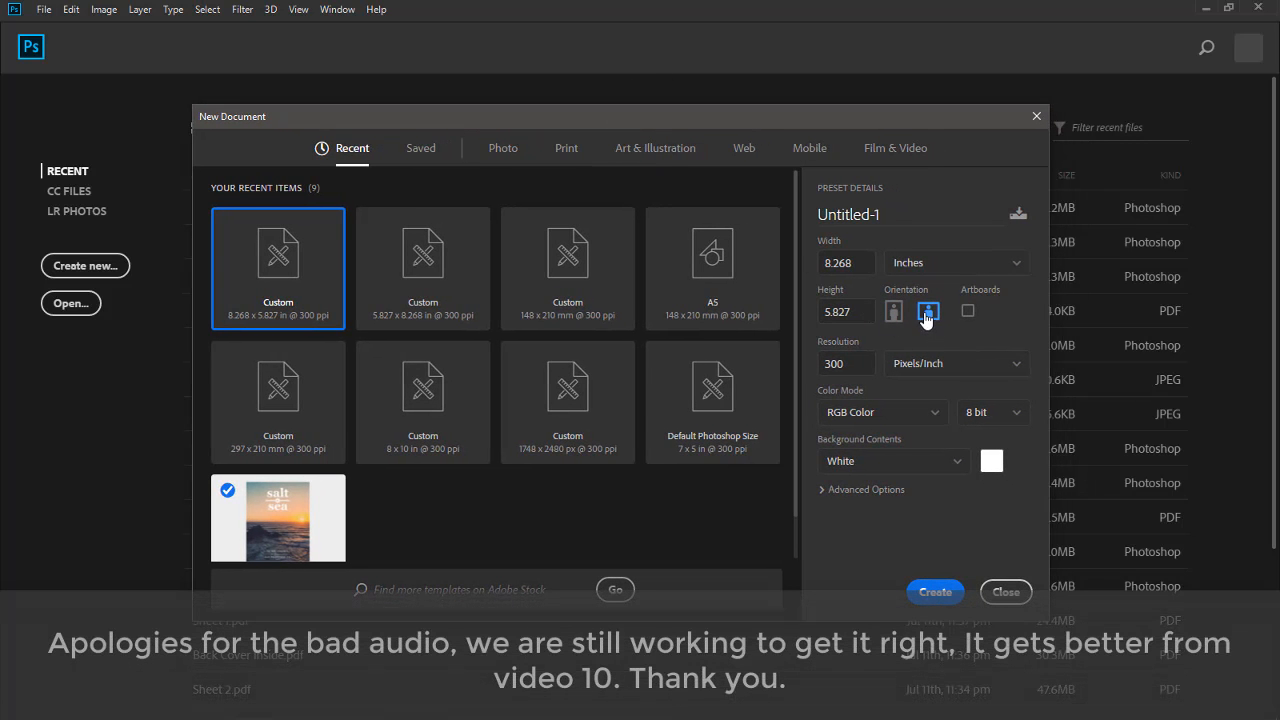
pyautogui.click(935, 592)
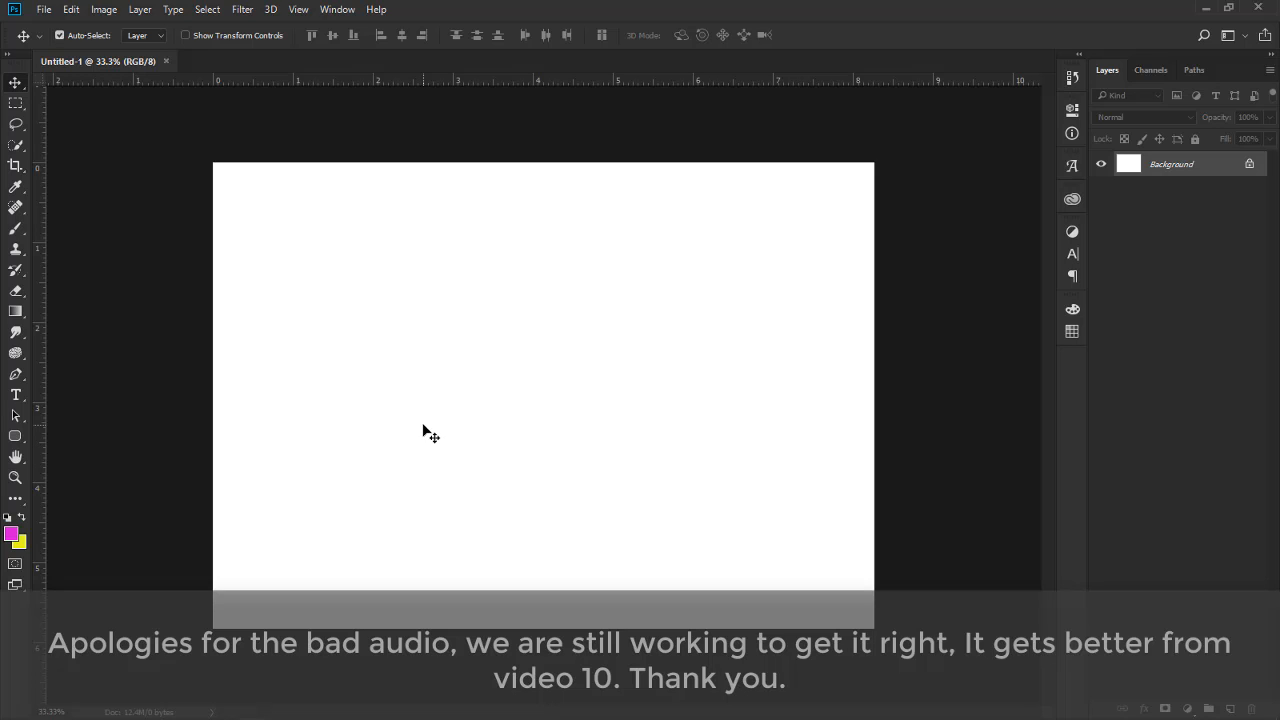
# Place the clothes-rack photo R2aodqJn3b8_Full.jpg from the images folder as a linked file and scale it to 23.74% to cover the canvas
pyautogui.click(44, 9)
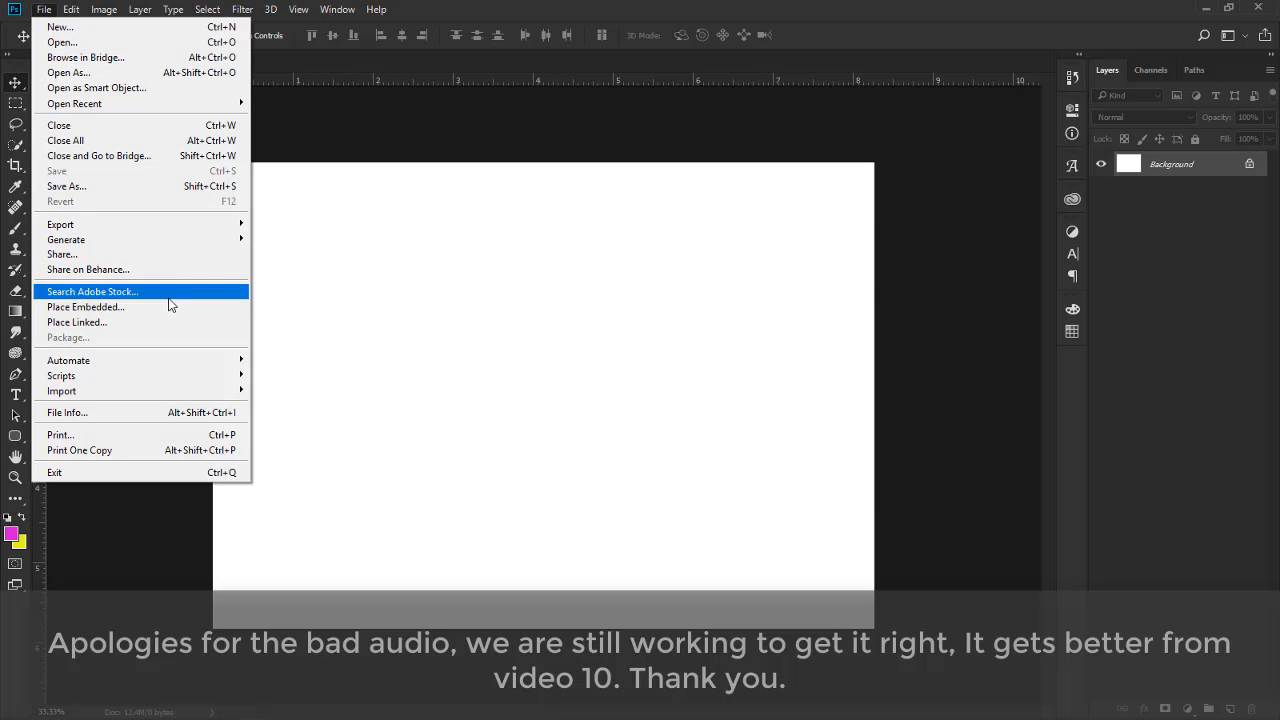
pyautogui.click(141, 323)
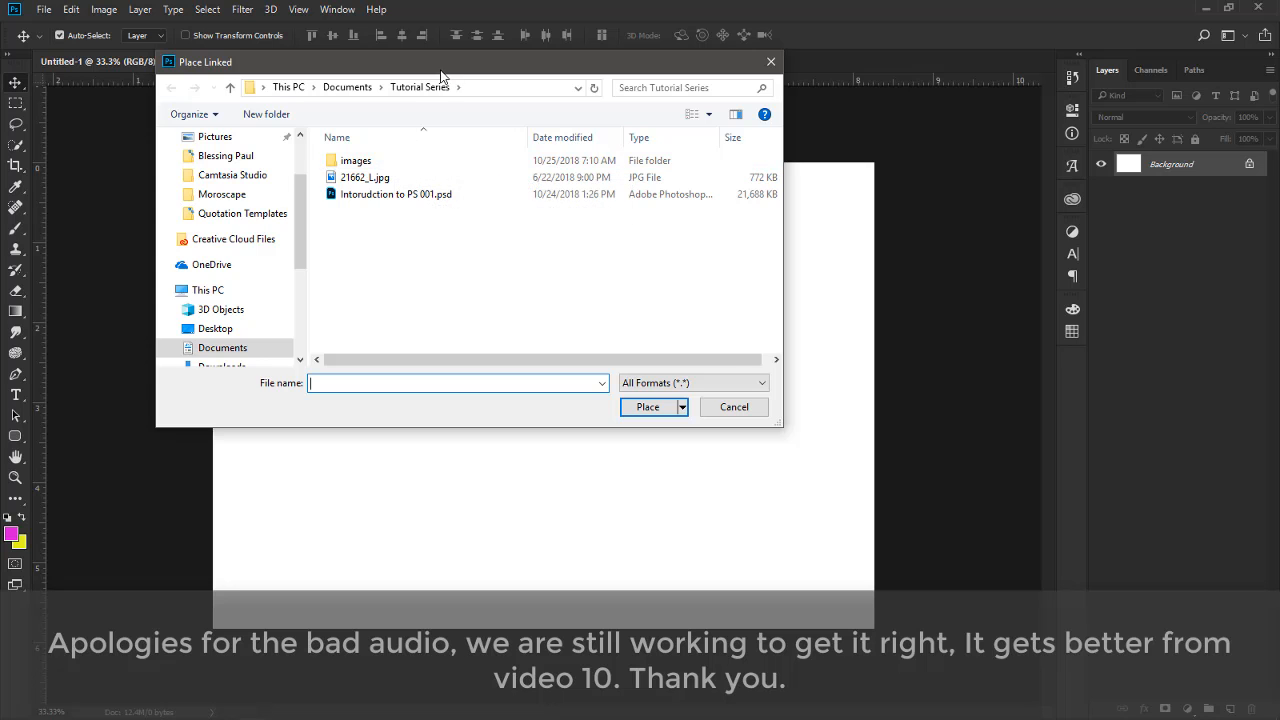
pyautogui.moveTo(440, 70); pyautogui.dragTo(442, 117)
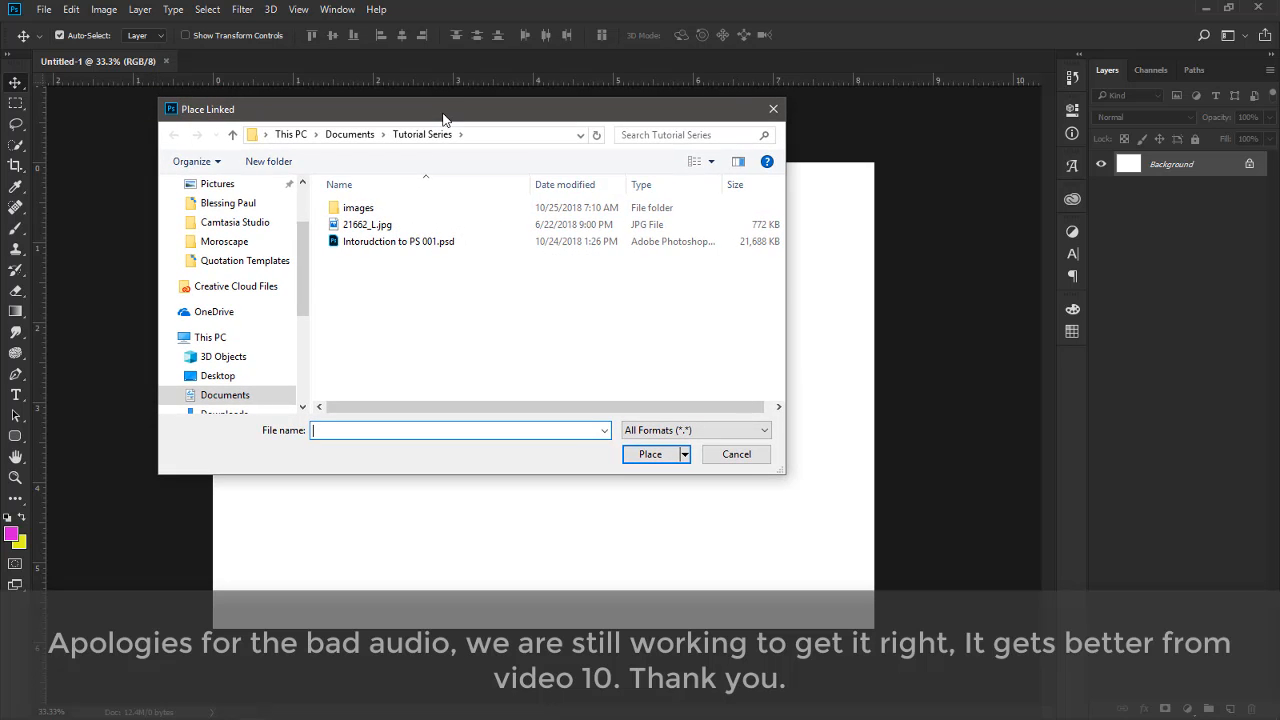
pyautogui.doubleClick(370, 211)
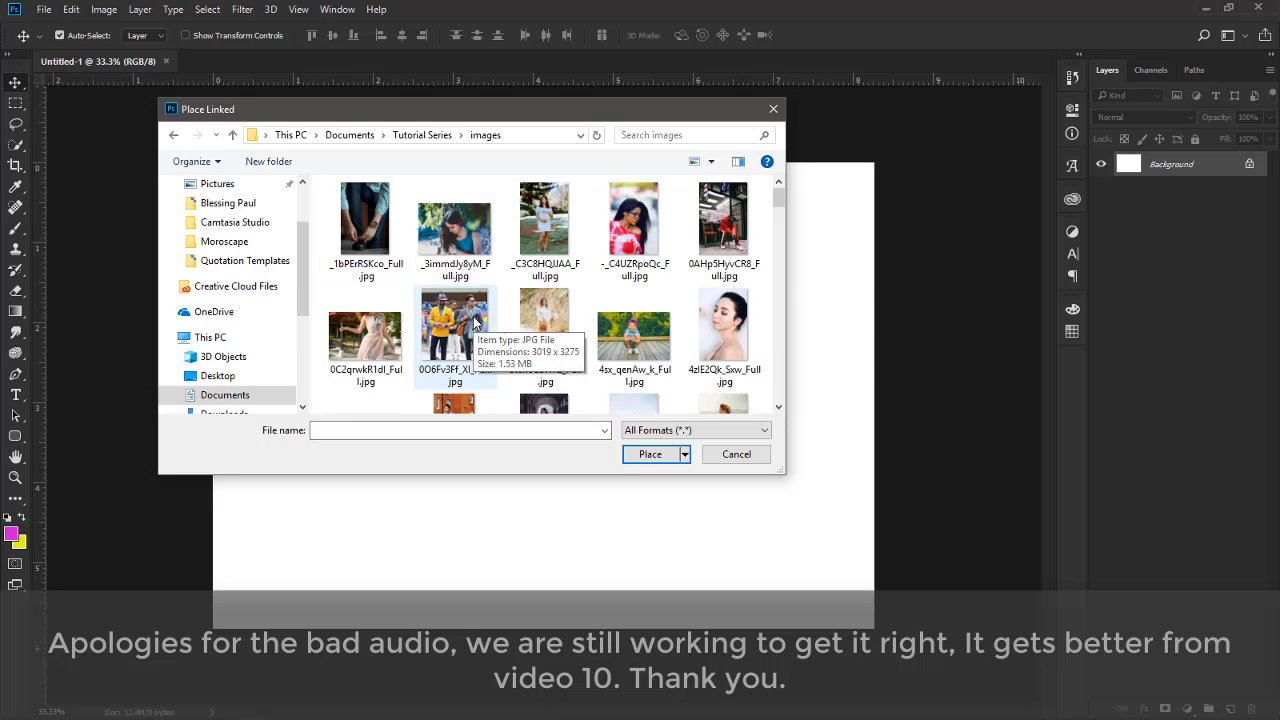
pyautogui.scroll(-2, 475, 322)
pyautogui.scroll(-5, 475, 322)
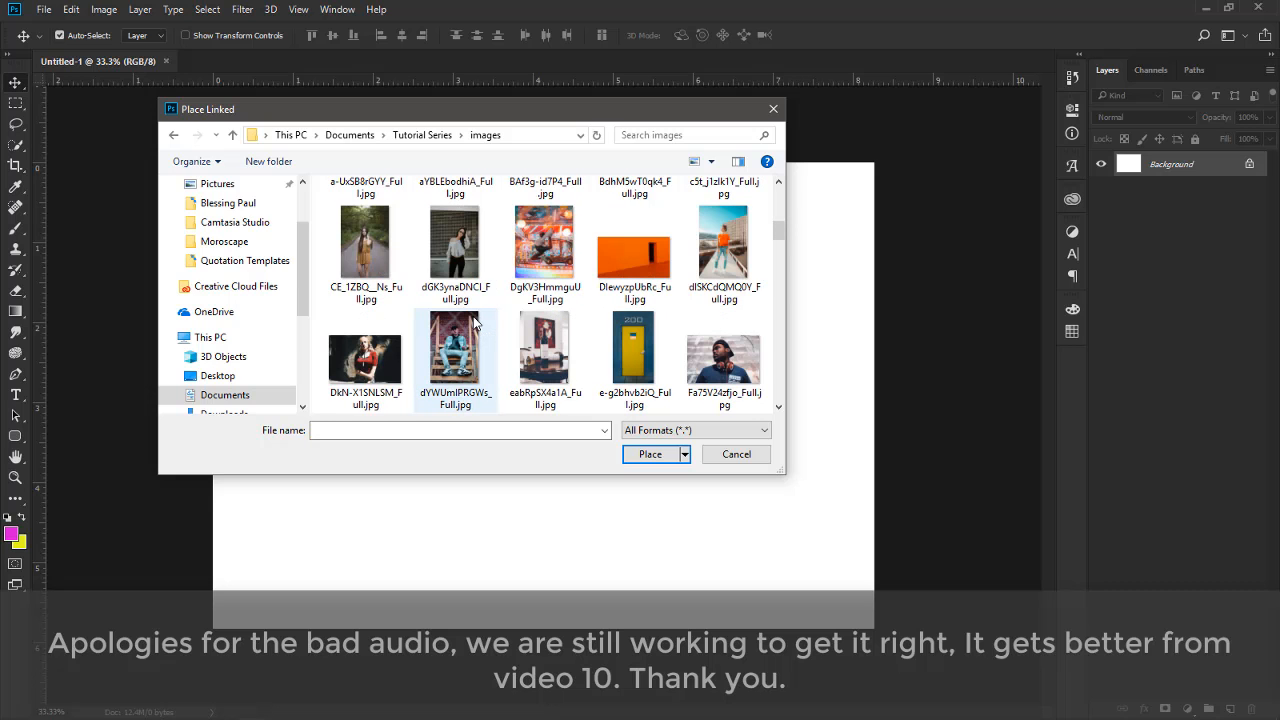
pyautogui.scroll(-2, 475, 322)
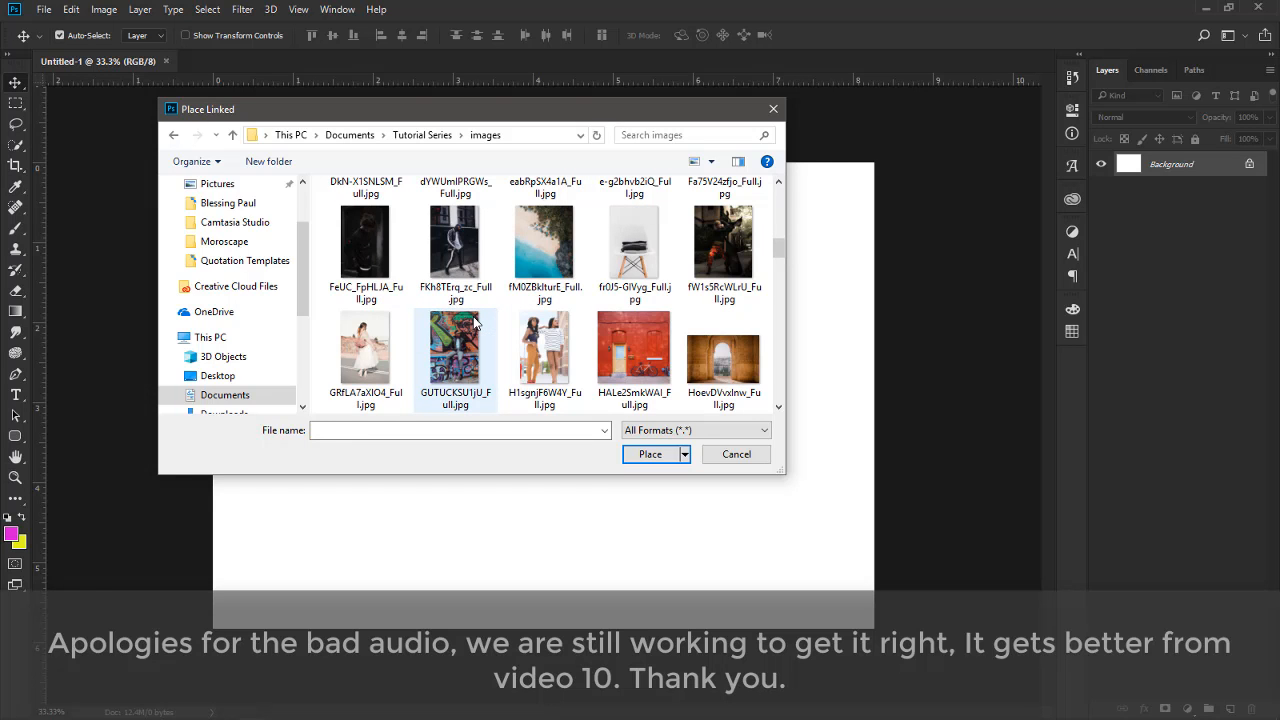
pyautogui.scroll(-1, 475, 322)
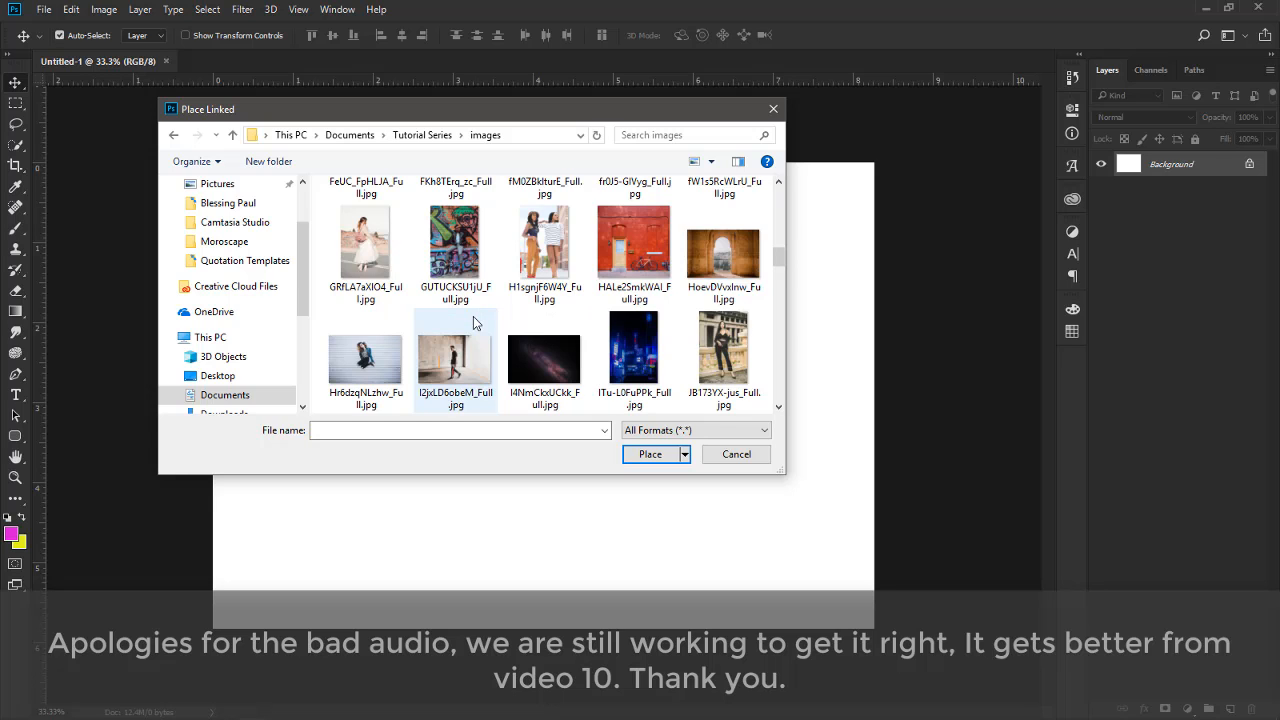
pyautogui.scroll(-1, 475, 322)
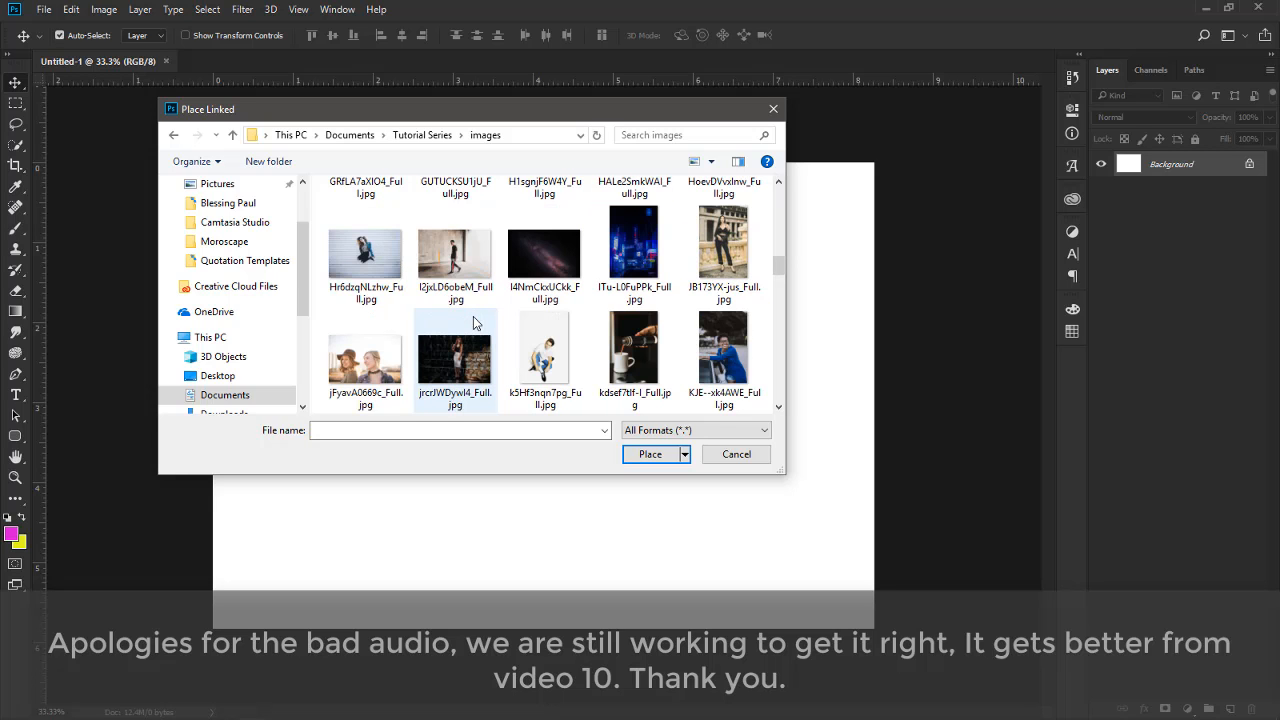
pyautogui.scroll(-1, 475, 322)
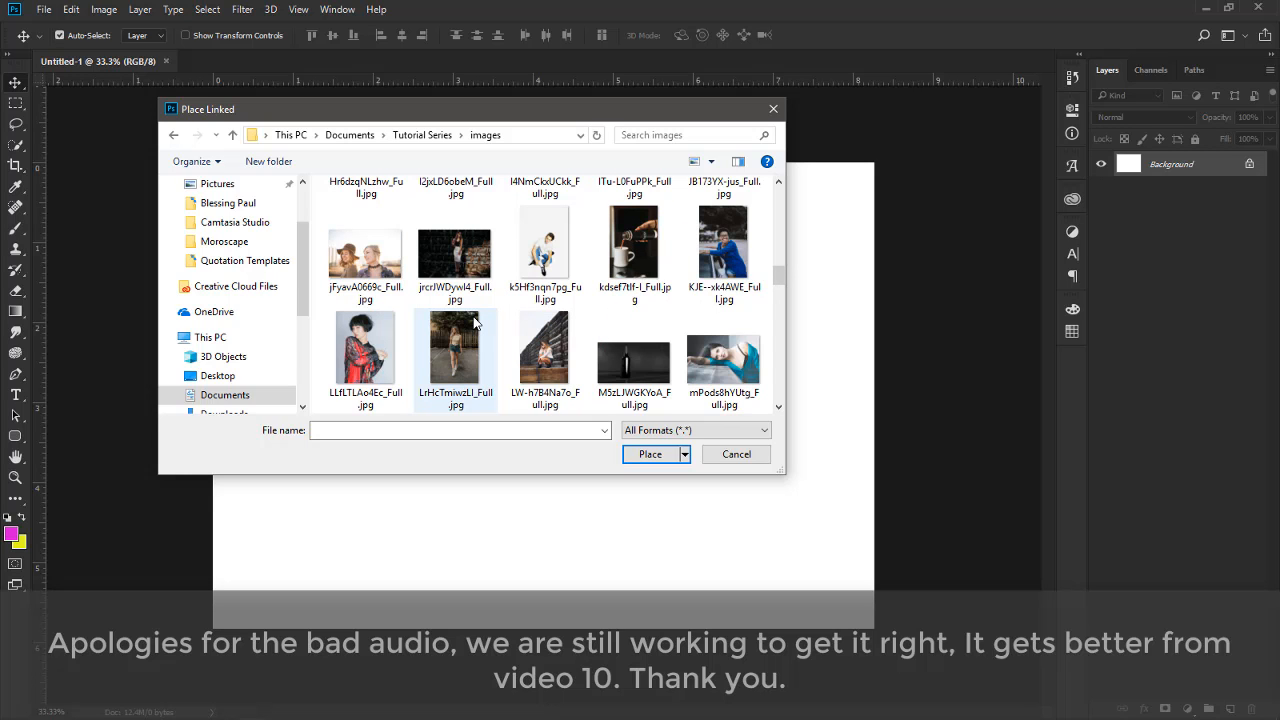
pyautogui.scroll(-1, 475, 322)
pyautogui.scroll(-1, 475, 322)
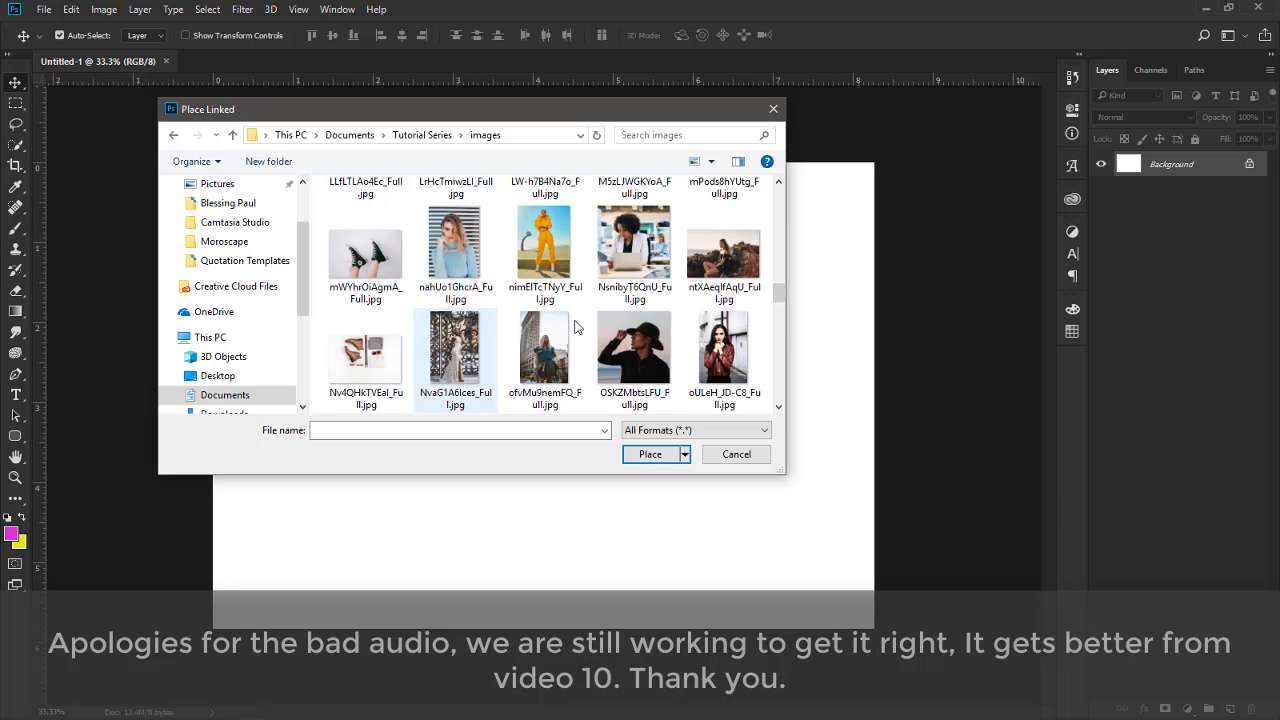
pyautogui.scroll(-1, 662, 310)
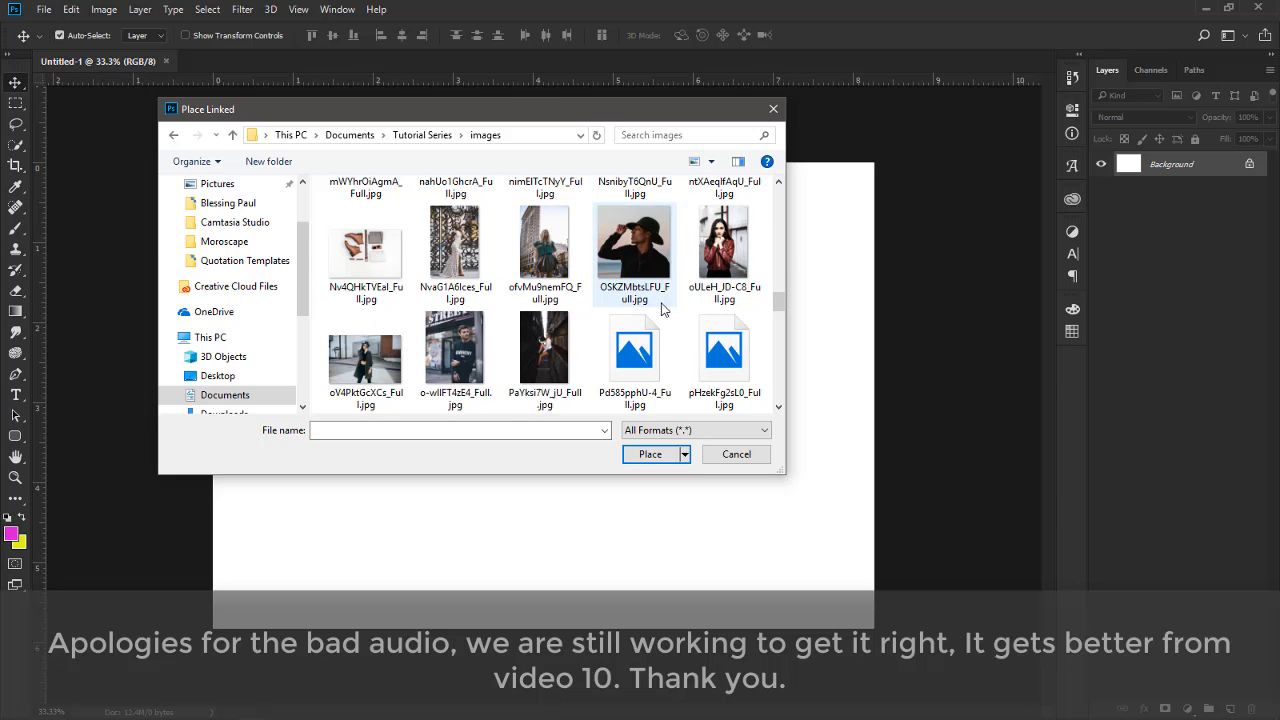
pyautogui.scroll(-1, 661, 310)
pyautogui.scroll(-1, 661, 310)
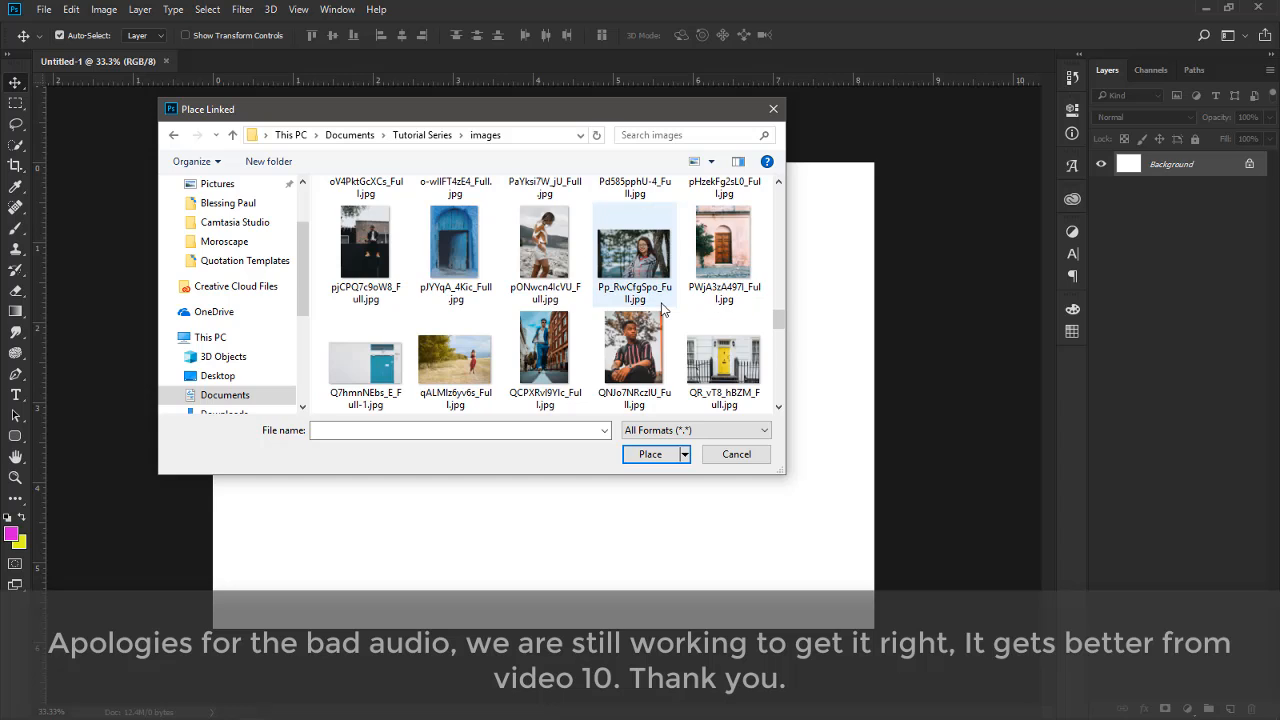
pyautogui.scroll(-1, 661, 310)
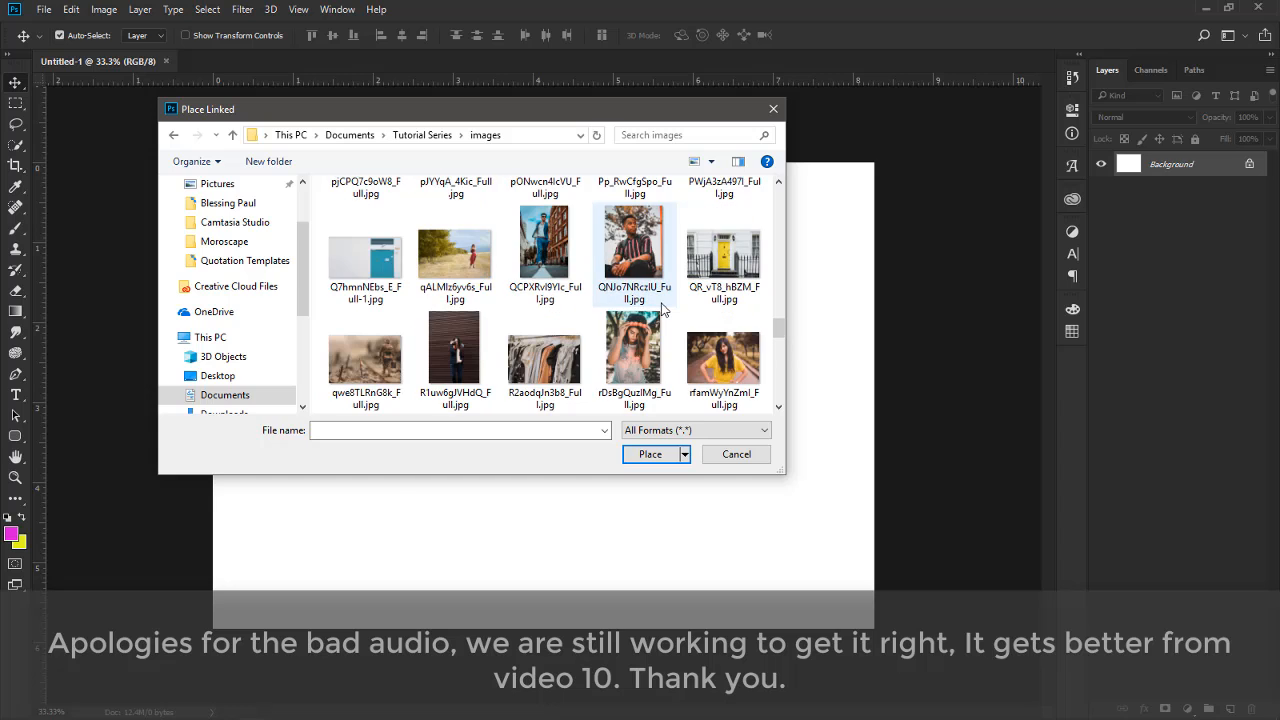
pyautogui.click(552, 366)
pyautogui.click(650, 456)
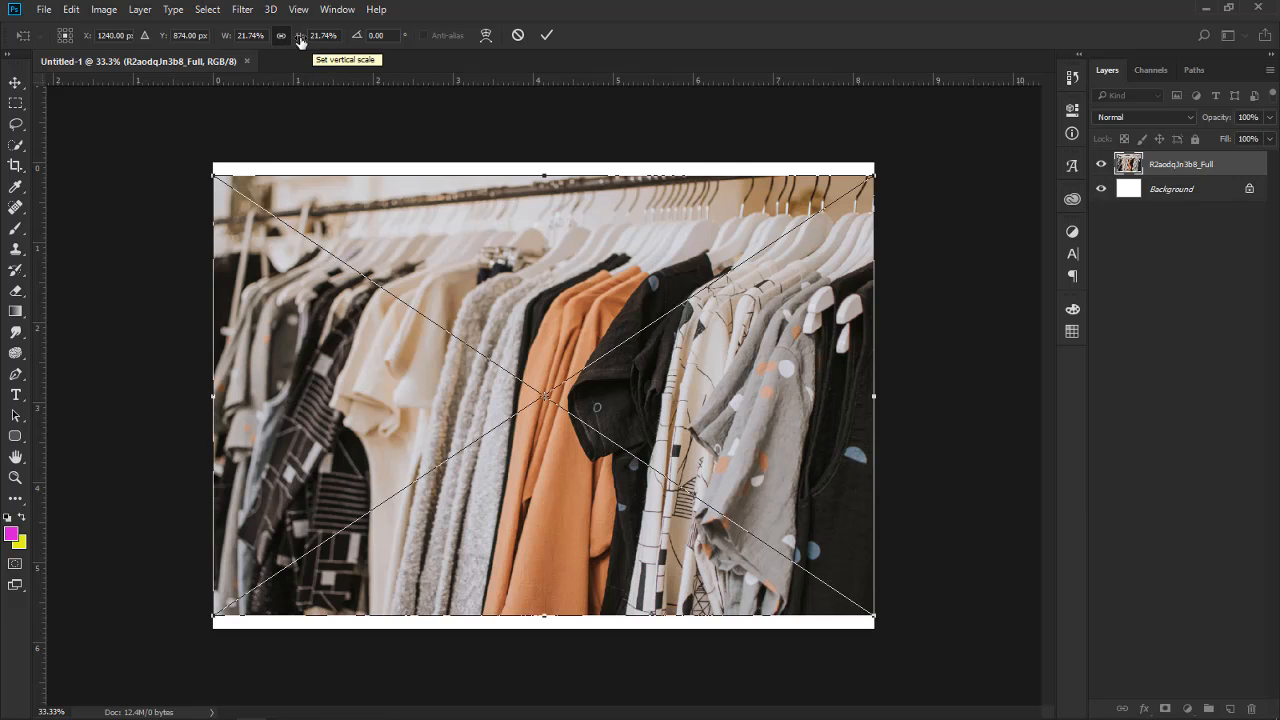
pyautogui.moveTo(297, 42); pyautogui.dragTo(299, 42)
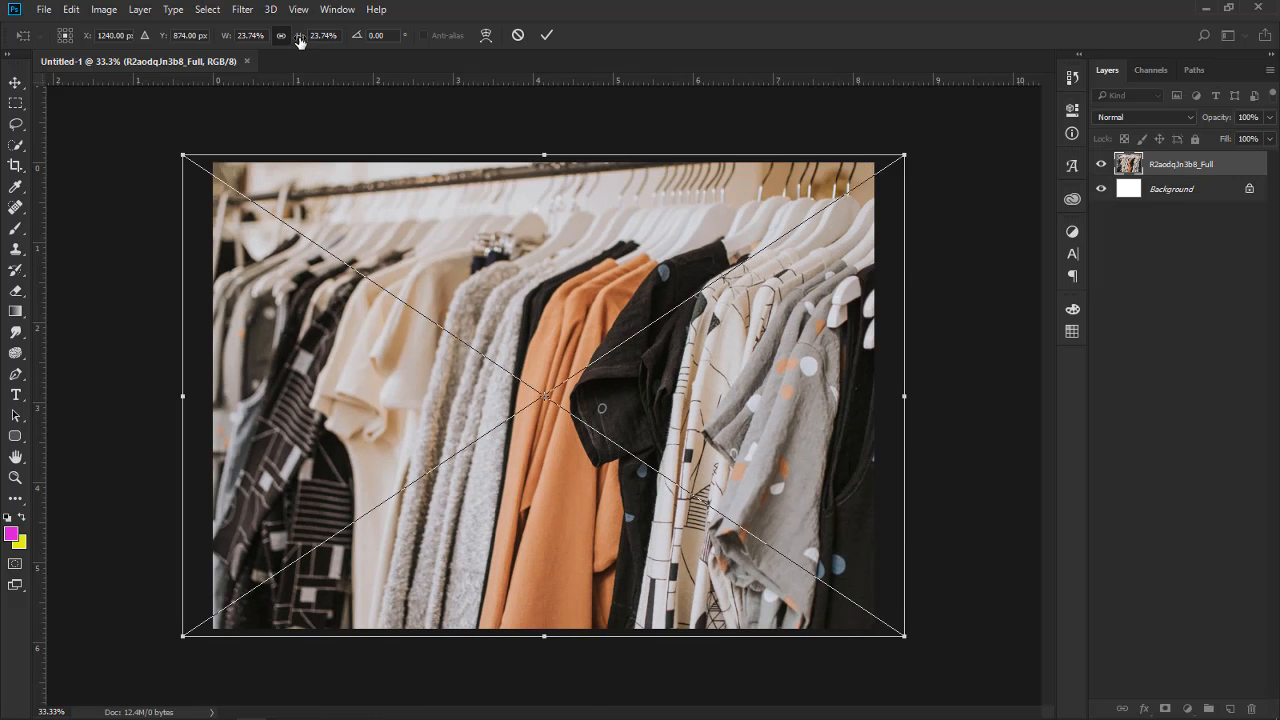
pyautogui.click(546, 37)
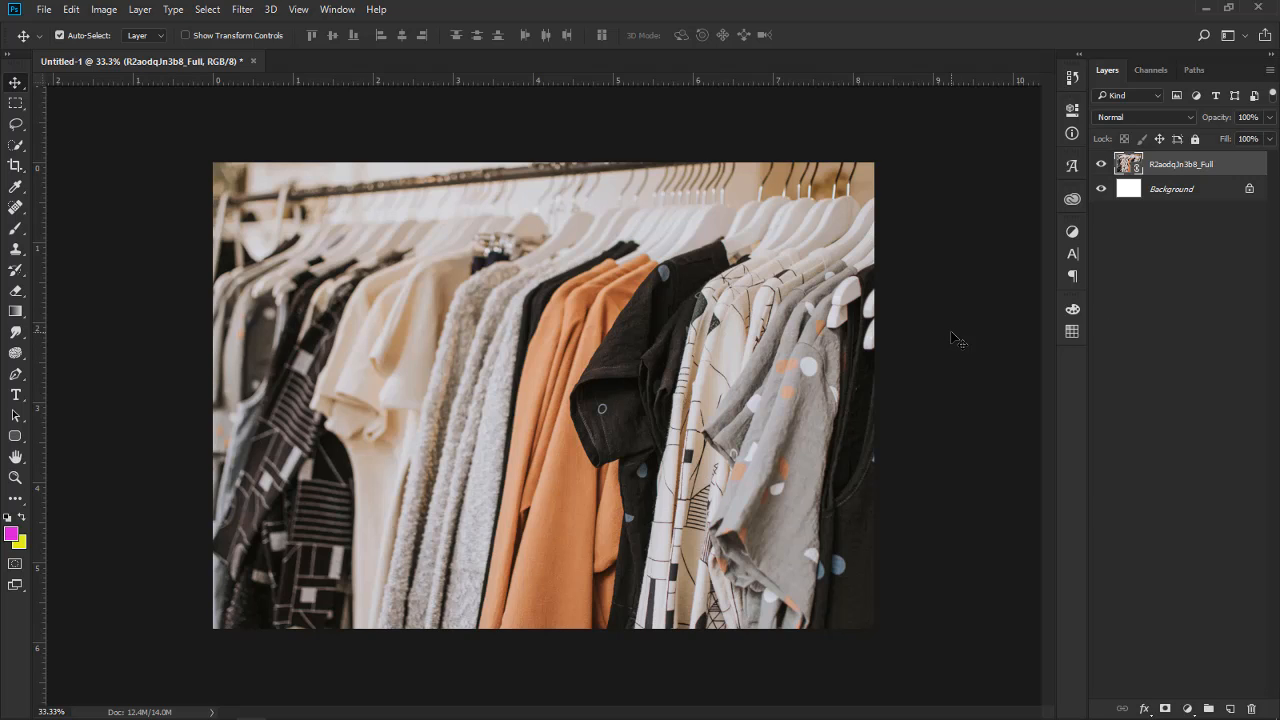
# Add a new layer above the photo and fill it with pink f12060 using the Paint Bucket tool
pyautogui.click(1232, 709)
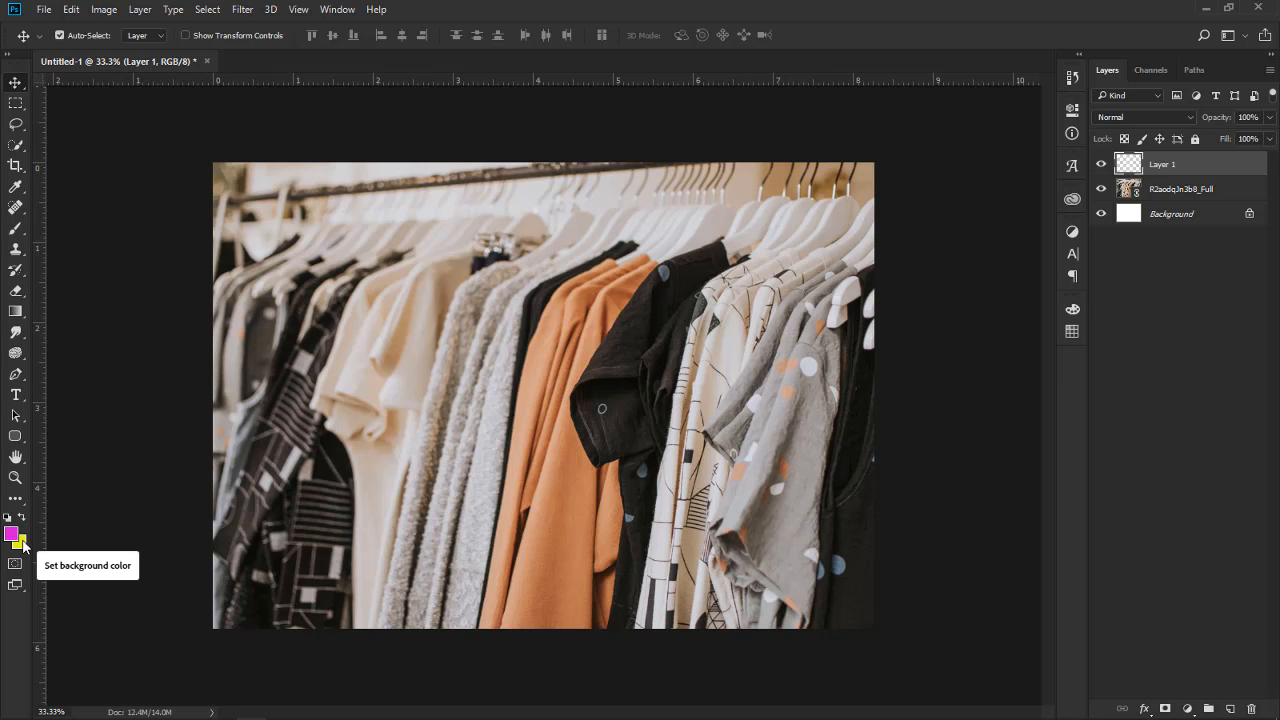
pyautogui.click(22, 314)
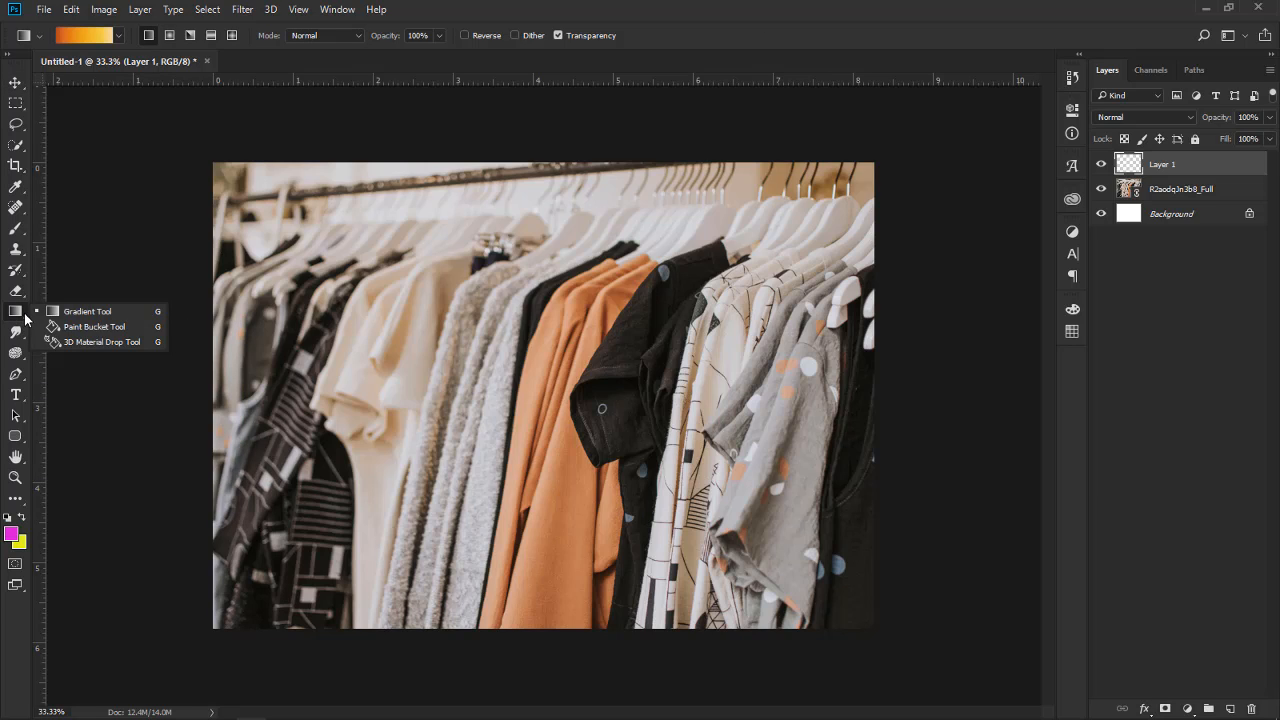
pyautogui.click(102, 332)
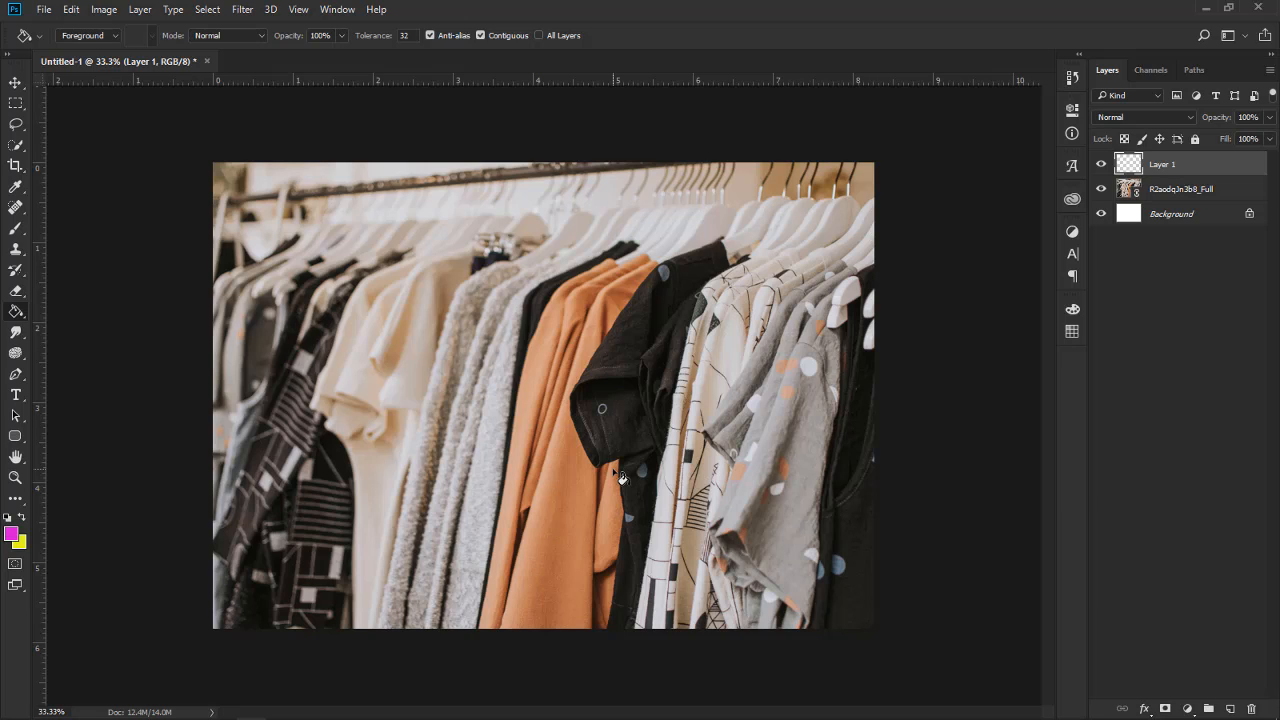
pyautogui.click(13, 537)
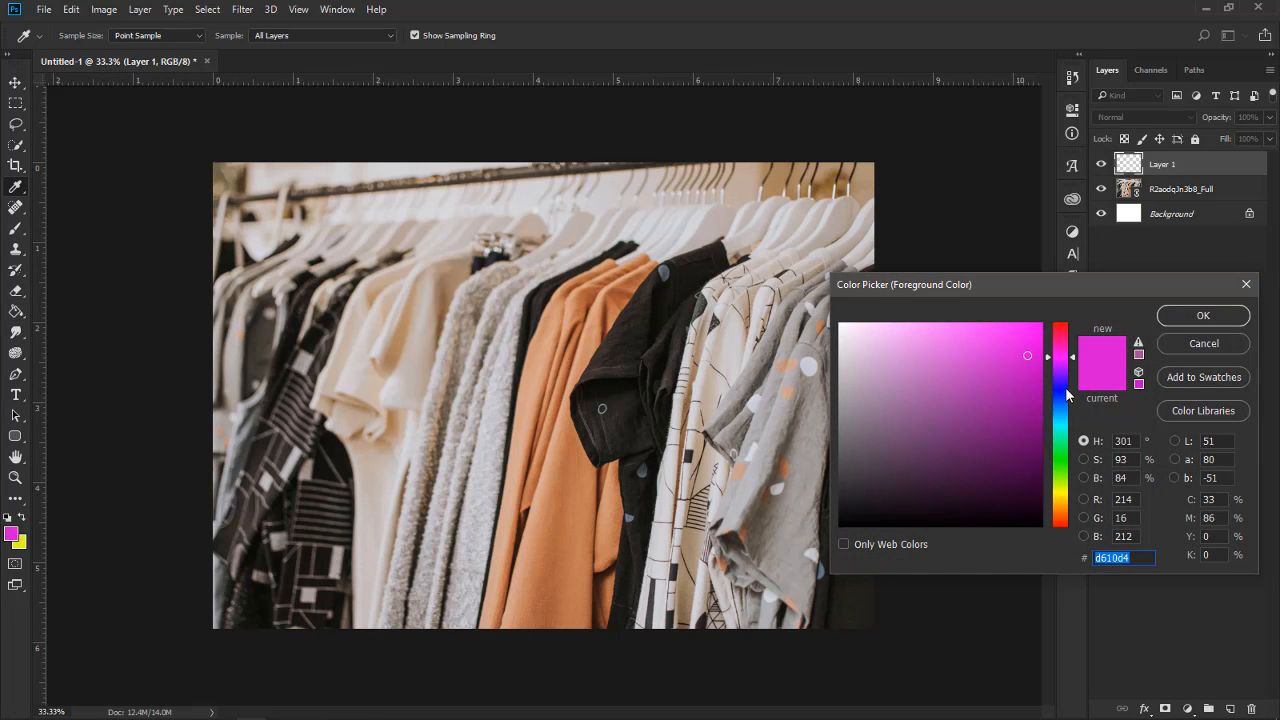
pyautogui.moveTo(1067, 358)
pyautogui.mouseDown()
pyautogui.moveTo(1067, 339)
pyautogui.moveTo(1015, 334)
pyautogui.mouseUp()
pyautogui.press('g')
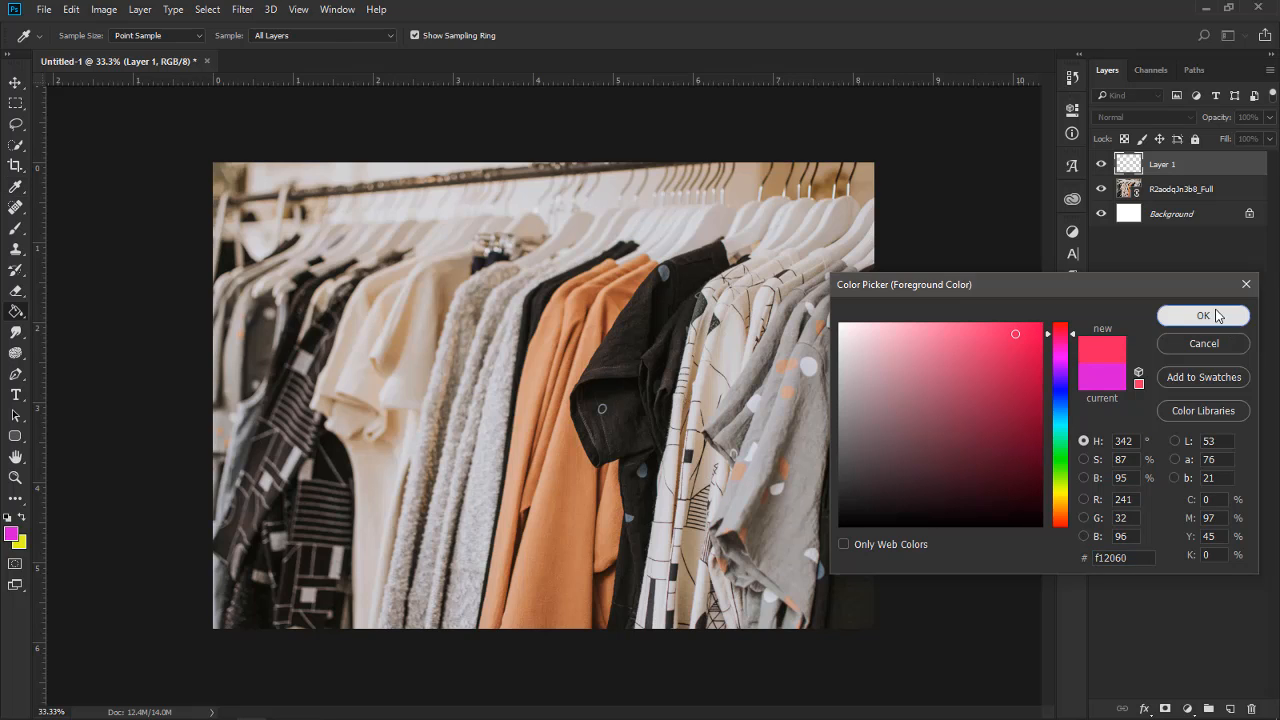
pyautogui.click(1207, 315)
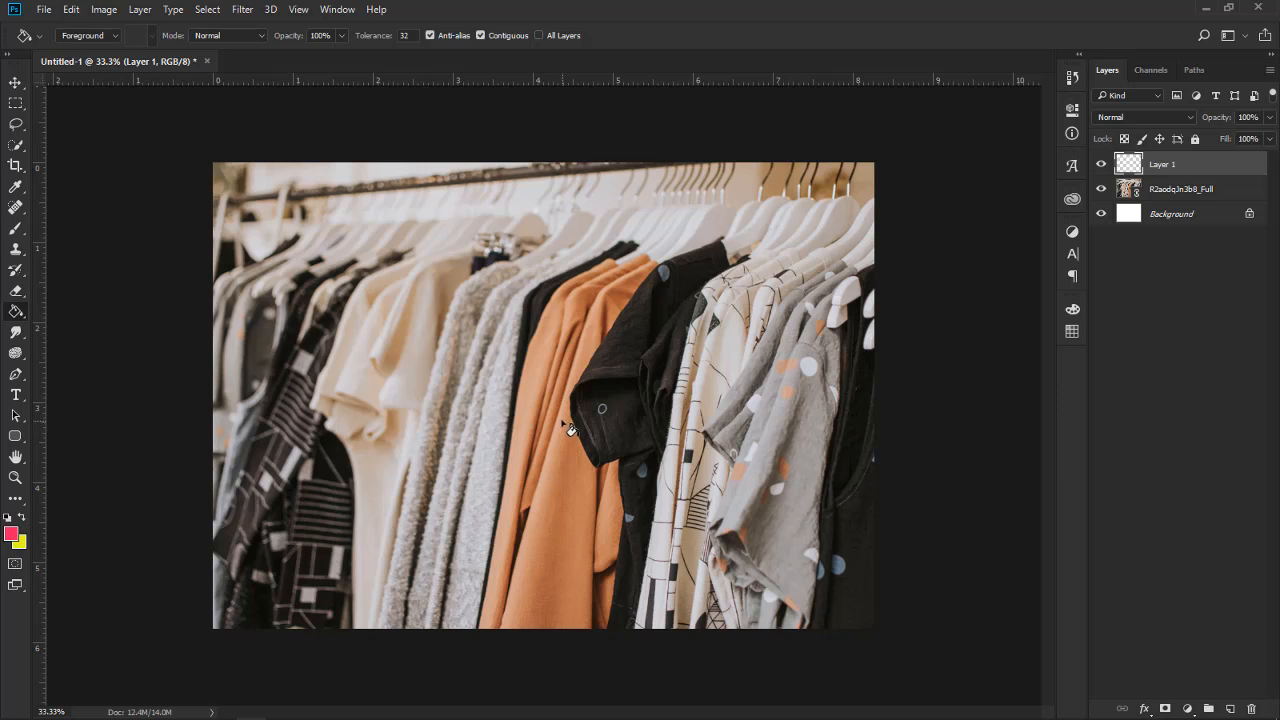
pyautogui.click(530, 368)
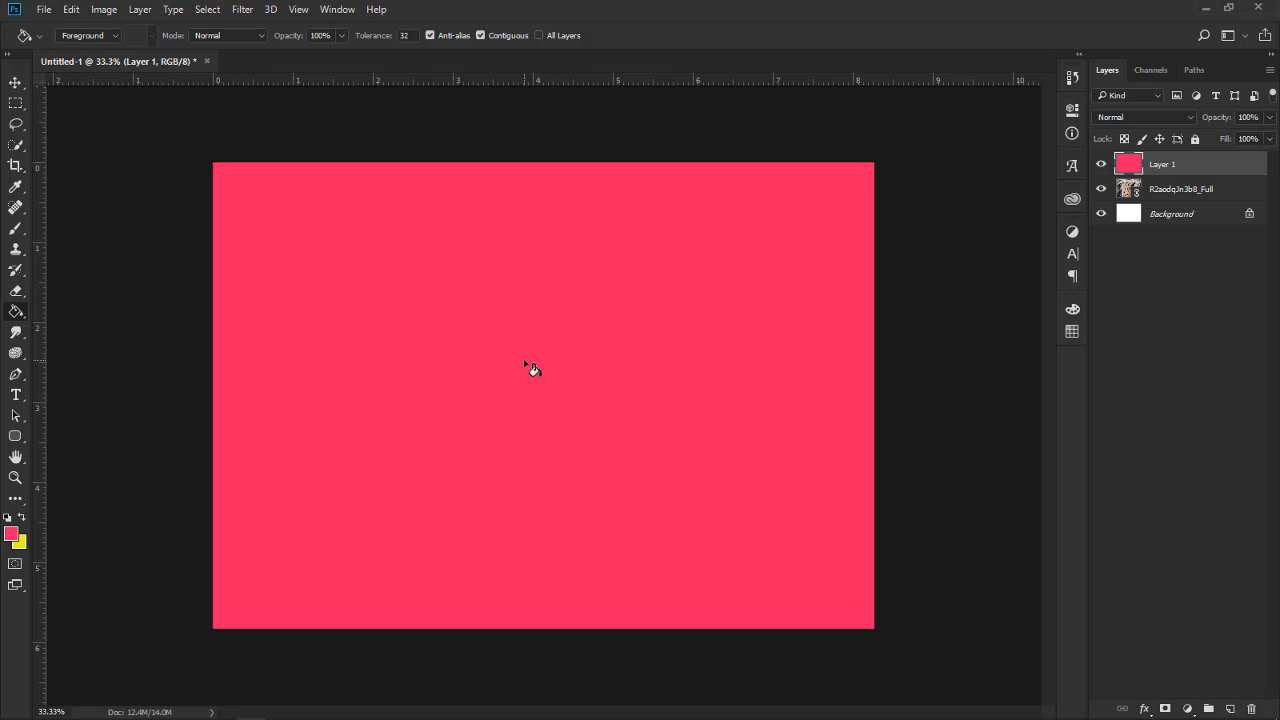
# Rename the colour-filled layer as Pink
pyautogui.doubleClick(1166, 166)
pyautogui.write('Pink')
pyautogui.press('Return')
# Try the Overlay, Soft Light, Multiply, Color Burn and Linear Burn blend modes in turn on the Pink layer
pyautogui.click(1188, 115)
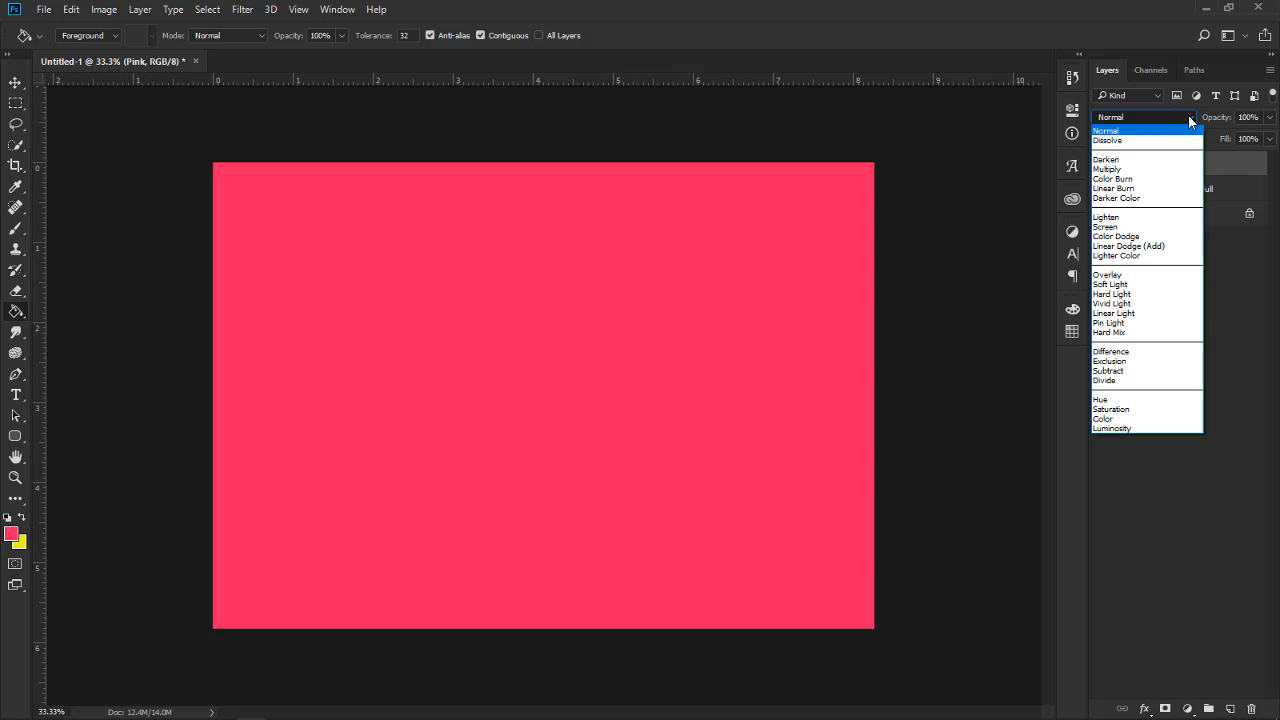
pyautogui.click(1108, 274)
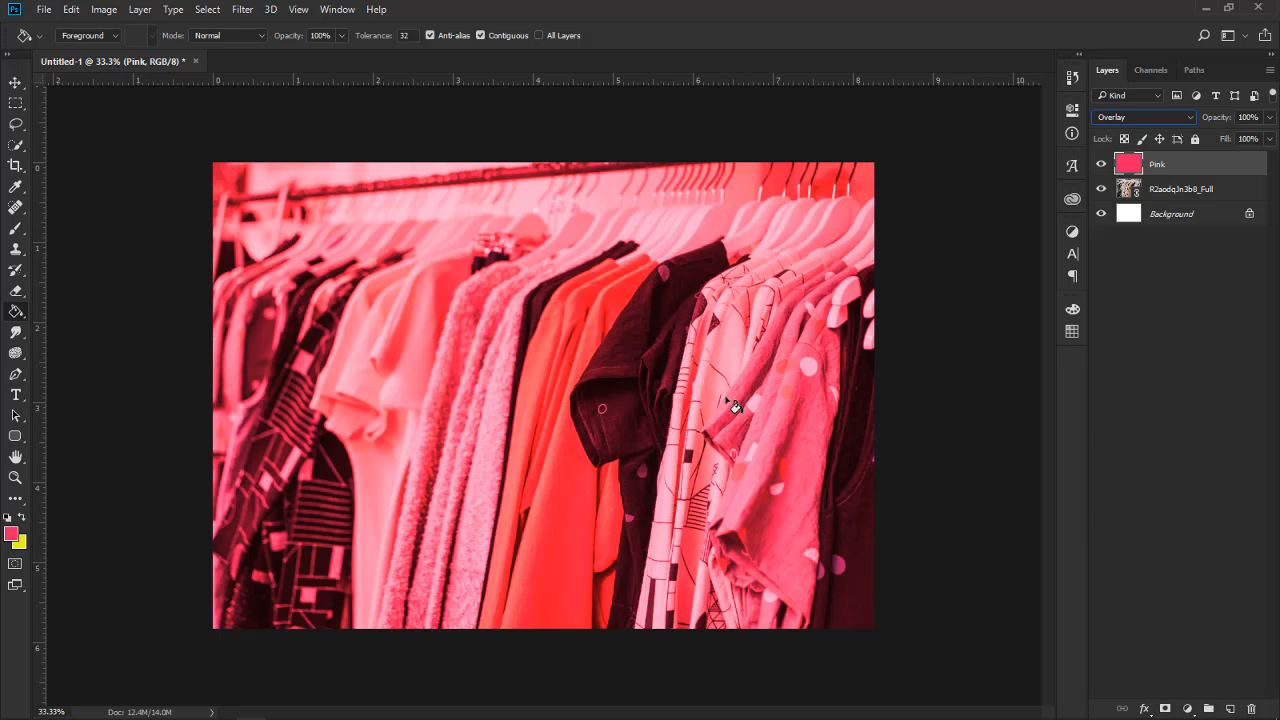
pyautogui.click(1190, 119)
pyautogui.click(1132, 285)
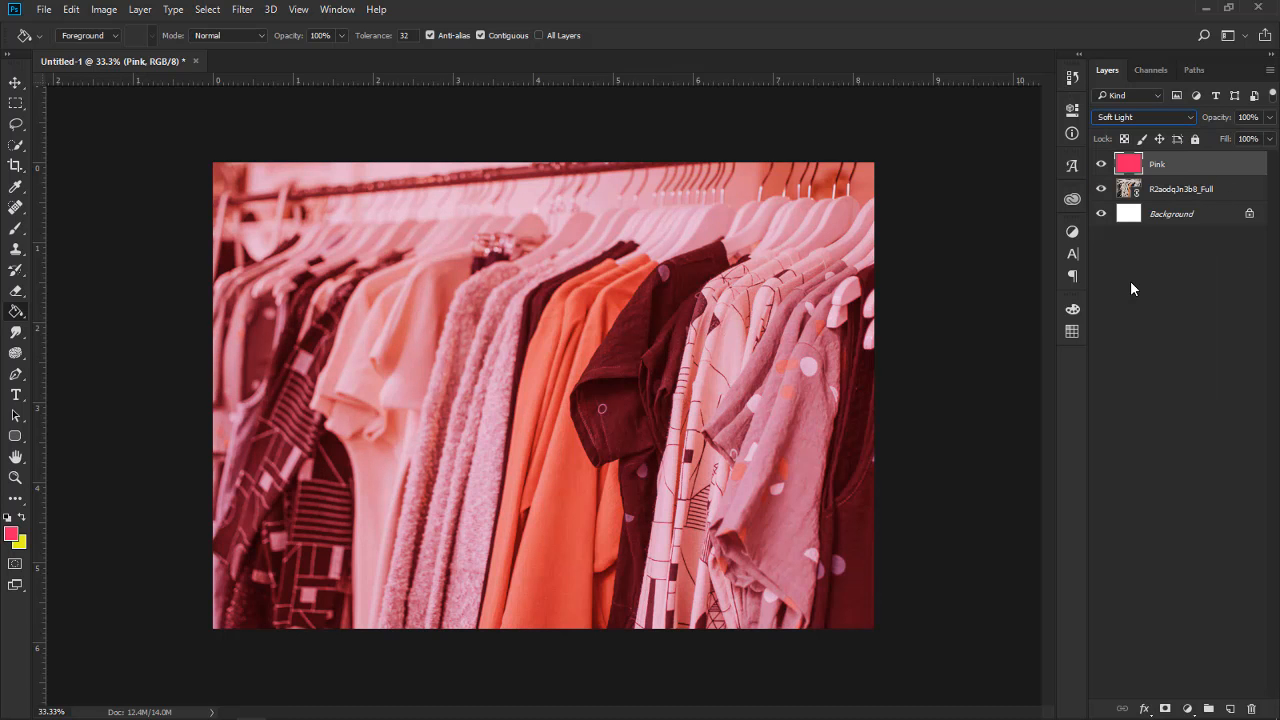
pyautogui.click(1190, 117)
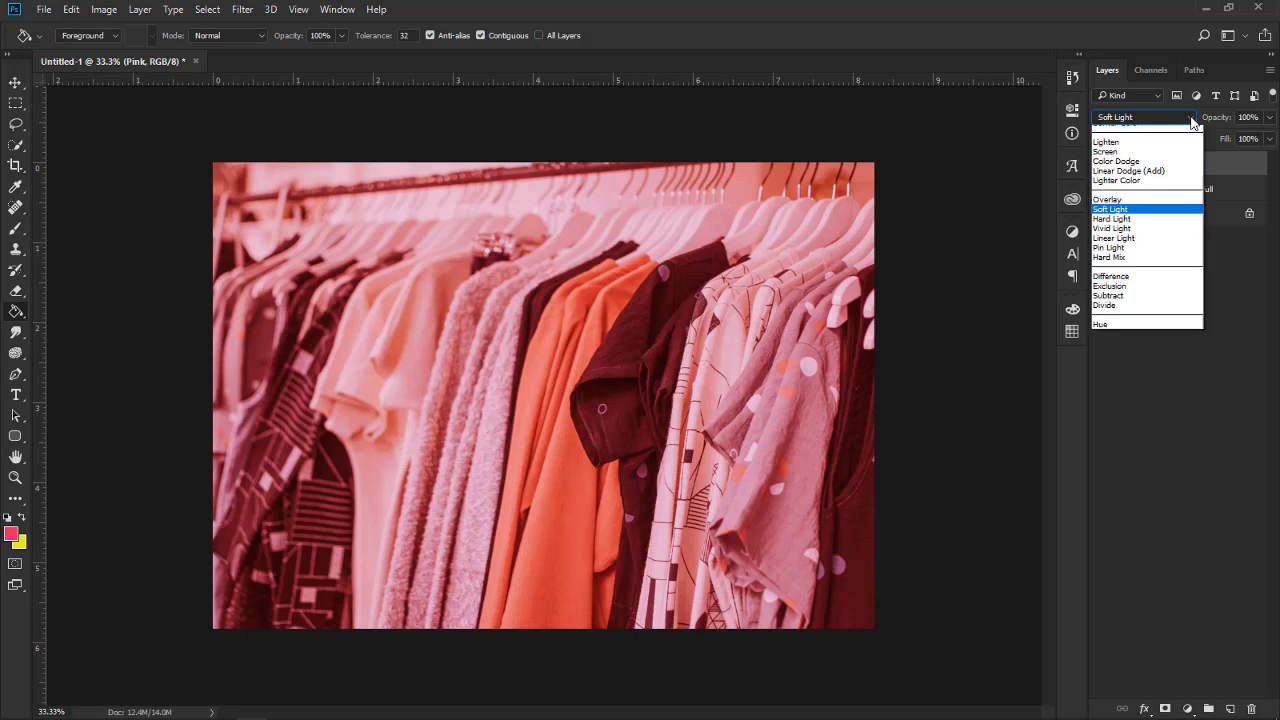
pyautogui.click(1141, 171)
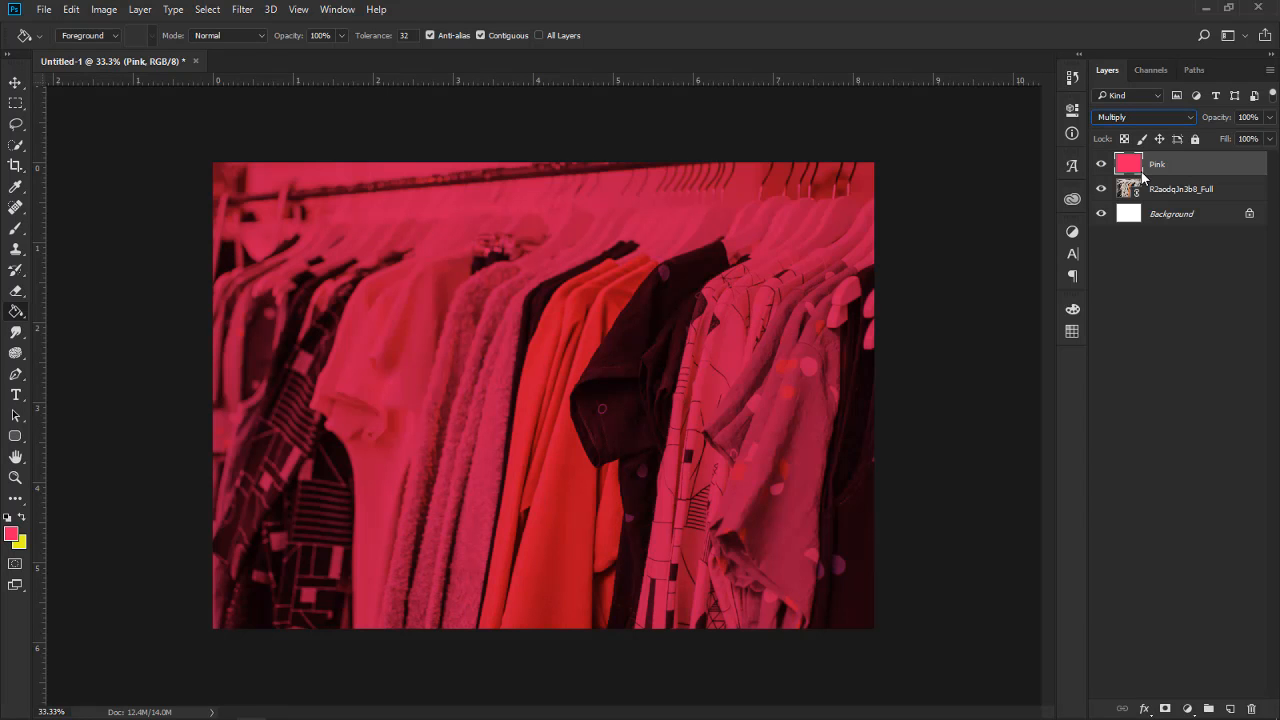
pyautogui.click(1188, 116)
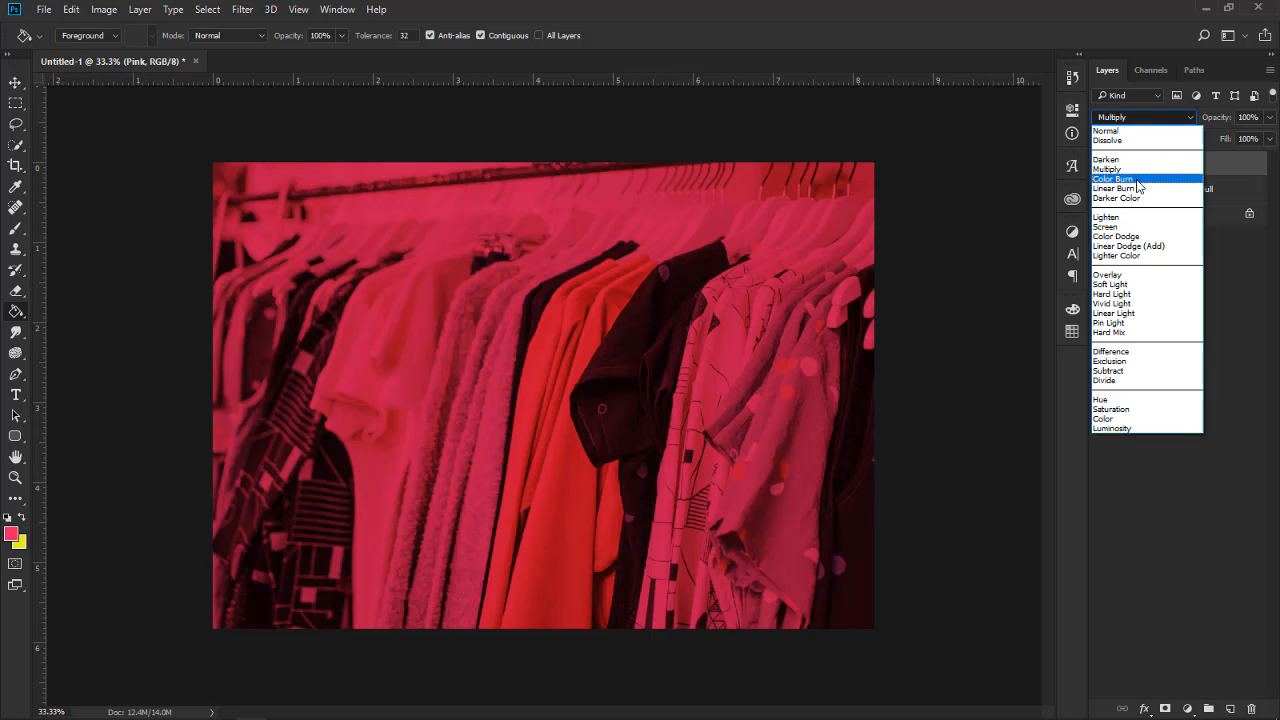
pyautogui.click(1153, 178)
pyautogui.click(1190, 117)
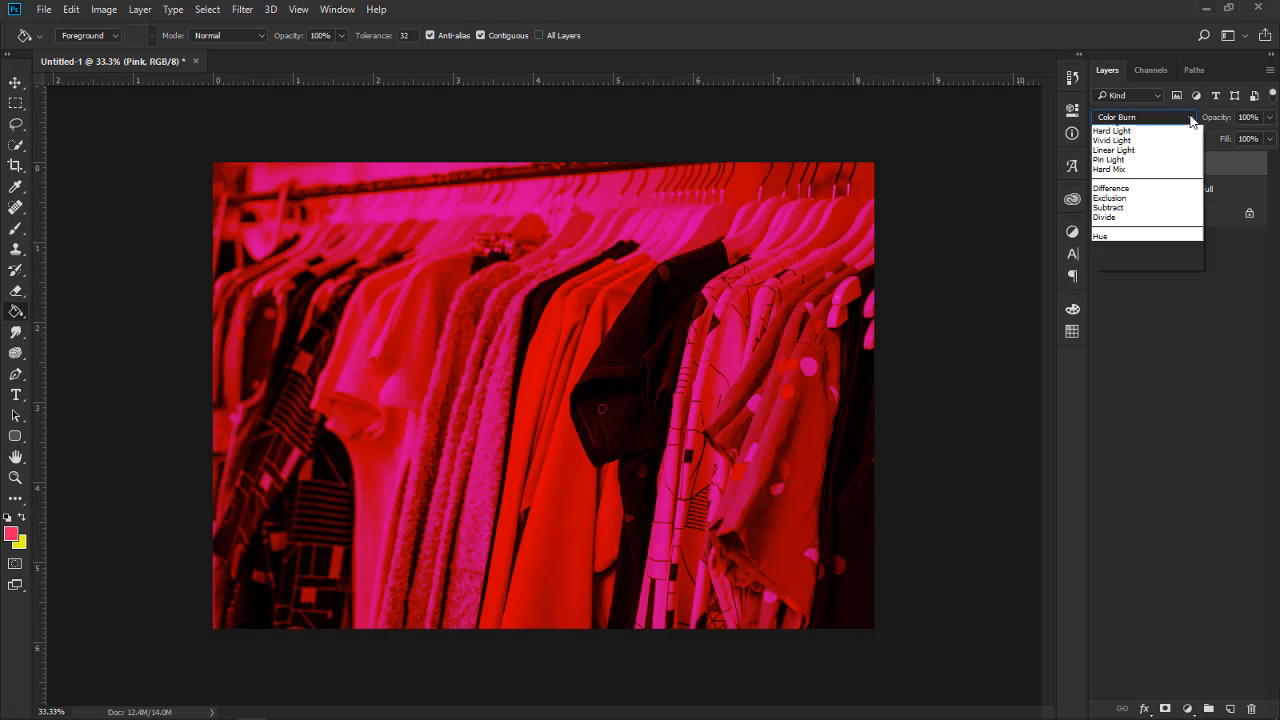
pyautogui.click(1135, 188)
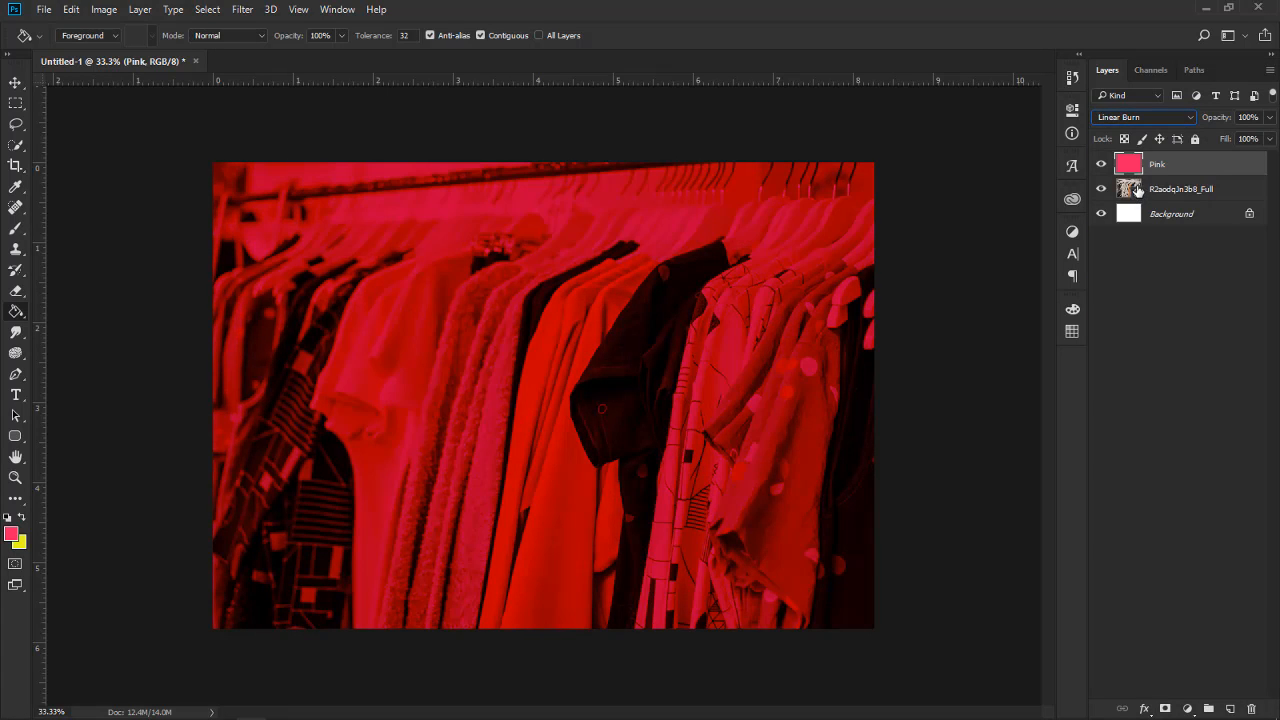
# Set the Pink layer's blend mode to Darker Color
pyautogui.click(1190, 118)
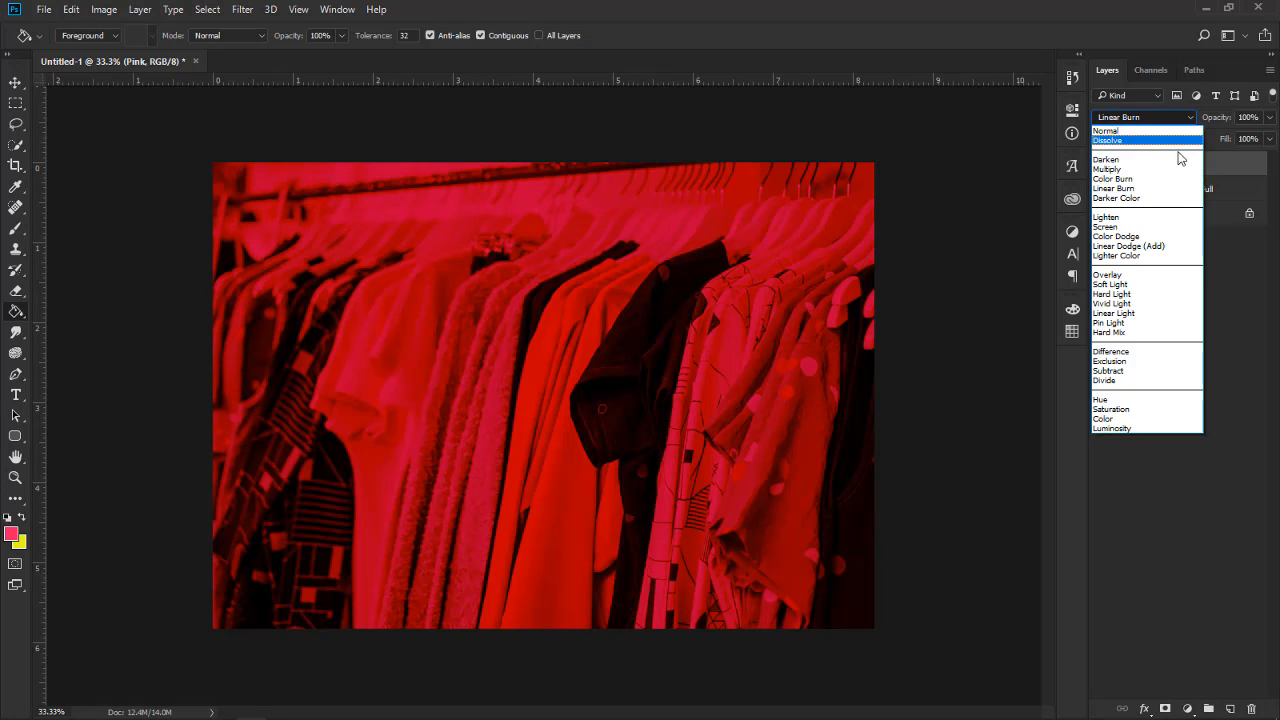
pyautogui.click(1140, 198)
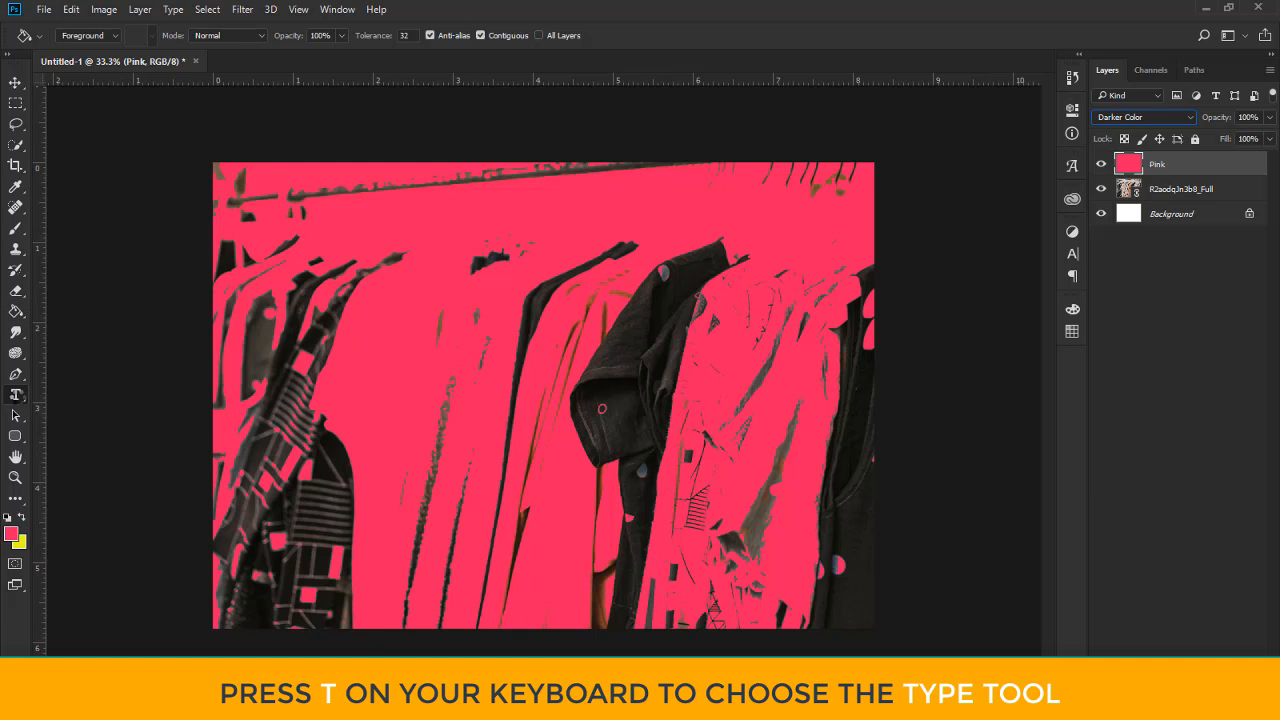
# Set up the Horizontal Type tool with the Interceptor font in Regular style at 72 pt
pyautogui.press('t')
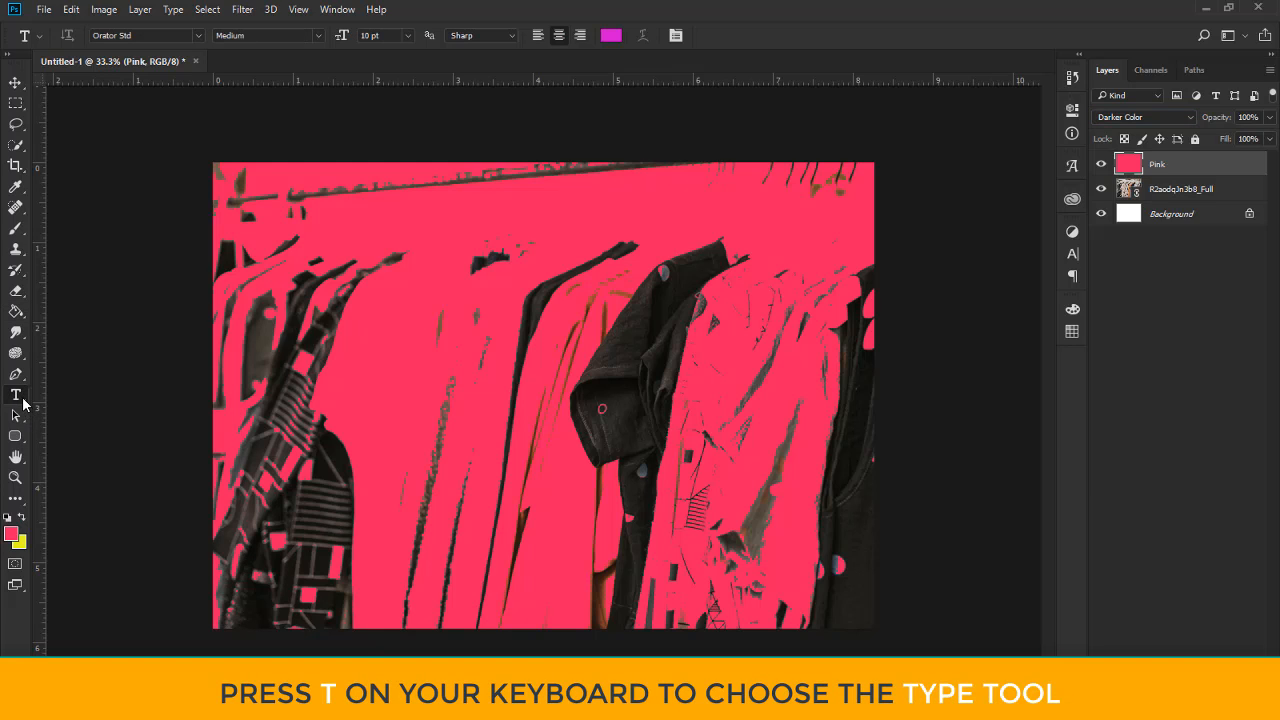
pyautogui.rightClick(23, 403)
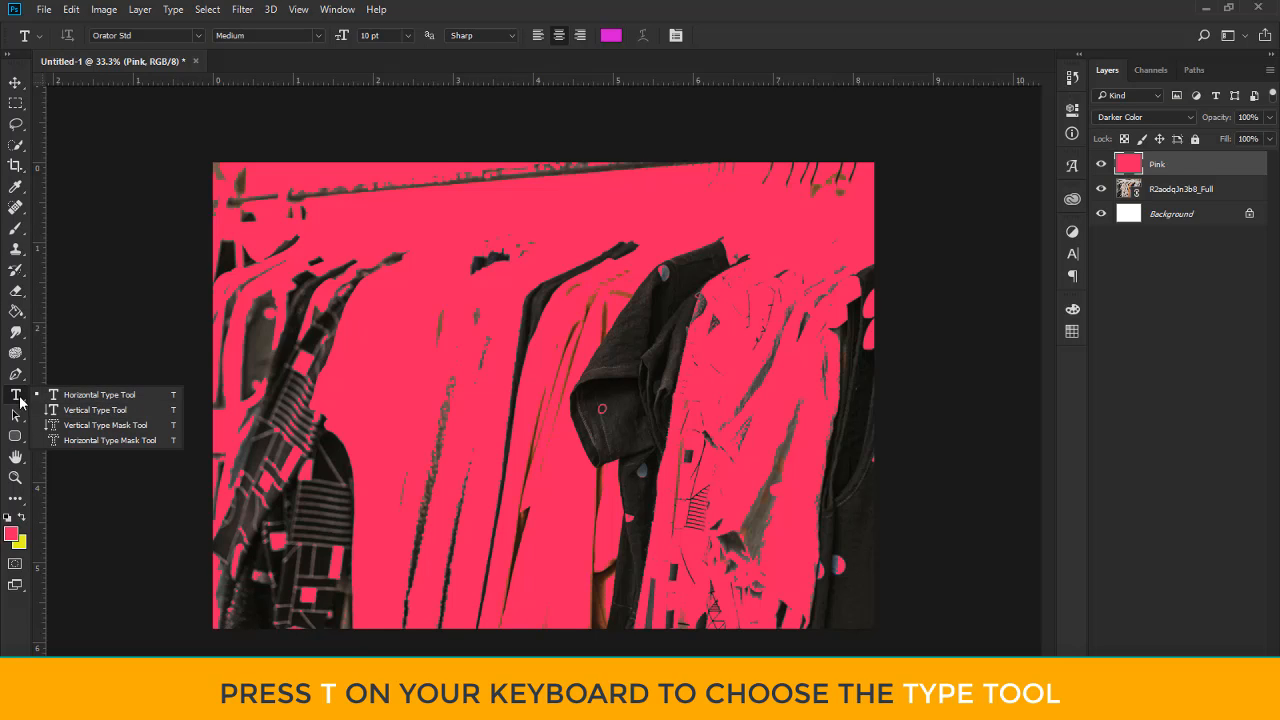
pyautogui.click(79, 400)
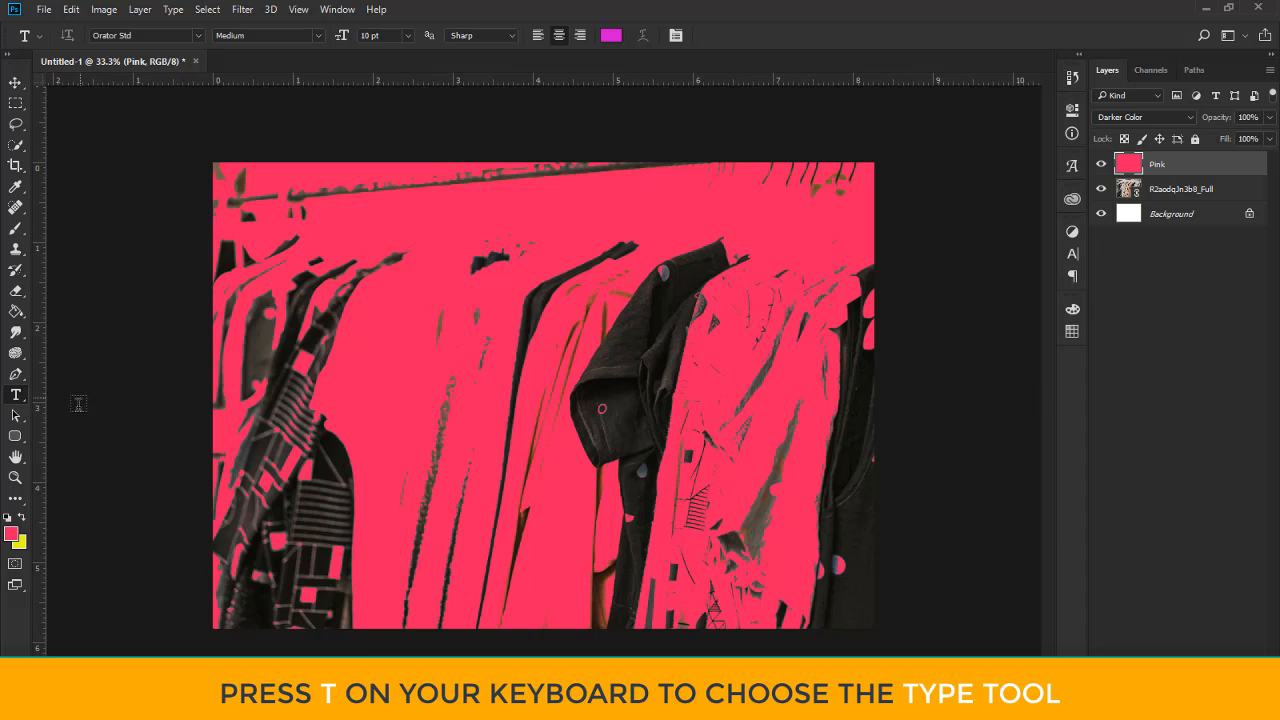
pyautogui.click(1071, 256)
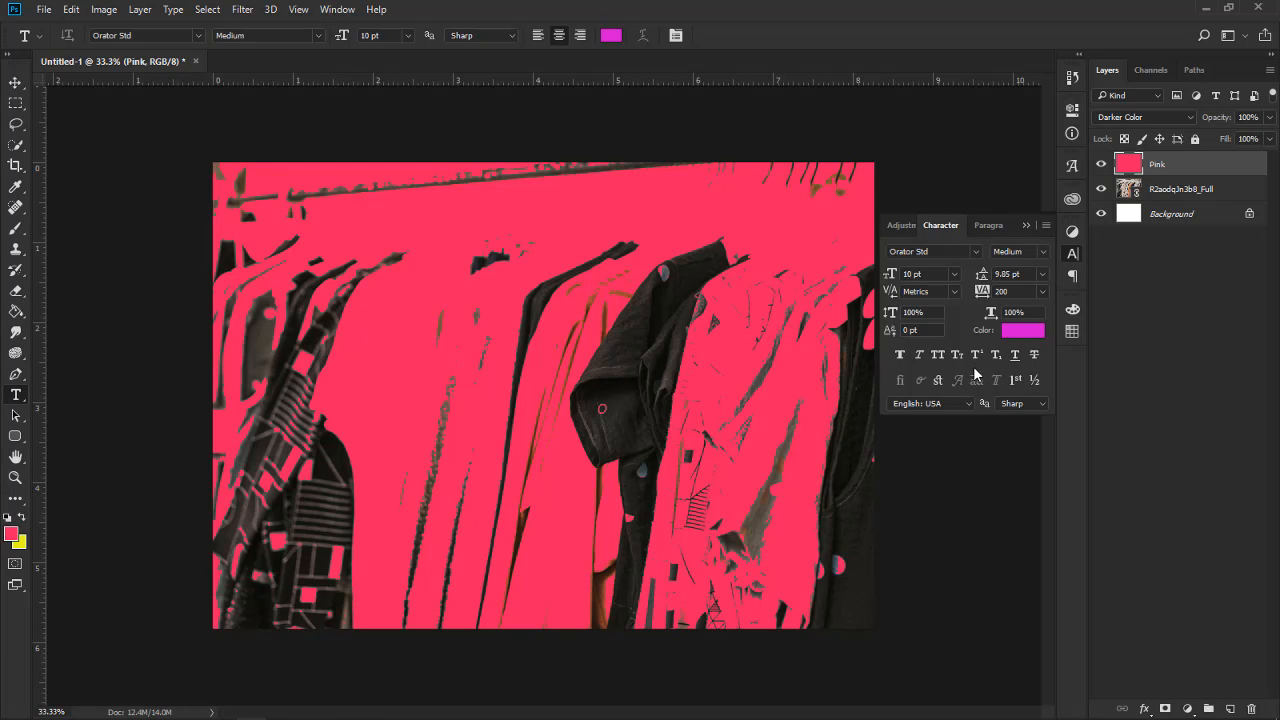
pyautogui.click(975, 252)
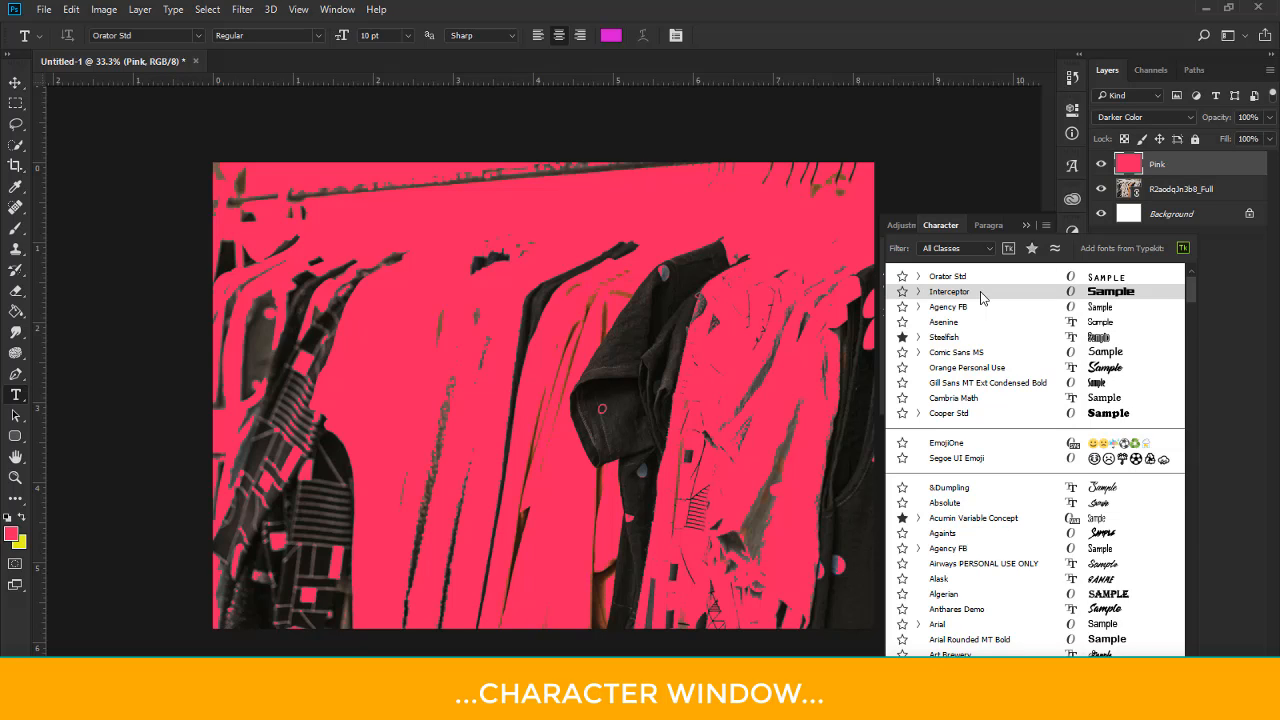
pyautogui.click(981, 297)
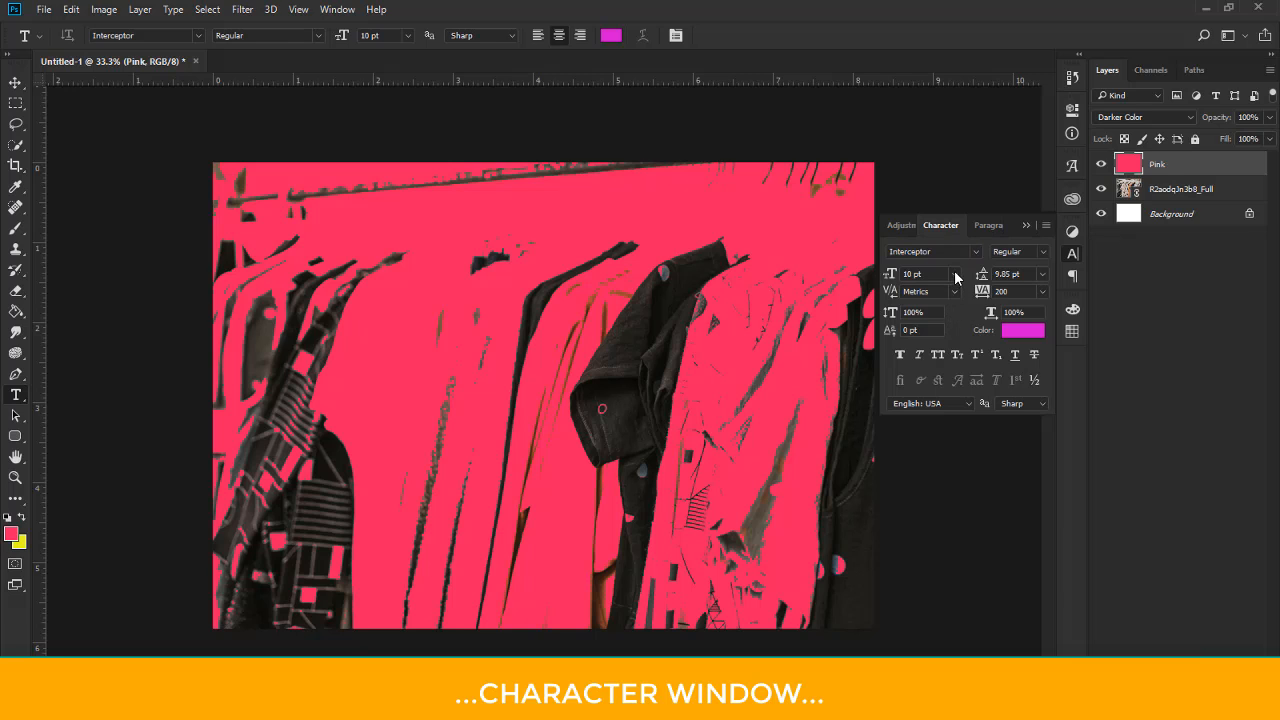
pyautogui.click(955, 274)
pyautogui.click(942, 561)
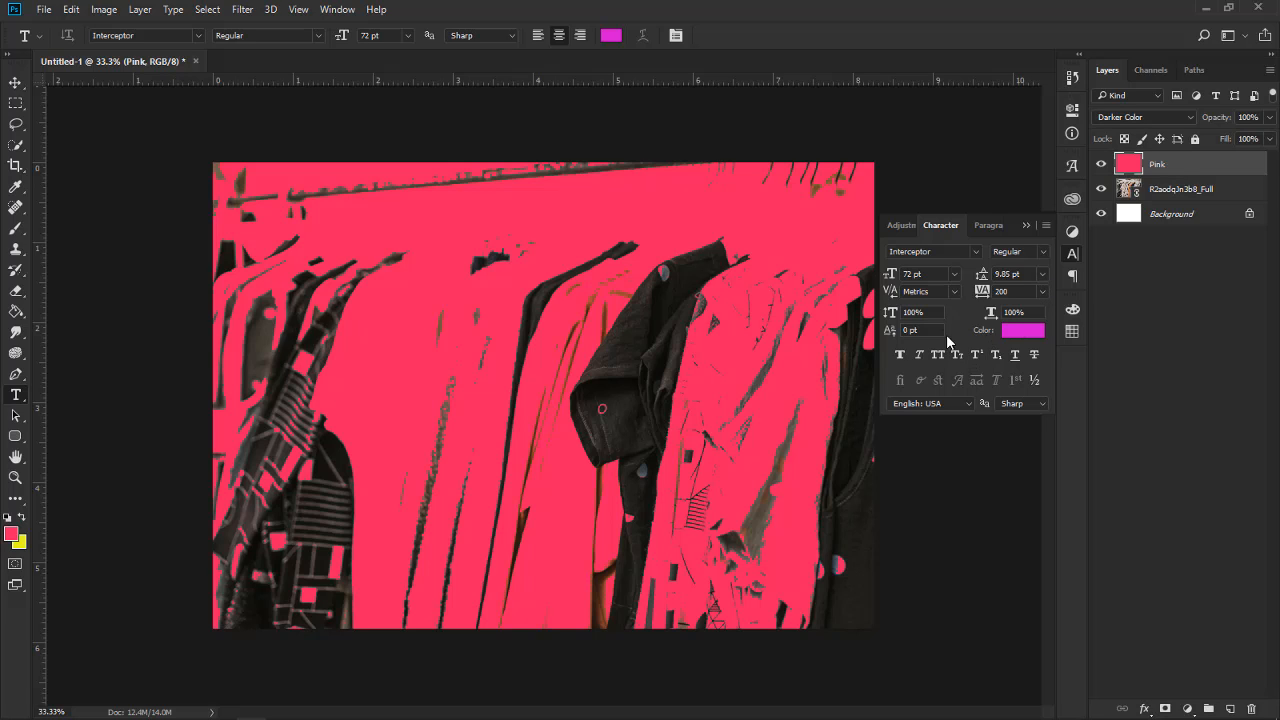
# Set the text colour to white, ffffff
pyautogui.click(1020, 331)
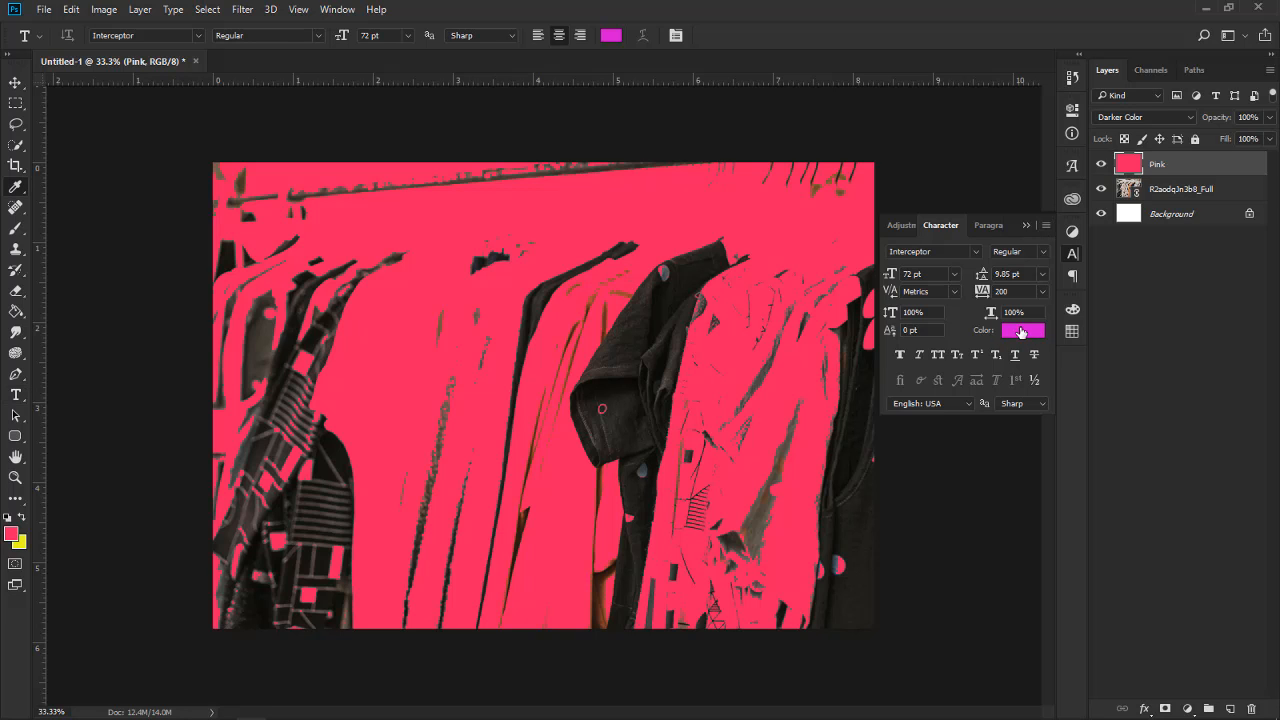
pyautogui.click(847, 329)
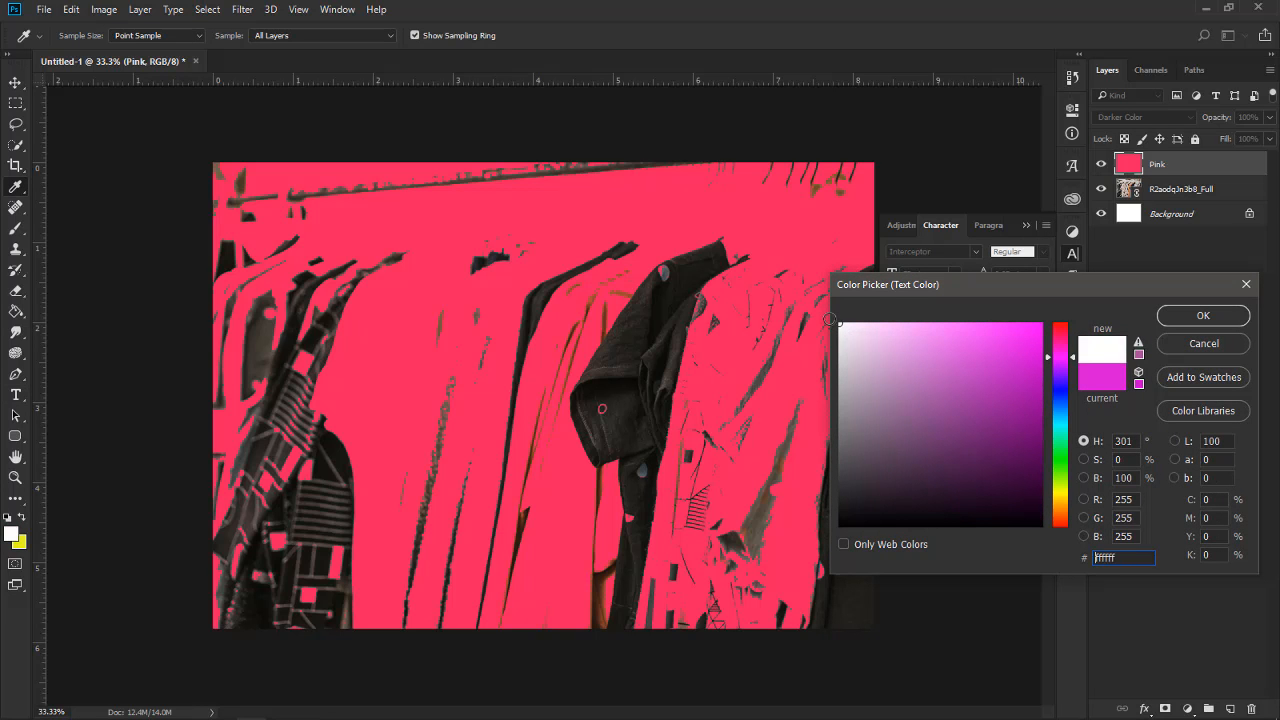
pyautogui.click(1203, 315)
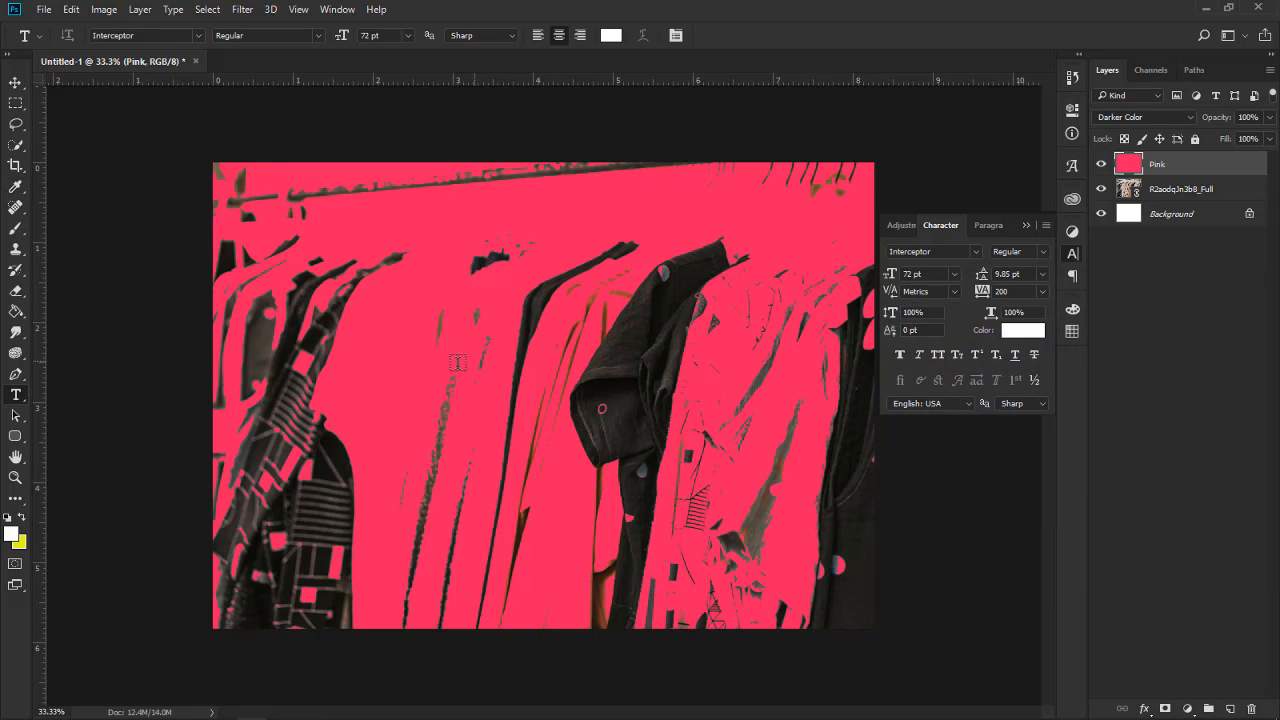
# Add the text RETRO over the photo and move it horizontally to the middle of the canvas
pyautogui.click(387, 324)
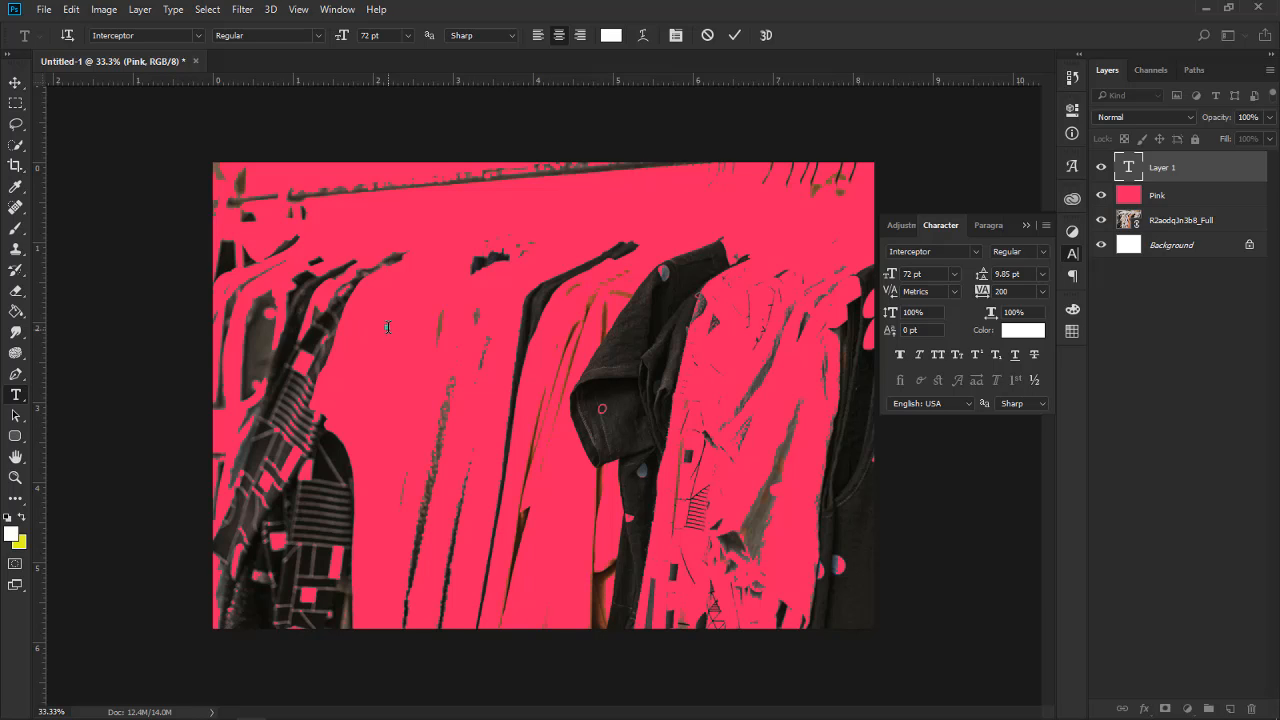
pyautogui.write('RETRO')
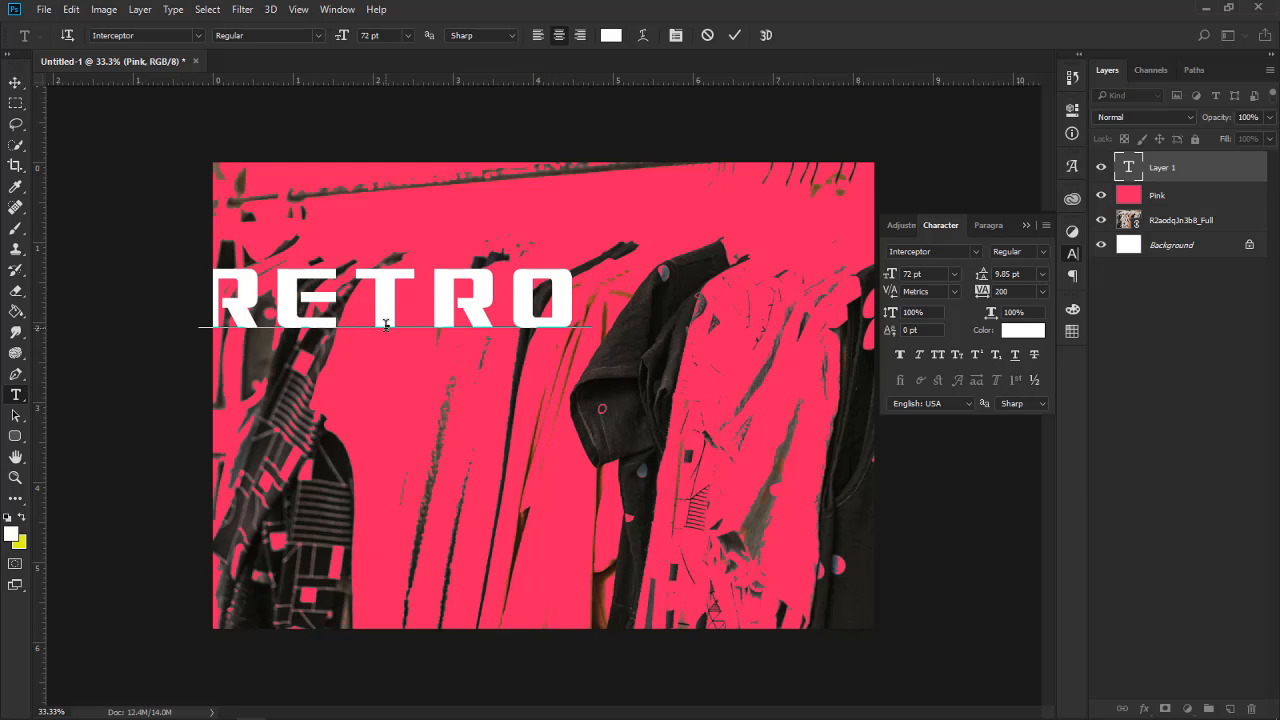
pyautogui.click(15, 87)
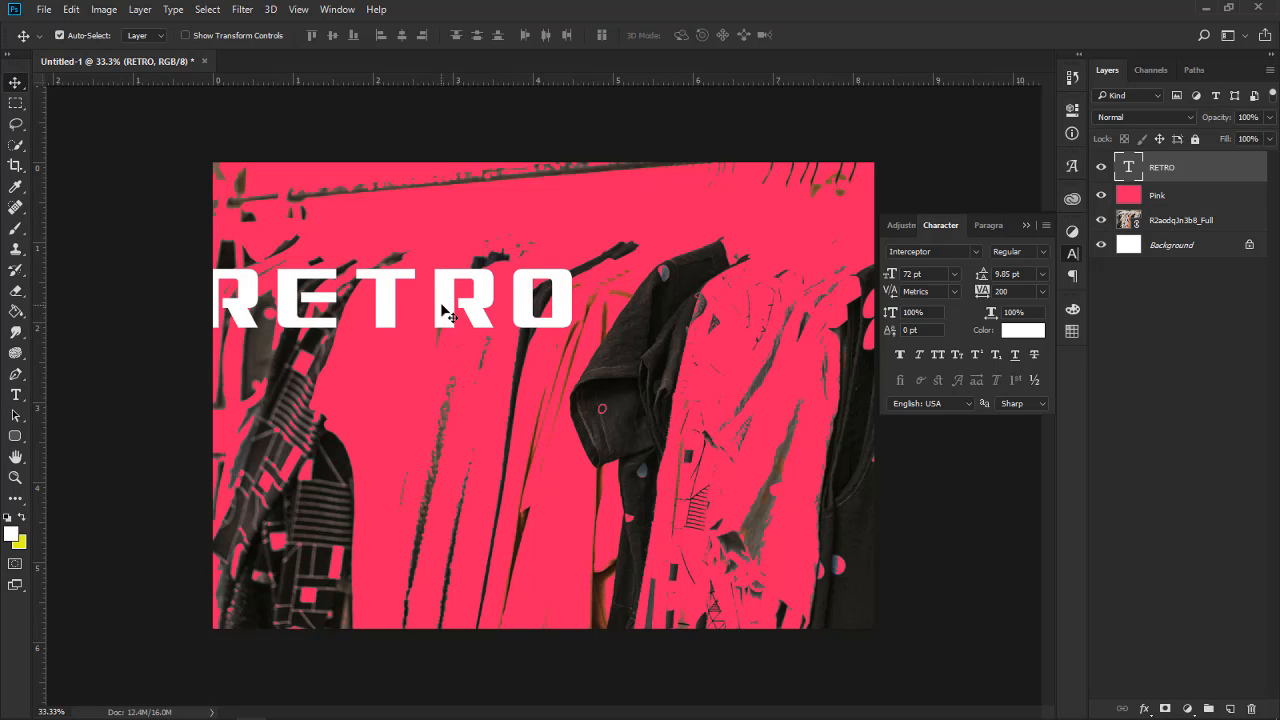
pyautogui.moveTo(564, 313); pyautogui.dragTo(723, 313)
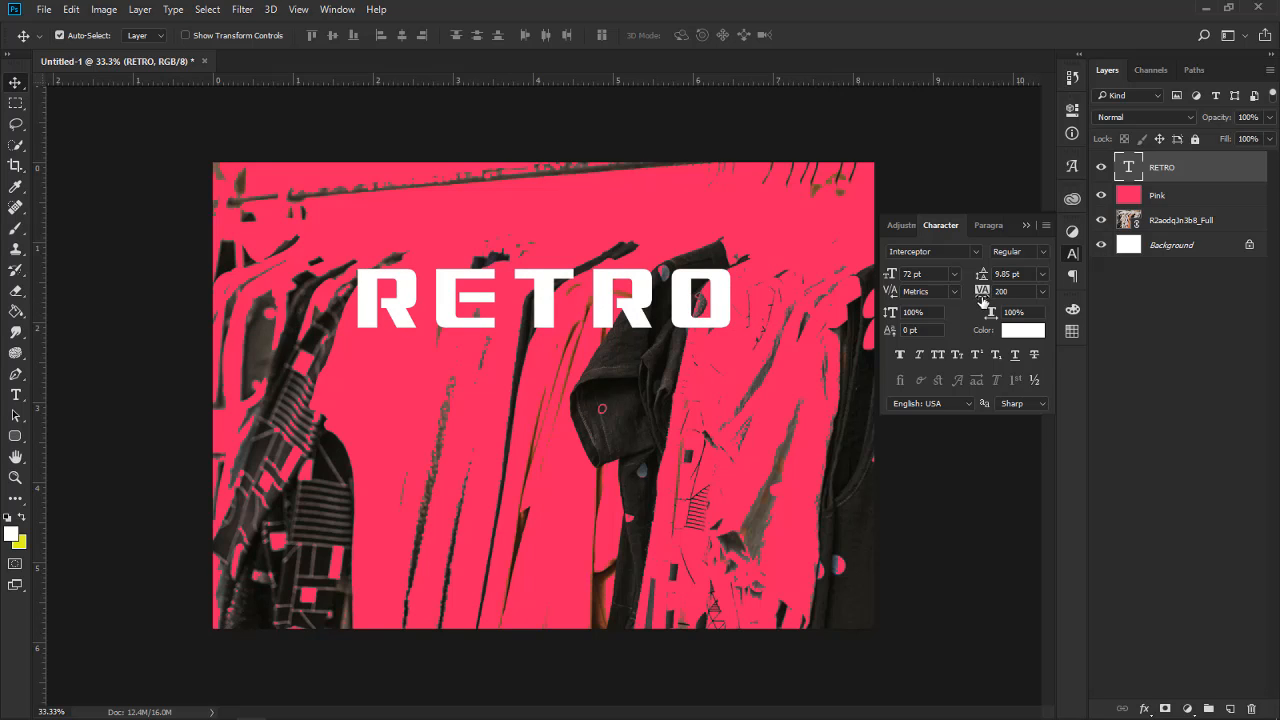
# Try tracking values of 0, -50 and -10 in turn on the RETRO text
pyautogui.click(1042, 291)
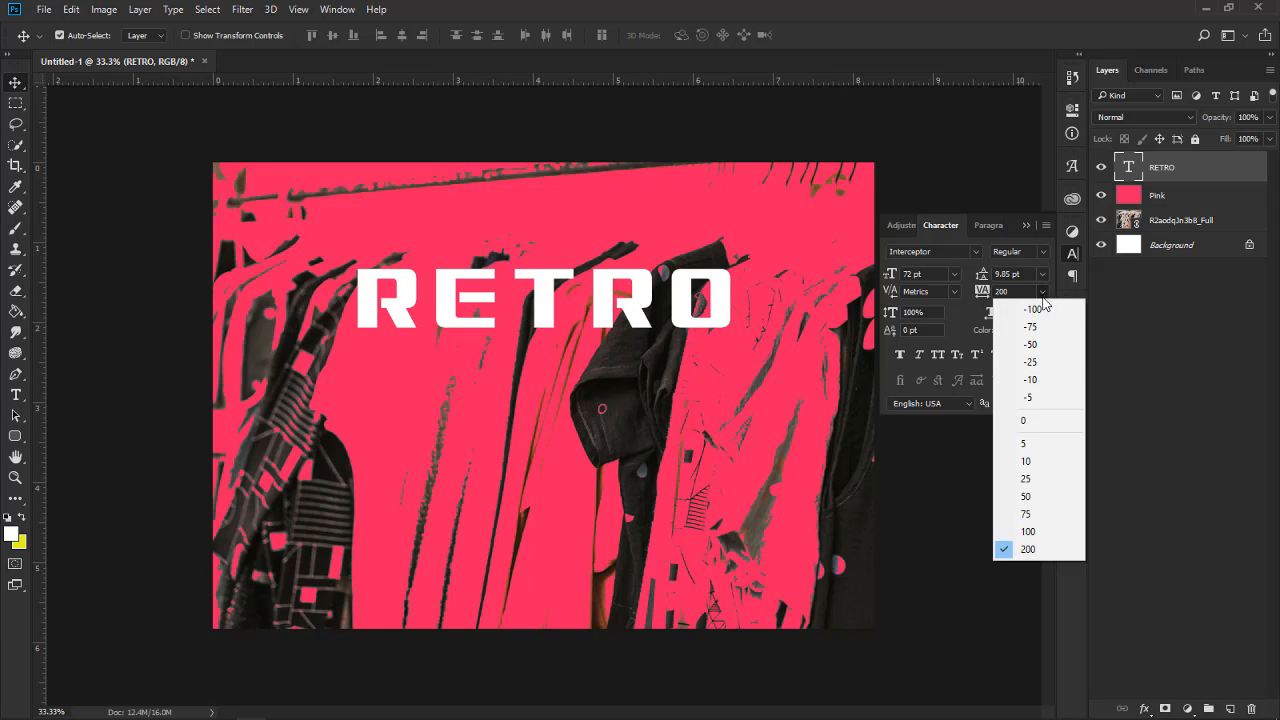
pyautogui.click(1027, 421)
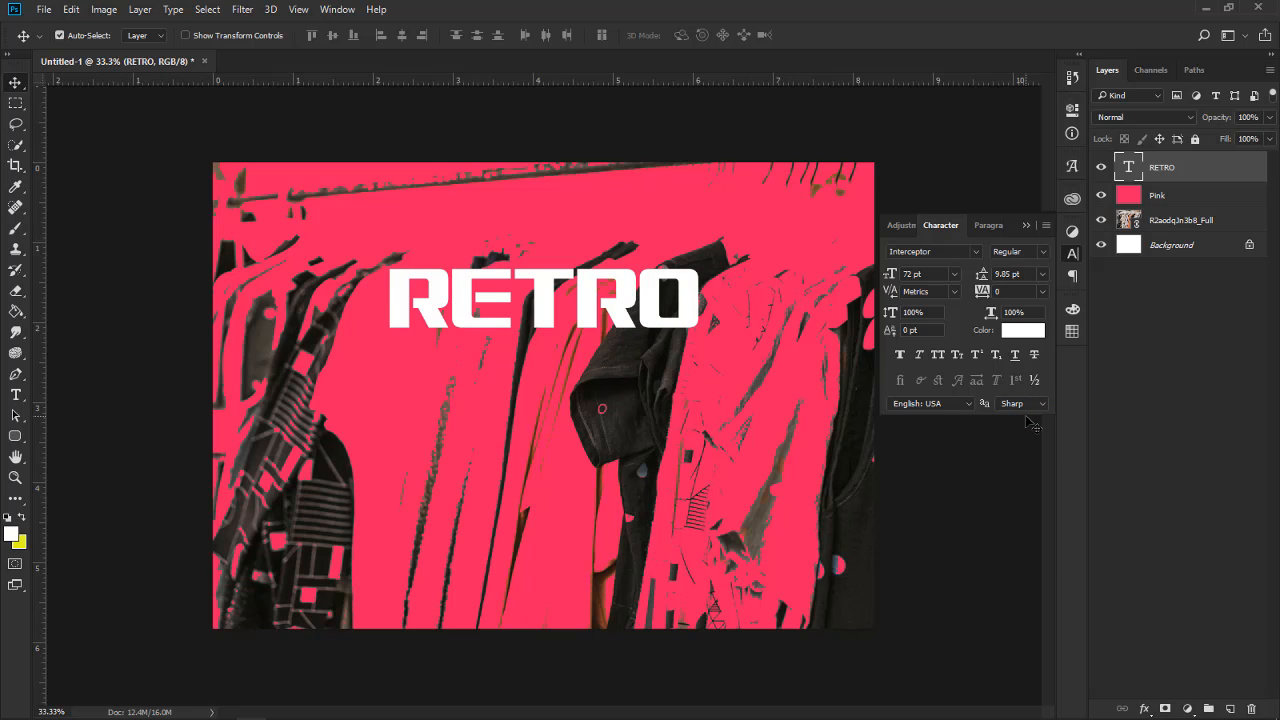
pyautogui.click(1041, 293)
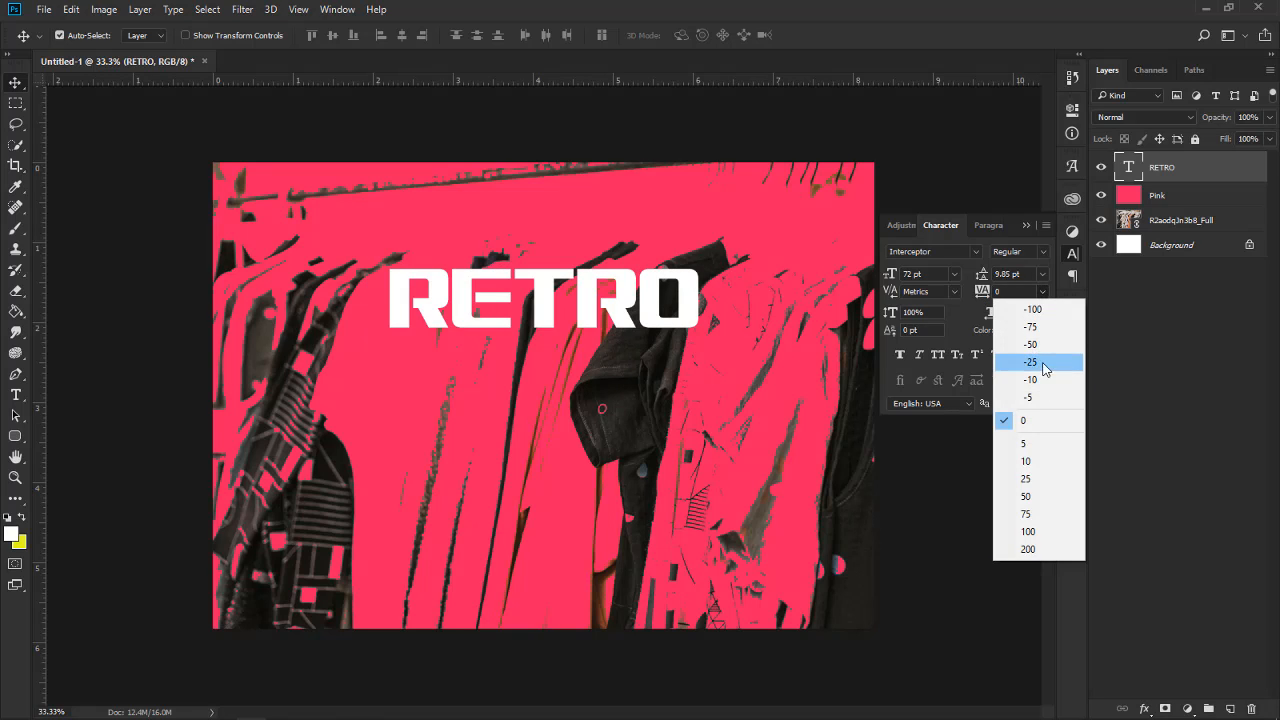
pyautogui.click(1036, 344)
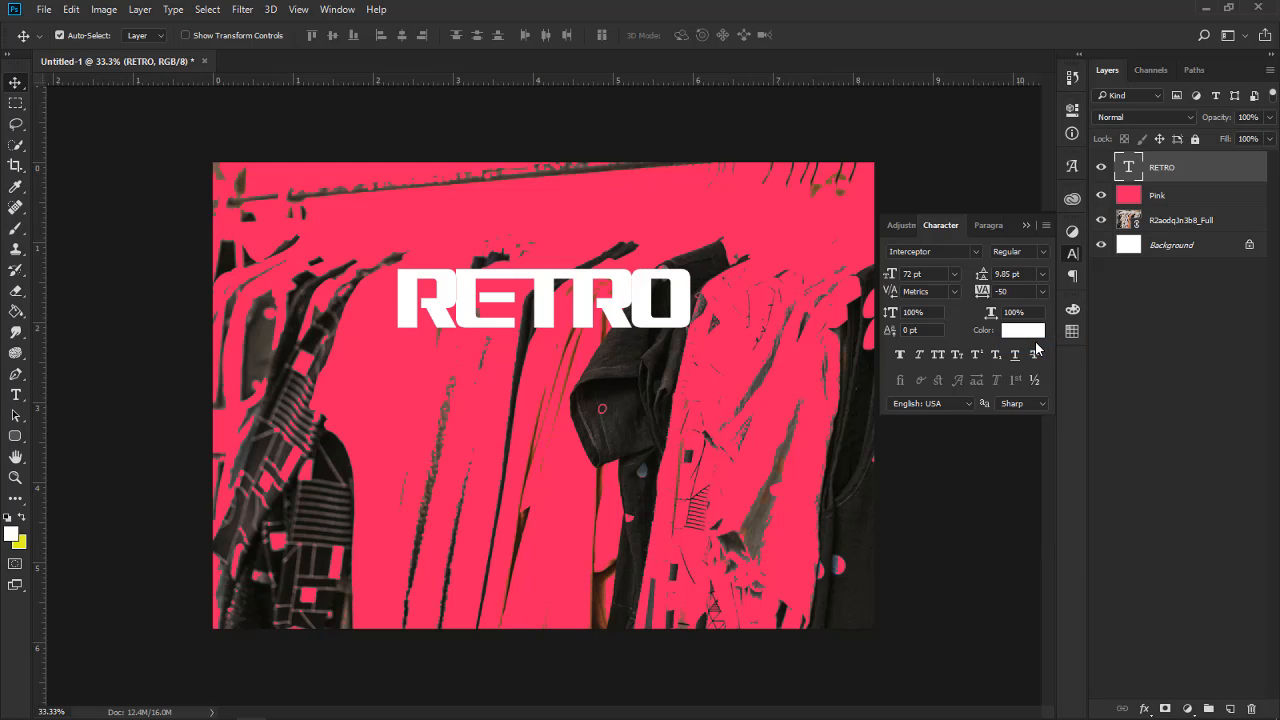
pyautogui.click(1042, 292)
pyautogui.click(1031, 379)
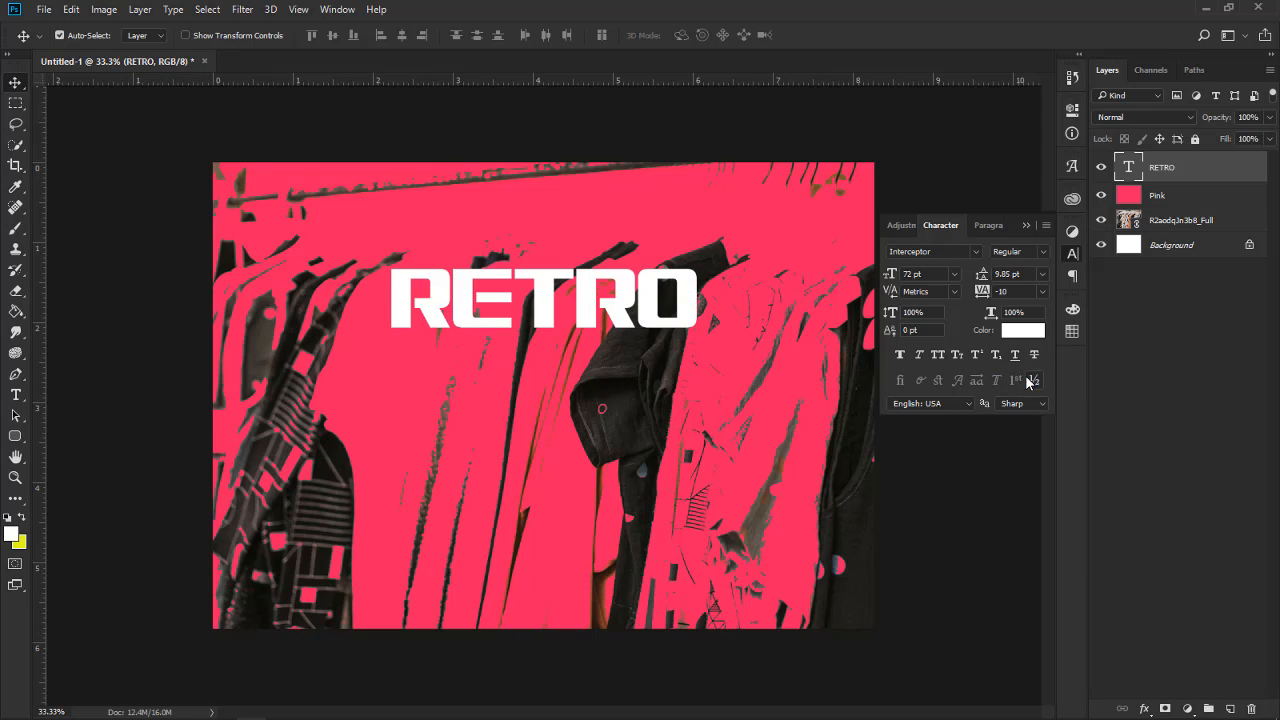
# Set the tracking of the RETRO text to -25
pyautogui.click(1042, 291)
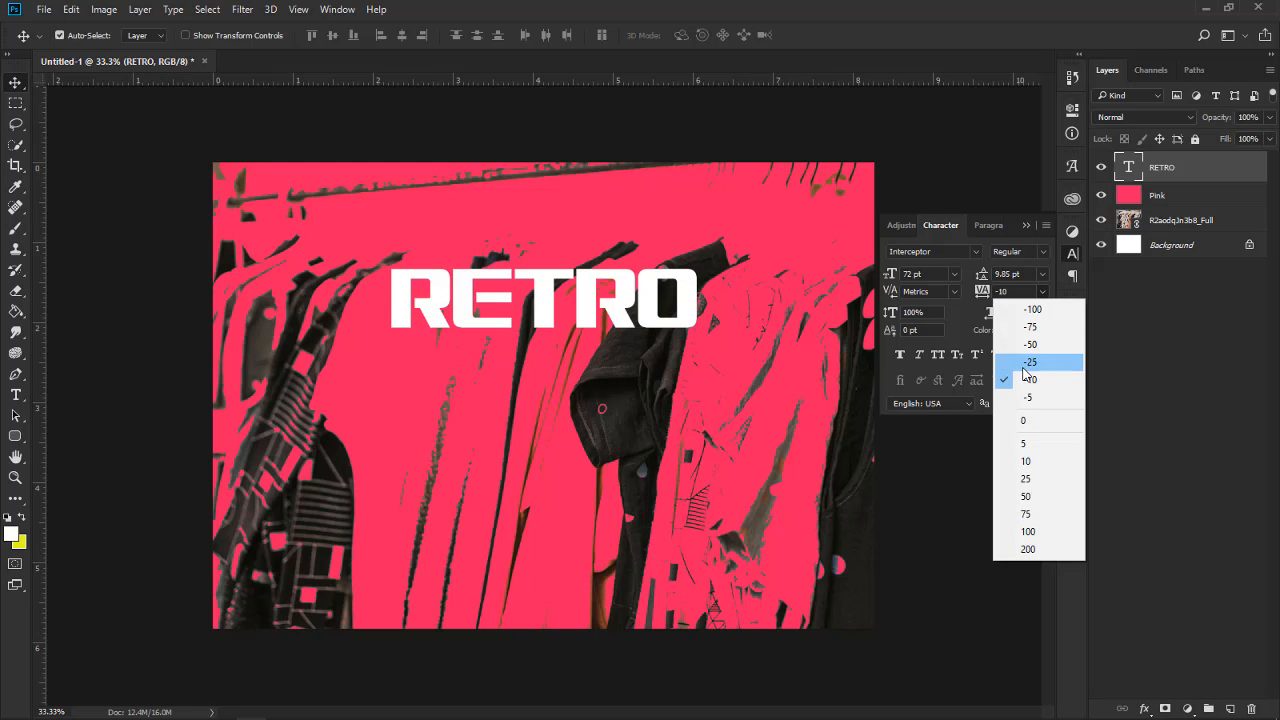
pyautogui.click(1026, 364)
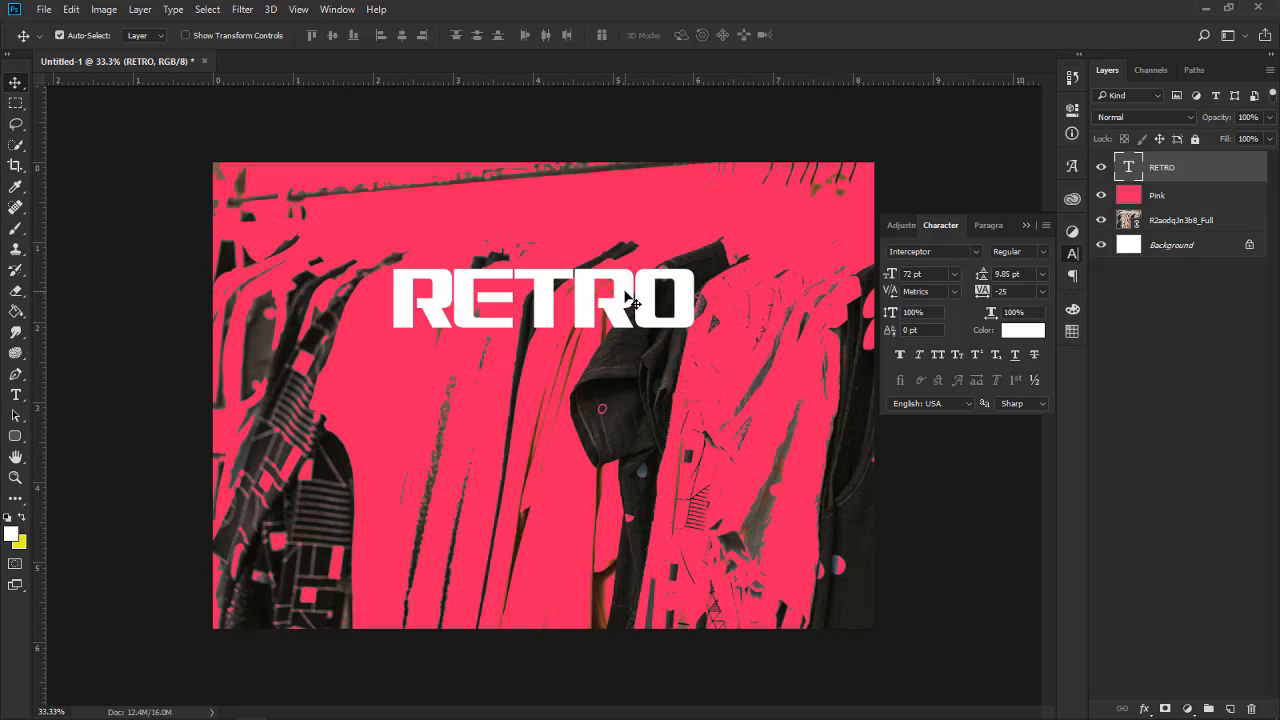
pyautogui.click(15, 395)
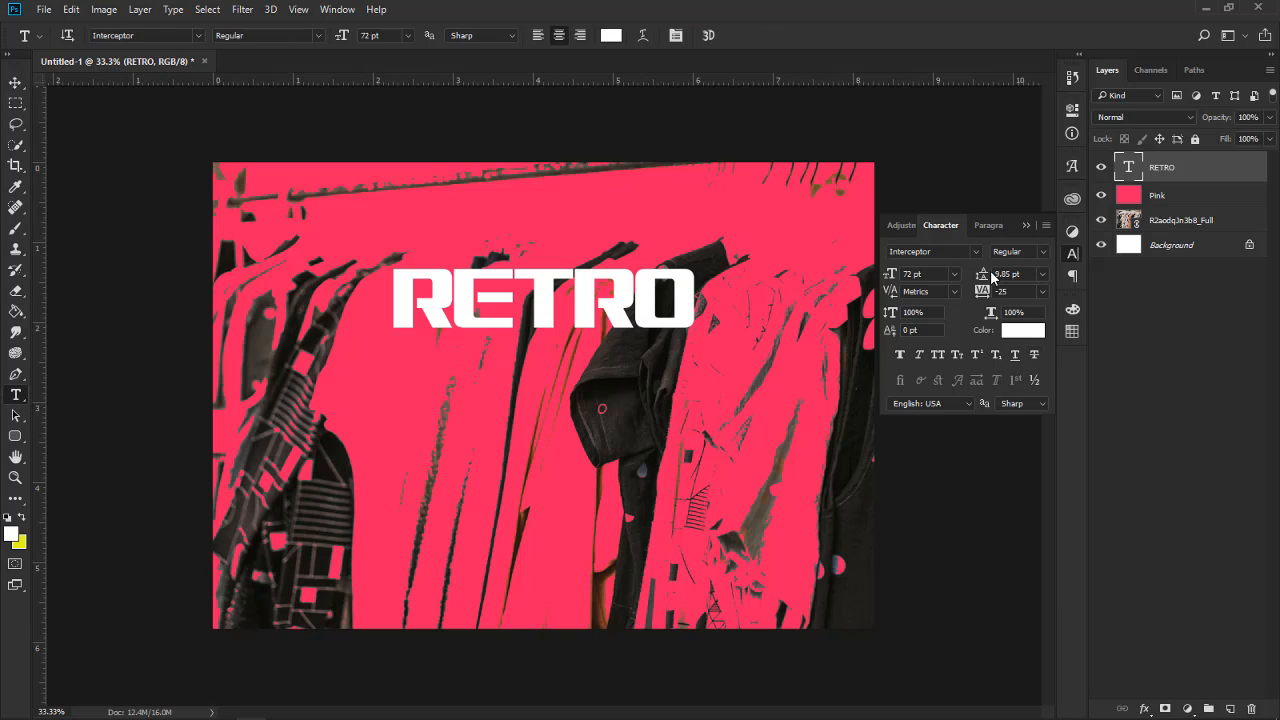
pyautogui.click(979, 251)
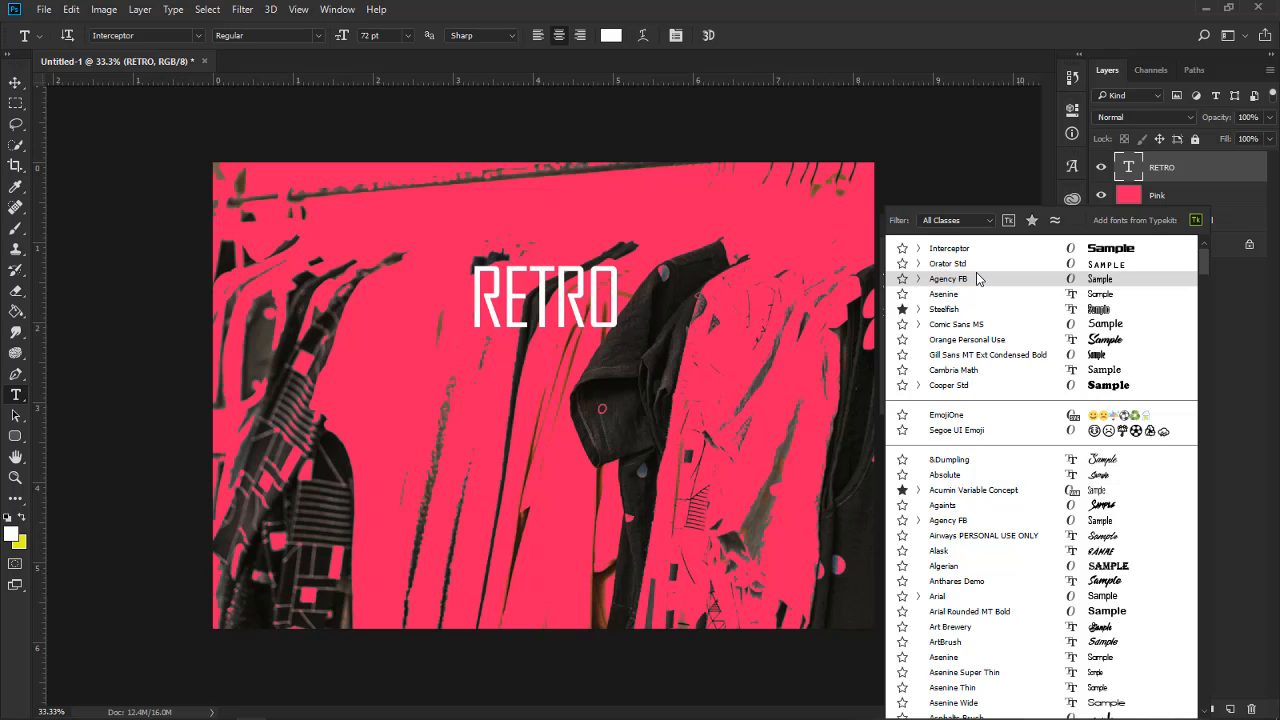
pyautogui.click(13, 86)
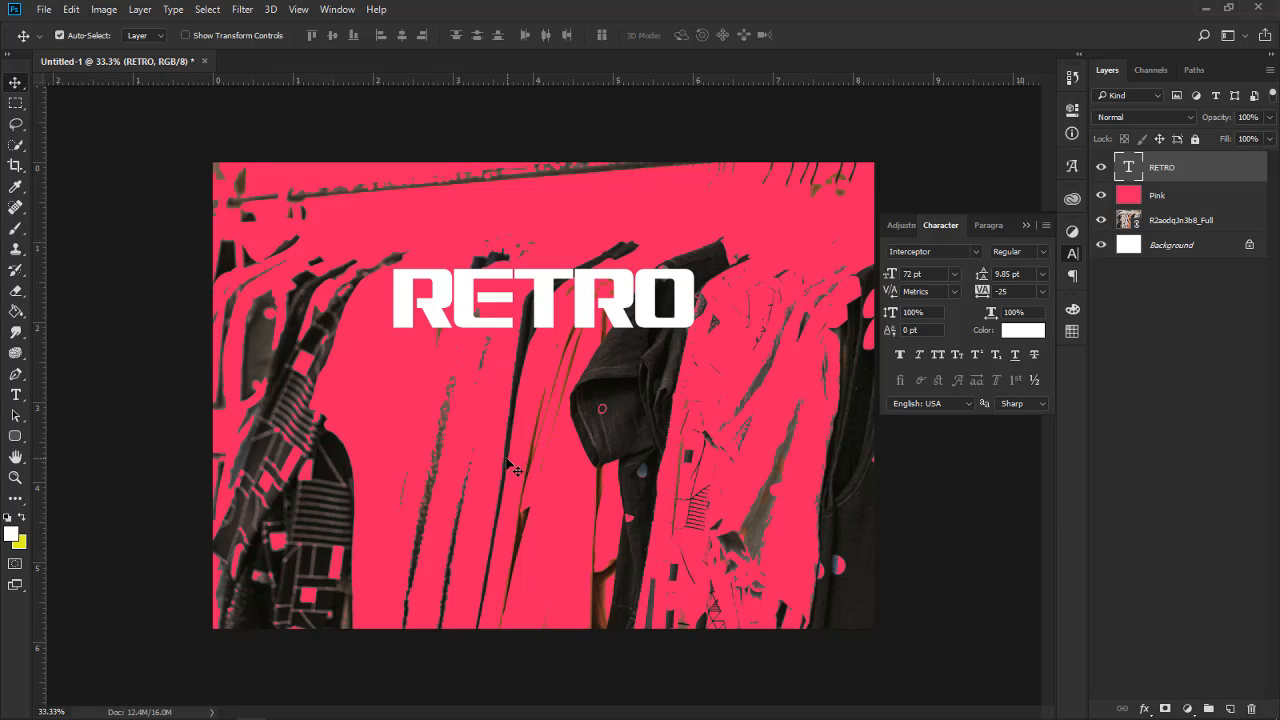
# Add the text FASHION as a separate layer and move it directly beneath RETRO, roughly centred under it
pyautogui.click(15, 395)
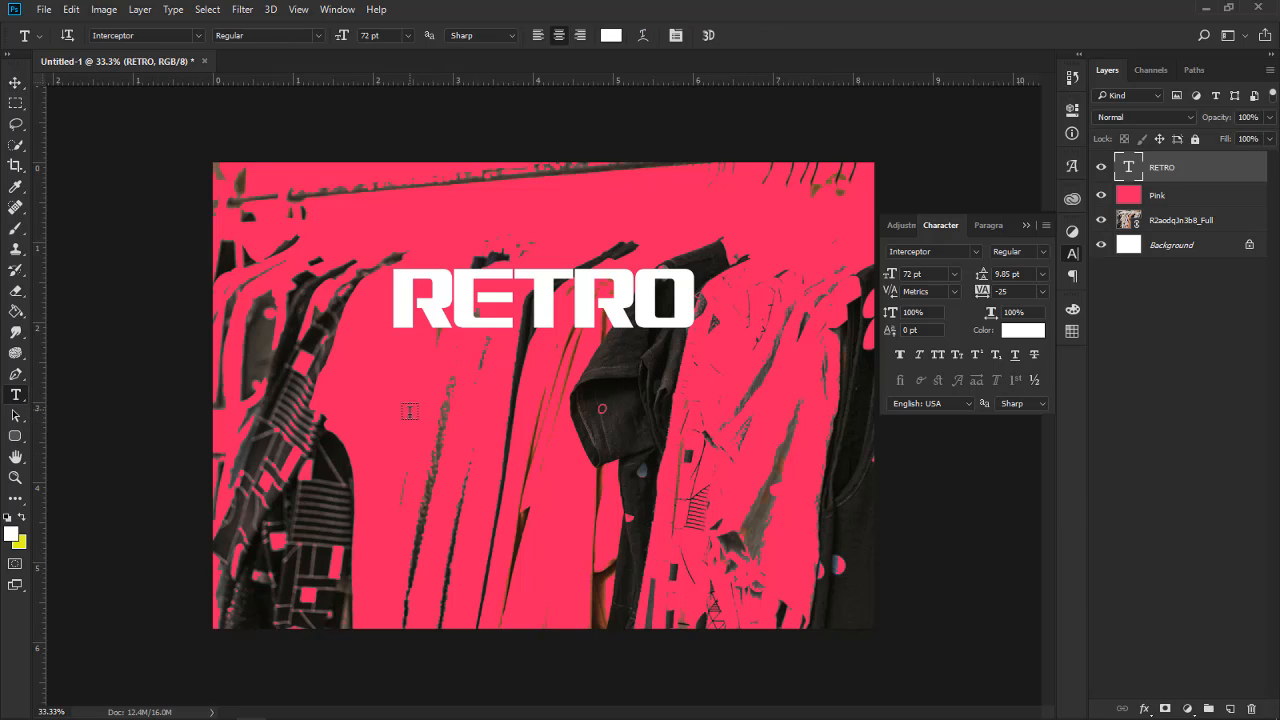
pyautogui.click(421, 416)
pyautogui.write('FASH')
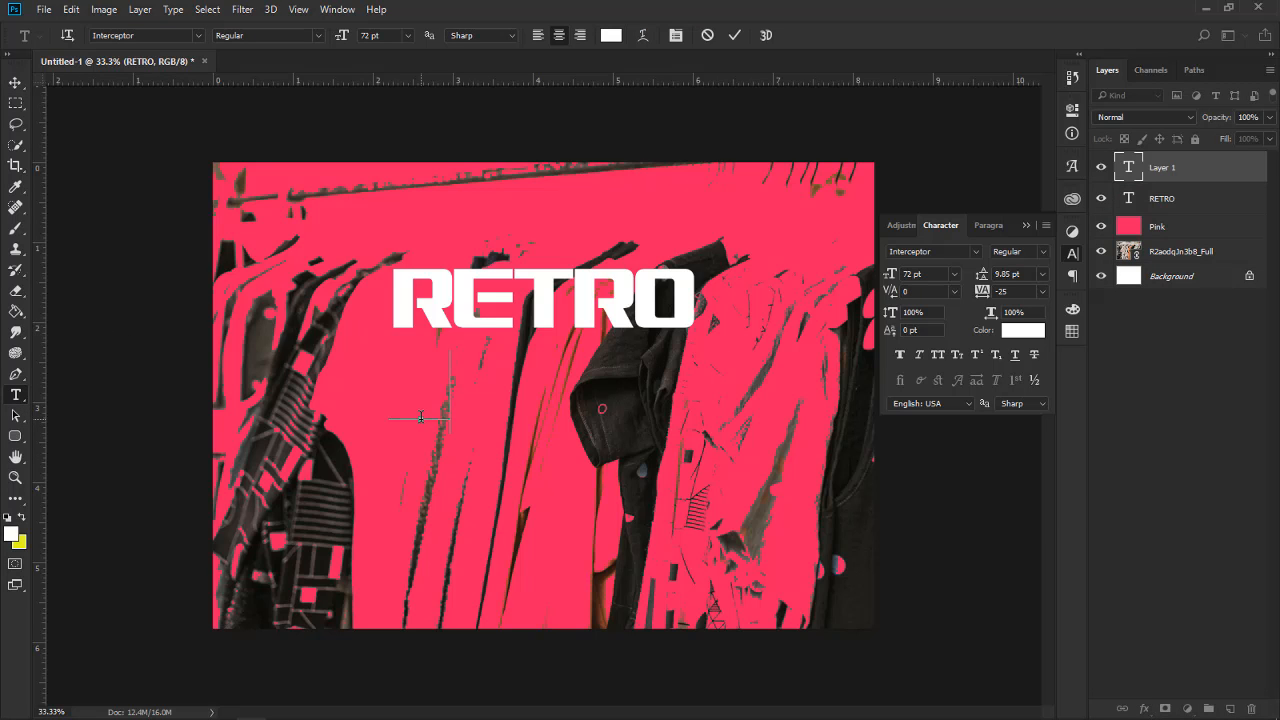
pyautogui.write('ION')
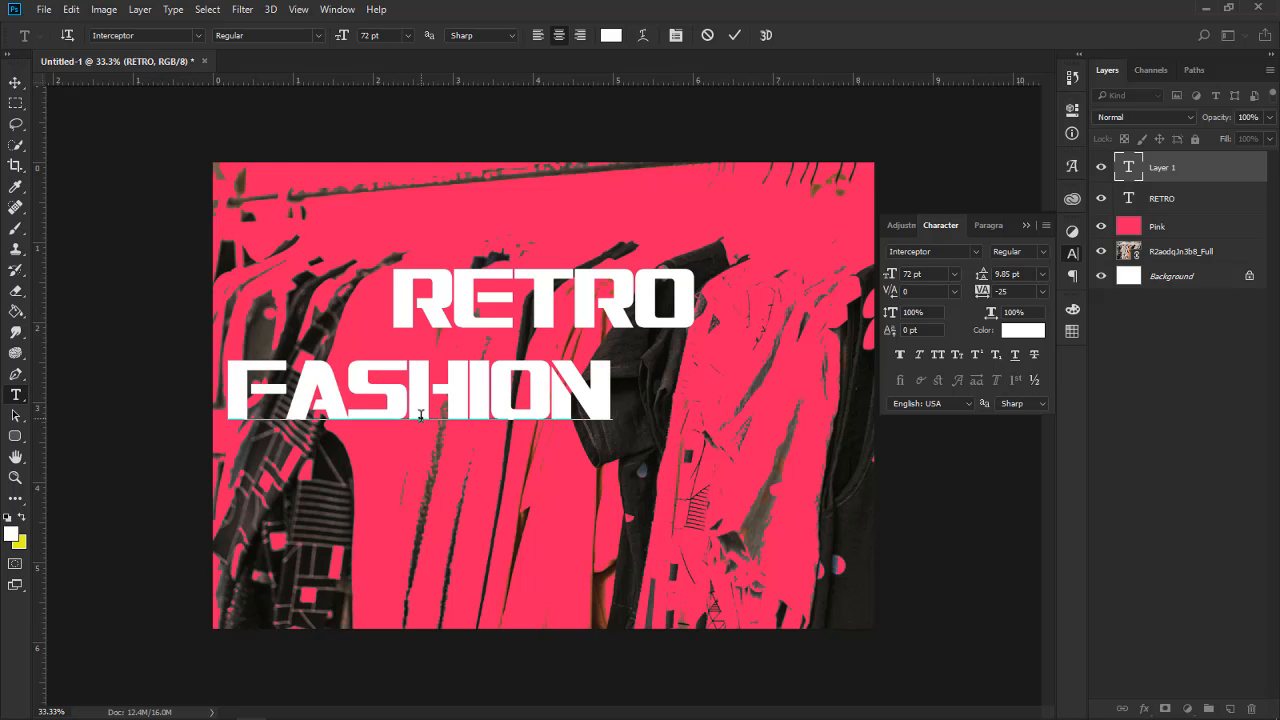
pyautogui.click(15, 82)
pyautogui.moveTo(558, 412); pyautogui.dragTo(680, 388)
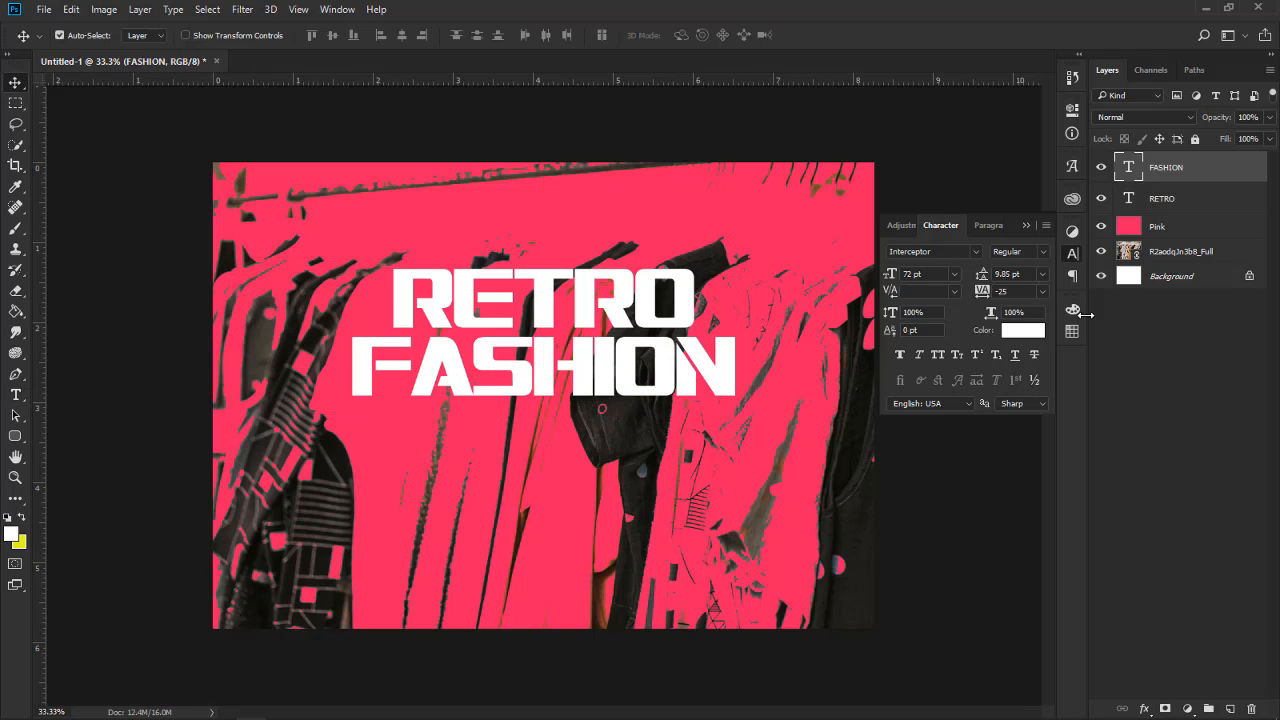
# Change the FASHION text to the Asenine font and set its tracking to 200
pyautogui.click(976, 251)
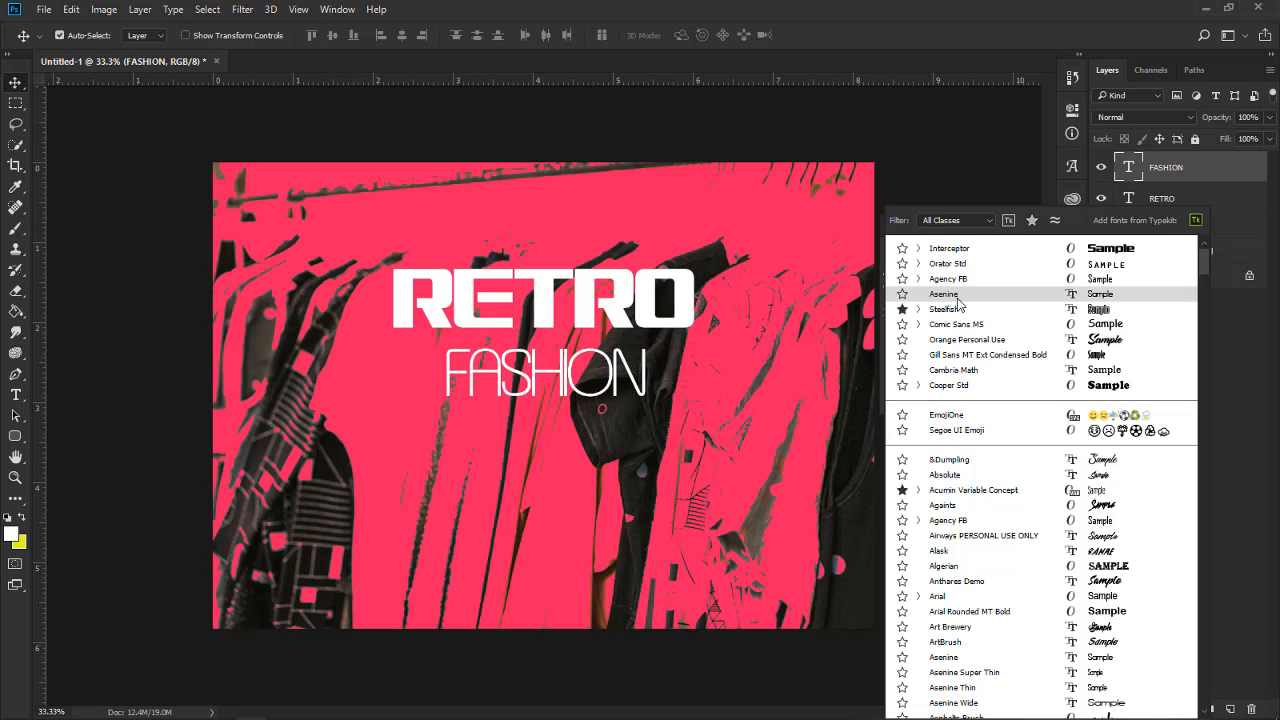
pyautogui.click(957, 296)
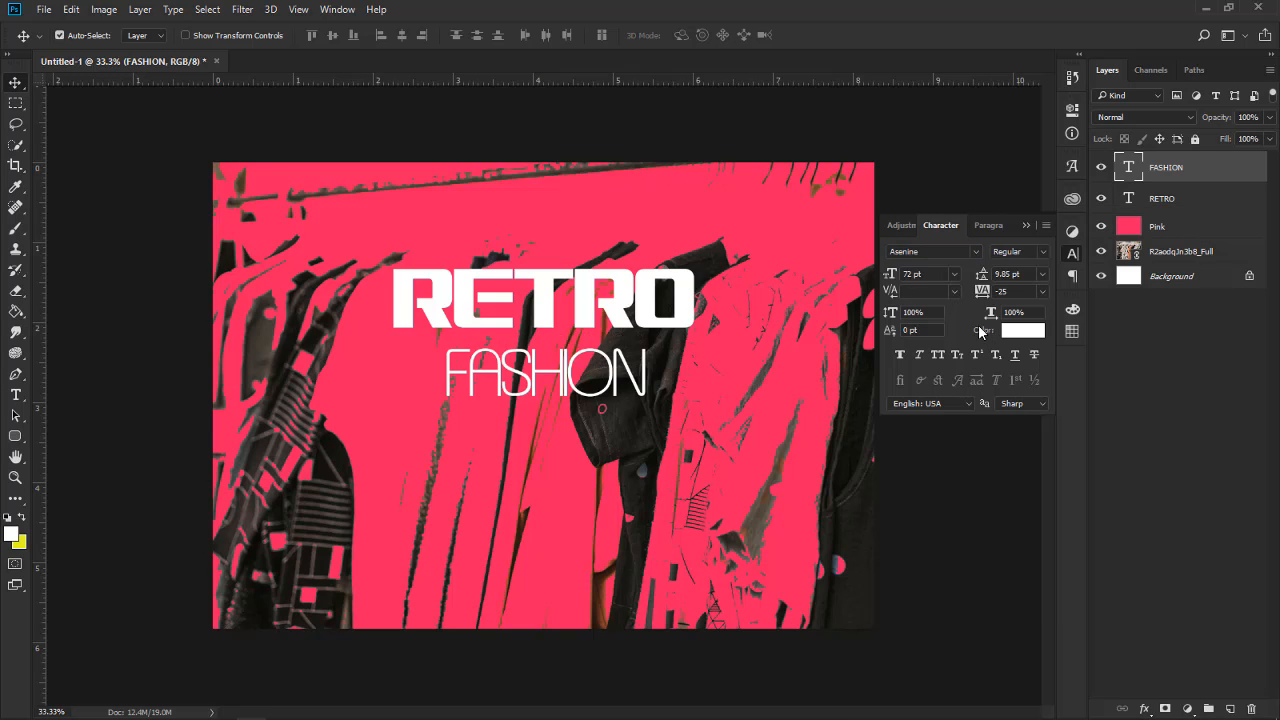
pyautogui.click(1042, 293)
pyautogui.click(1020, 420)
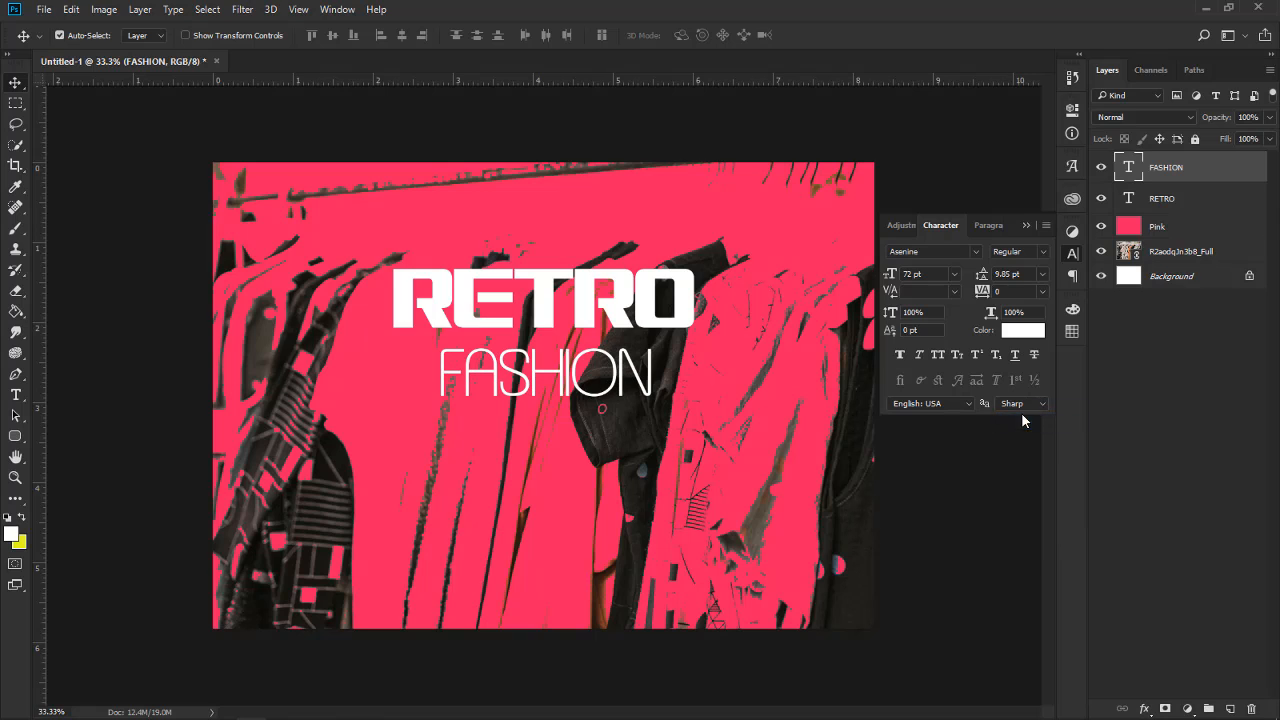
pyautogui.click(1042, 291)
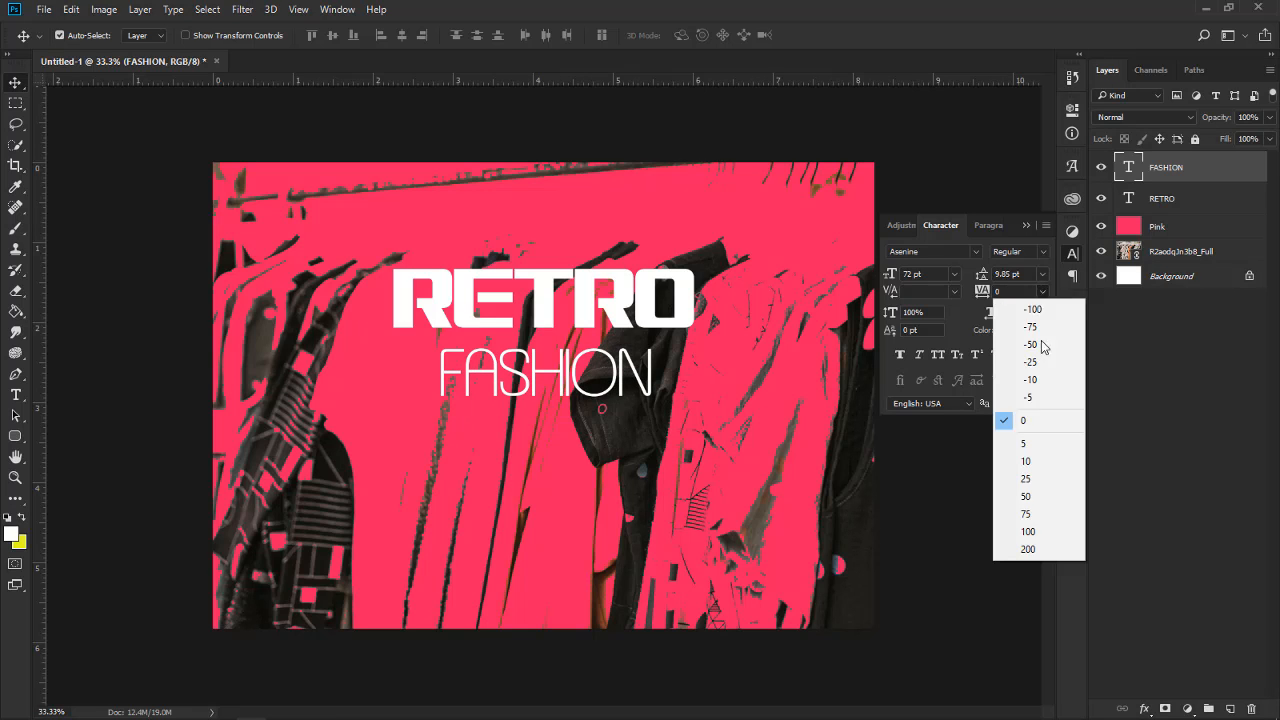
pyautogui.click(1035, 549)
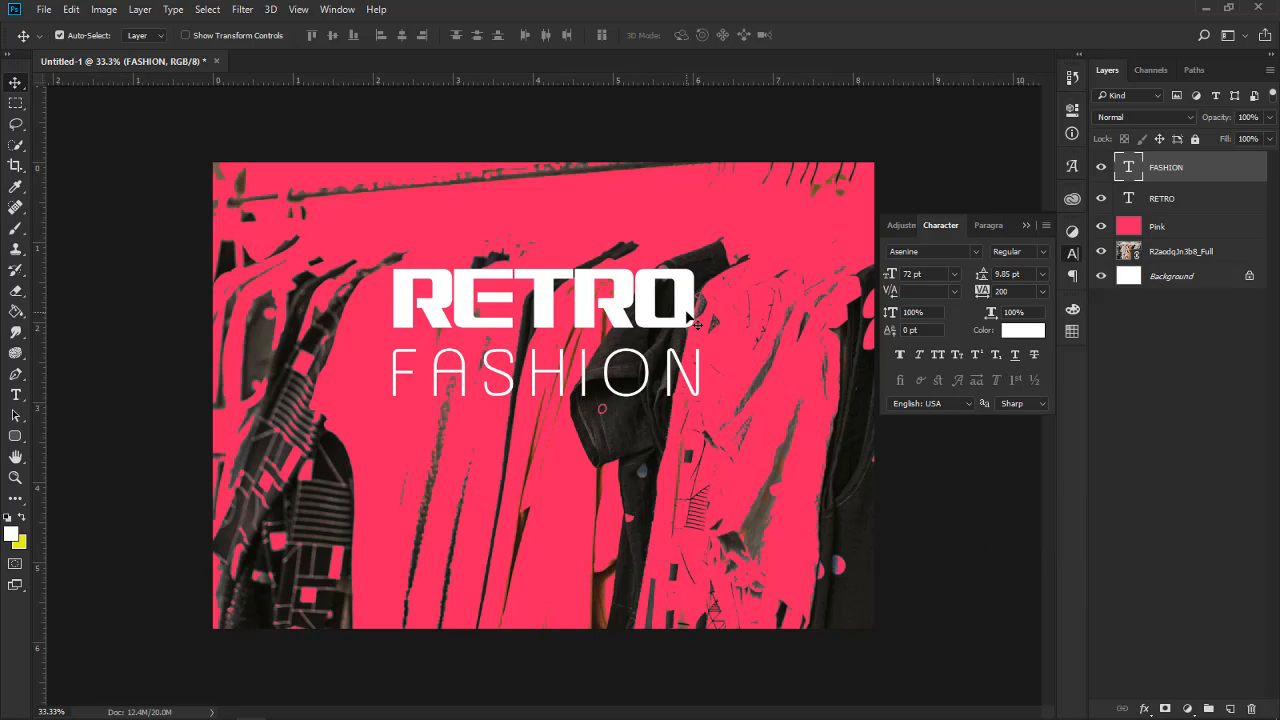
# Enlarge the RETRO text to 95 pt and position it directly above FASHION, slightly overhanging it on both sides
pyautogui.moveTo(686, 318); pyautogui.dragTo(688, 331)
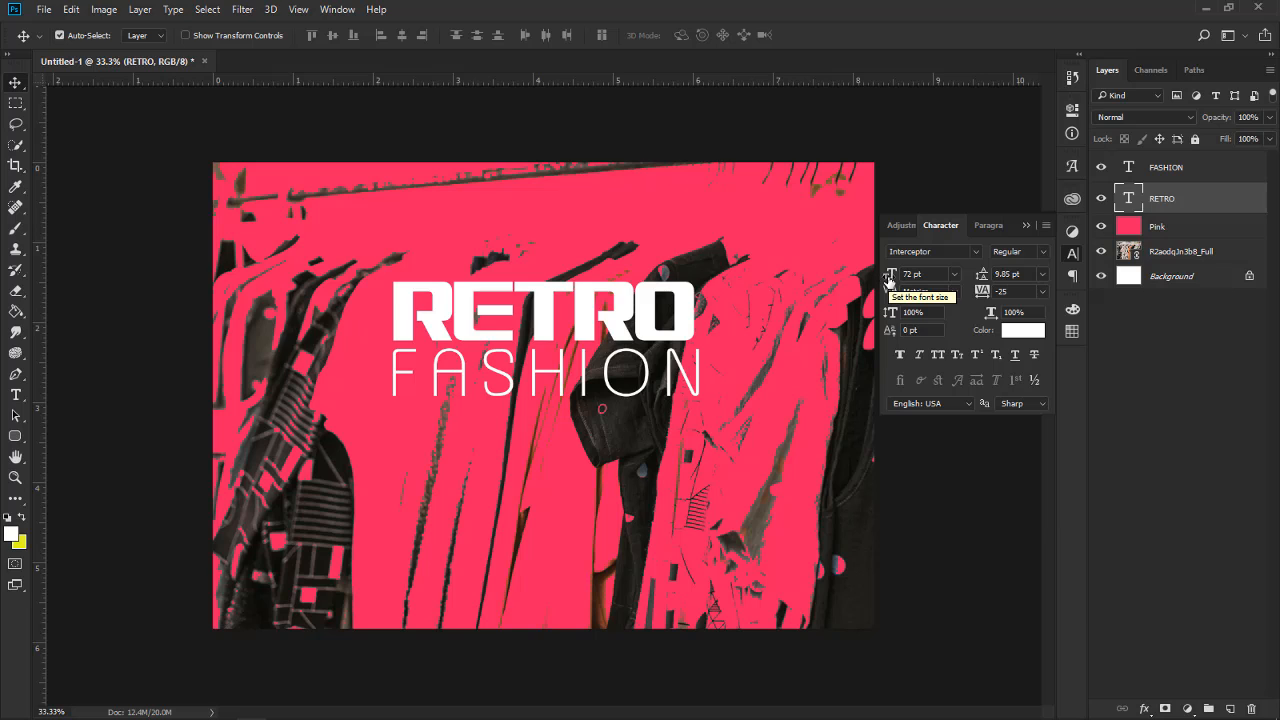
pyautogui.click(955, 274)
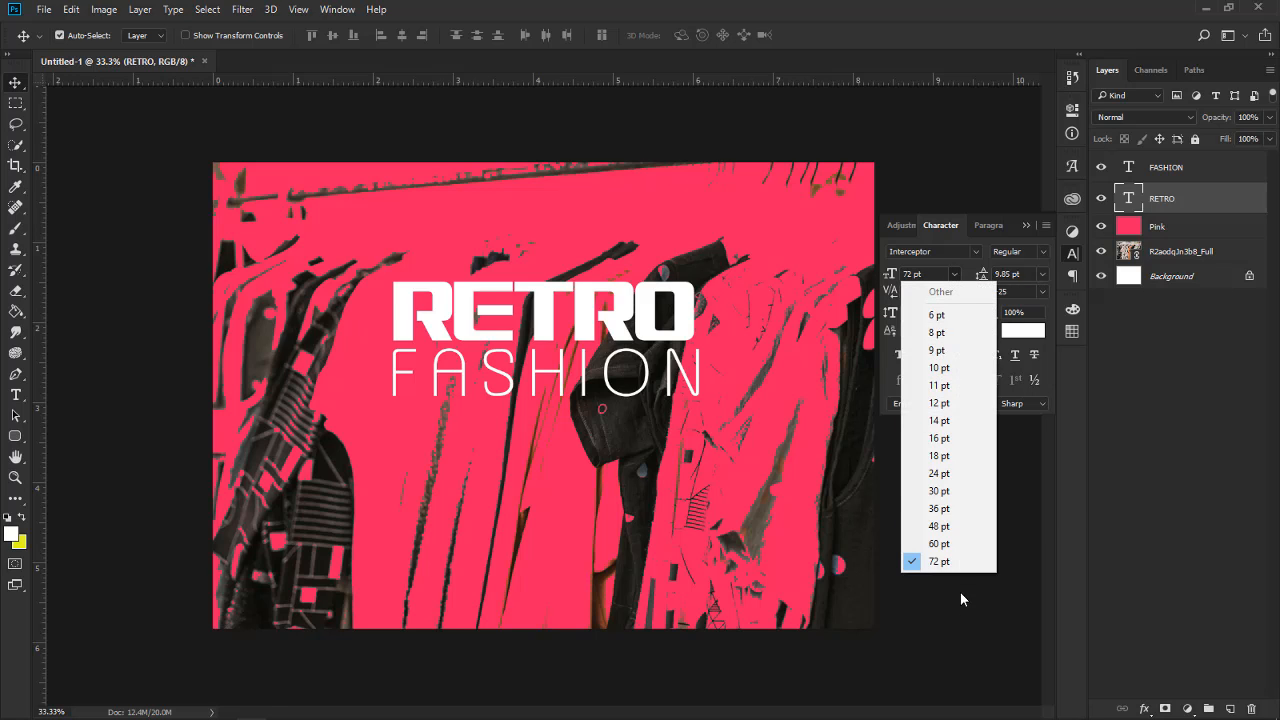
pyautogui.click(960, 563)
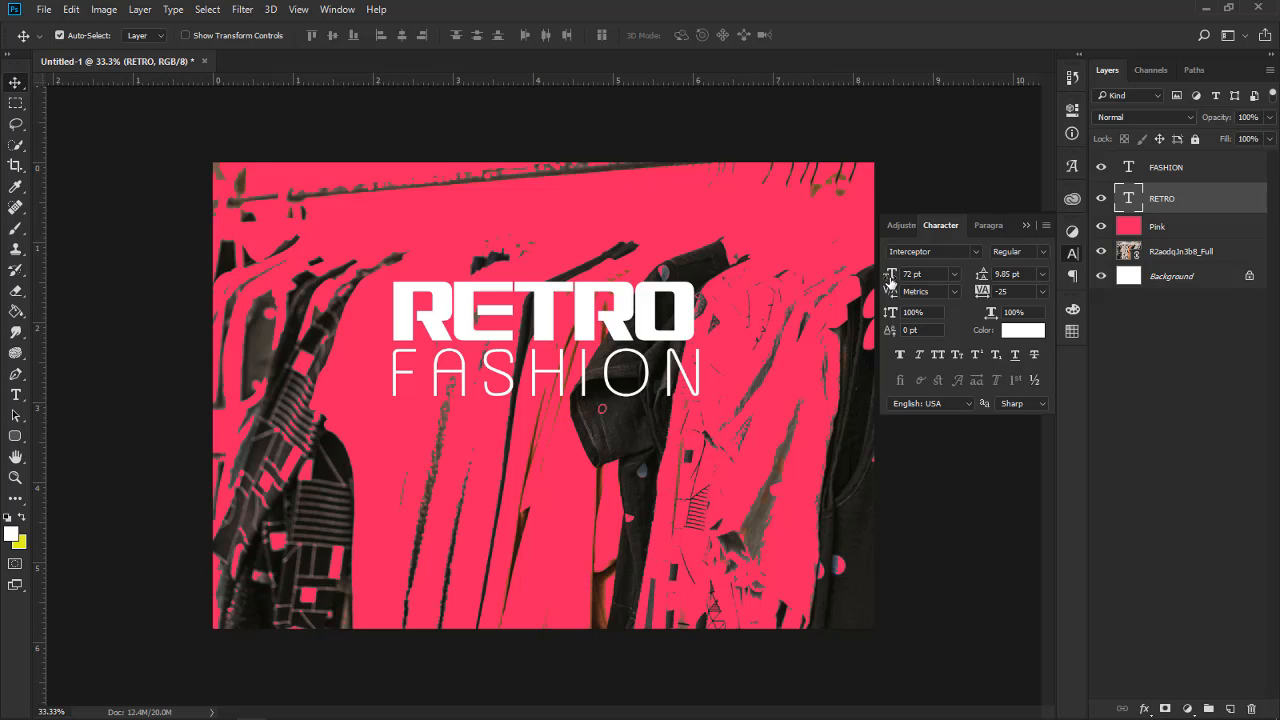
pyautogui.moveTo(893, 283)
pyautogui.mouseDown()
pyautogui.moveTo(906, 282)
pyautogui.moveTo(885, 279)
pyautogui.mouseUp()
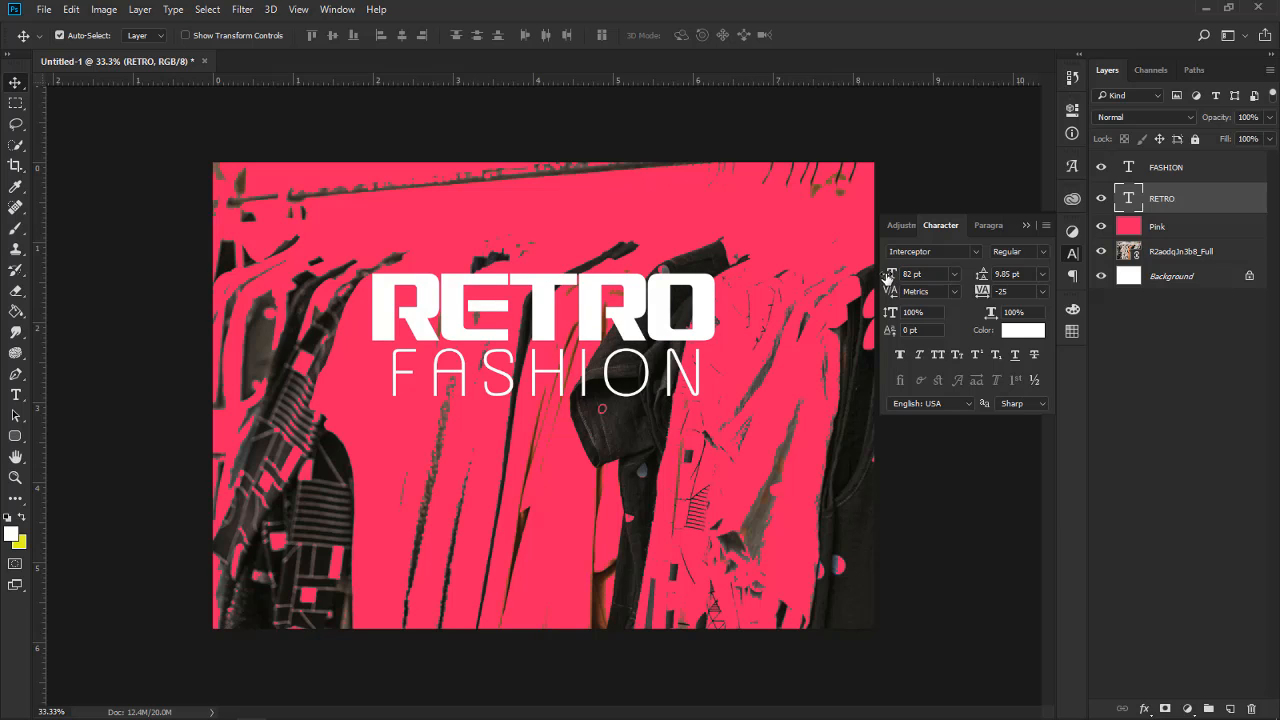
pyautogui.moveTo(892, 284); pyautogui.dragTo(905, 282)
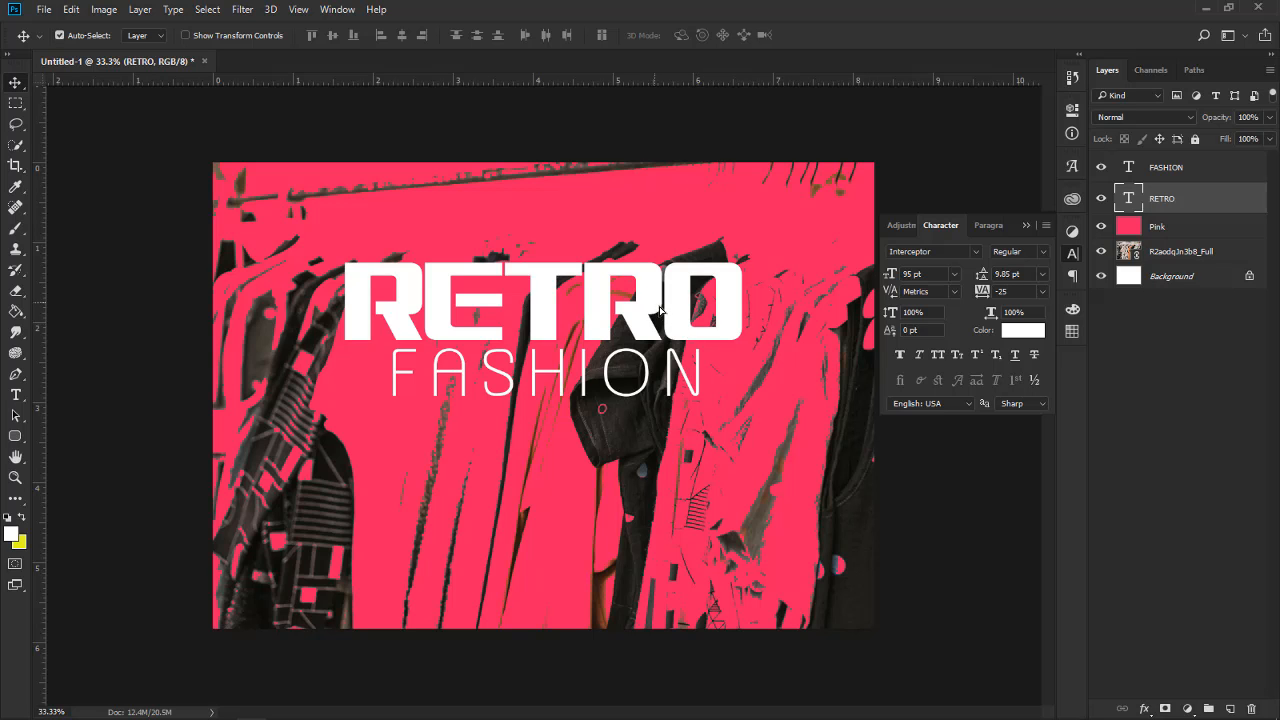
pyautogui.moveTo(651, 311)
pyautogui.mouseDown()
pyautogui.moveTo(664, 334)
pyautogui.moveTo(669, 304)
pyautogui.mouseUp()
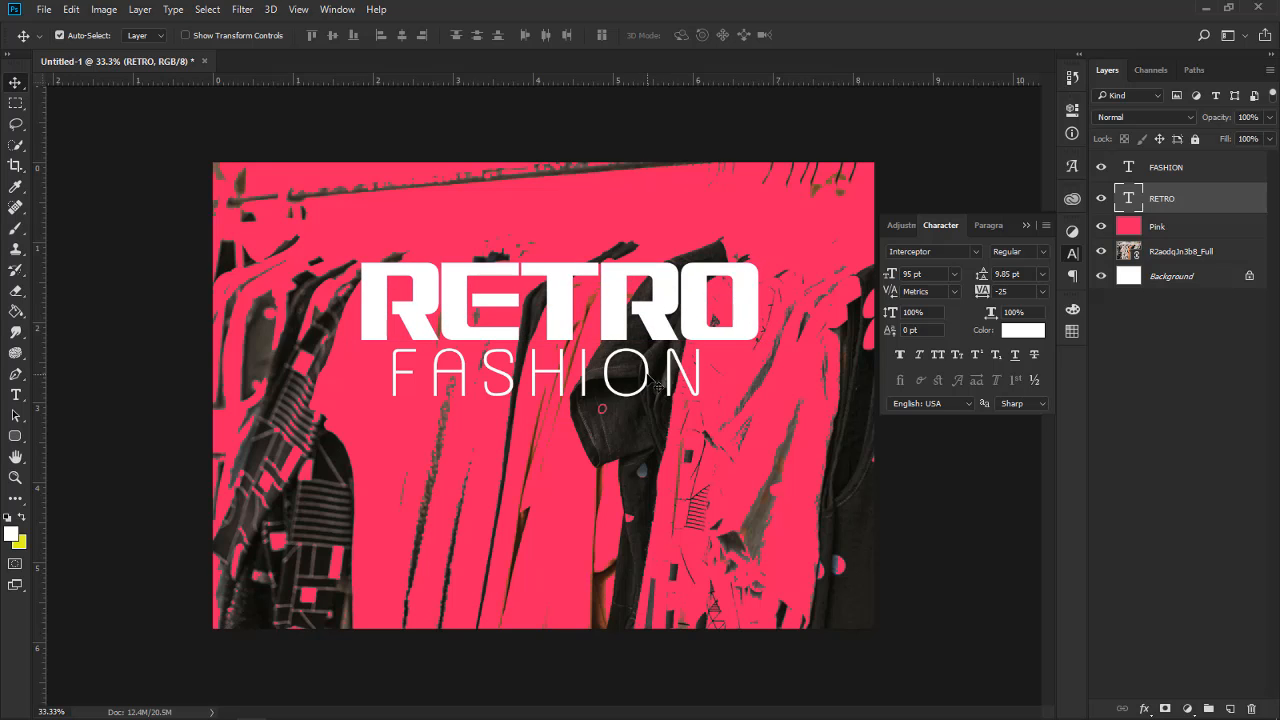
# Enlarge the FASHION text to 94 pt and line it up with the left and right edges of RETRO
pyautogui.click(655, 383)
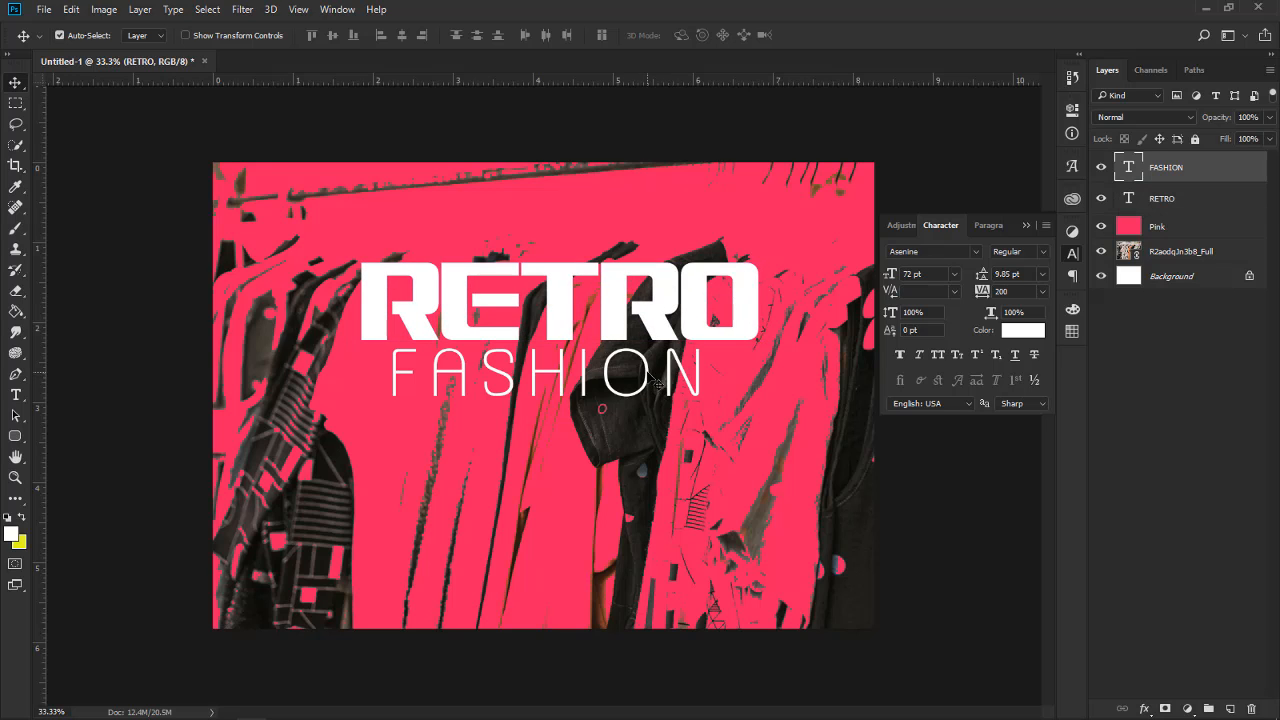
pyautogui.click(903, 276)
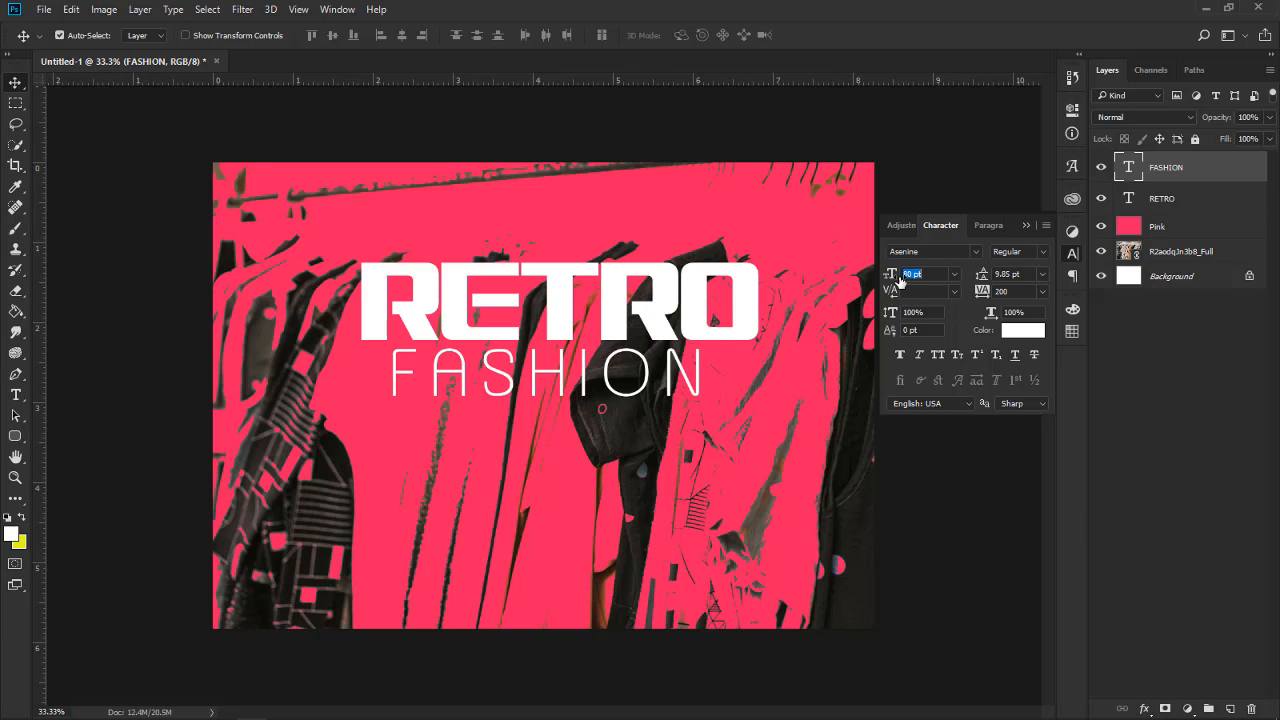
pyautogui.press('Return')
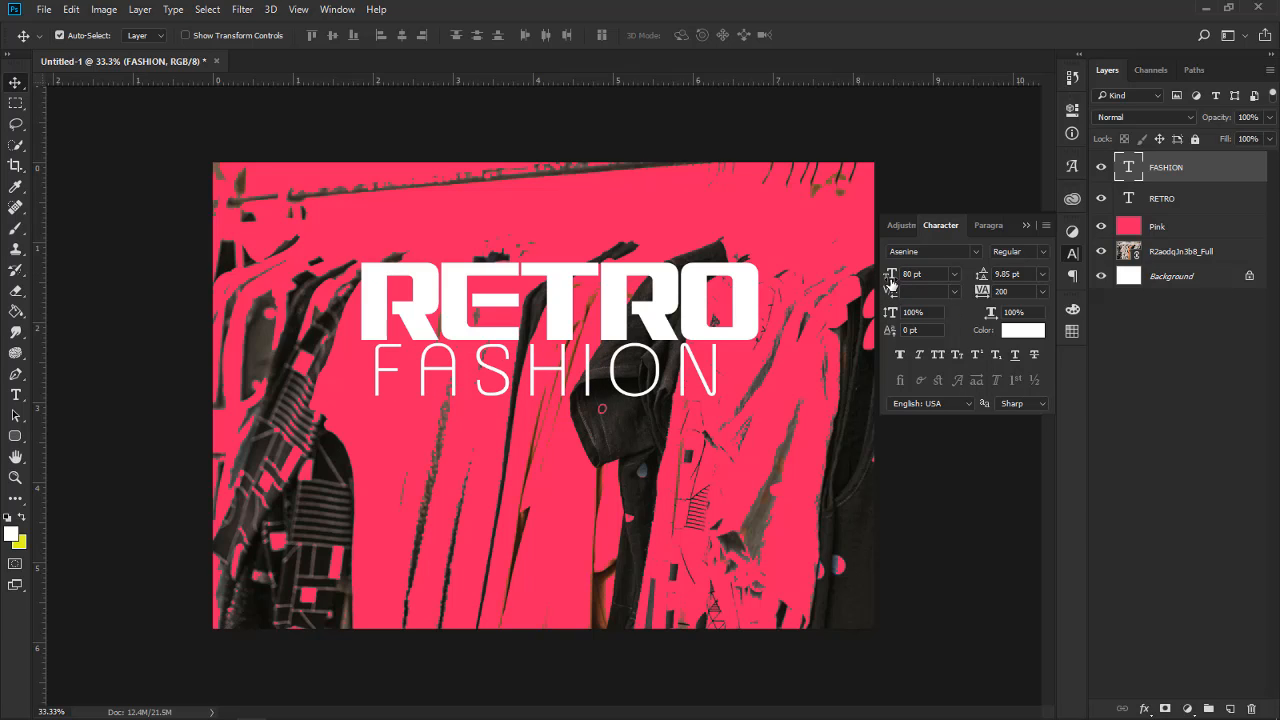
pyautogui.moveTo(890, 282); pyautogui.dragTo(897, 283)
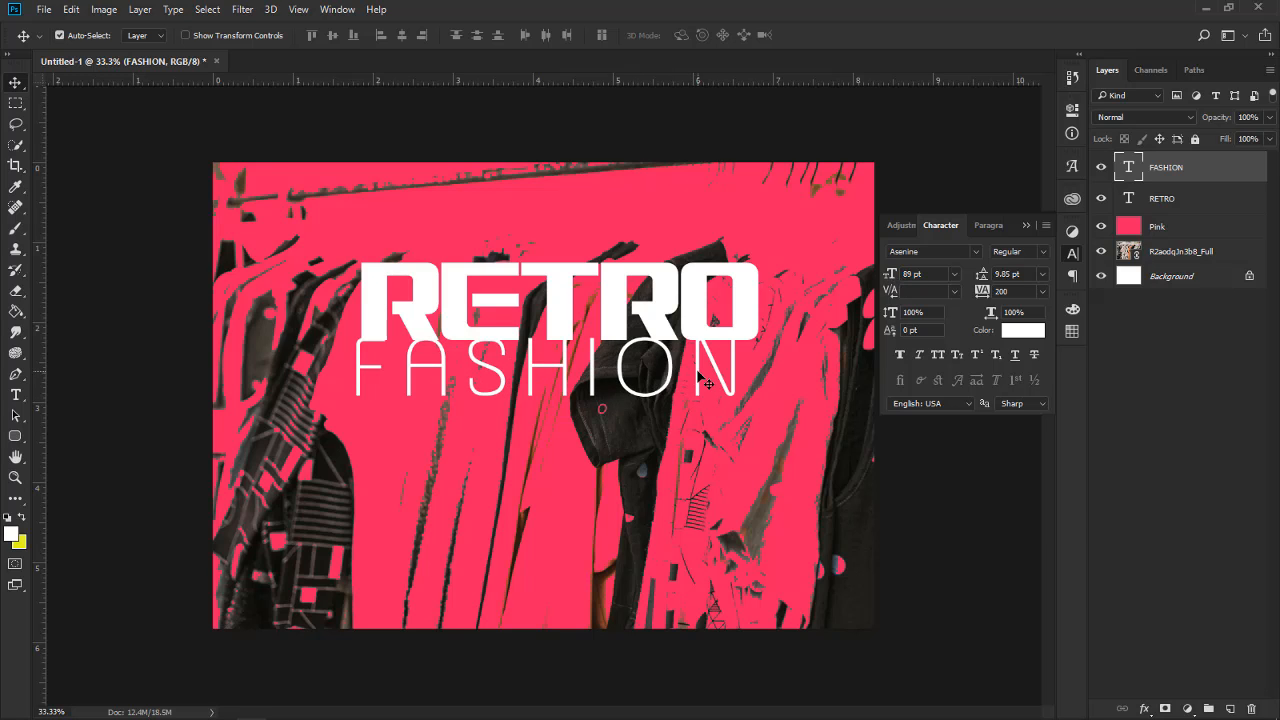
pyautogui.moveTo(703, 380); pyautogui.dragTo(708, 380)
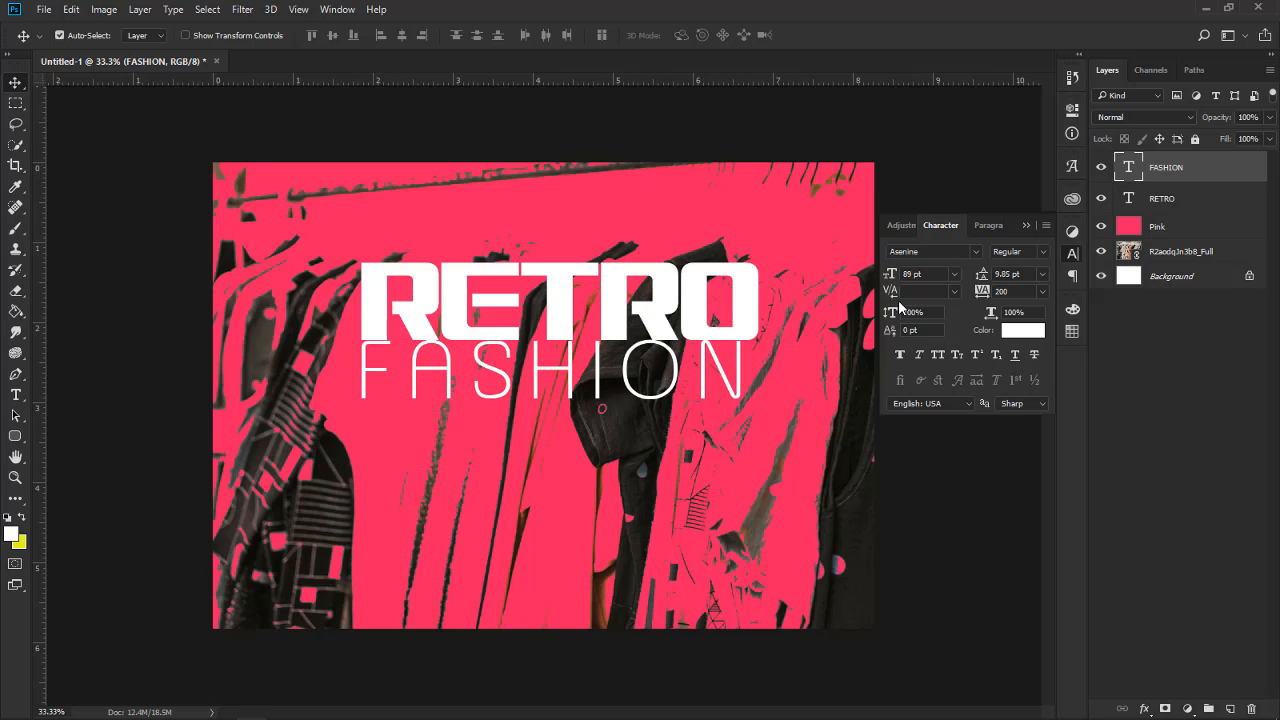
pyautogui.moveTo(887, 281); pyautogui.dragTo(894, 280)
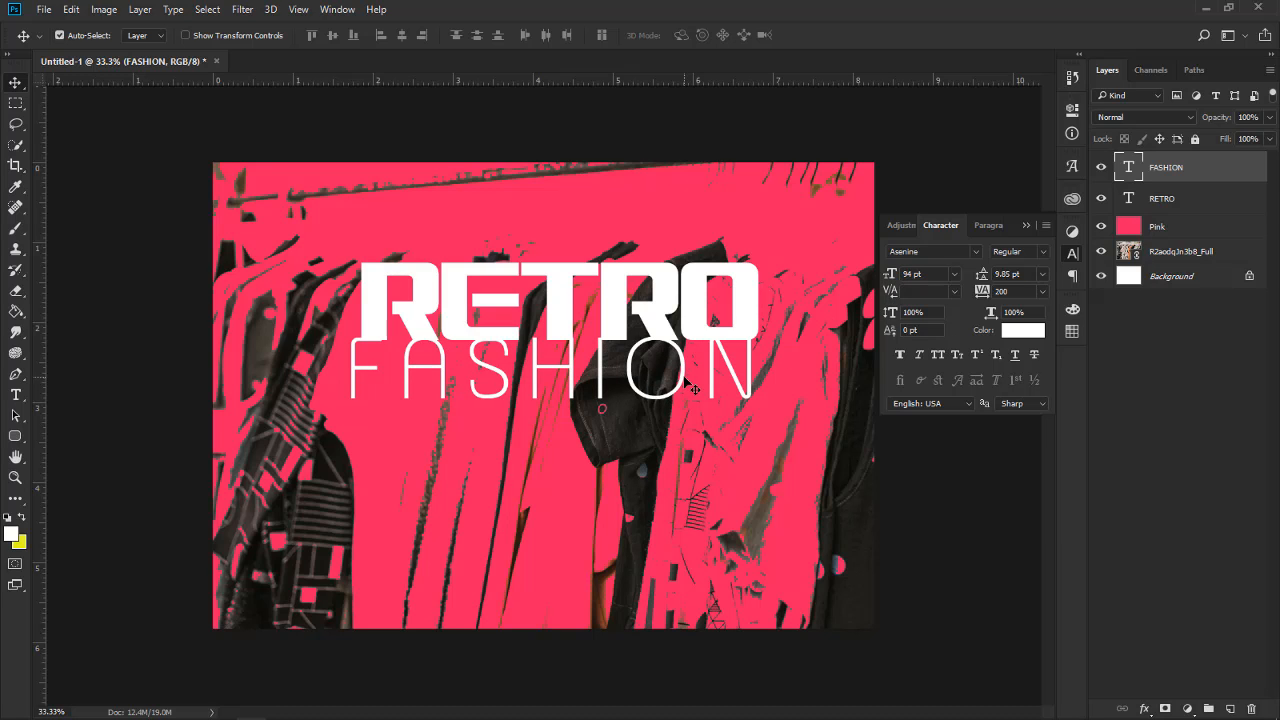
pyautogui.moveTo(693, 388); pyautogui.dragTo(691, 389)
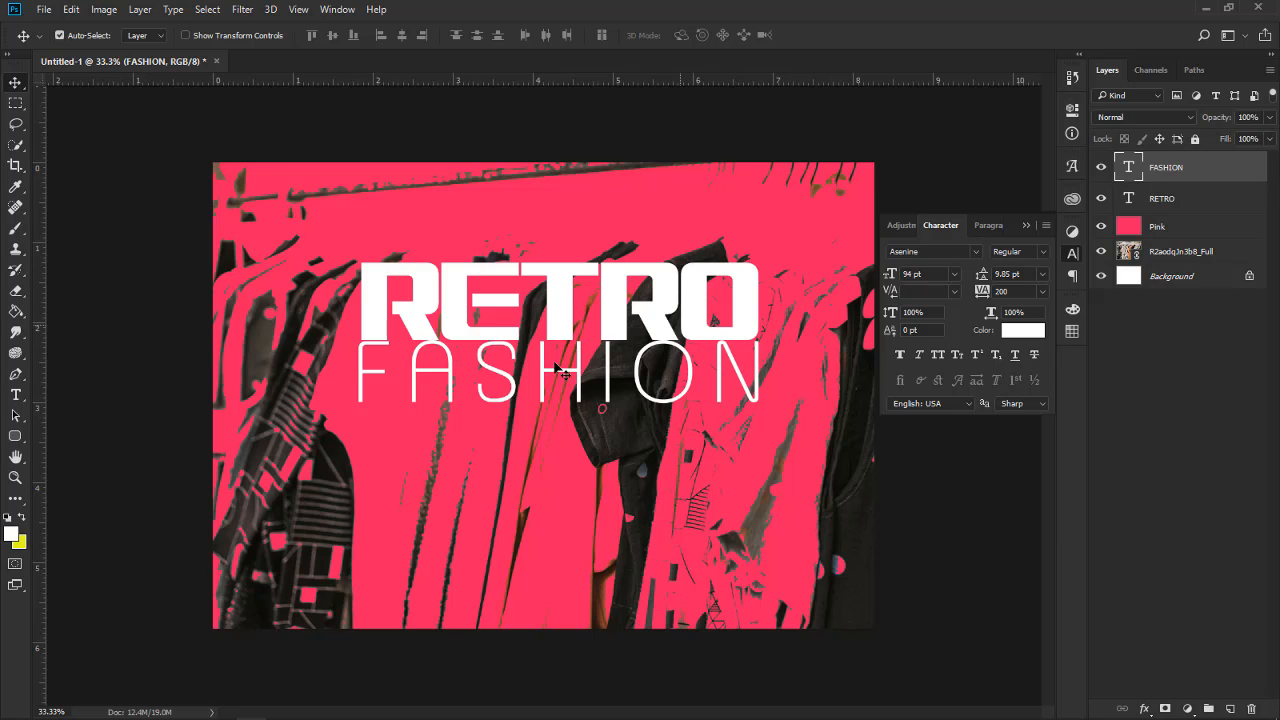
# Add the text WWW as a new layer below FASHION and set its font size to 14 pt
pyautogui.click(15, 395)
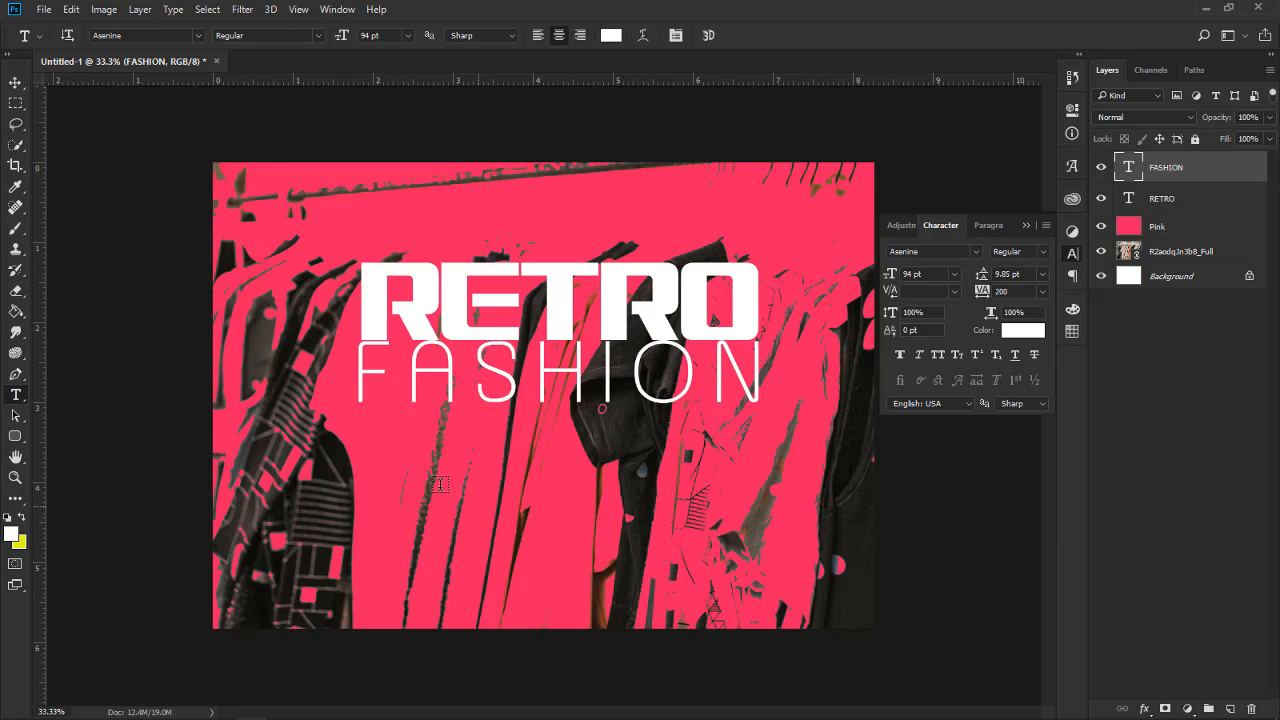
pyautogui.click(362, 479)
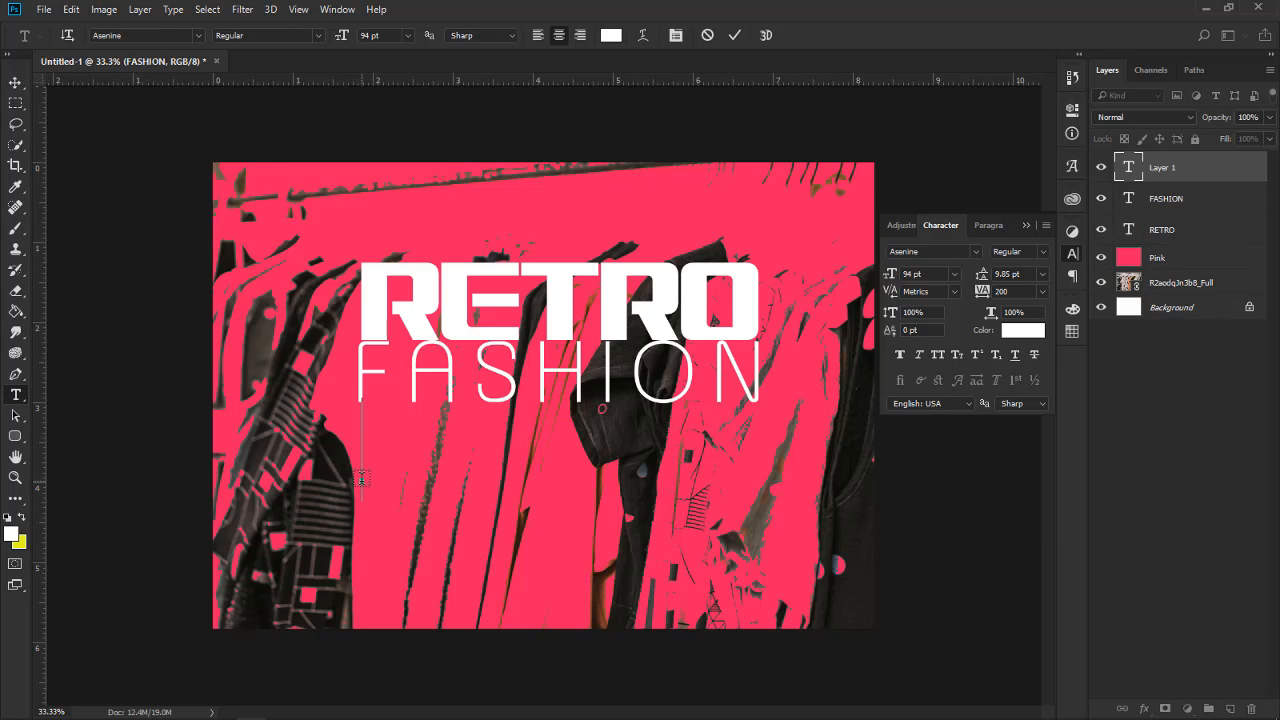
pyautogui.write('WW')
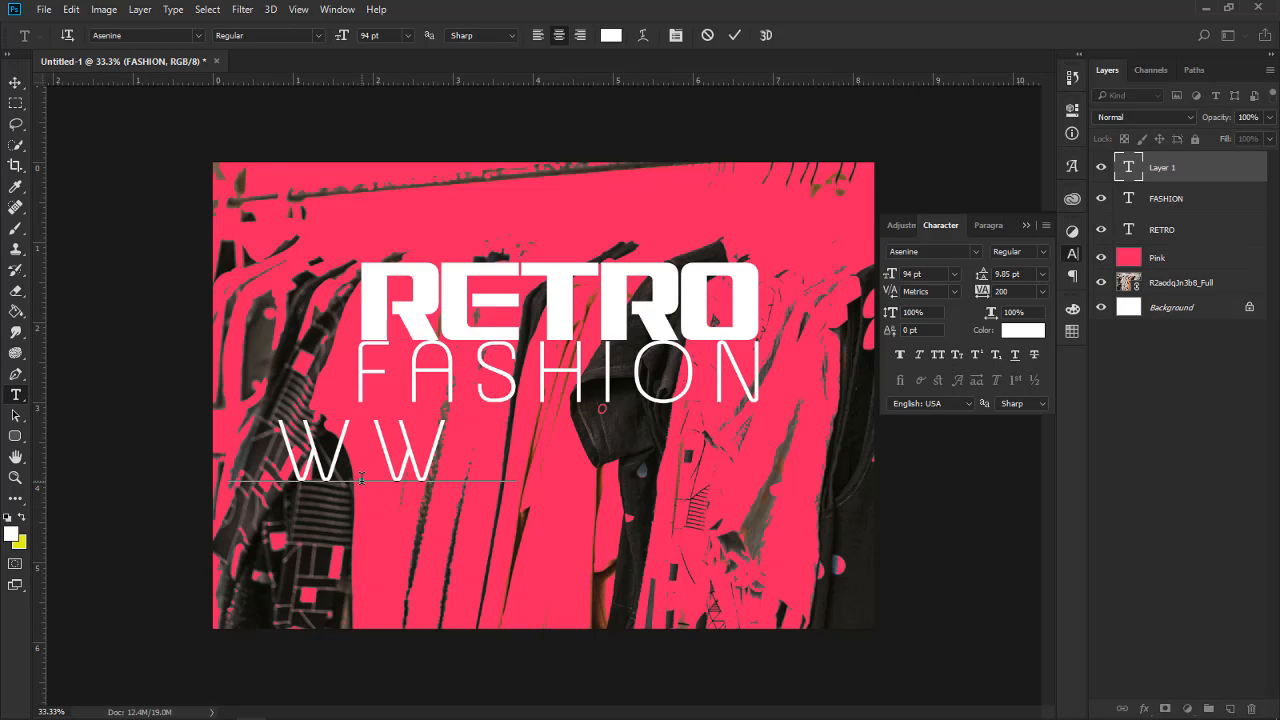
pyautogui.write('W')
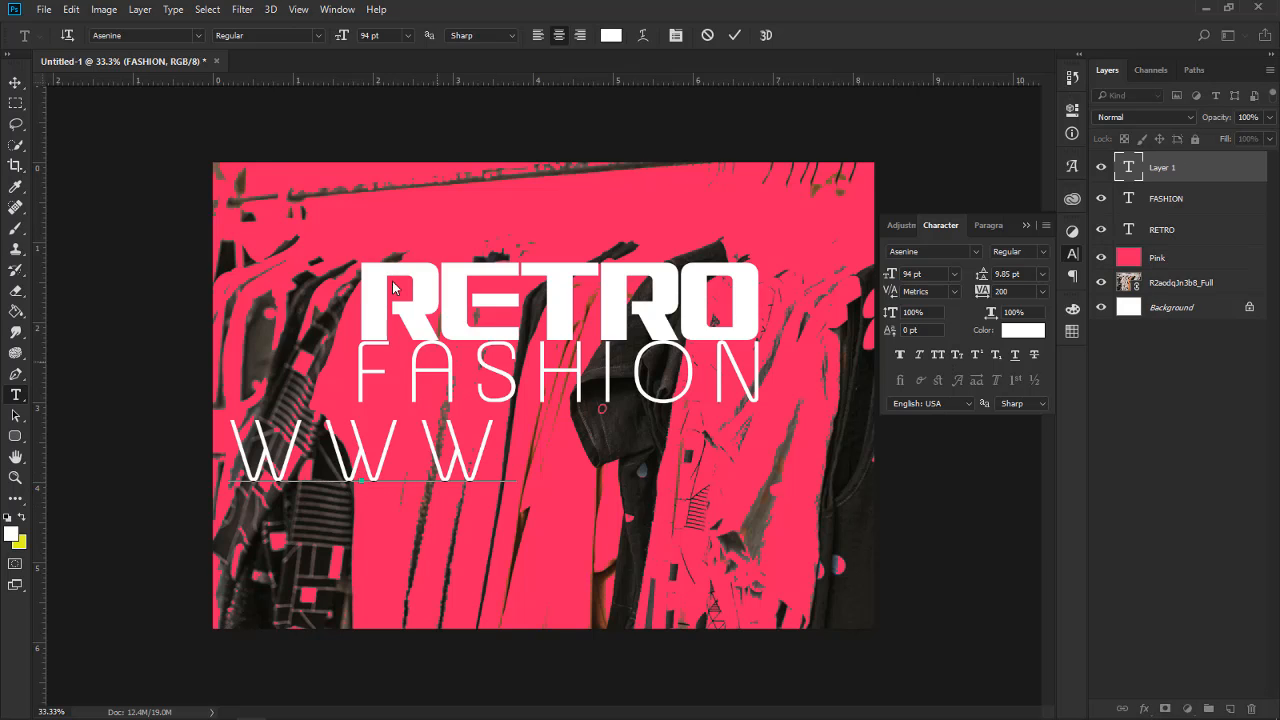
pyautogui.click(15, 82)
pyautogui.click(955, 274)
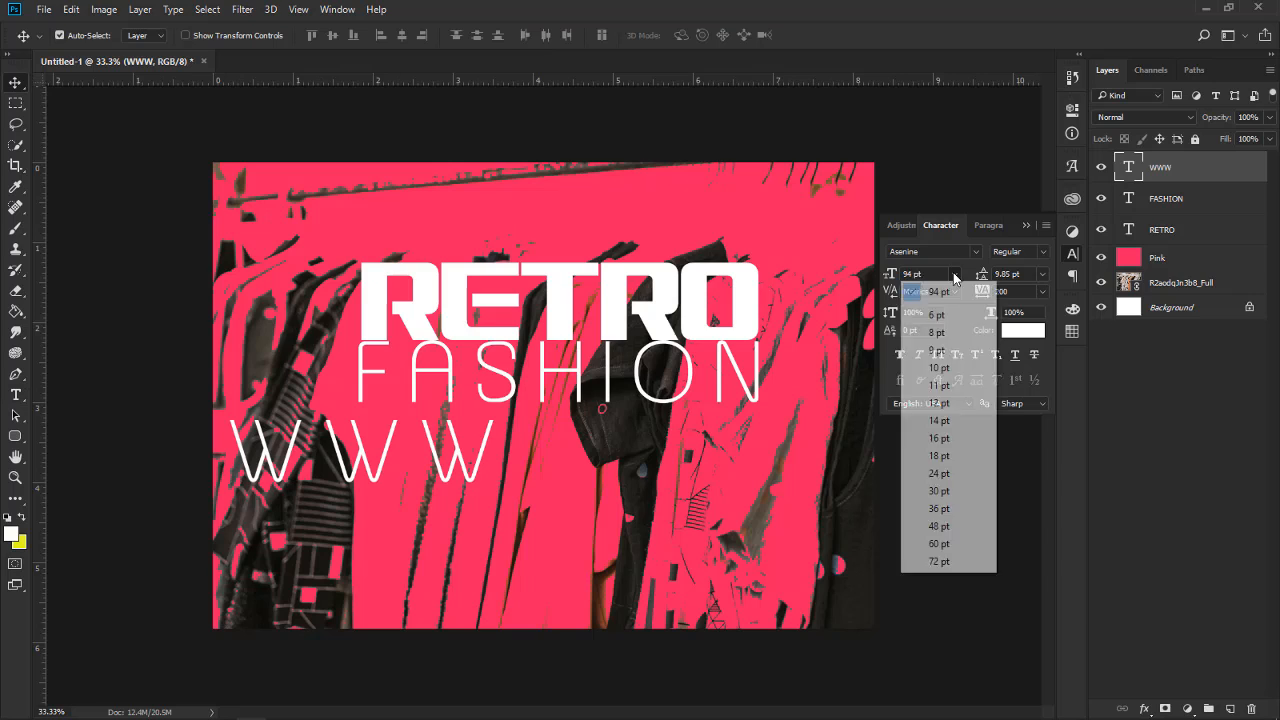
pyautogui.click(939, 420)
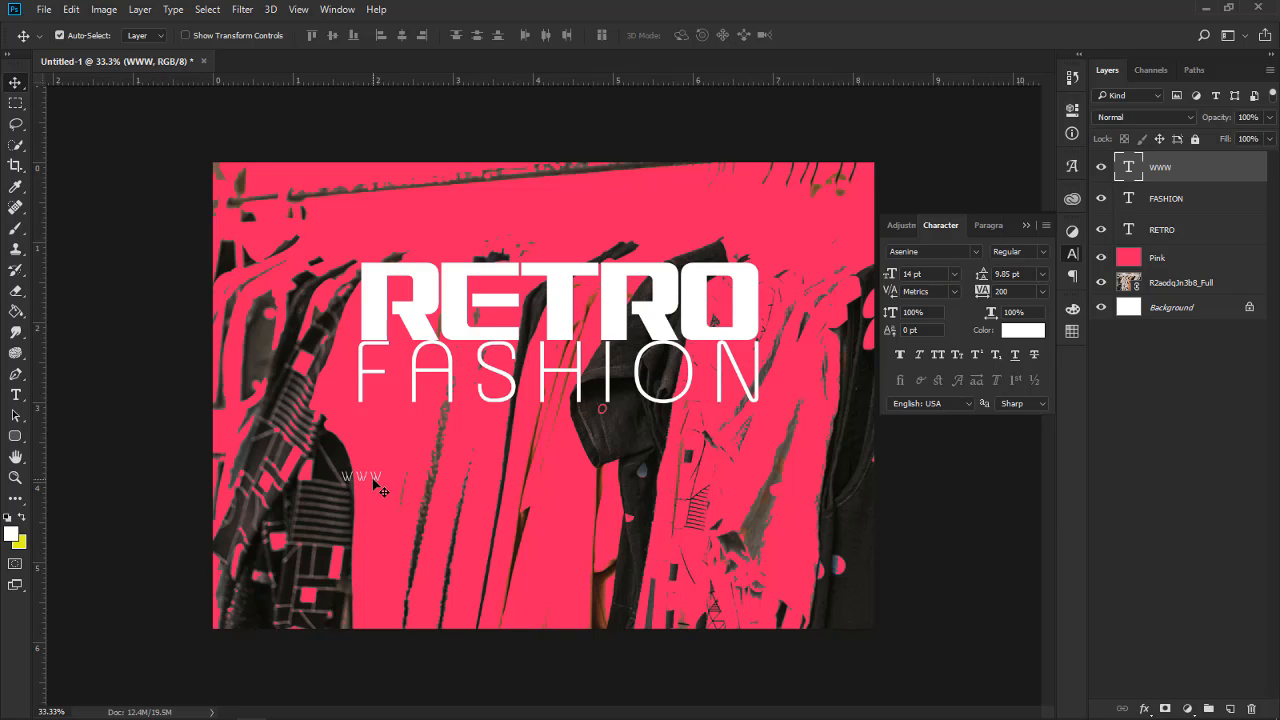
pyautogui.press('t')
pyautogui.click(659, 497)
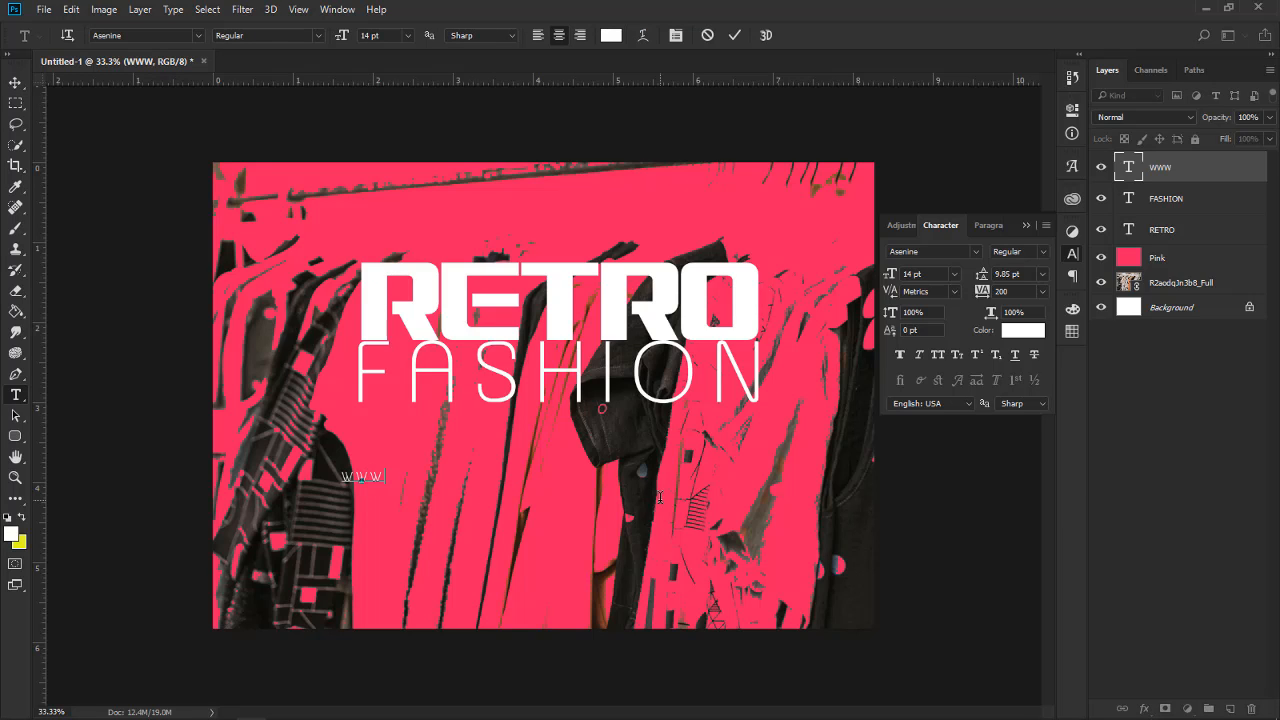
pyautogui.write('.RETROFASHION.COM')
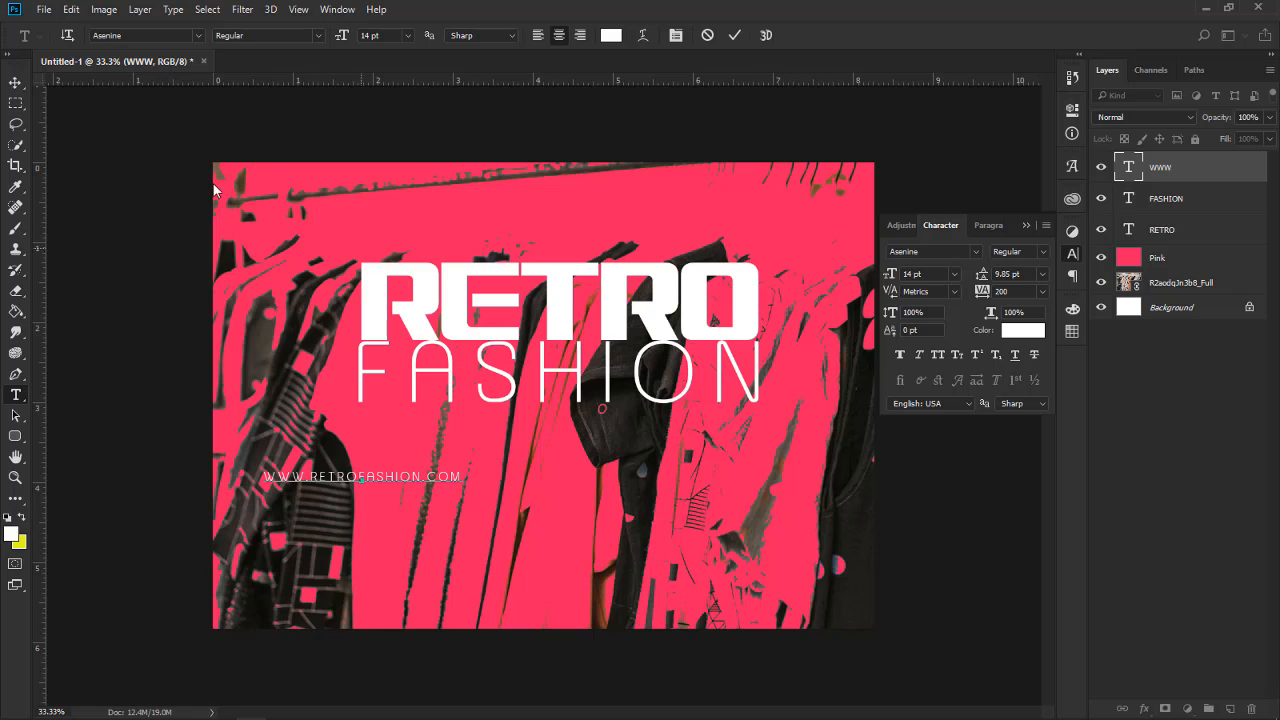
pyautogui.click(15, 82)
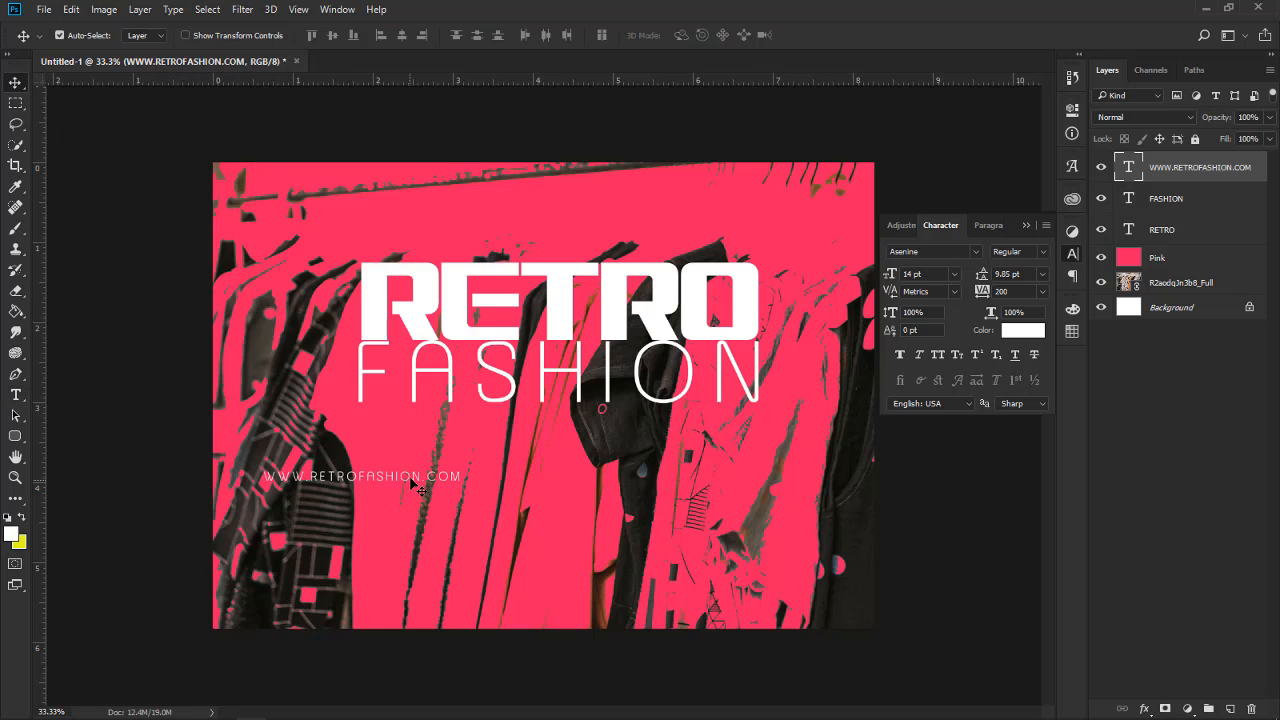
pyautogui.moveTo(412, 477); pyautogui.dragTo(594, 425)
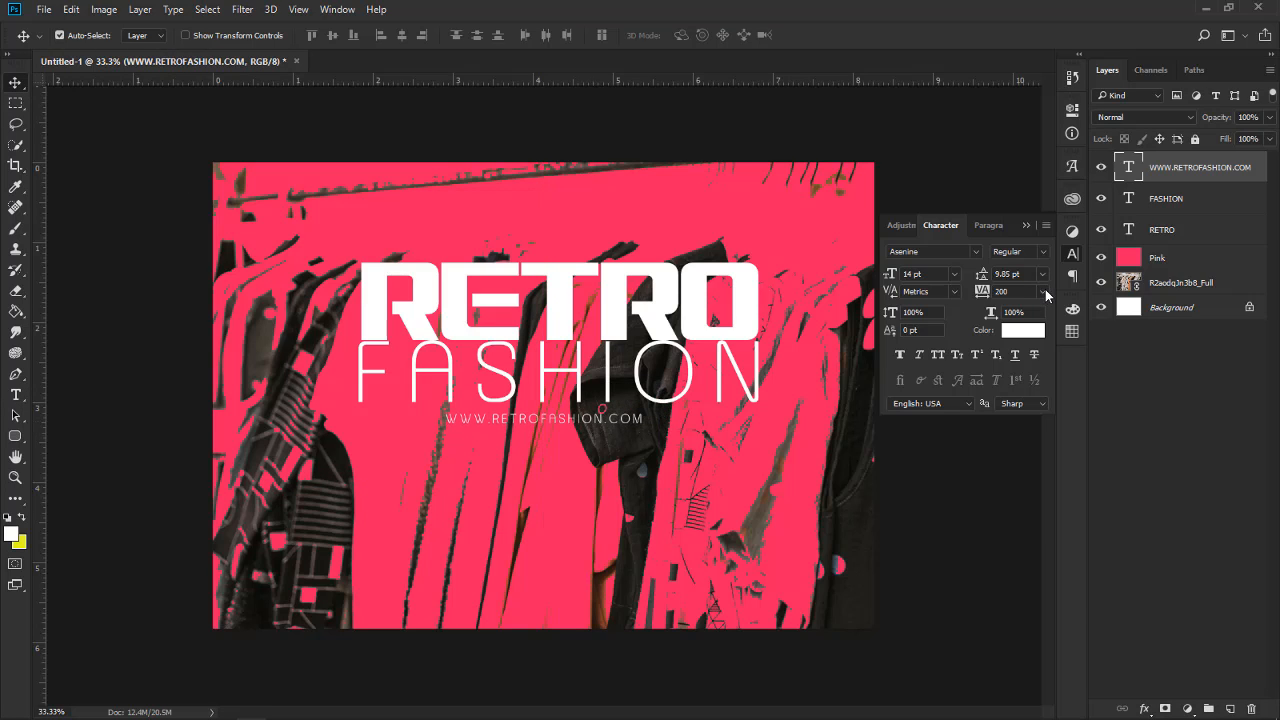
pyautogui.moveTo(984, 298)
pyautogui.mouseDown()
pyautogui.moveTo(1052, 302)
pyautogui.moveTo(993, 304)
pyautogui.moveTo(1006, 302)
pyautogui.mouseUp()
pyautogui.press('Return')
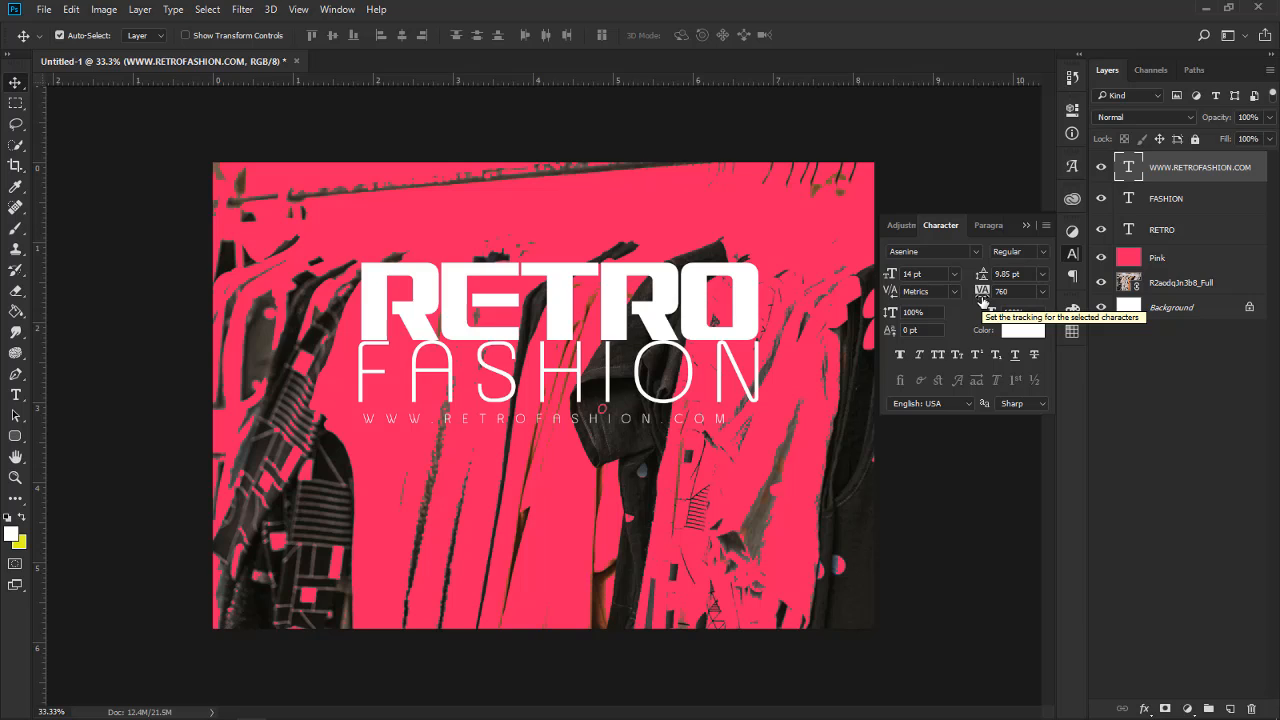
pyautogui.moveTo(983, 301); pyautogui.dragTo(965, 300)
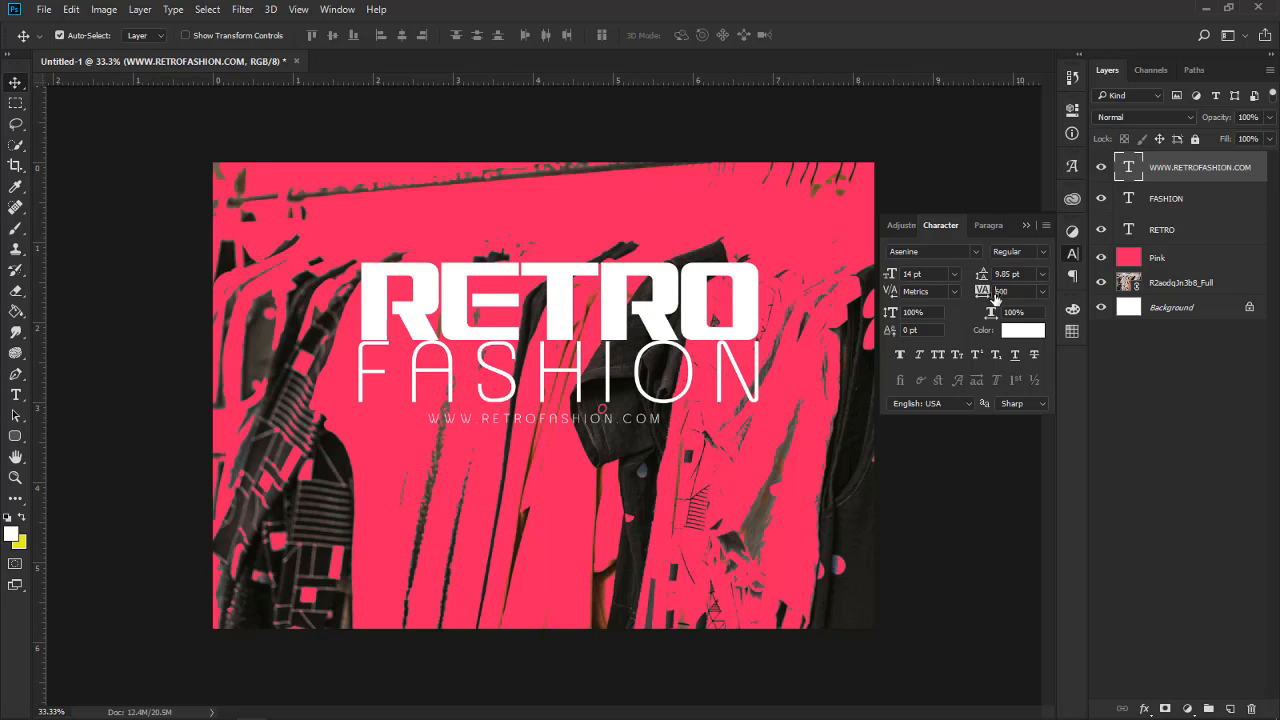
pyautogui.click(994, 298)
pyautogui.write('700')
pyautogui.press('Return')
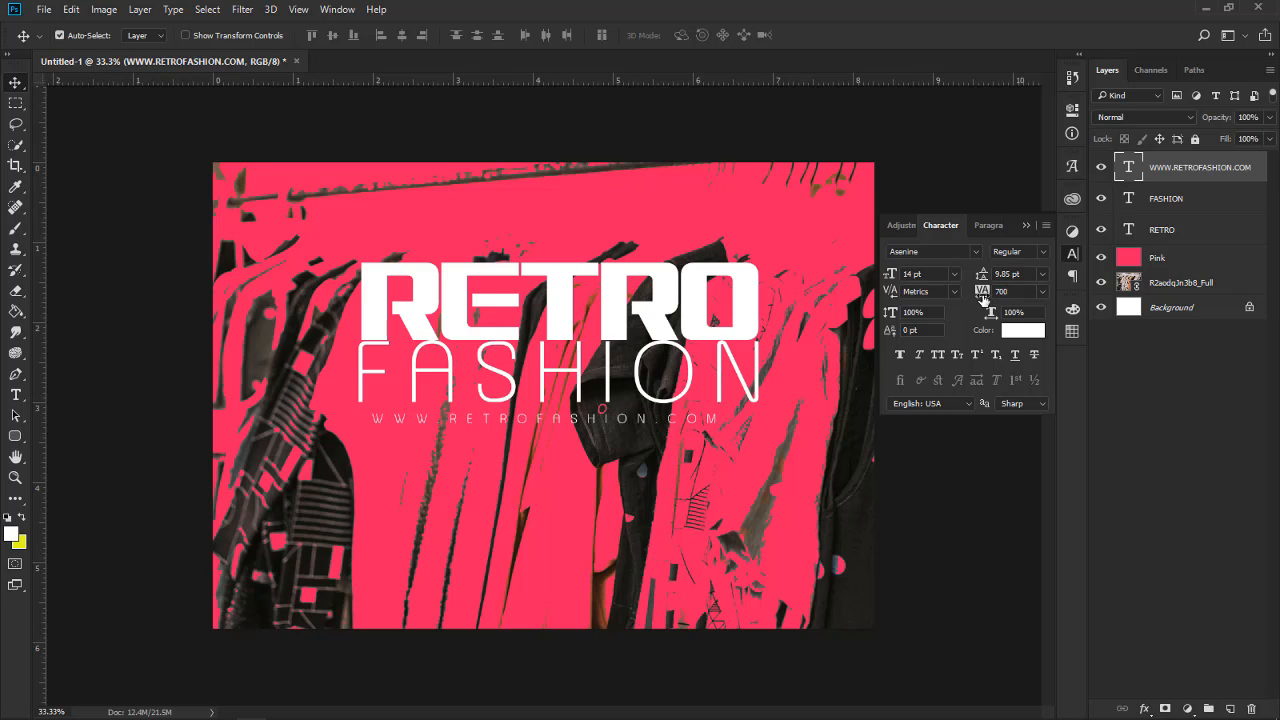
pyautogui.moveTo(983, 300); pyautogui.dragTo(992, 300)
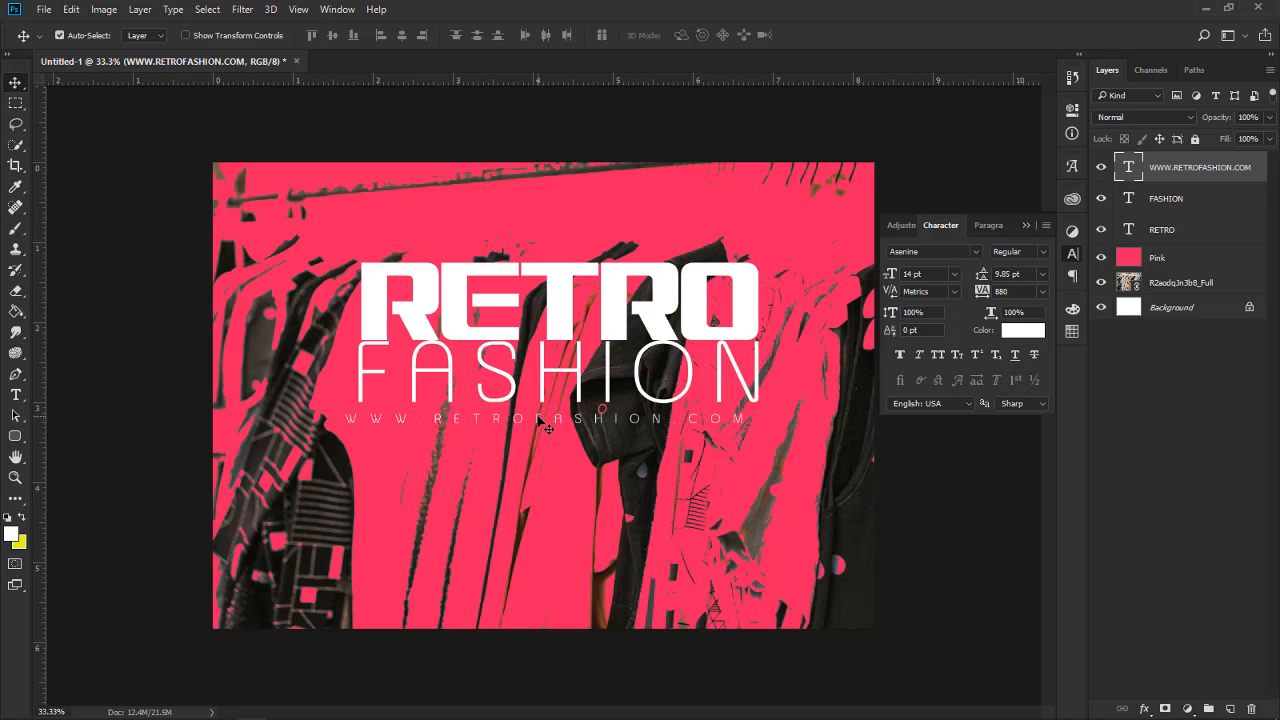
pyautogui.moveTo(547, 428); pyautogui.dragTo(552, 421)
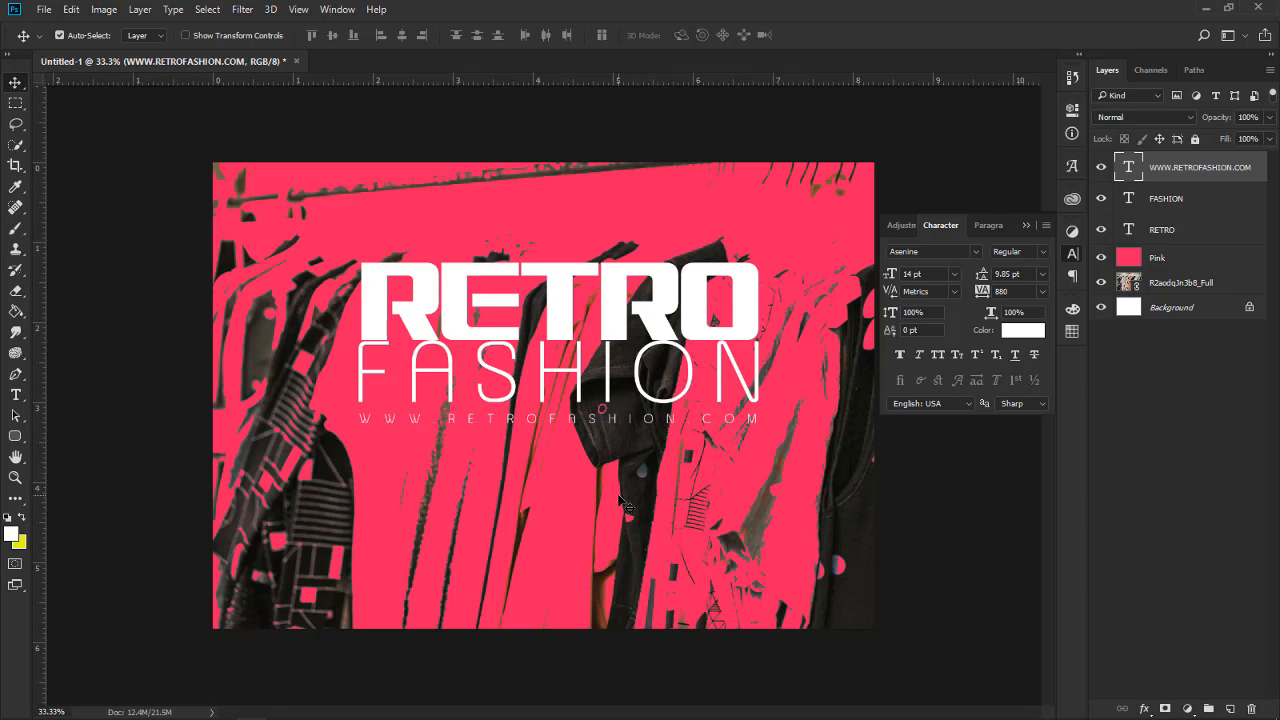
pyautogui.keyDown('shift'); pyautogui.click(1192, 200); pyautogui.keyUp('shift')
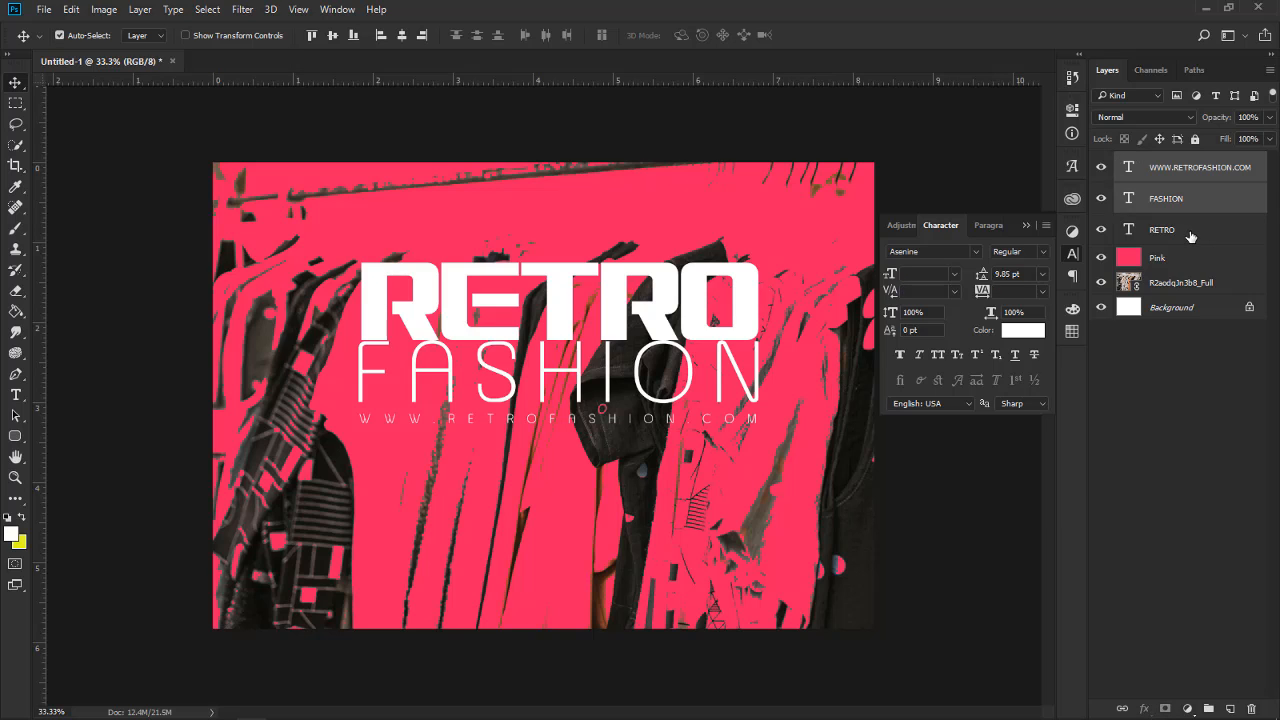
pyautogui.keyDown('shift'); pyautogui.click(1190, 233); pyautogui.keyUp('shift')
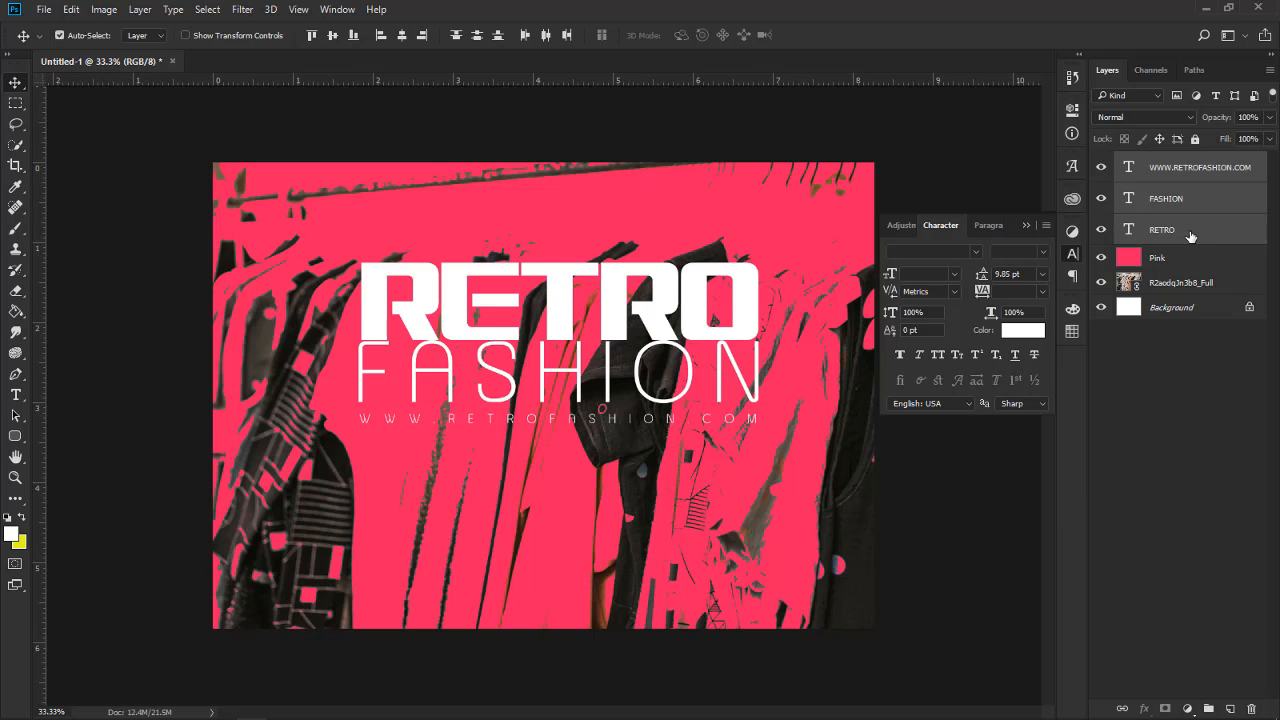
pyautogui.hotkey('shift', 'Down')
pyautogui.hotkey('shift', 'Down')
pyautogui.hotkey('shift', 'Down')
pyautogui.hotkey('shift', 'Down')
pyautogui.hotkey('shift', 'Down')
pyautogui.hotkey('shift', 'Down')
pyautogui.hotkey('shift', 'Down')
pyautogui.hotkey('shift', 'Down')
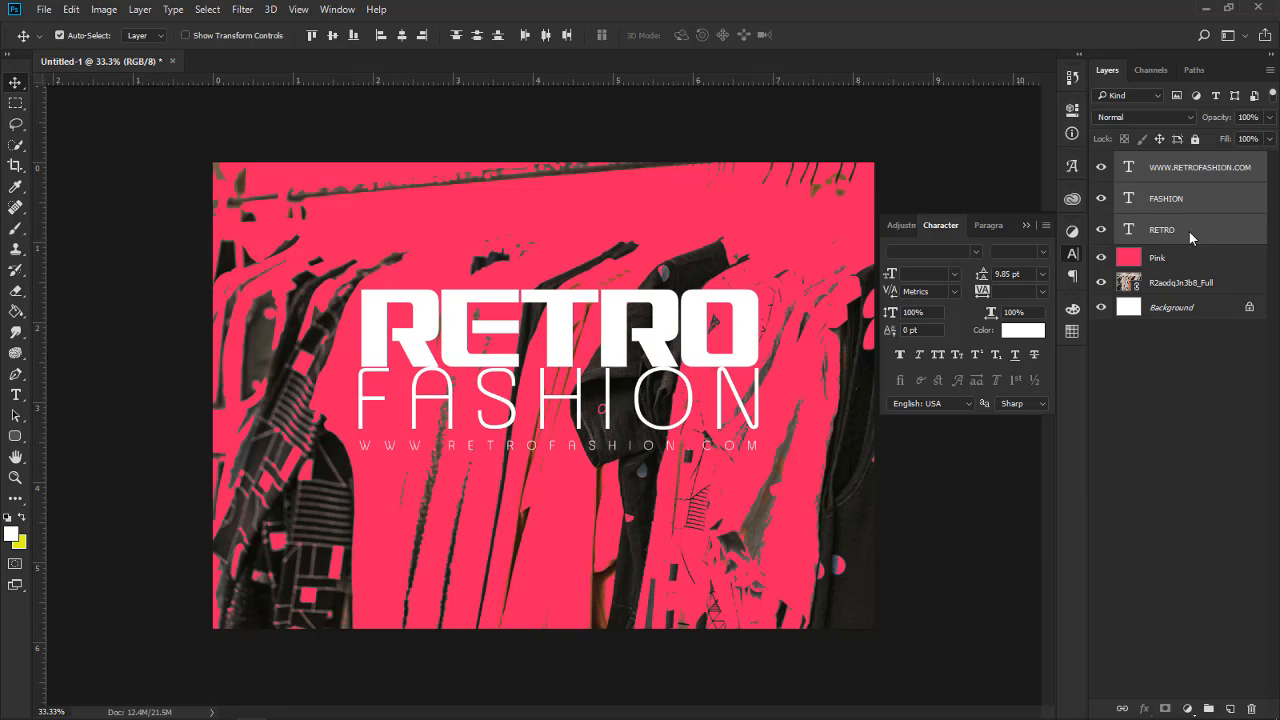
pyautogui.hotkey('shift', 'Left')
pyautogui.hotkey('shift', 'Left')
pyautogui.hotkey('shift', 'Down')
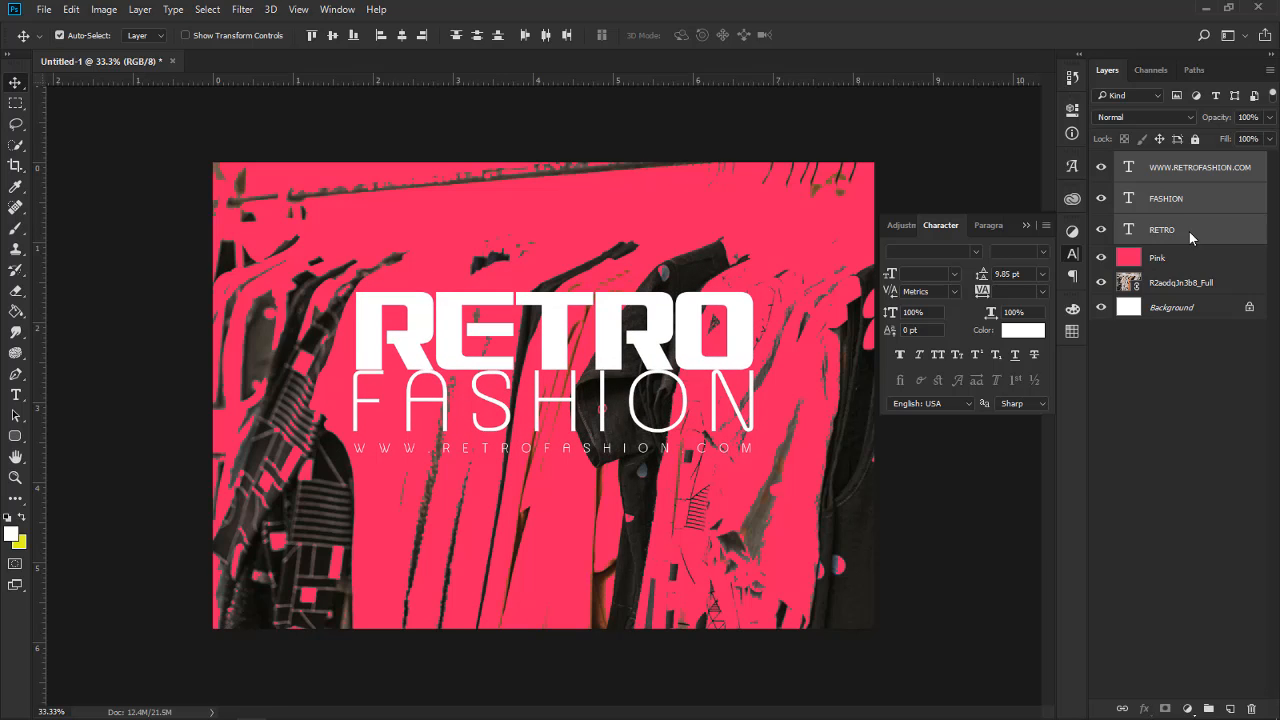
pyautogui.hotkey('shift', 'Down')
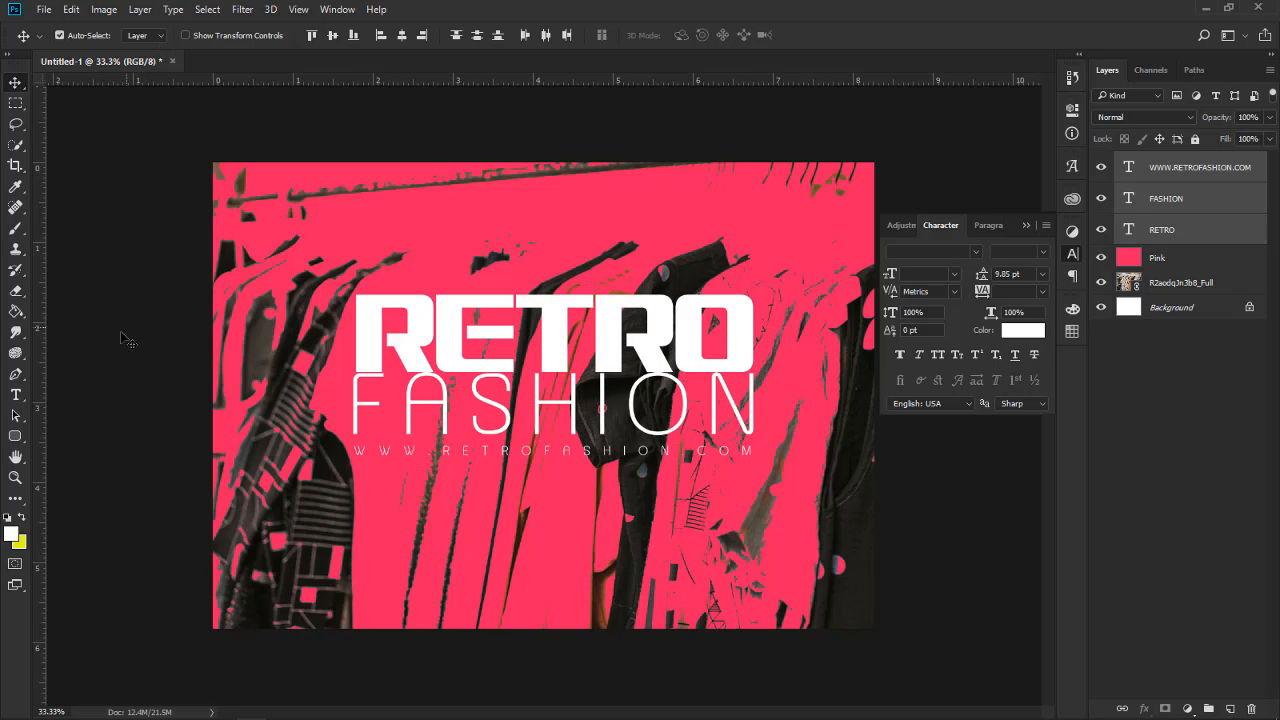
pyautogui.click(1183, 170)
pyautogui.click(1184, 171)
pyautogui.click(1160, 258)
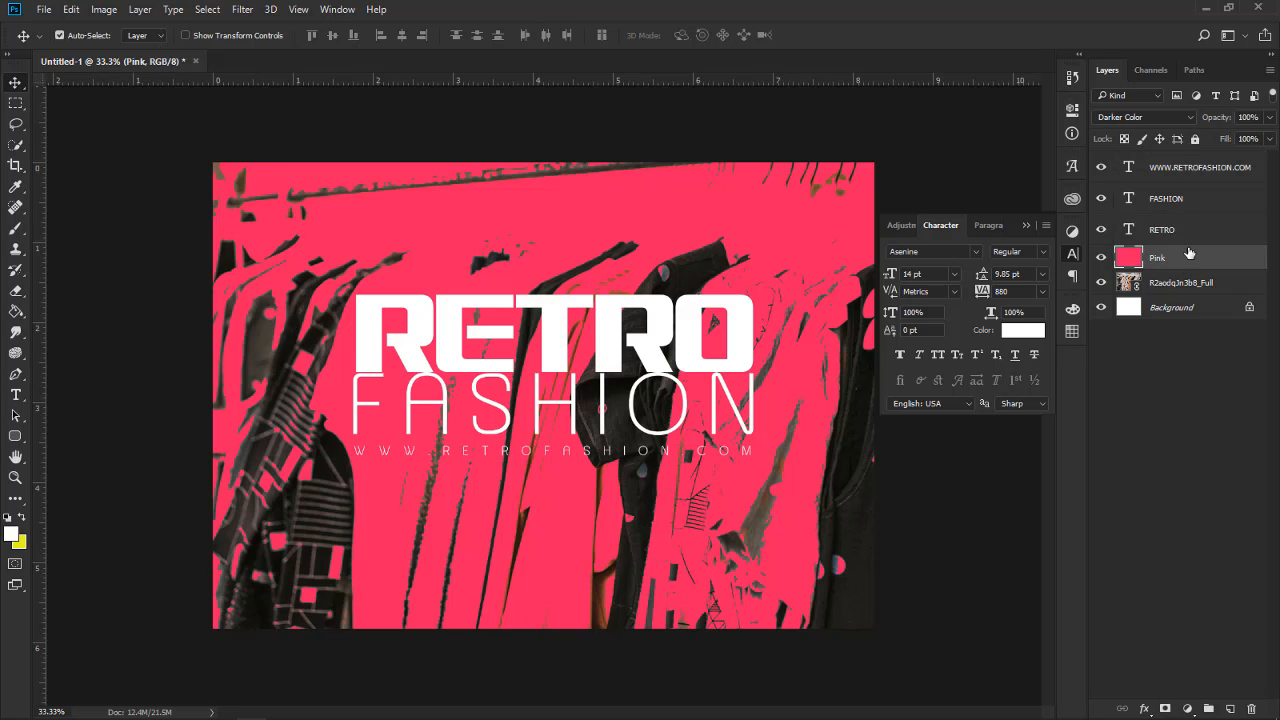
pyautogui.click(17, 438)
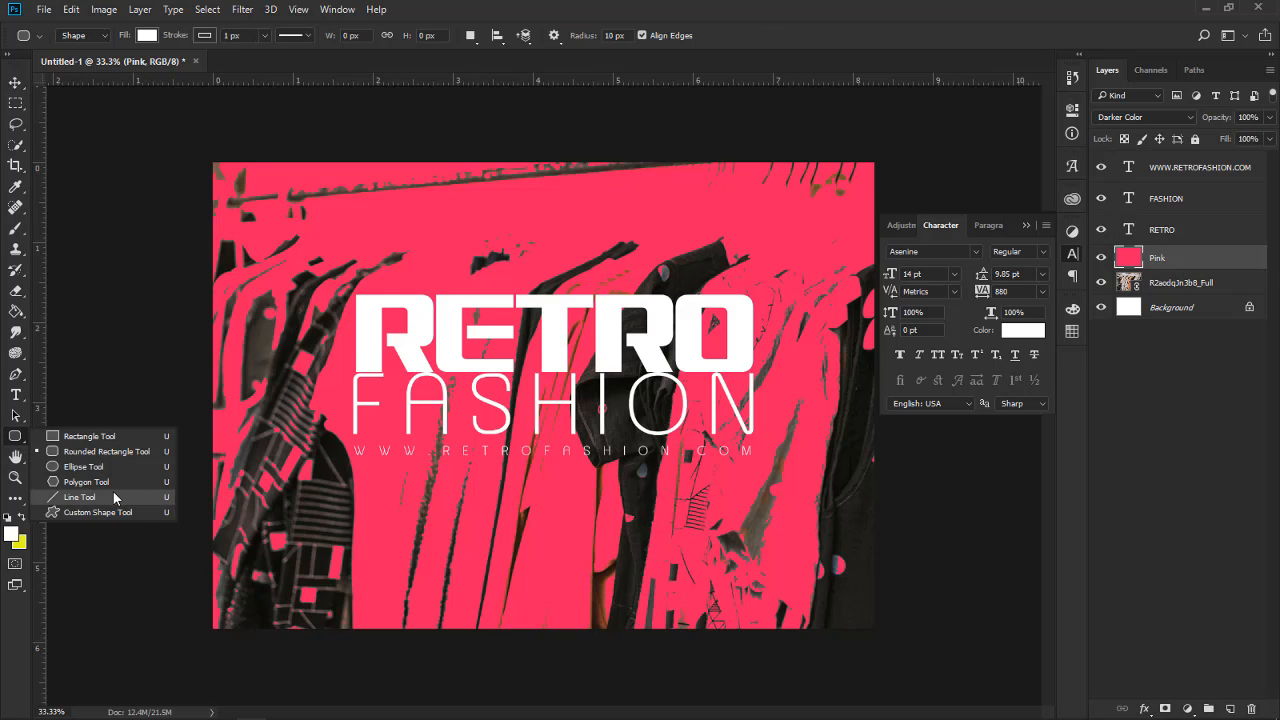
pyautogui.click(98, 497)
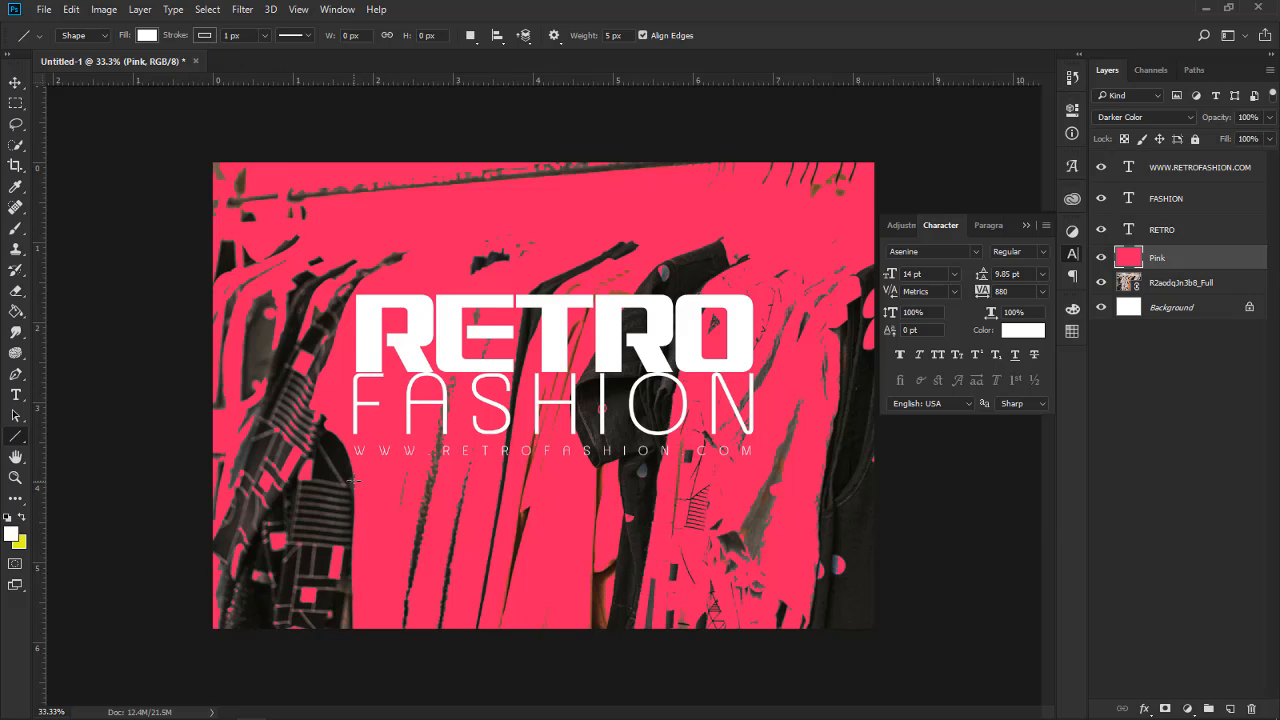
pyautogui.moveTo(353, 481)
pyautogui.mouseDown()
pyautogui.moveTo(766, 481)
pyautogui.moveTo(752, 480)
pyautogui.mouseUp()
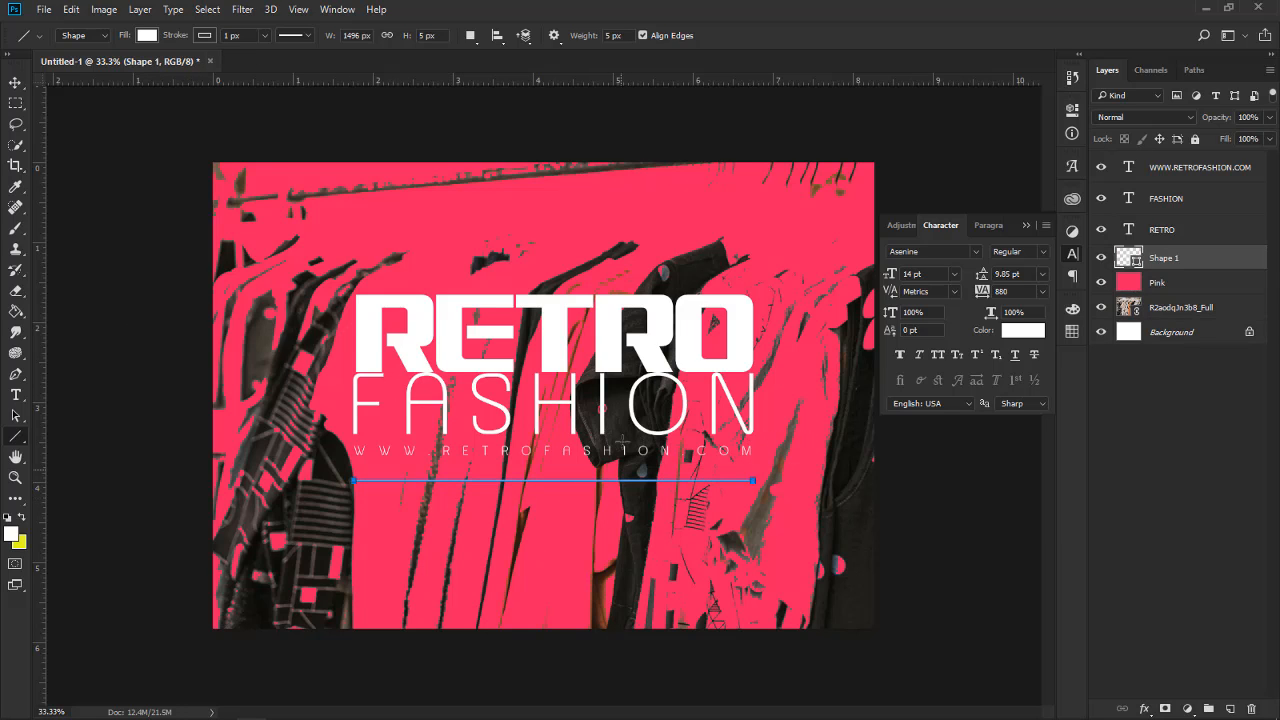
pyautogui.click(17, 82)
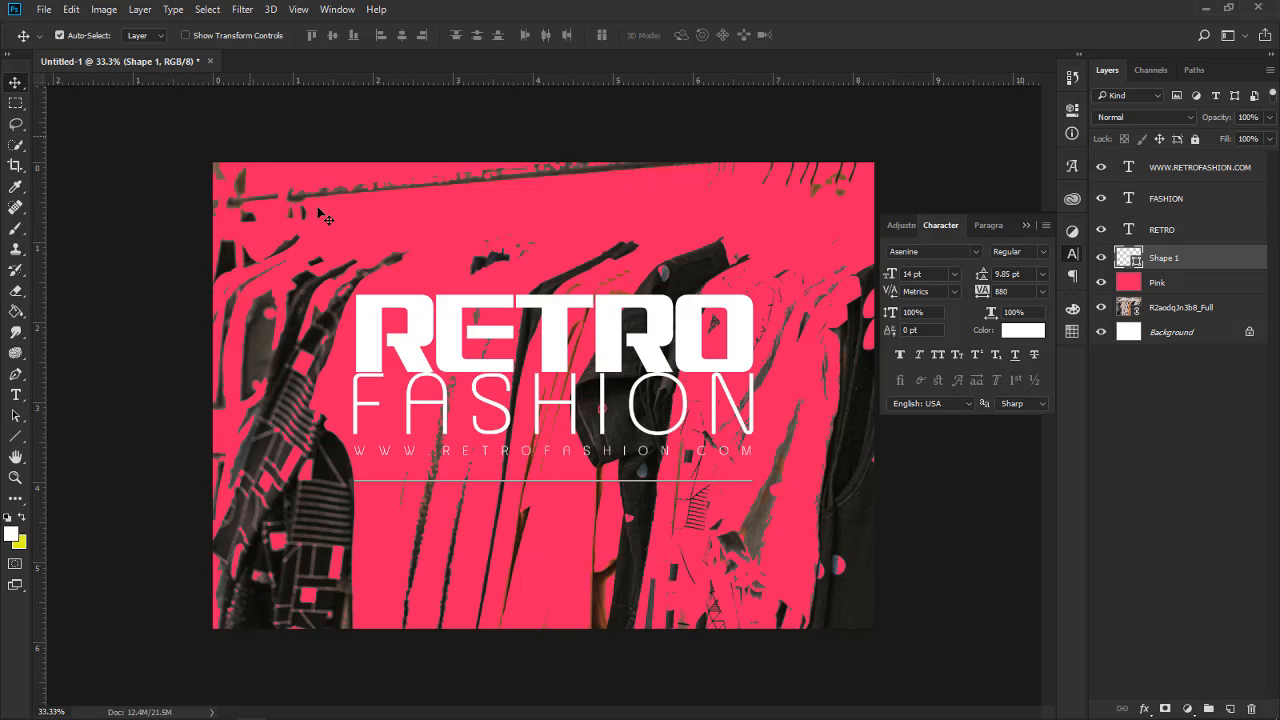
# Create a new portrait document, 5.827 x 8.268 inches at 300 pixels/inch, with RGB color and a white background
pyautogui.click(46, 10)
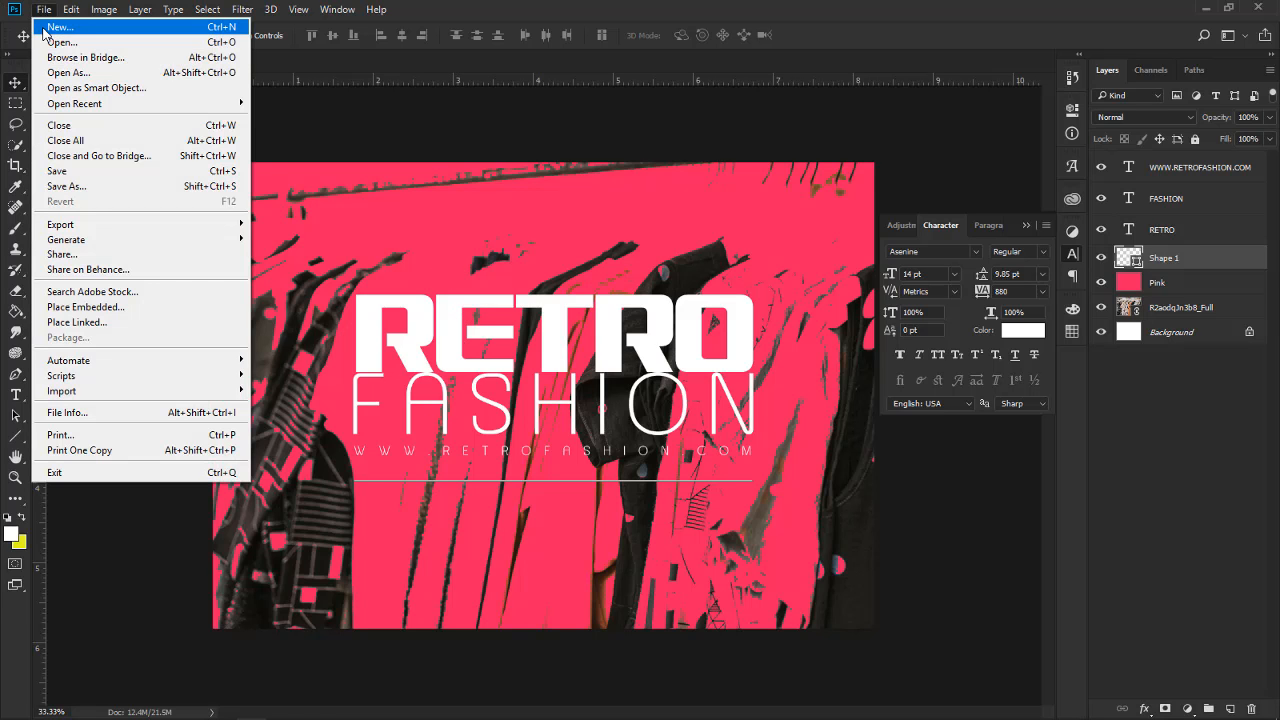
pyautogui.click(44, 29)
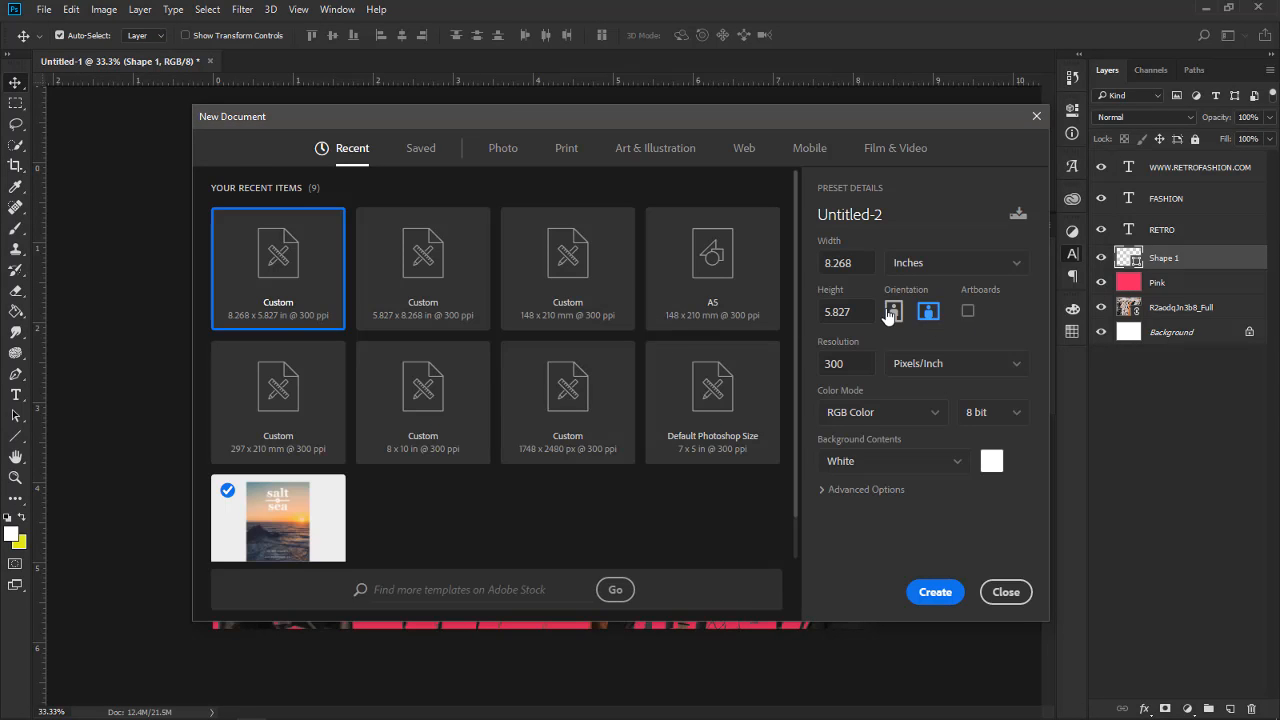
pyautogui.click(891, 313)
pyautogui.click(917, 592)
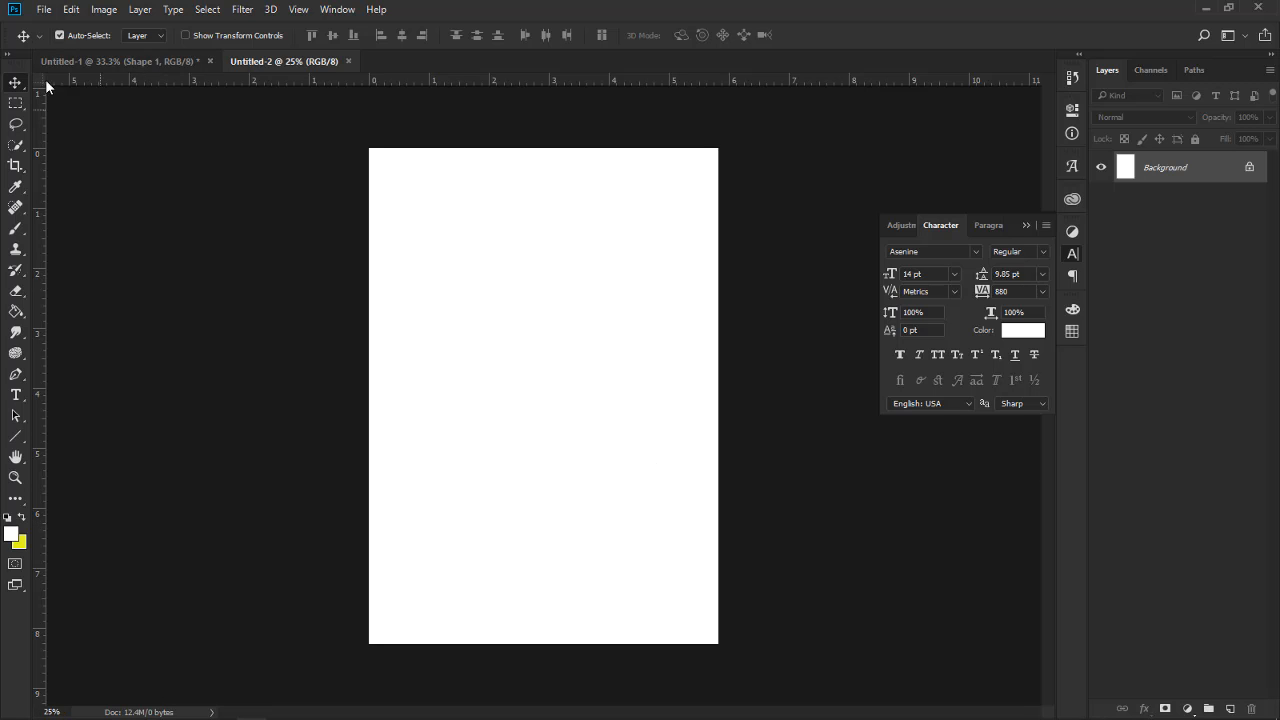
pyautogui.click(44, 10)
pyautogui.click(540, 340)
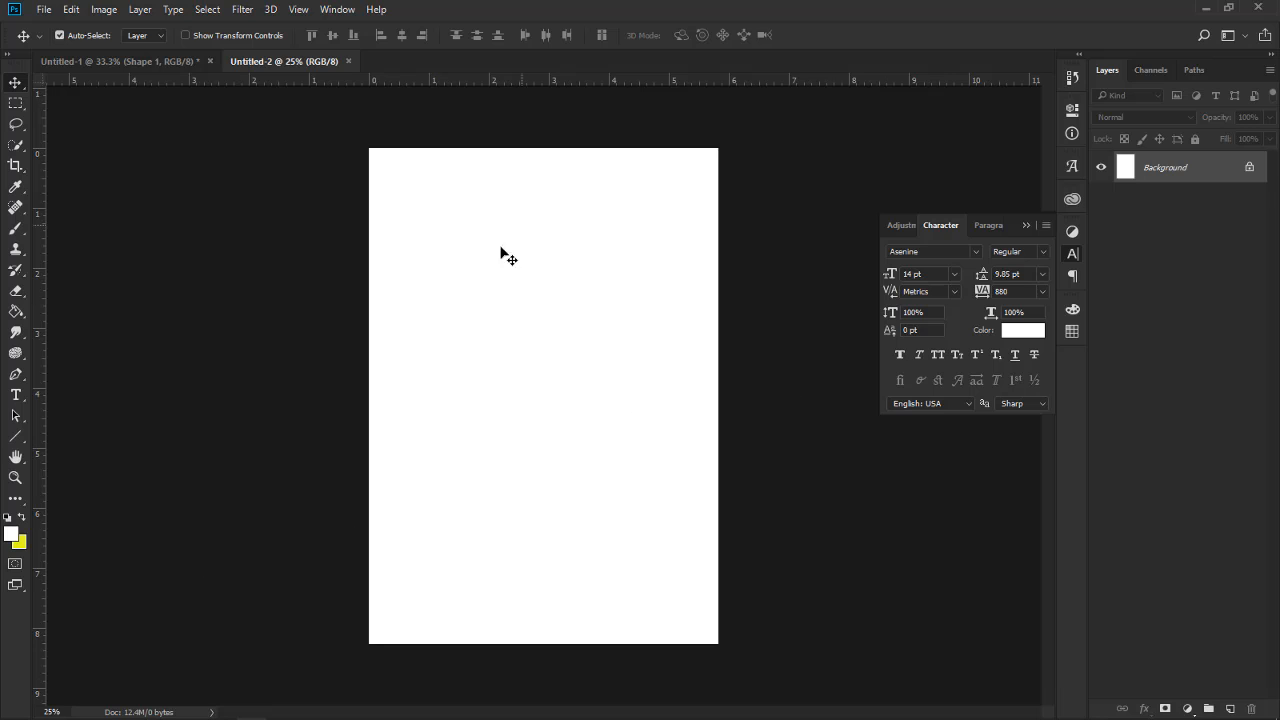
pyautogui.click(12, 538)
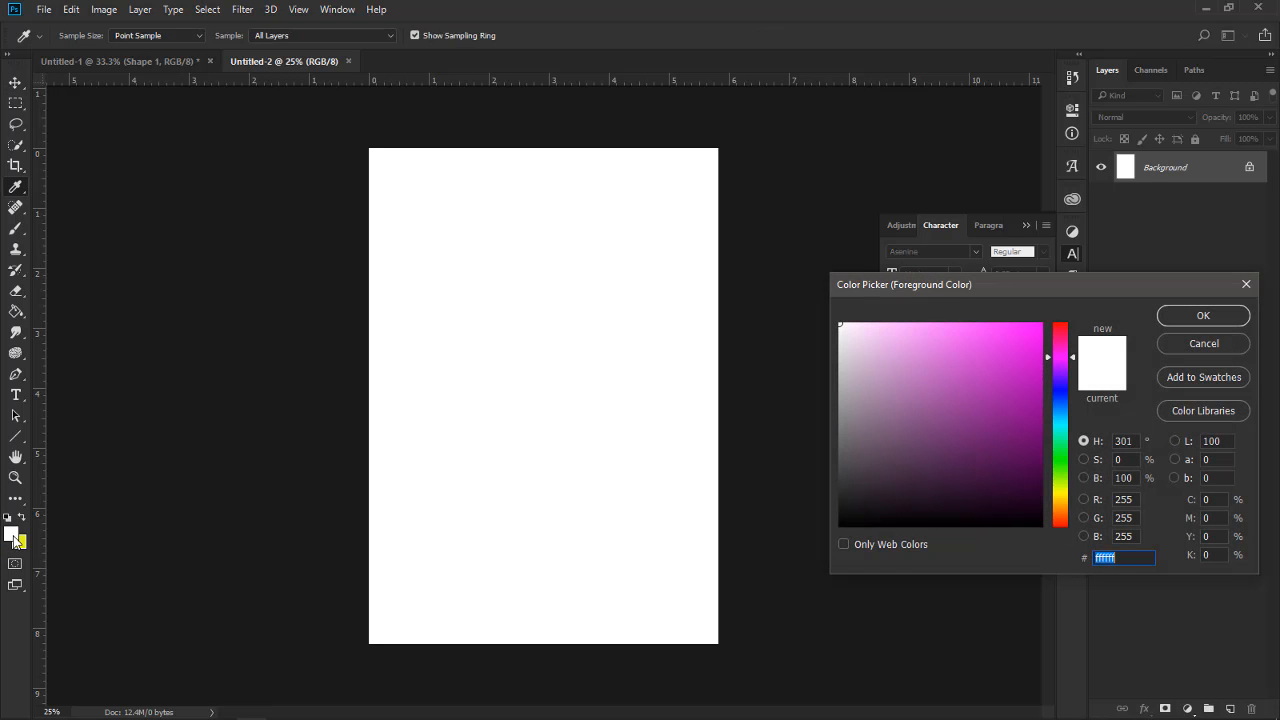
pyautogui.click(1193, 351)
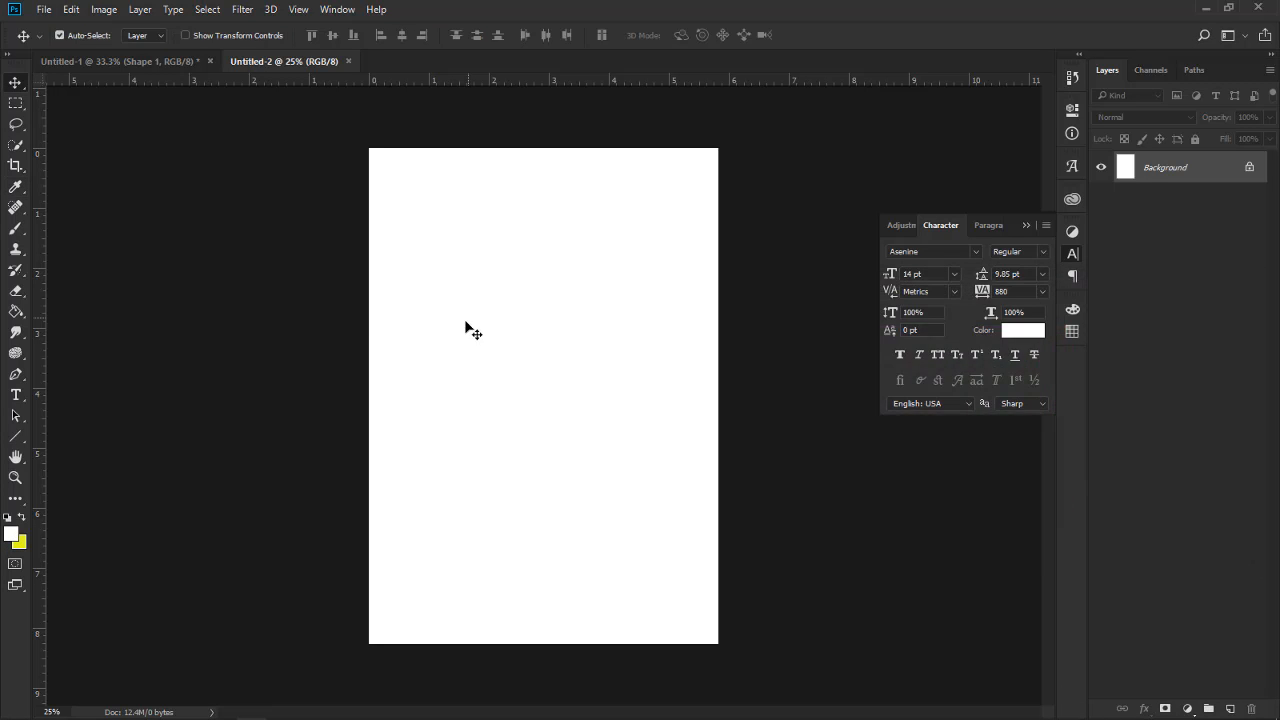
# Open the Gradient tool's gradient for editing and load the Black, White preset
pyautogui.click(20, 317)
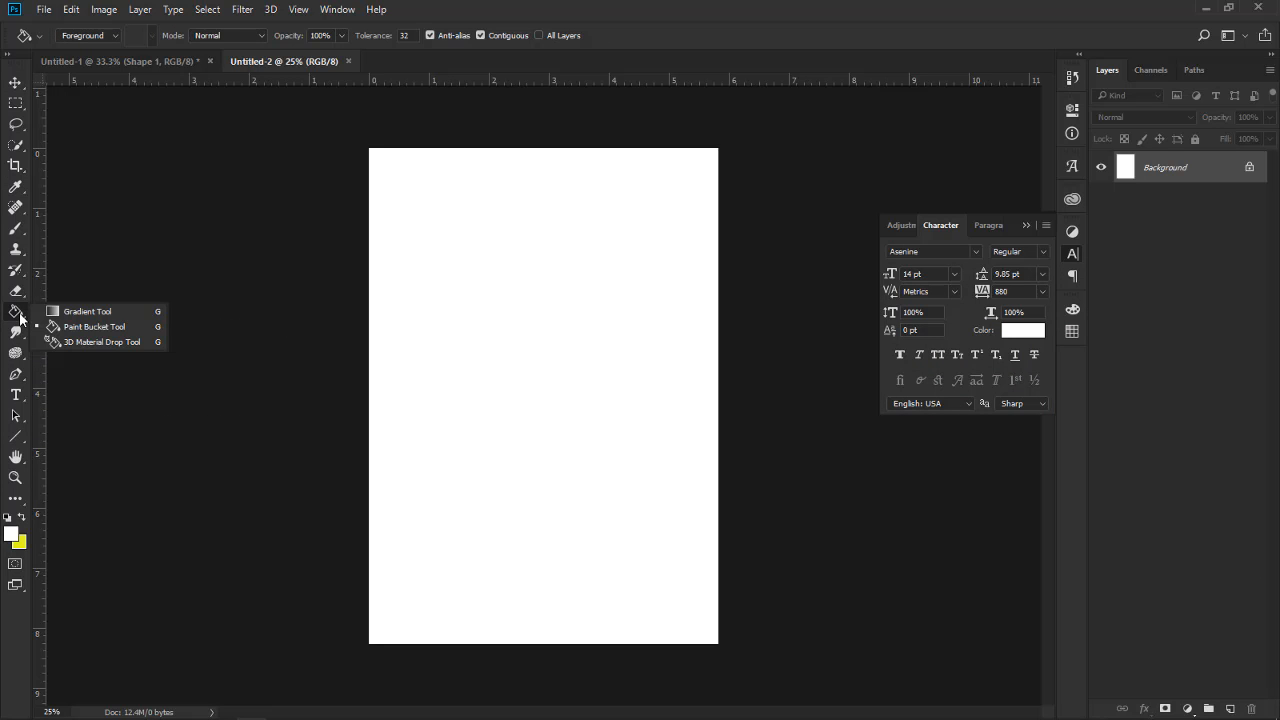
pyautogui.click(92, 312)
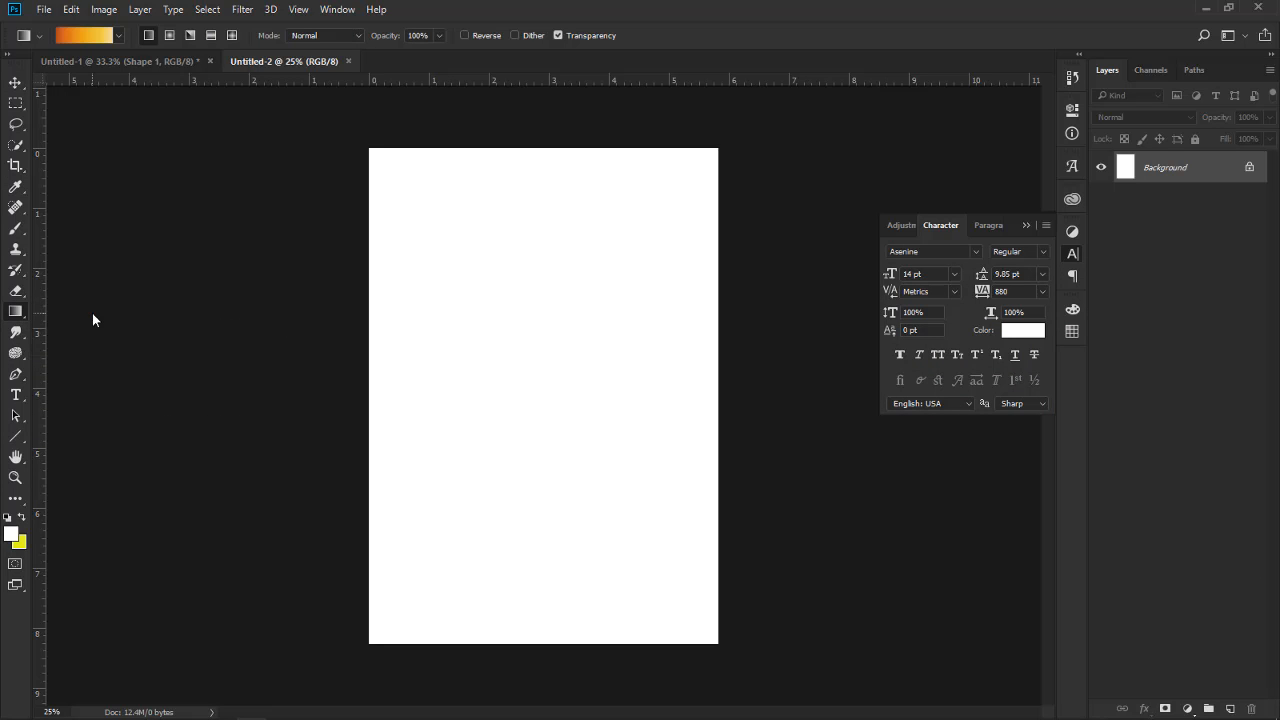
pyautogui.click(76, 34)
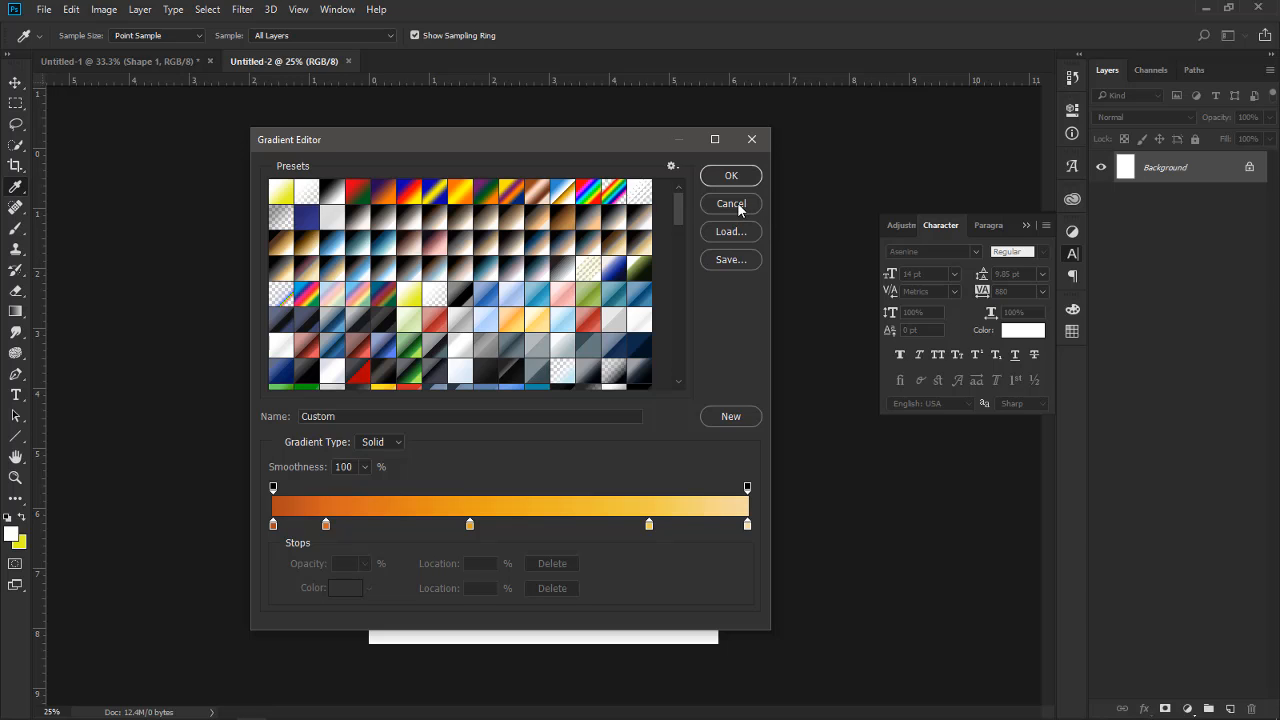
pyautogui.click(335, 196)
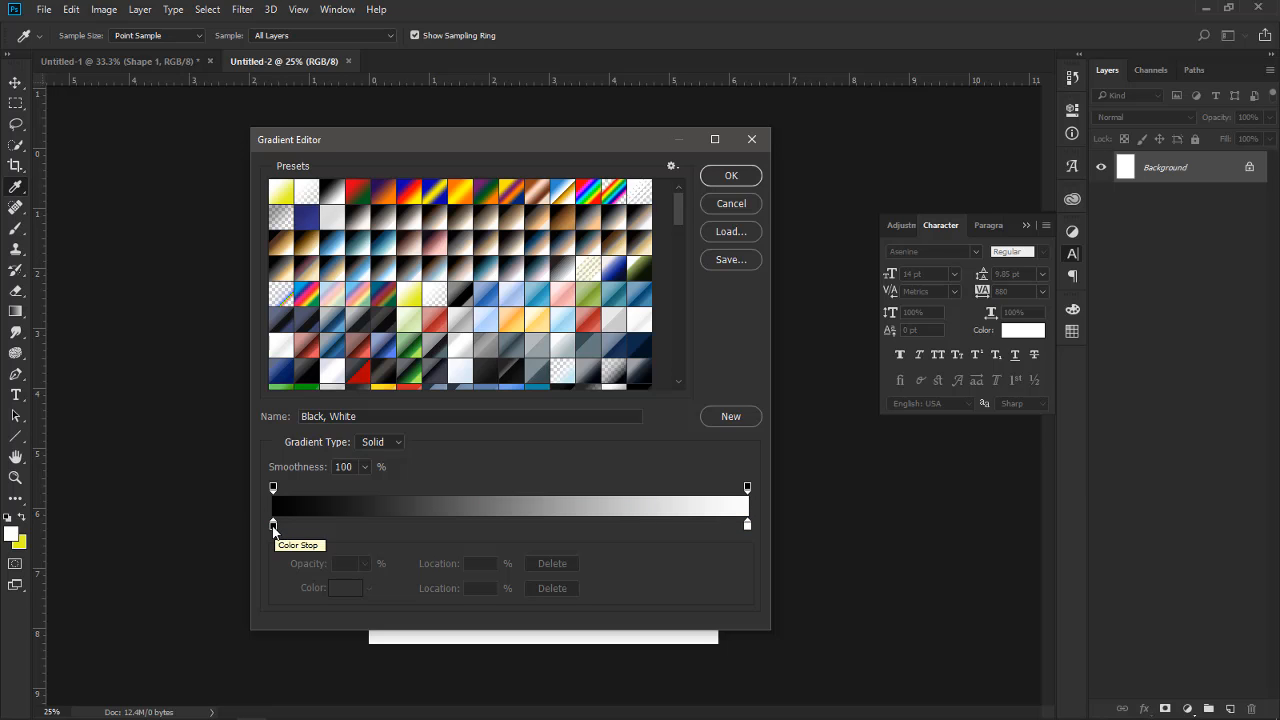
# Change the gradient's black starting color stop to deep pink, d4165e
pyautogui.click(274, 526)
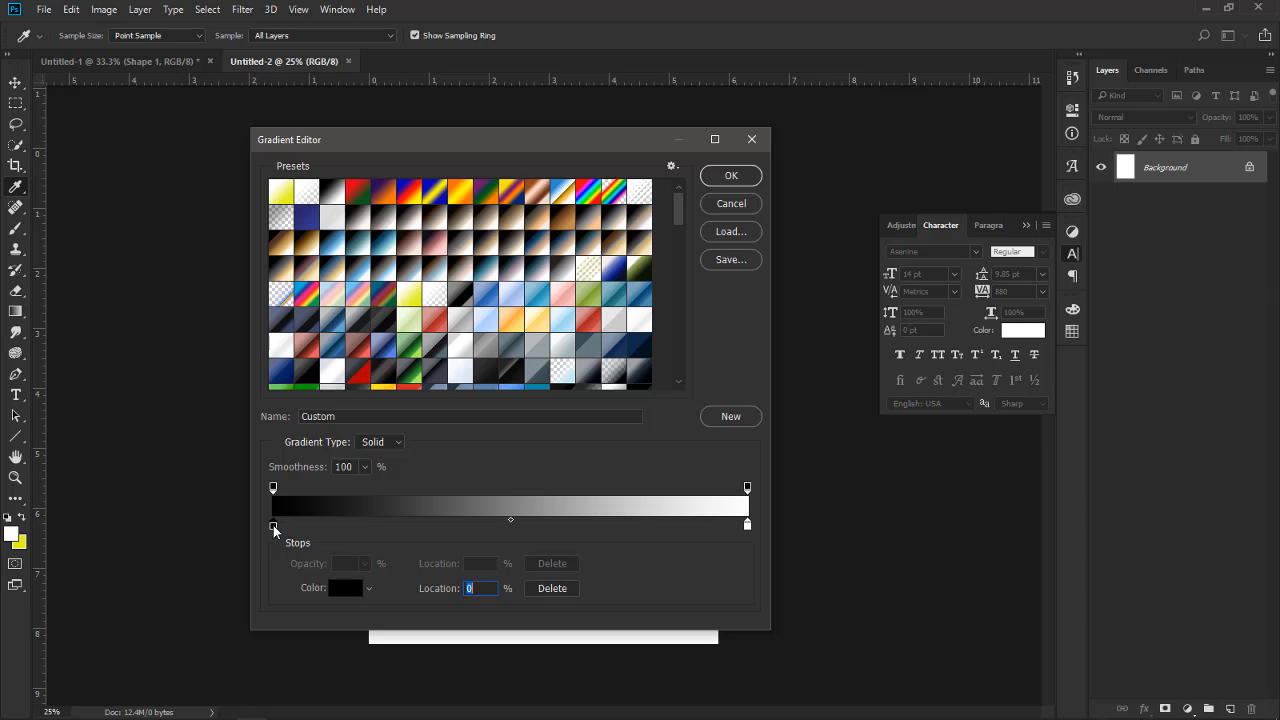
pyautogui.moveTo(274, 488); pyautogui.dragTo(275, 524)
pyautogui.click(368, 589)
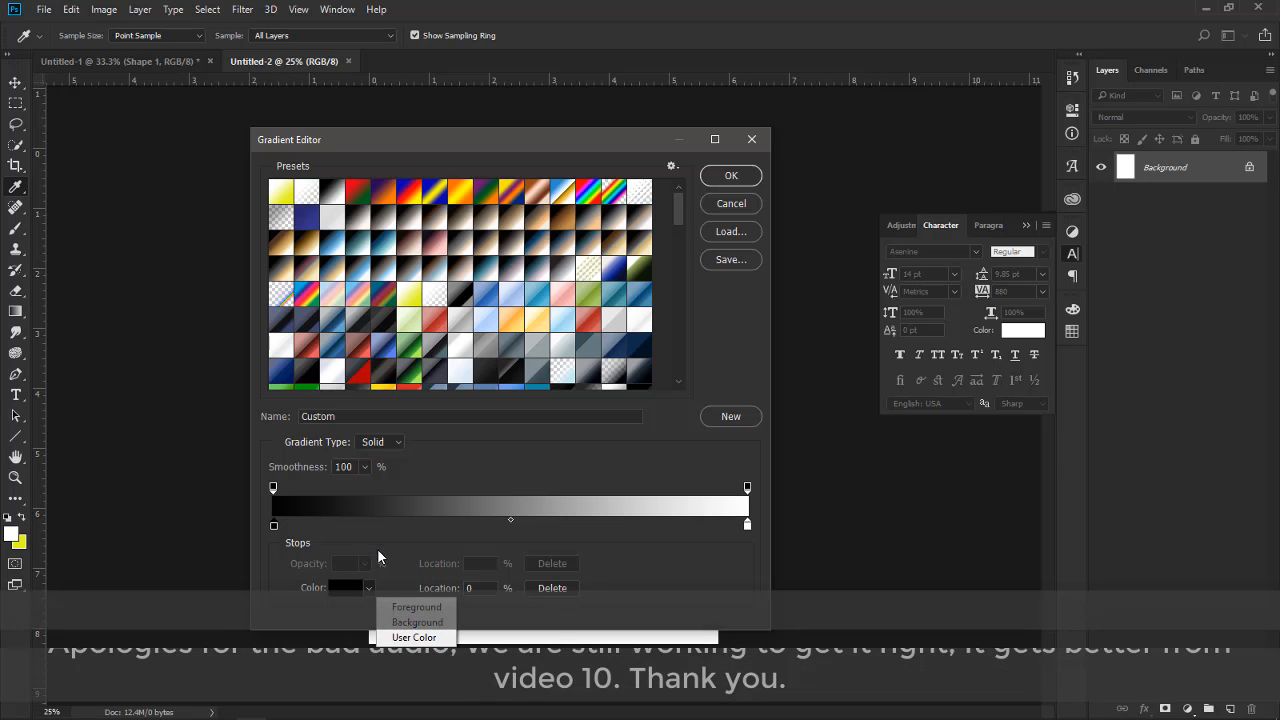
pyautogui.click(274, 527)
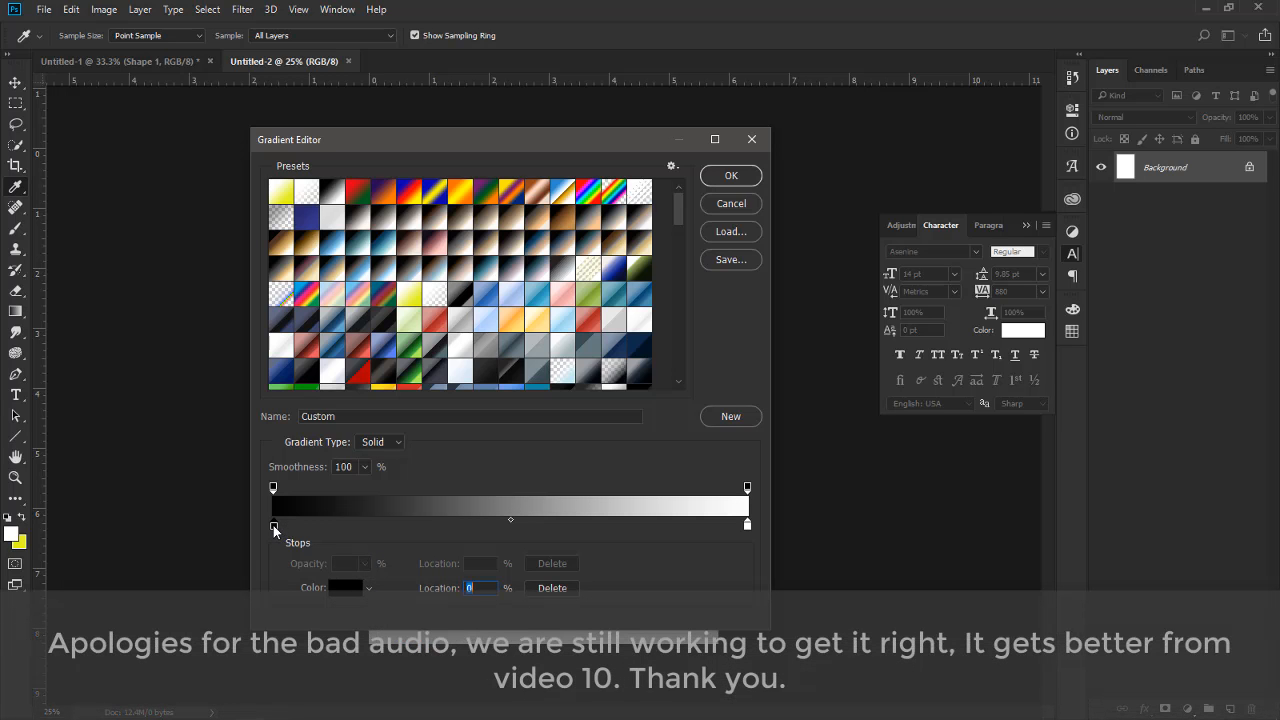
pyautogui.doubleClick(274, 527)
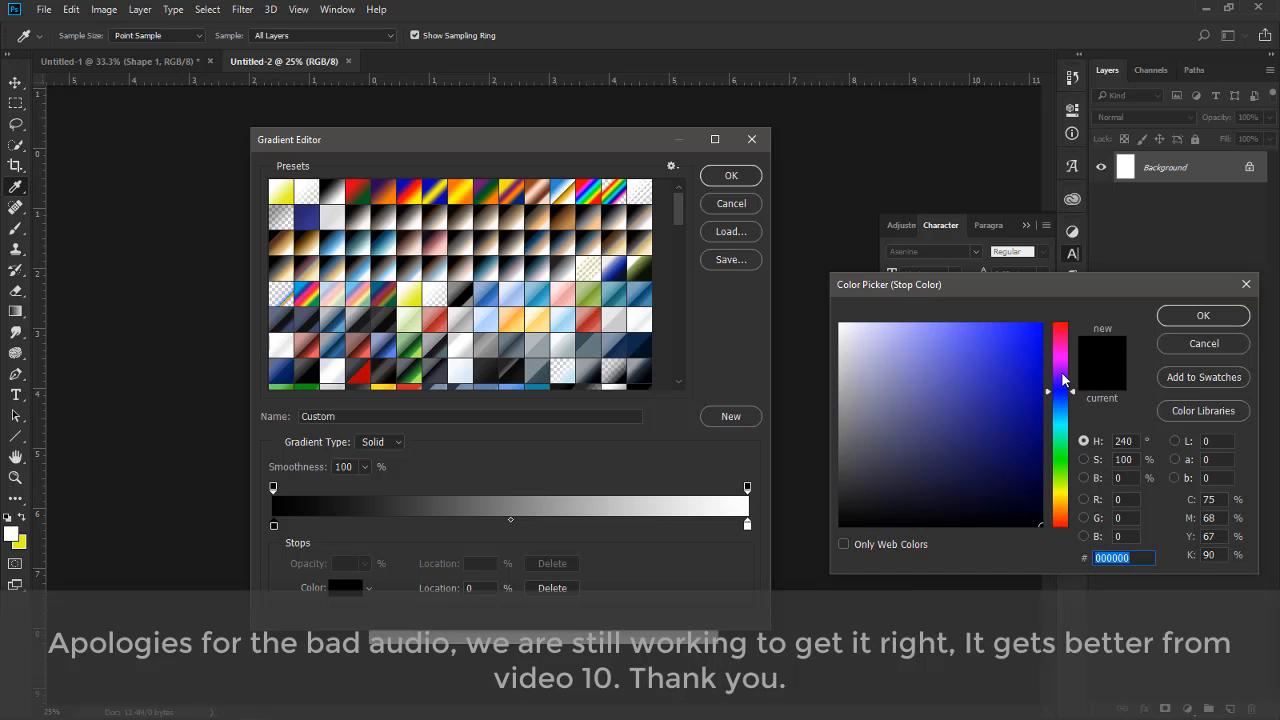
pyautogui.moveTo(1070, 391)
pyautogui.mouseDown()
pyautogui.moveTo(1070, 342)
pyautogui.moveTo(1013, 352)
pyautogui.moveTo(1051, 338)
pyautogui.mouseUp()
pyautogui.click(1022, 345)
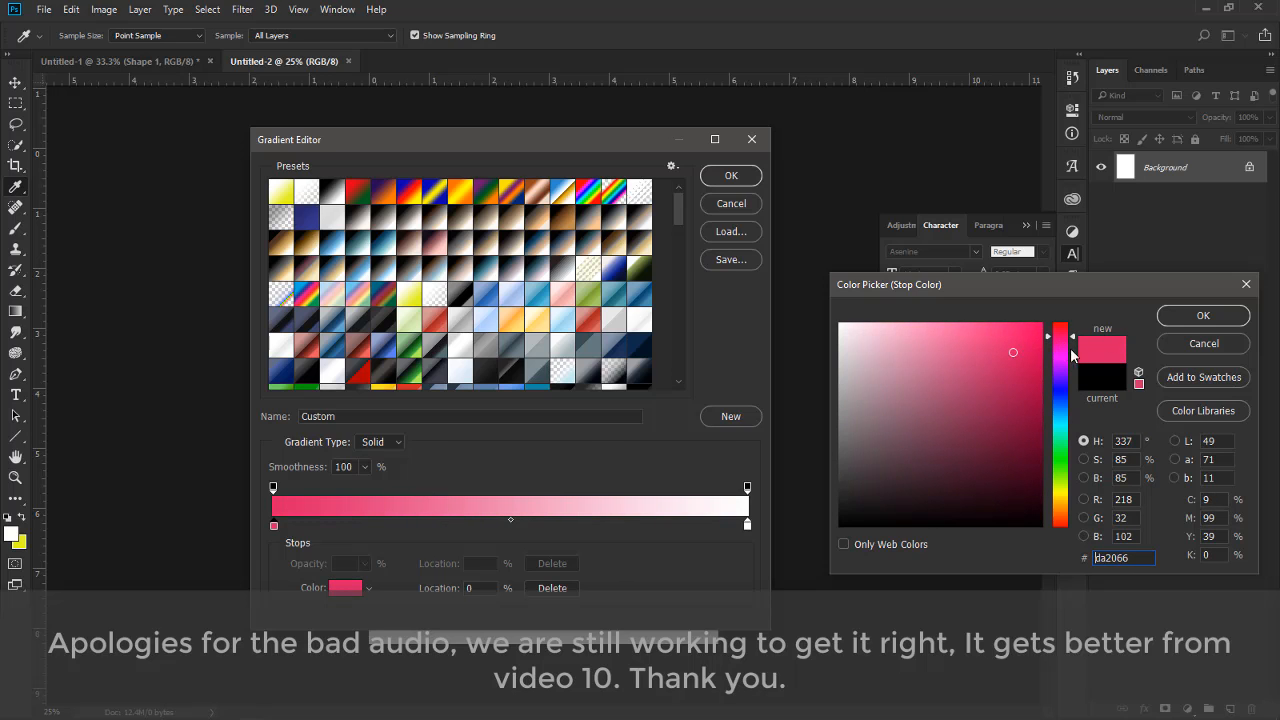
pyautogui.click(1203, 315)
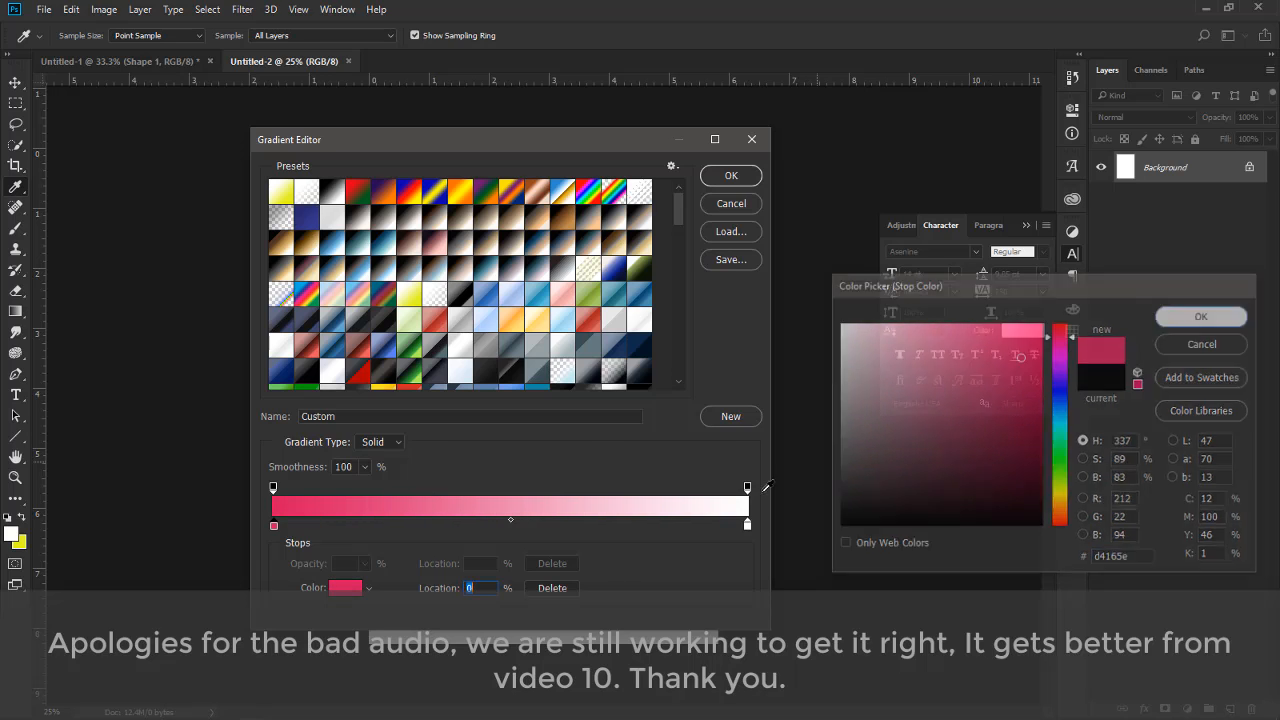
# Change the gradient's white ending color stop to bright blue, about 144df1
pyautogui.doubleClick(748, 525)
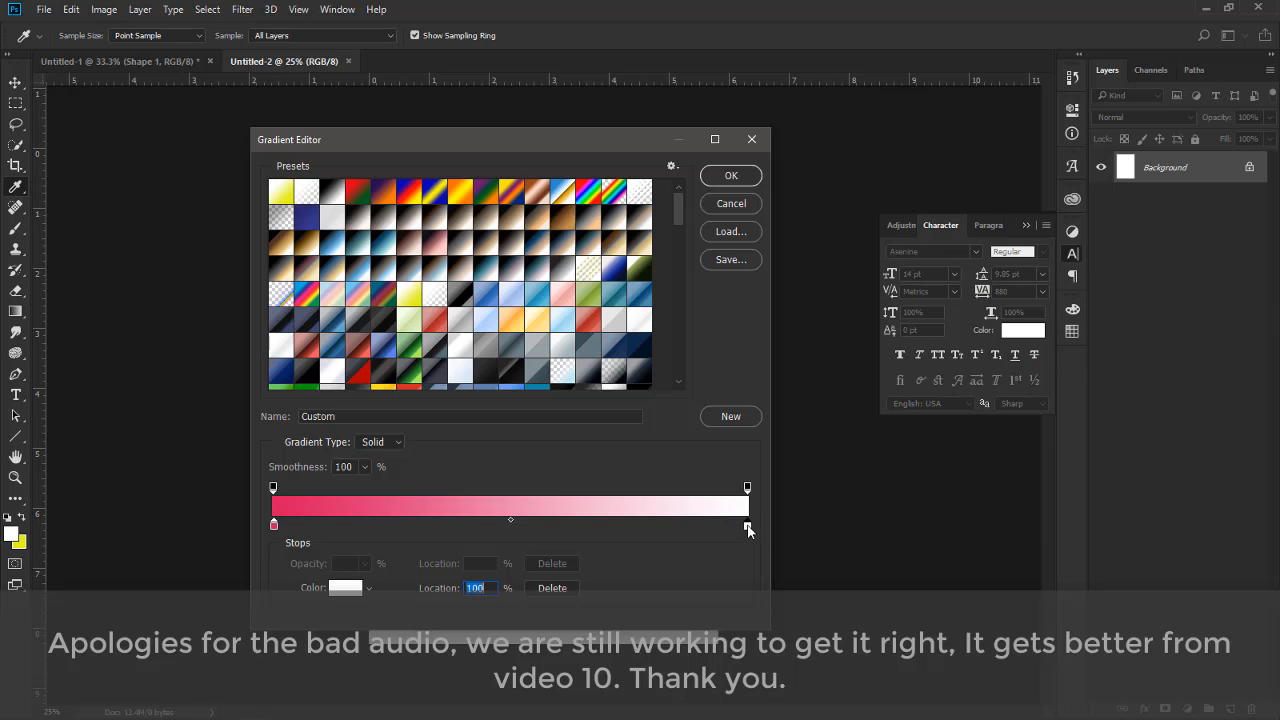
pyautogui.moveTo(1064, 395)
pyautogui.mouseDown()
pyautogui.moveTo(1064, 413)
pyautogui.moveTo(1066, 400)
pyautogui.mouseUp()
pyautogui.moveTo(1035, 351); pyautogui.dragTo(1025, 333)
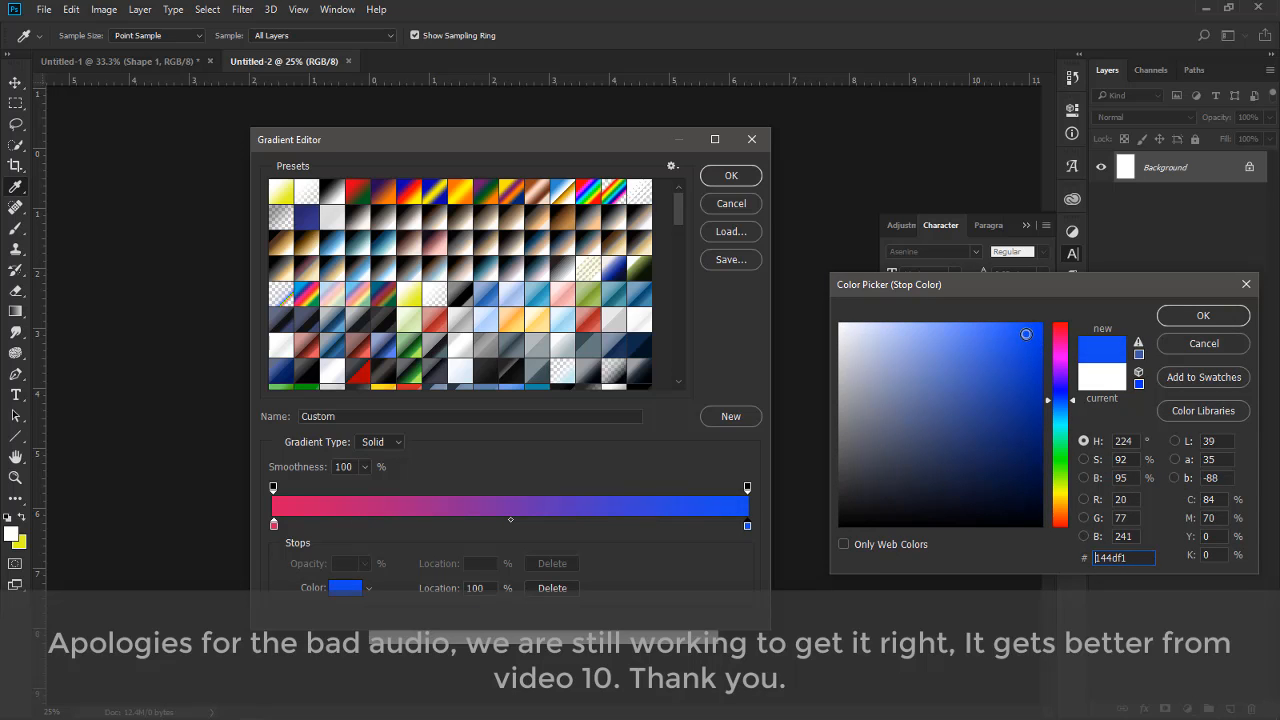
pyautogui.click(1184, 318)
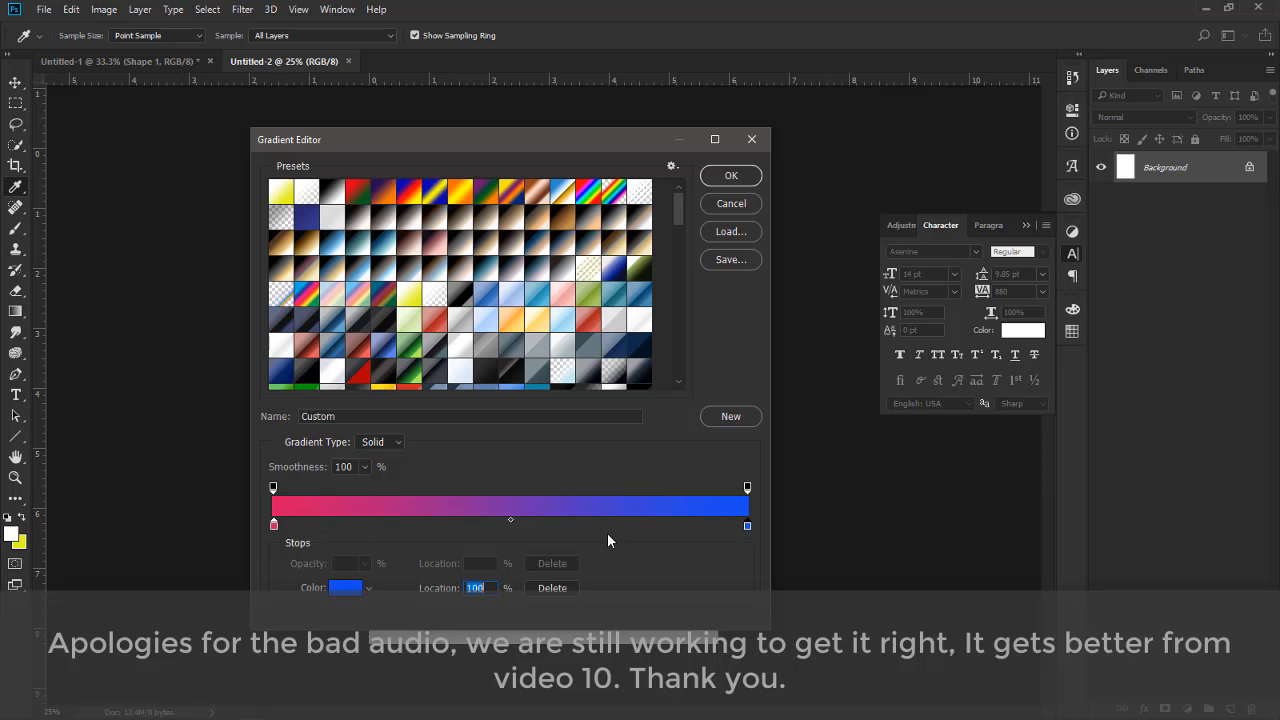
# Save the pink-to-blue gradient as a preset named Custom and delete that preset
pyautogui.click(727, 418)
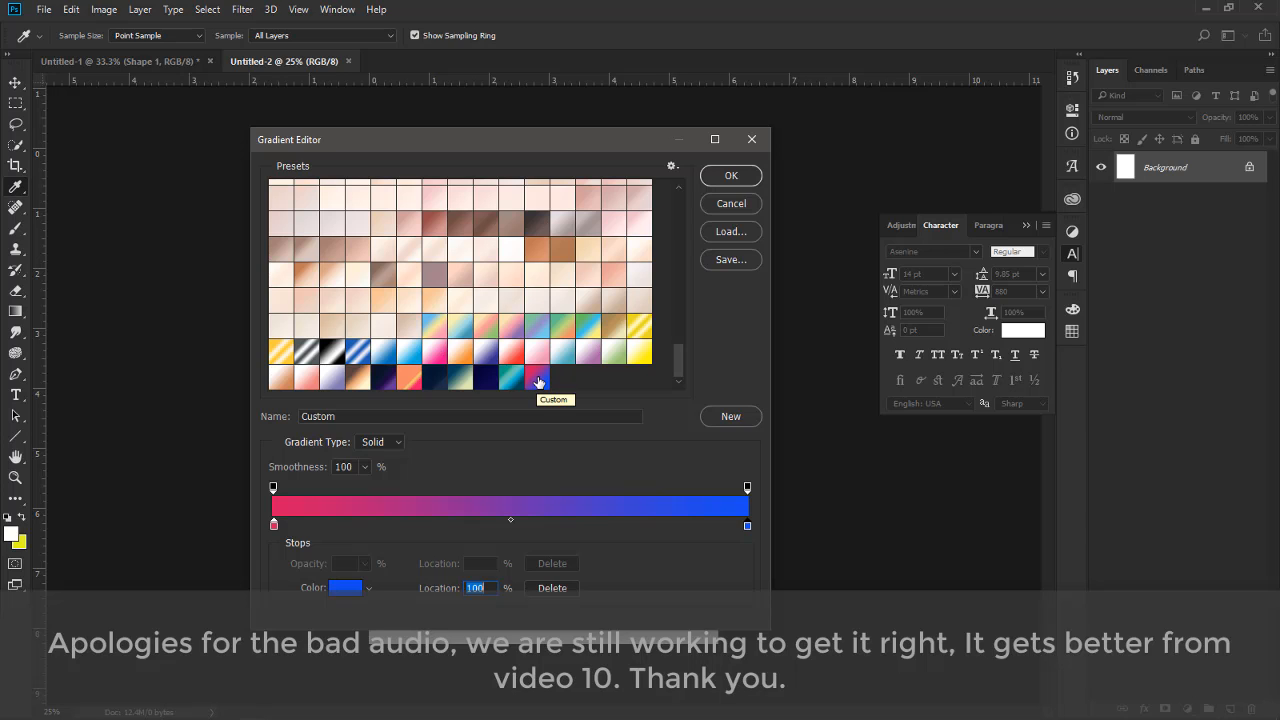
pyautogui.click(345, 416)
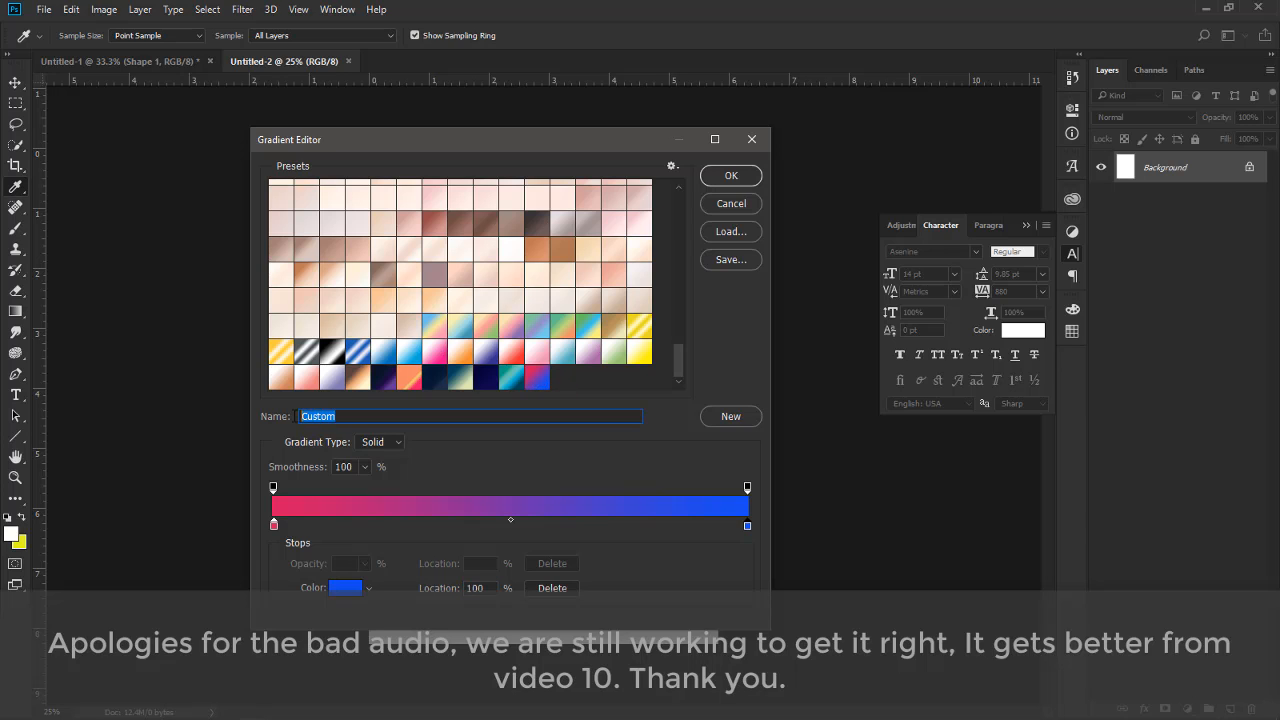
pyautogui.rightClick(540, 380)
pyautogui.click(567, 421)
pyautogui.rightClick(512, 383)
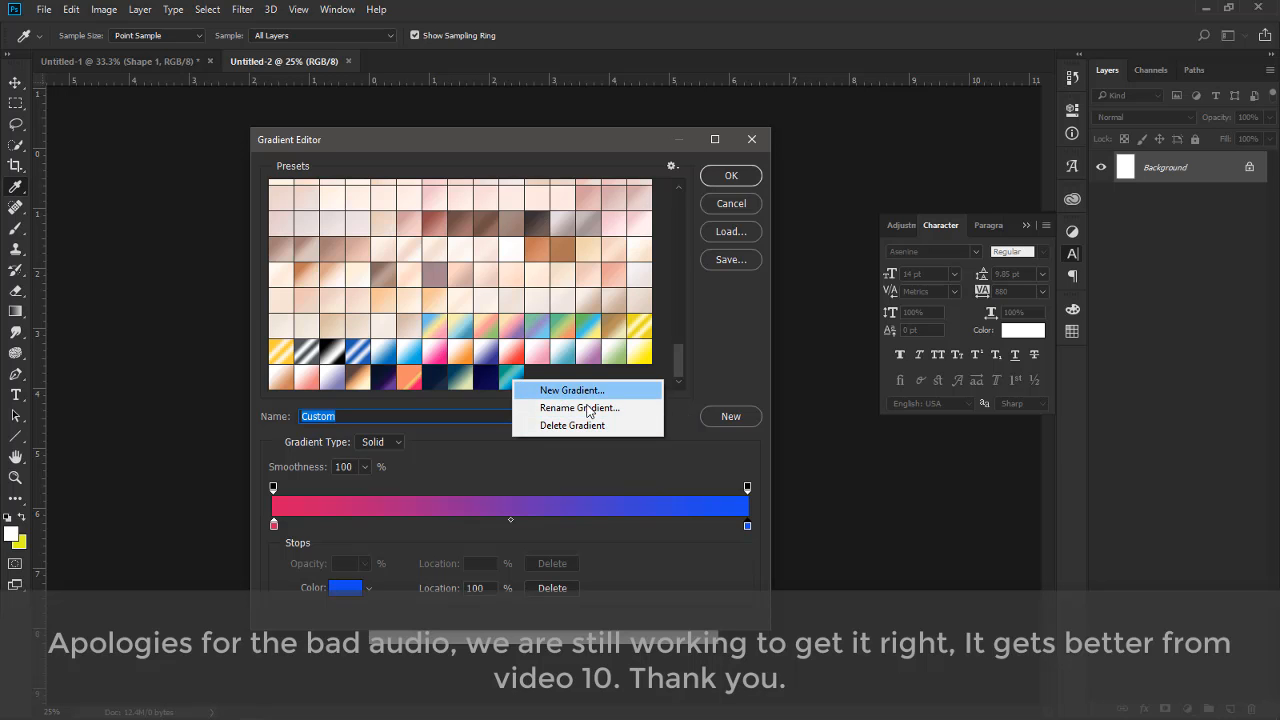
pyautogui.click(735, 367)
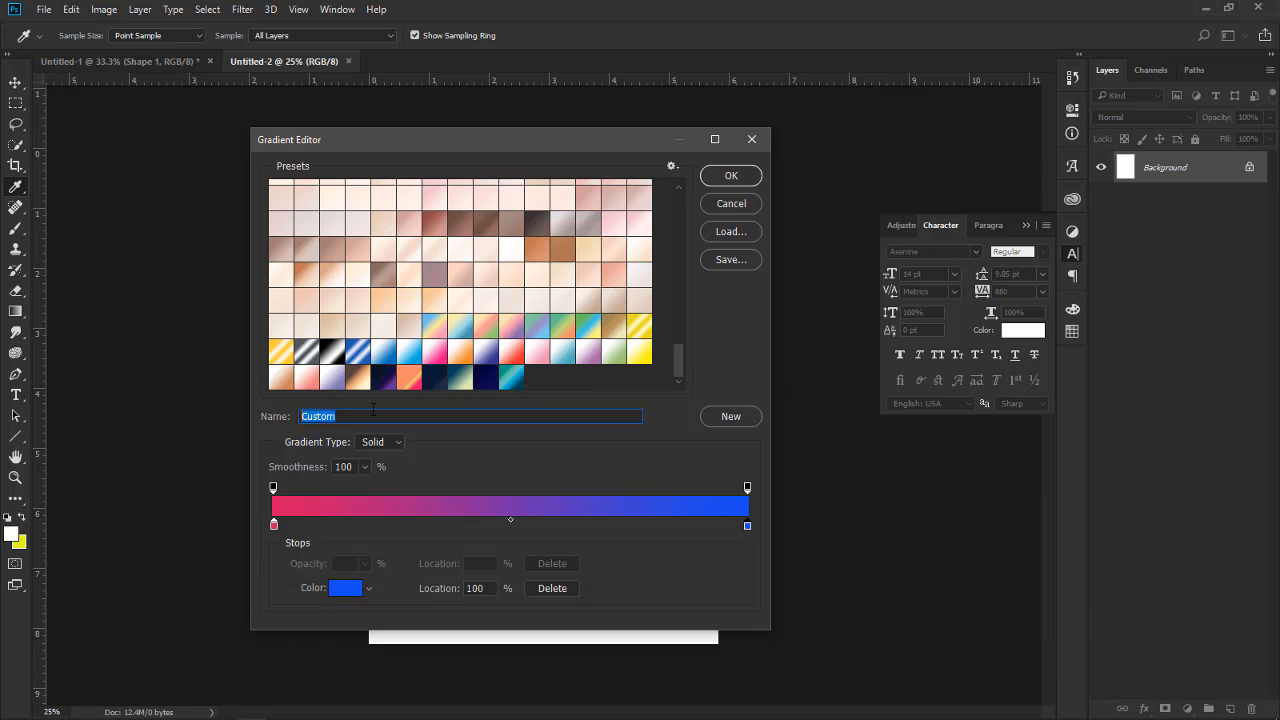
# Save the pink-to-blue gradient as a new preset named redToBlue and apply it to the Gradient tool
pyautogui.write('redToBlue')
pyautogui.click(732, 419)
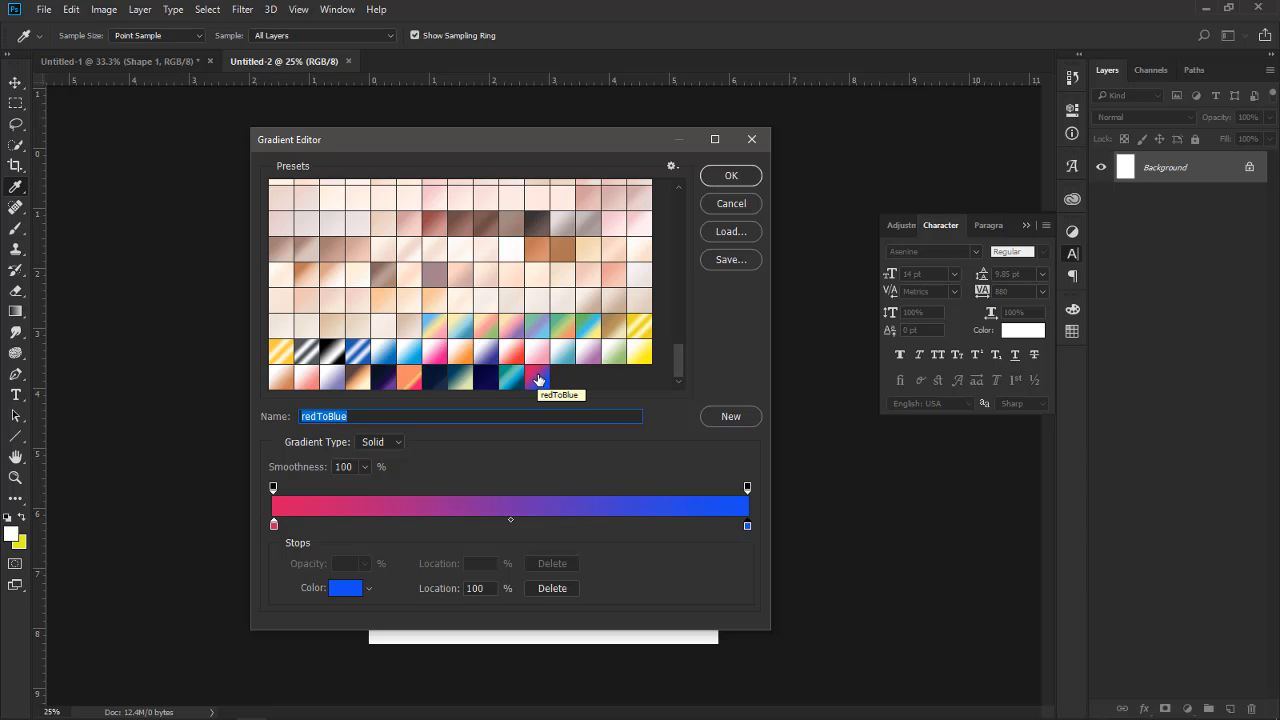
pyautogui.click(738, 177)
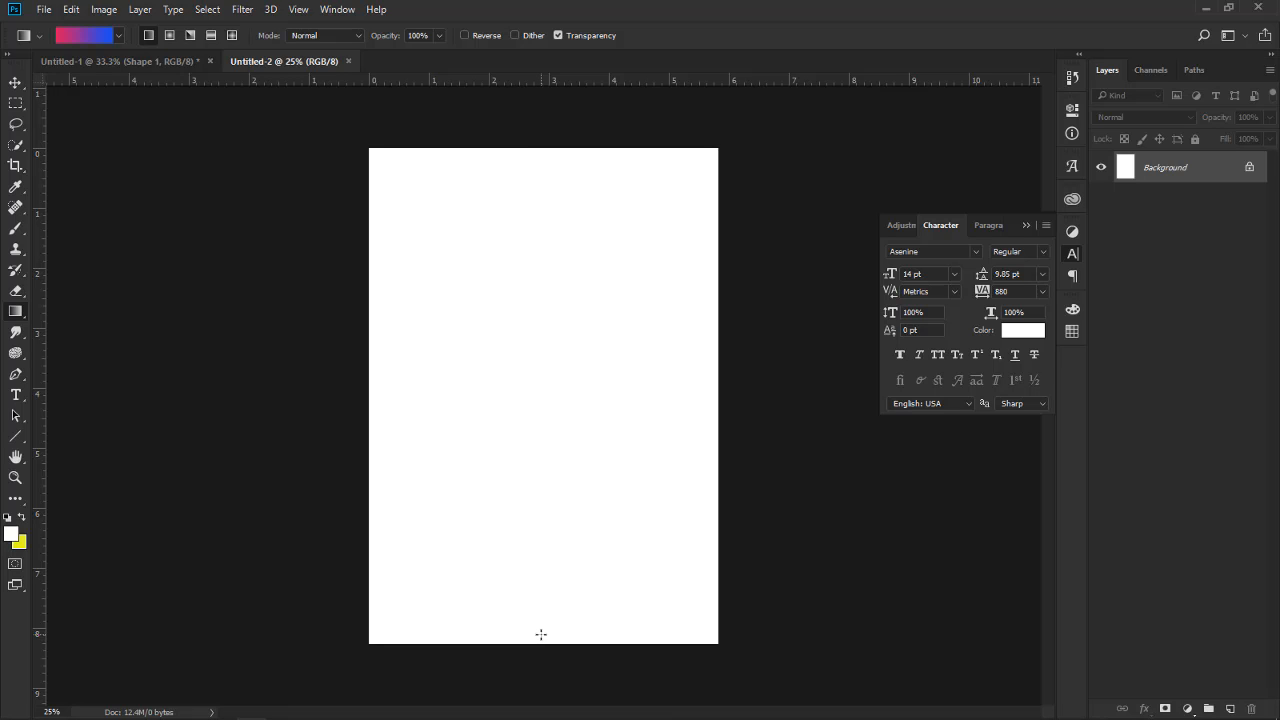
# Fill the Background with the linear redToBlue gradient, running vertically from pink at the bottom to blue at the top
pyautogui.moveTo(540, 634); pyautogui.dragTo(540, 290)
pyautogui.moveTo(157, 262); pyautogui.dragTo(554, 168)
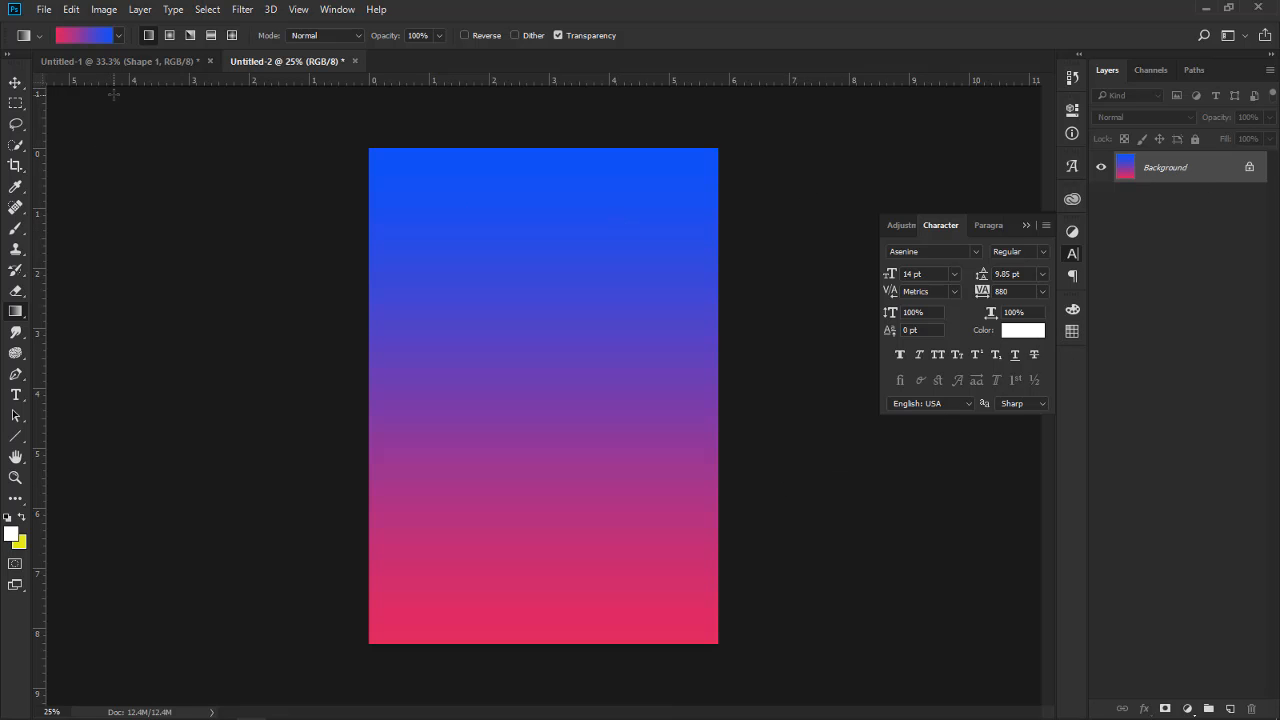
# Place the photo 6OAgcfO2Ujo_Full.jpg from the images folder as a linked object above the gradient Background
pyautogui.click(44, 11)
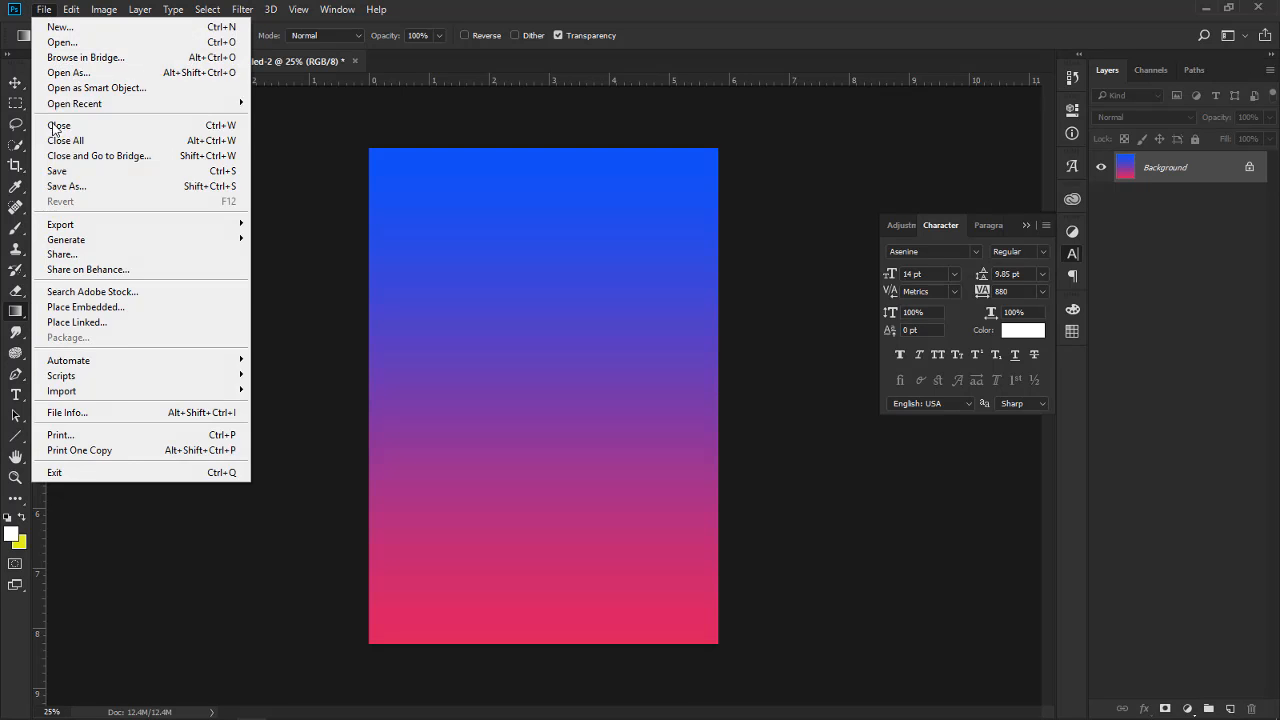
pyautogui.click(116, 324)
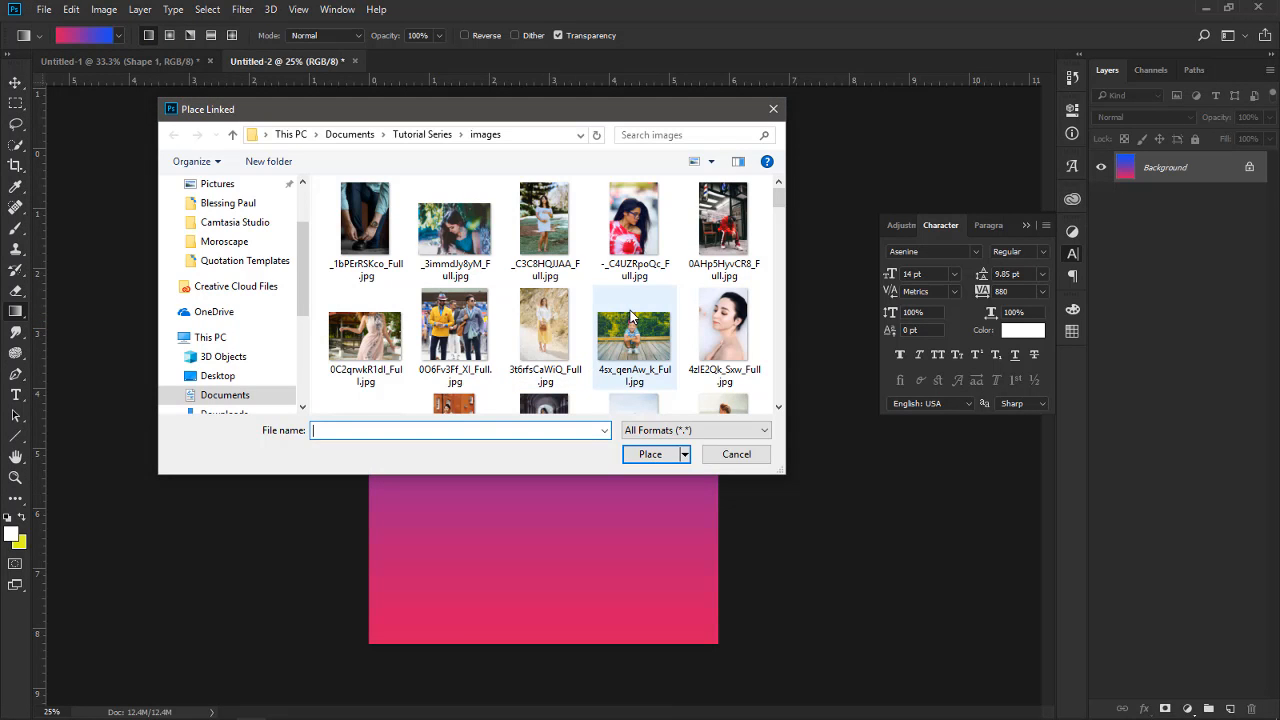
pyautogui.scroll(-2, 630, 315)
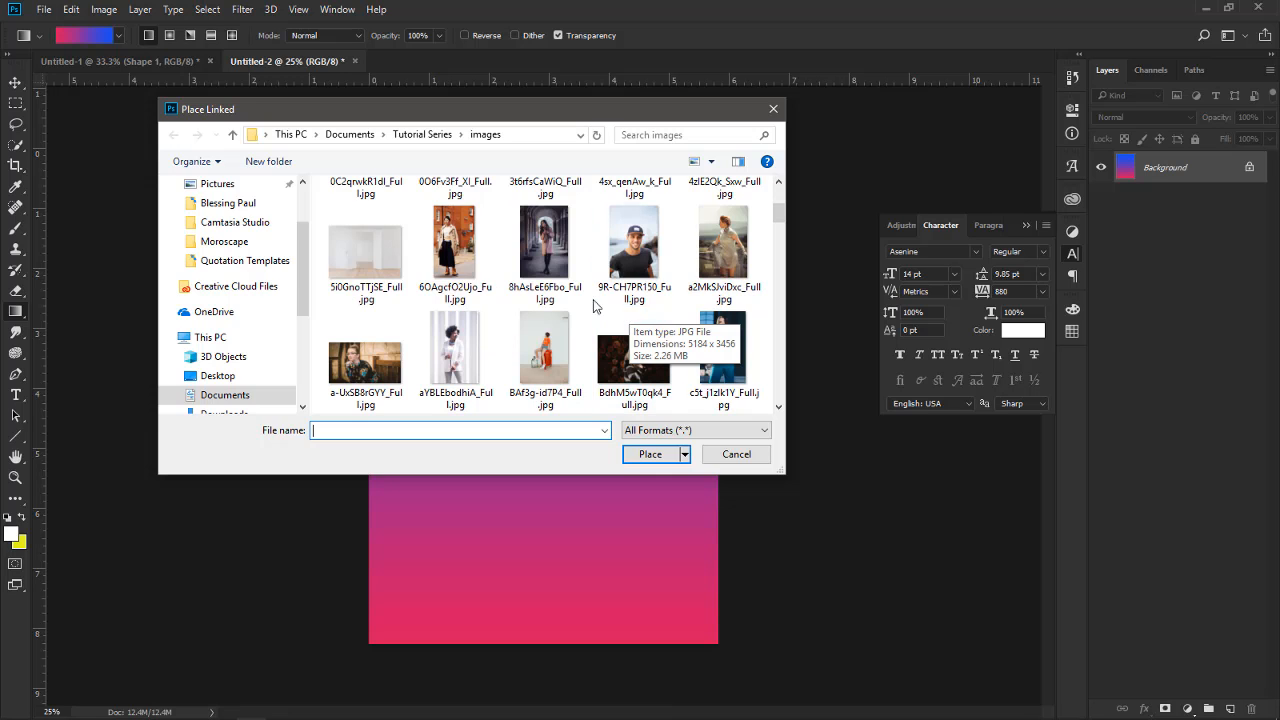
pyautogui.click(455, 235)
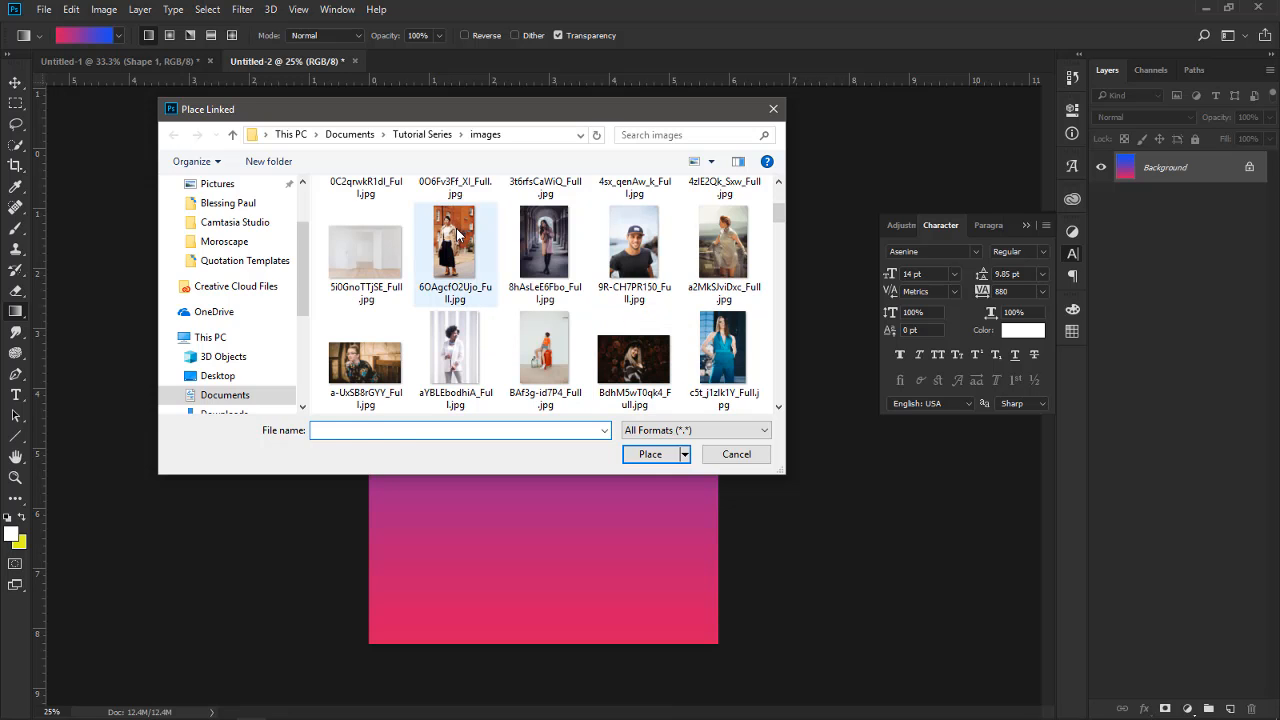
pyautogui.click(652, 454)
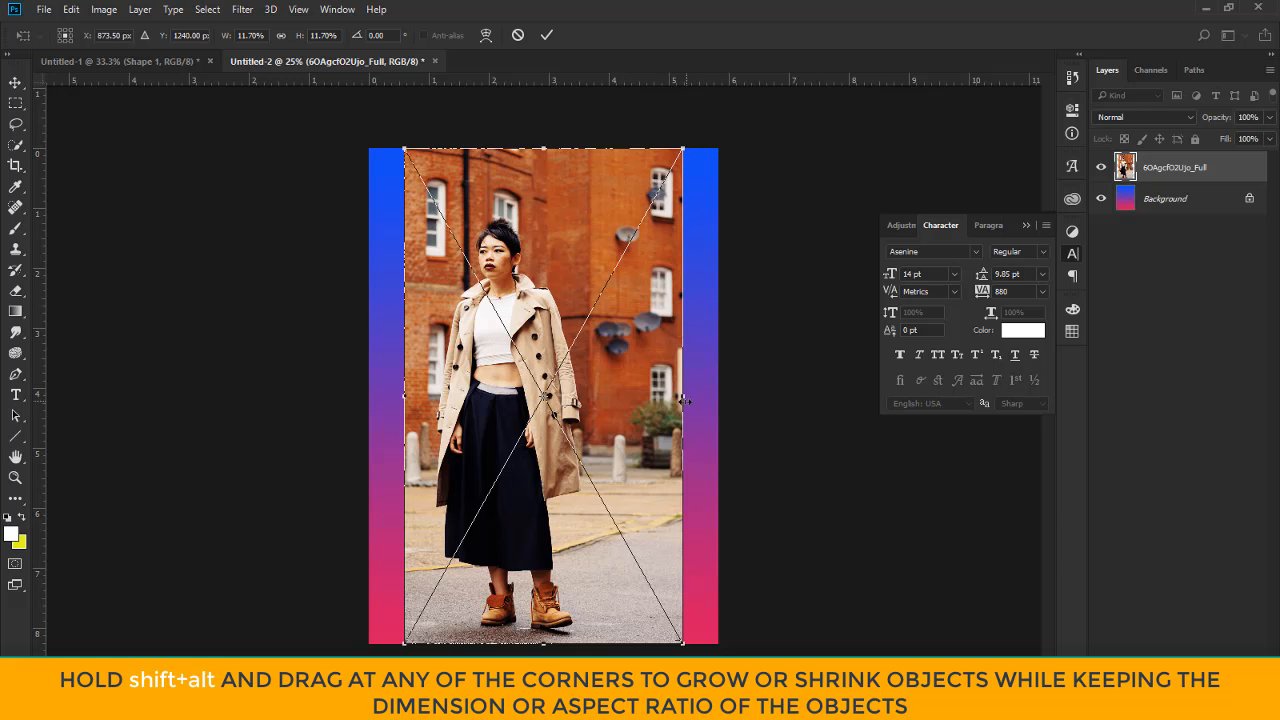
# Scale the placed photo proportionally from its center to about 15%, move it down to Y 1360 px and commit the placement
pyautogui.moveTo(683, 401)
pyautogui.mouseDown()
pyautogui.moveTo(720, 371)
pyautogui.moveTo(698, 397)
pyautogui.mouseUp()
pyautogui.hotkey('ctrl', 'z')
pyautogui.moveTo(684, 147); pyautogui.dragTo(749, 88)
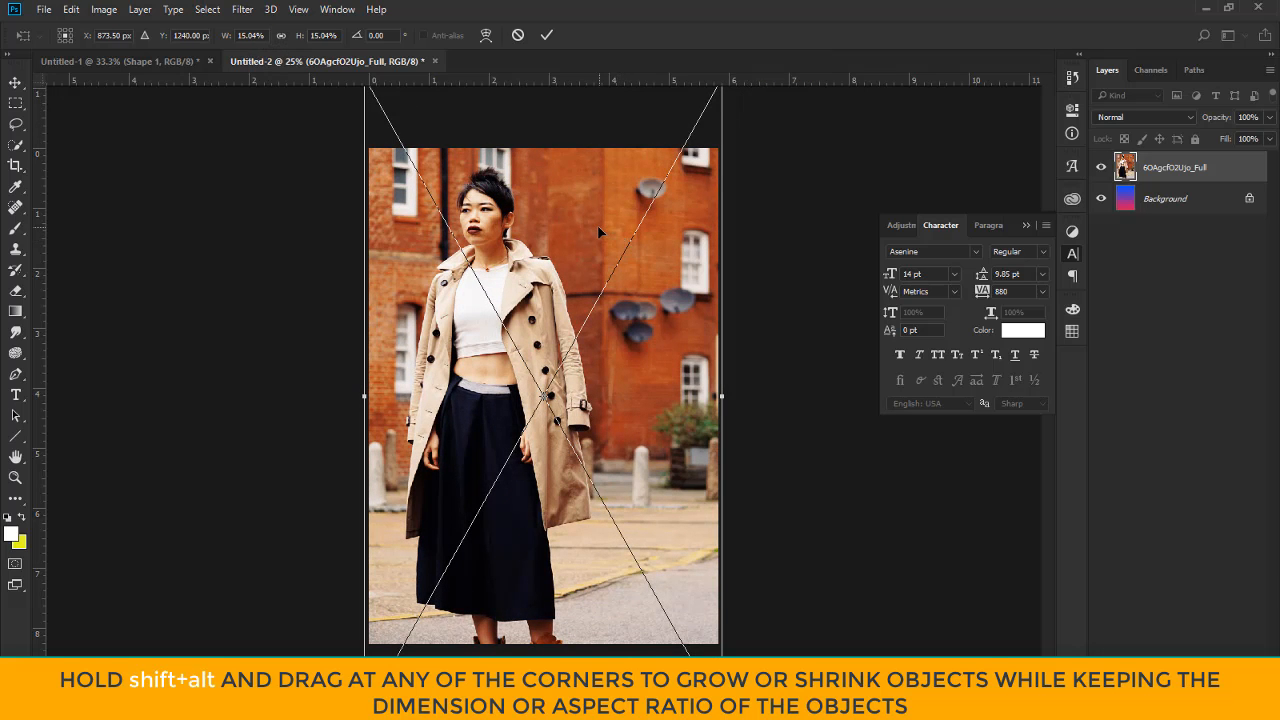
pyautogui.moveTo(593, 225)
pyautogui.mouseDown()
pyautogui.moveTo(605, 222)
pyautogui.moveTo(593, 204)
pyautogui.moveTo(593, 249)
pyautogui.mouseUp()
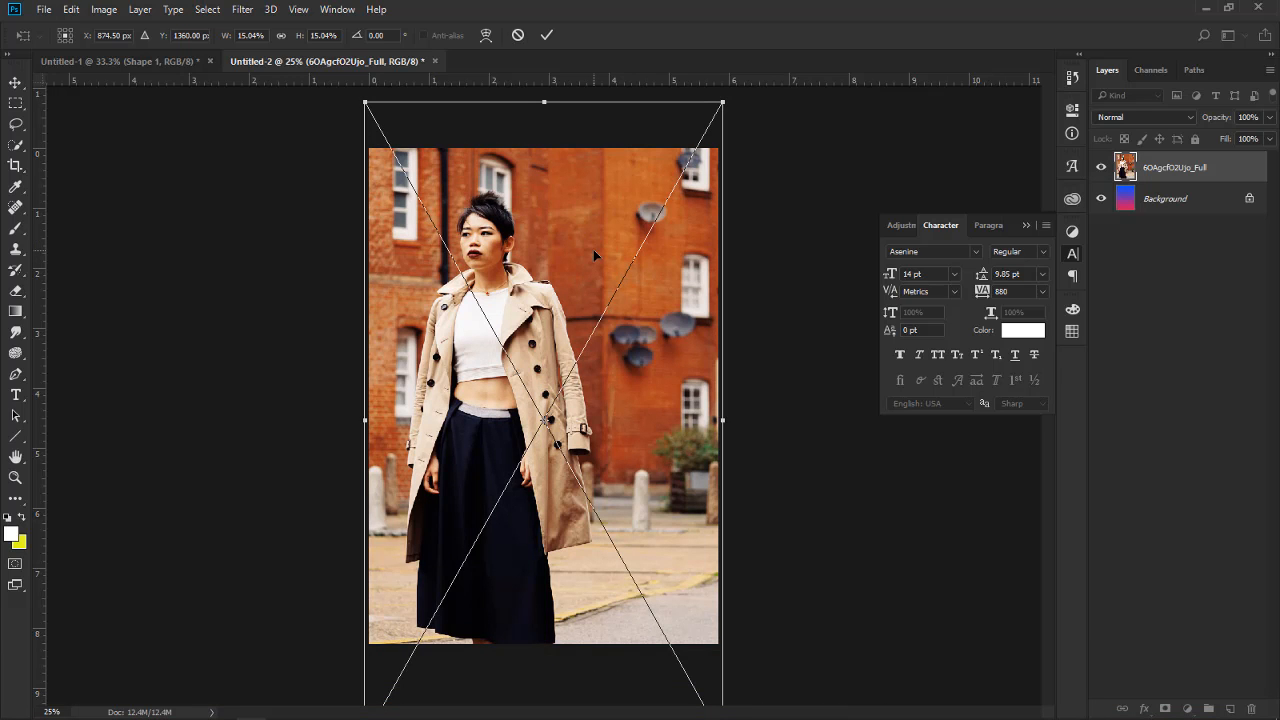
pyautogui.press('Return')
pyautogui.press('g')
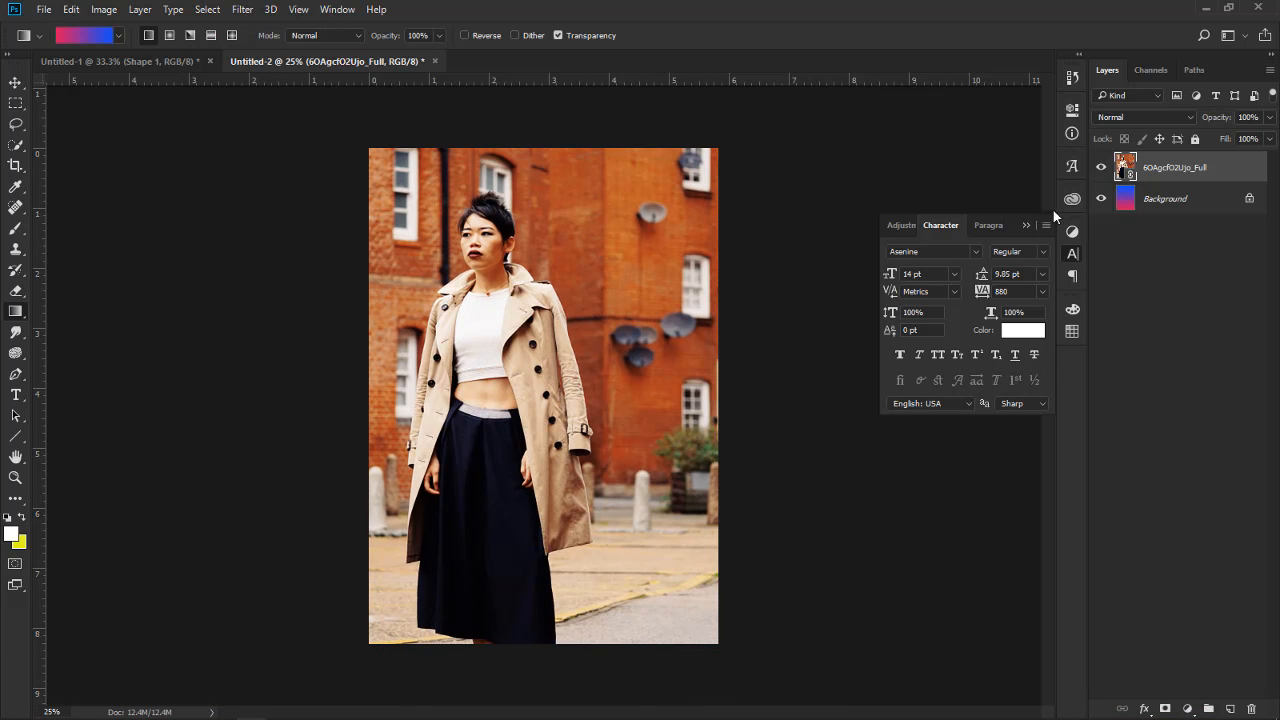
# Try the Overlay, Soft Light, Hard Light and Vivid Light blend modes on the photo layer
pyautogui.click(1189, 123)
pyautogui.click(1116, 277)
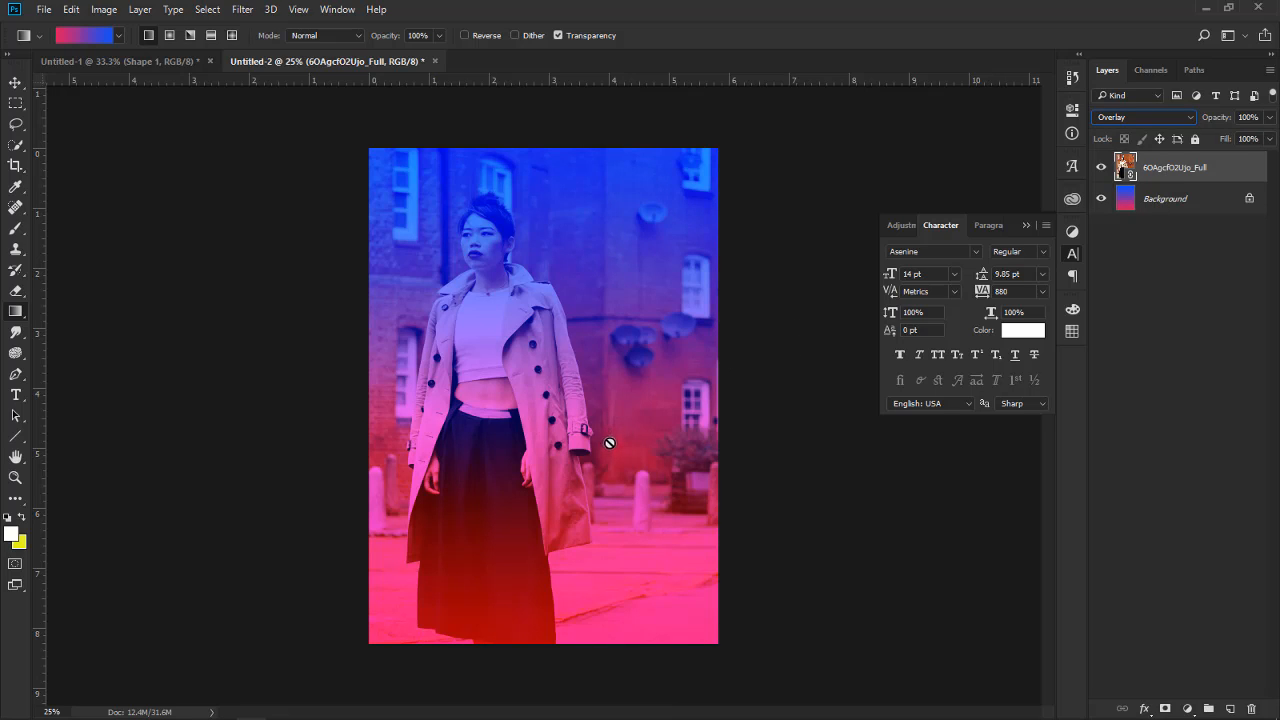
pyautogui.click(1190, 117)
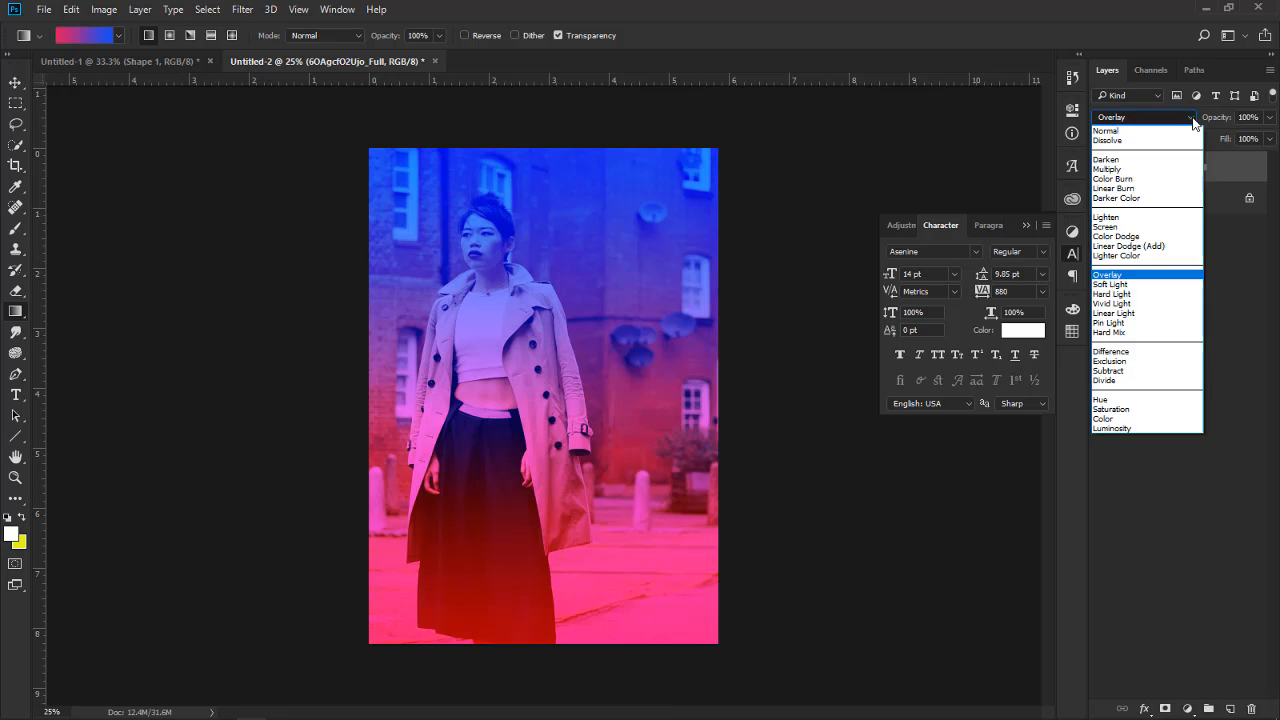
pyautogui.click(1117, 282)
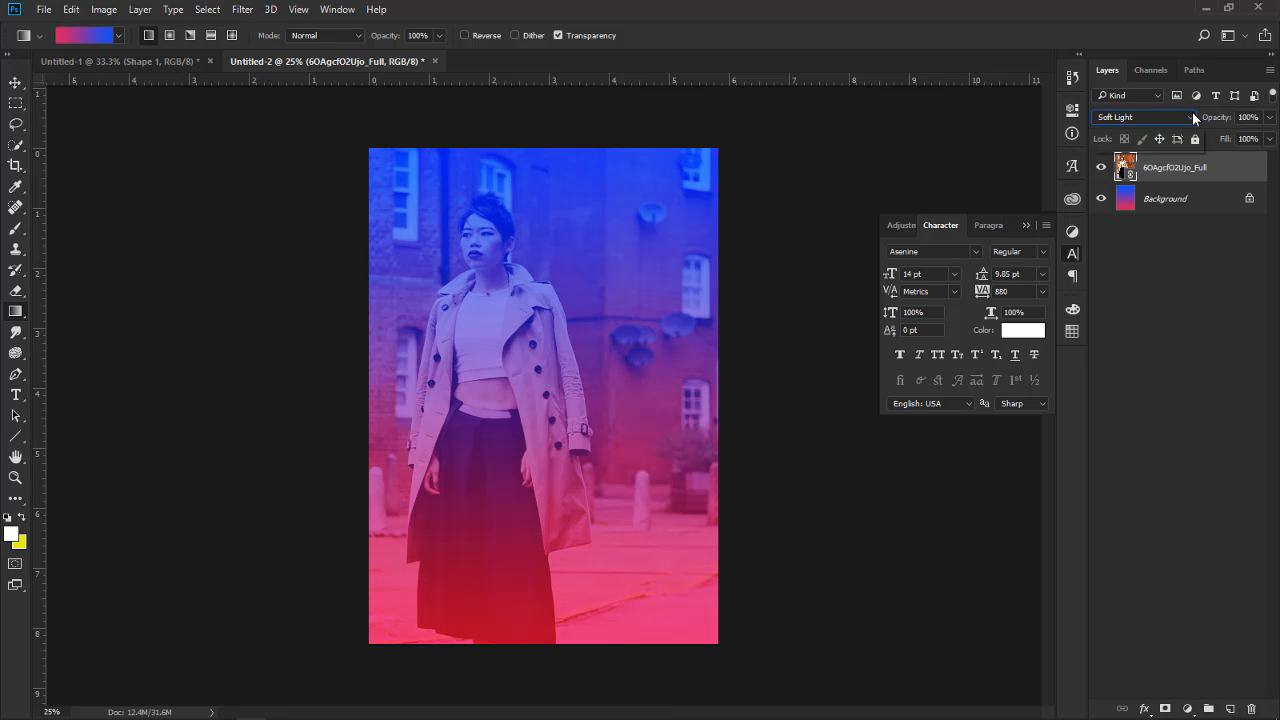
pyautogui.click(1191, 113)
pyautogui.click(1118, 294)
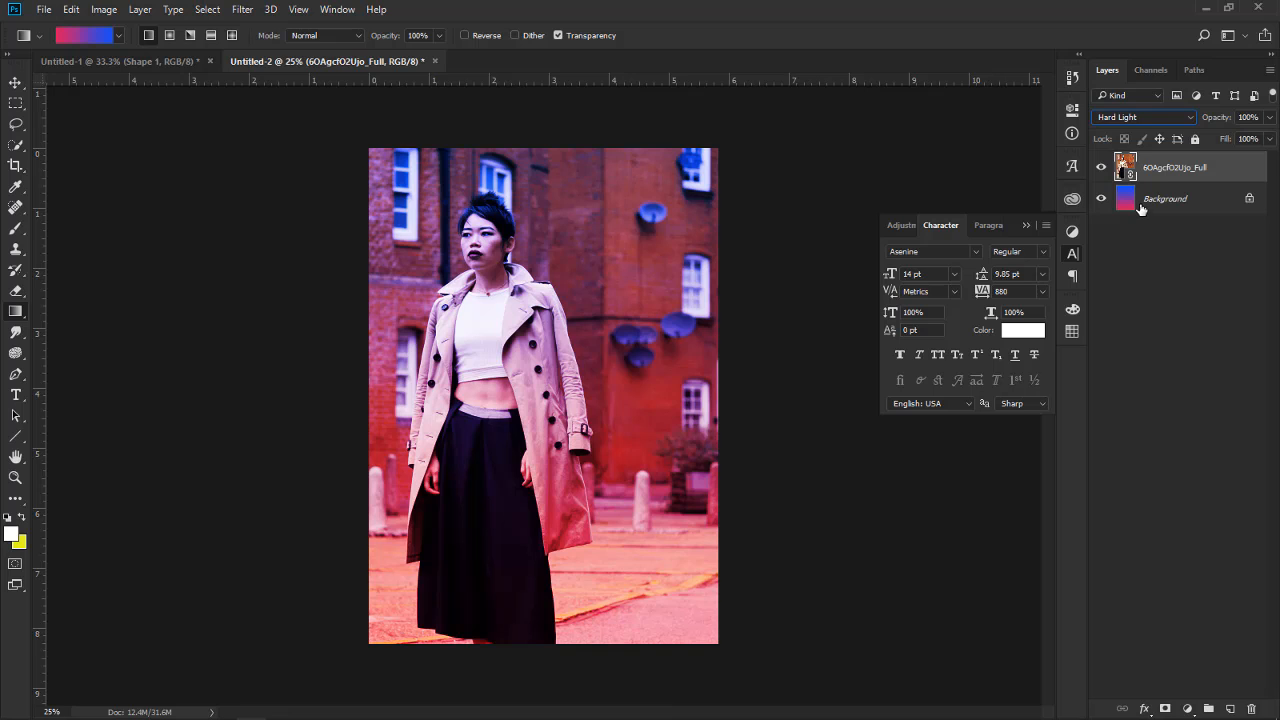
pyautogui.click(1189, 117)
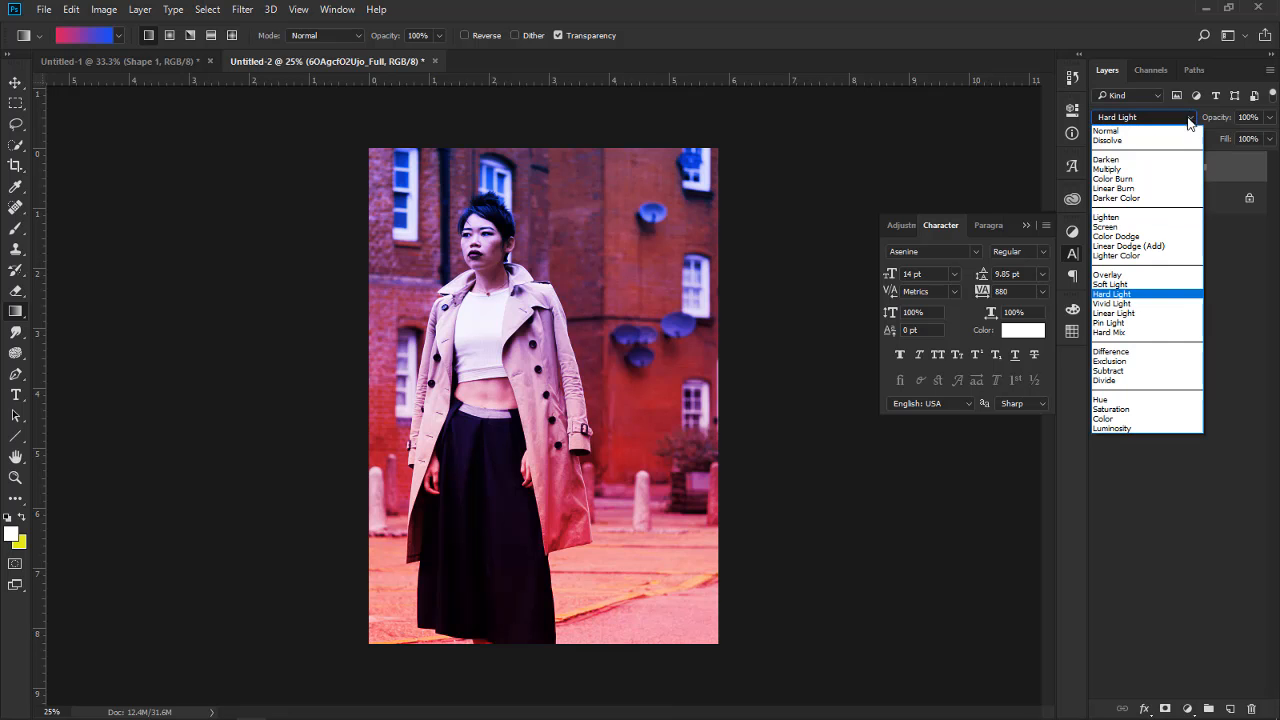
pyautogui.click(1137, 303)
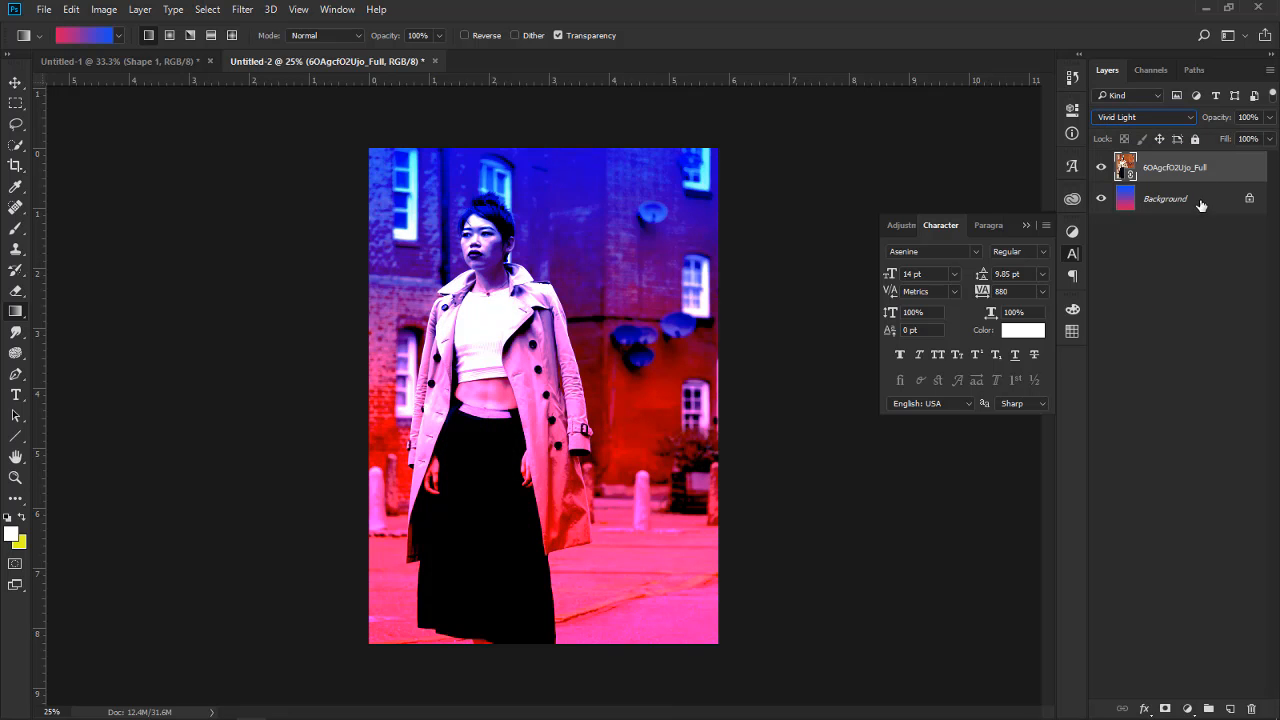
# Try the Multiply, Color Burn, Linear Burn, Lighten and Screen blend modes on the photo layer
pyautogui.click(1189, 117)
pyautogui.click(1138, 172)
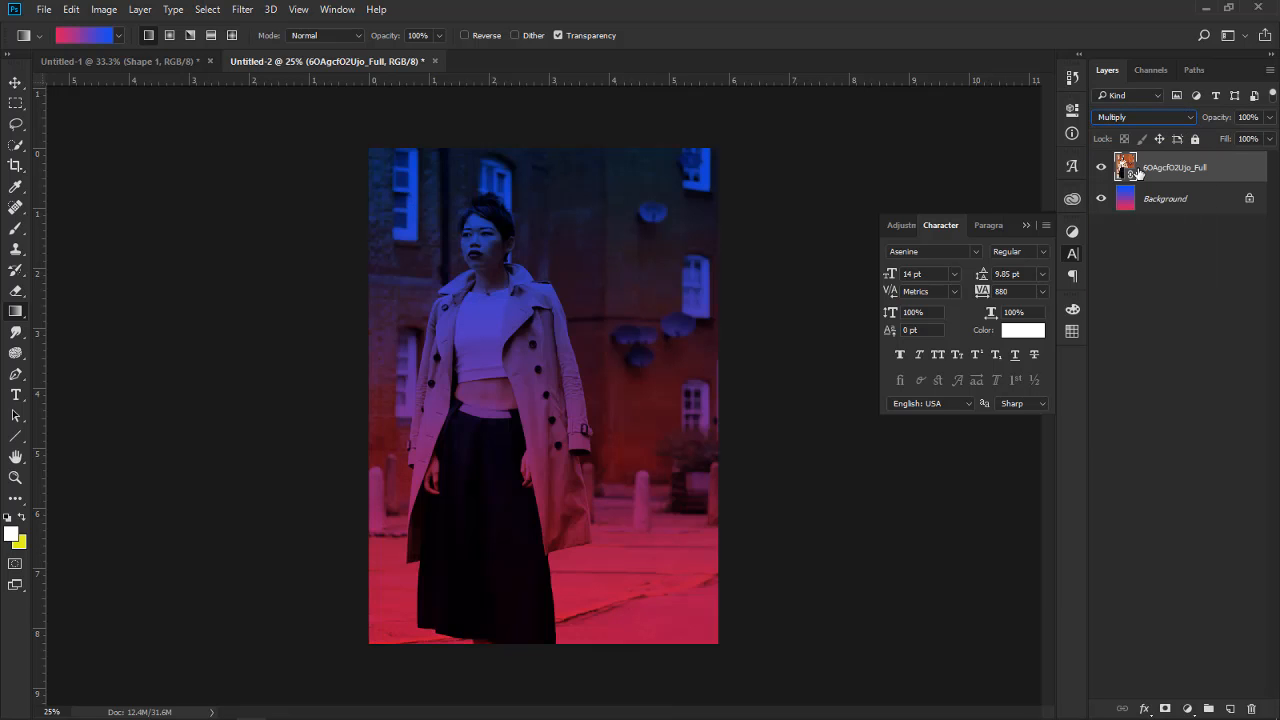
pyautogui.click(1174, 116)
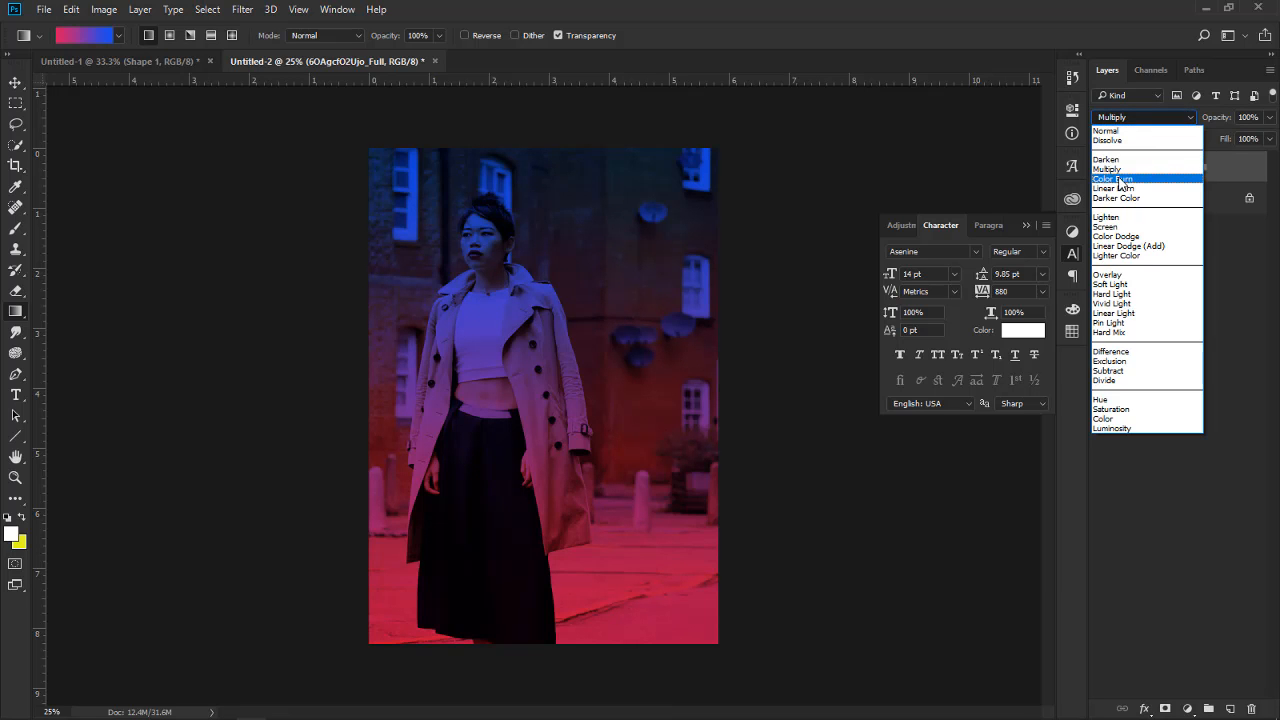
pyautogui.click(1138, 181)
pyautogui.click(1164, 118)
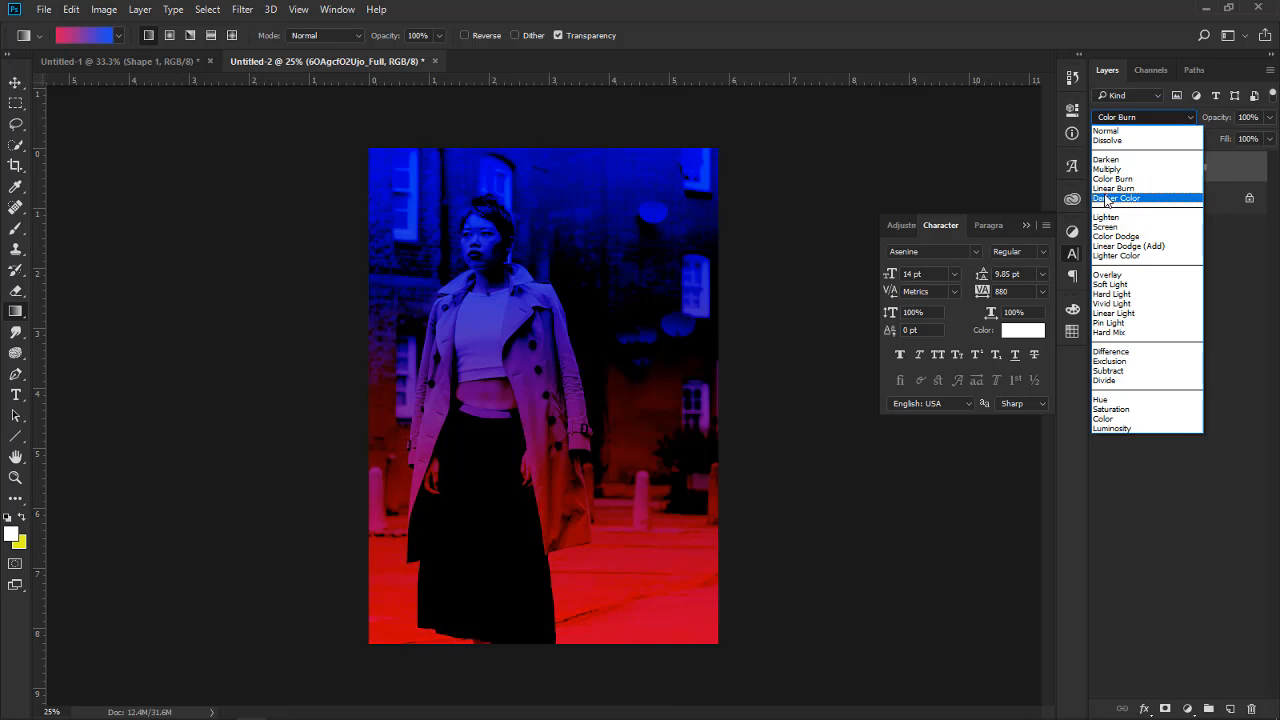
pyautogui.click(1125, 182)
pyautogui.click(1160, 117)
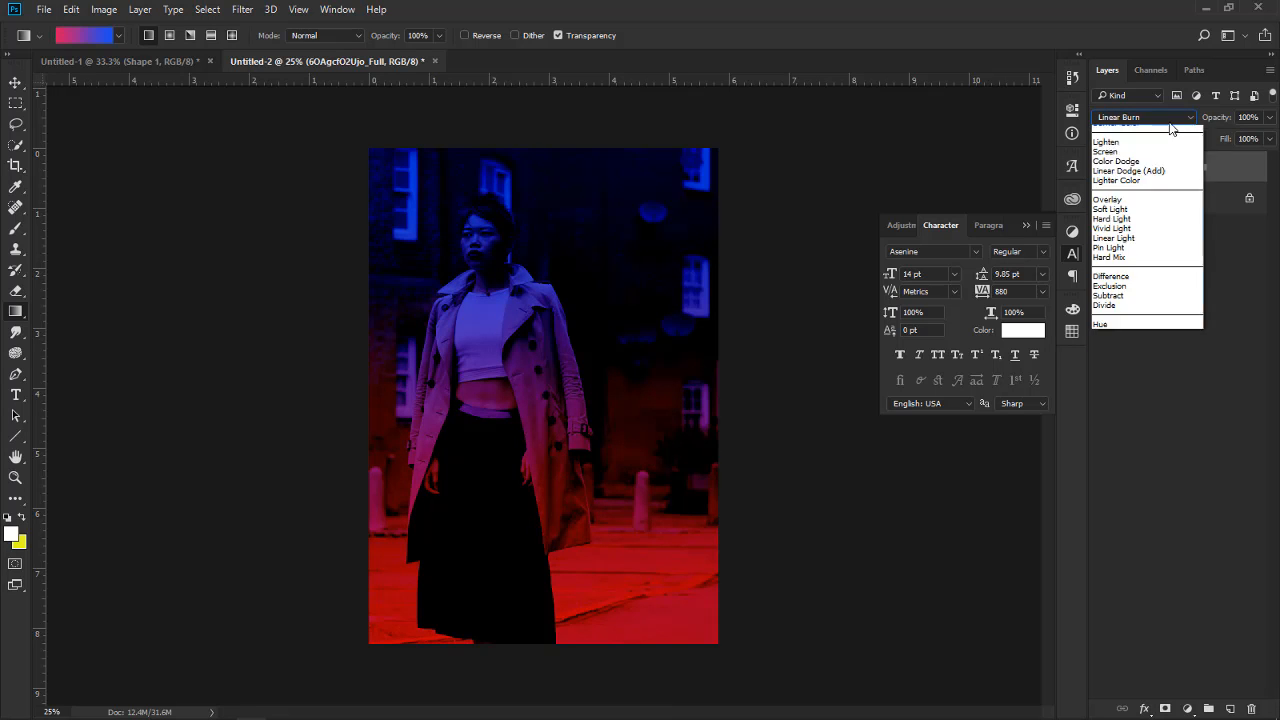
pyautogui.click(1114, 219)
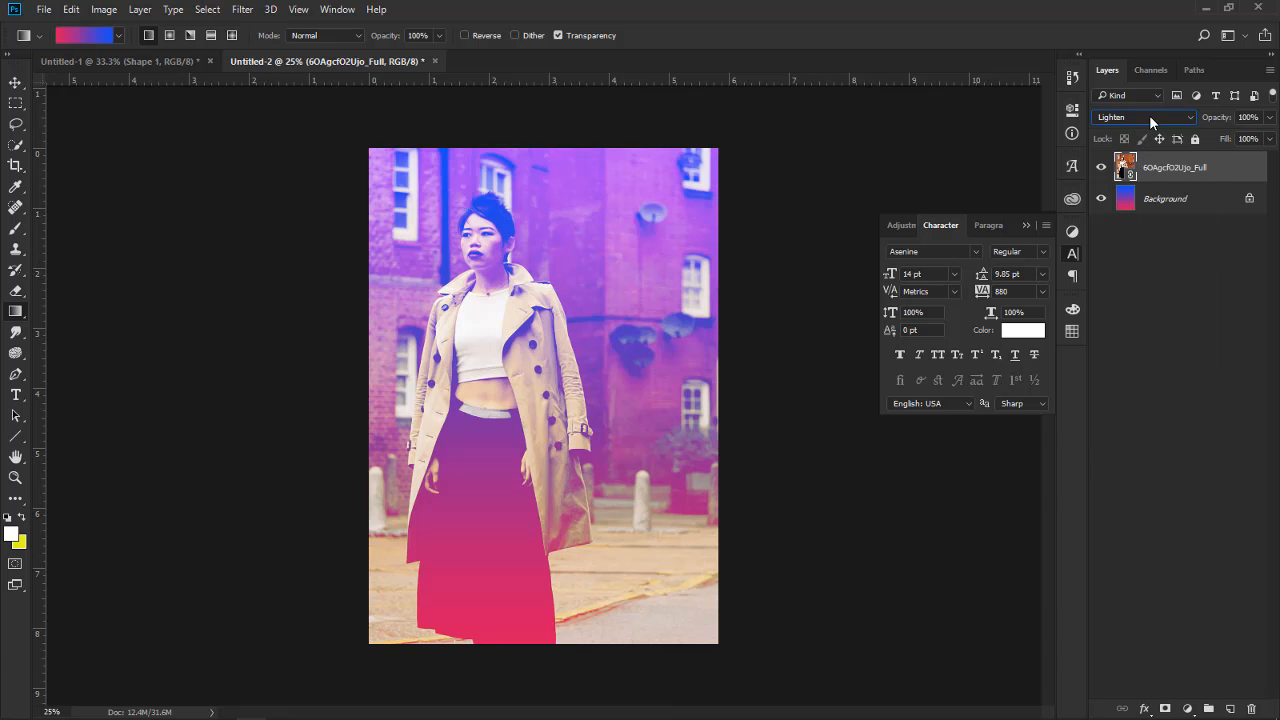
pyautogui.click(1149, 116)
pyautogui.click(1112, 227)
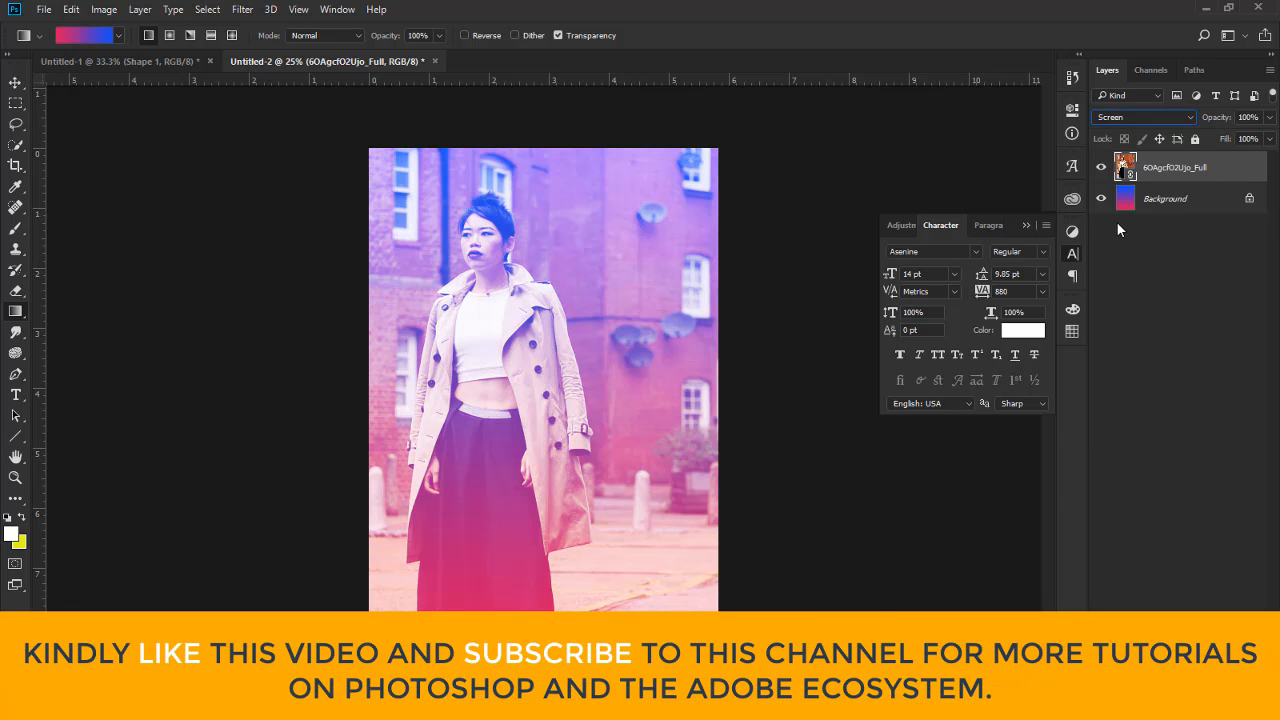
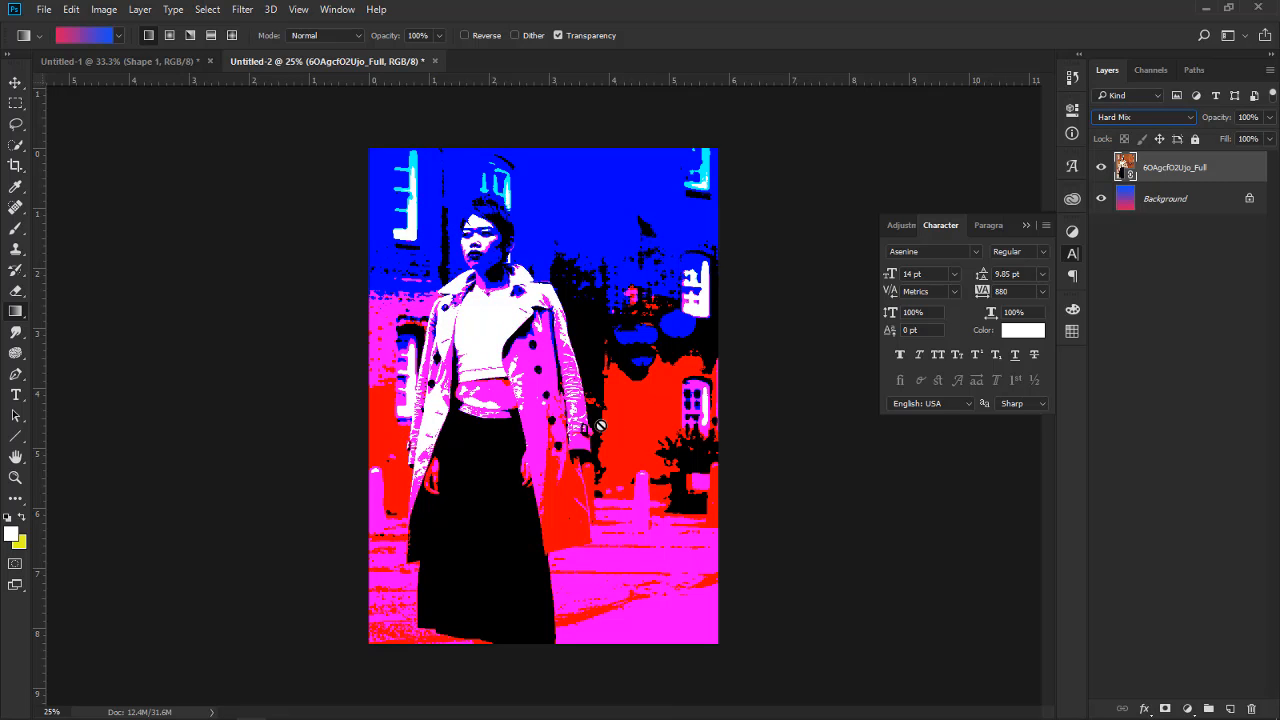
# Lower the opacity of the Hard Mix photo layer to 60%
pyautogui.click(1269, 118)
pyautogui.moveTo(1268, 133); pyautogui.dragTo(1236, 147)
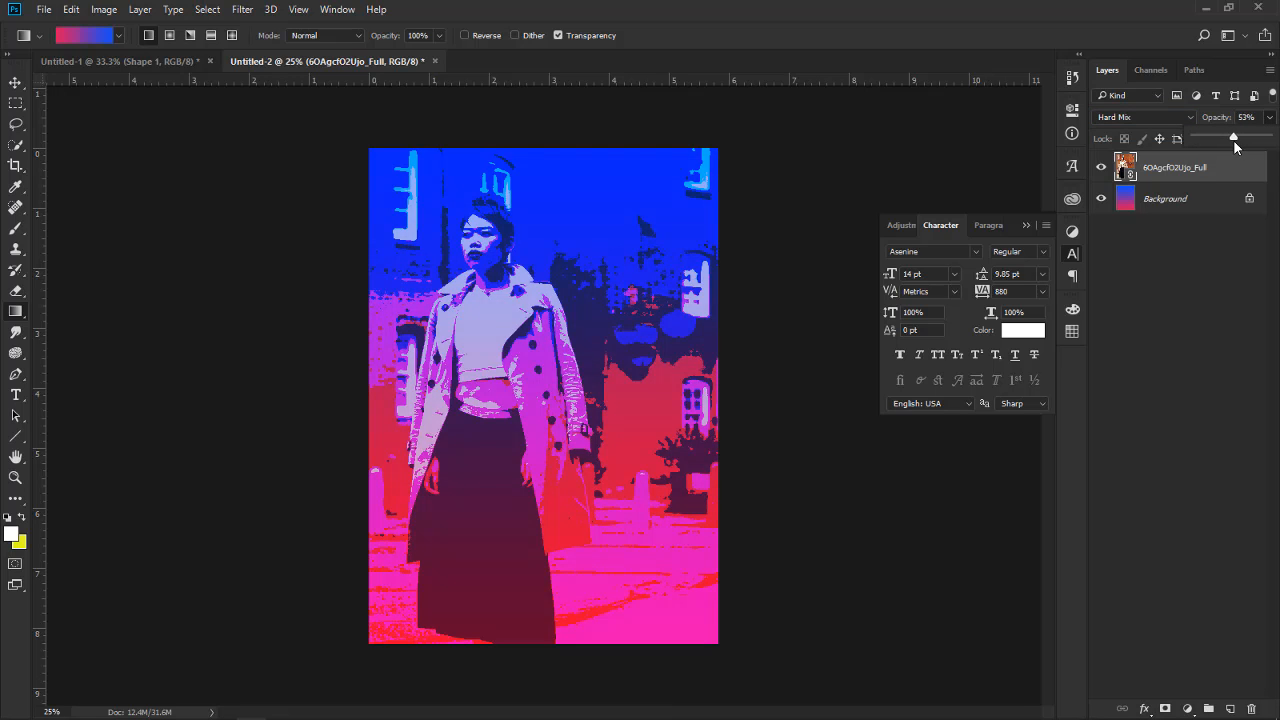
pyautogui.moveTo(1234, 144); pyautogui.dragTo(1238, 145)
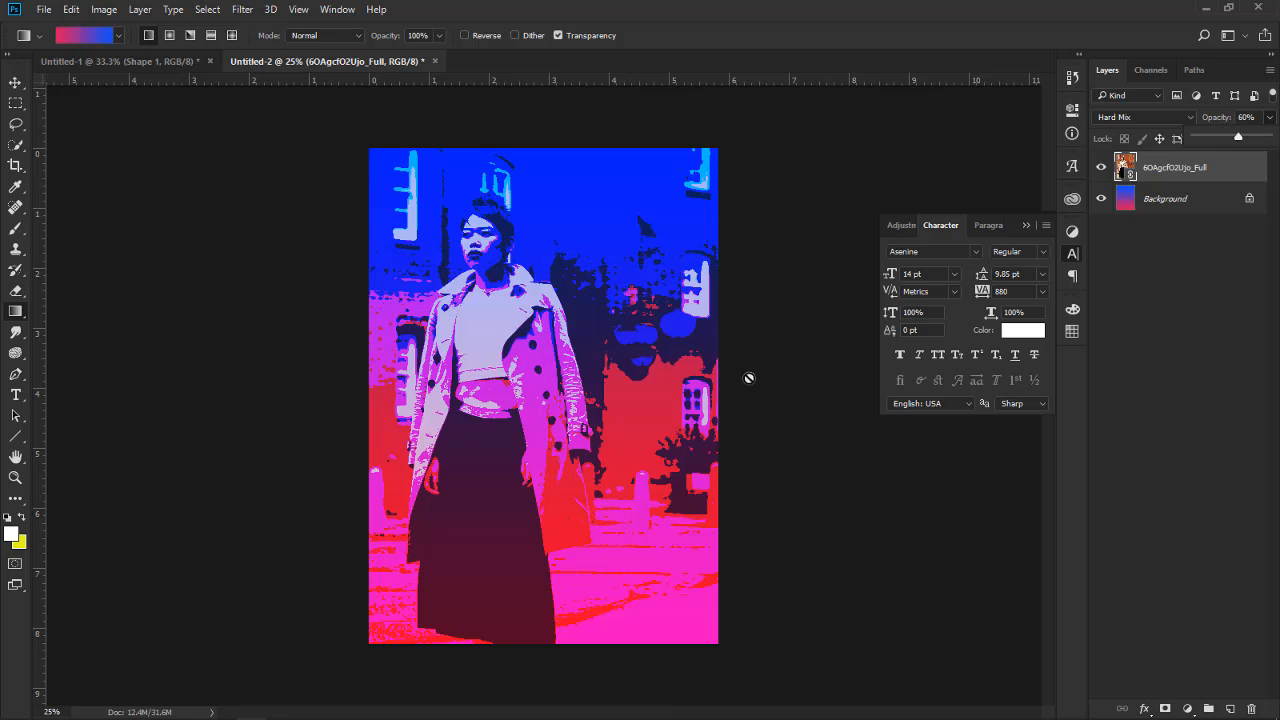
pyautogui.click(774, 397)
pyautogui.click(774, 397)
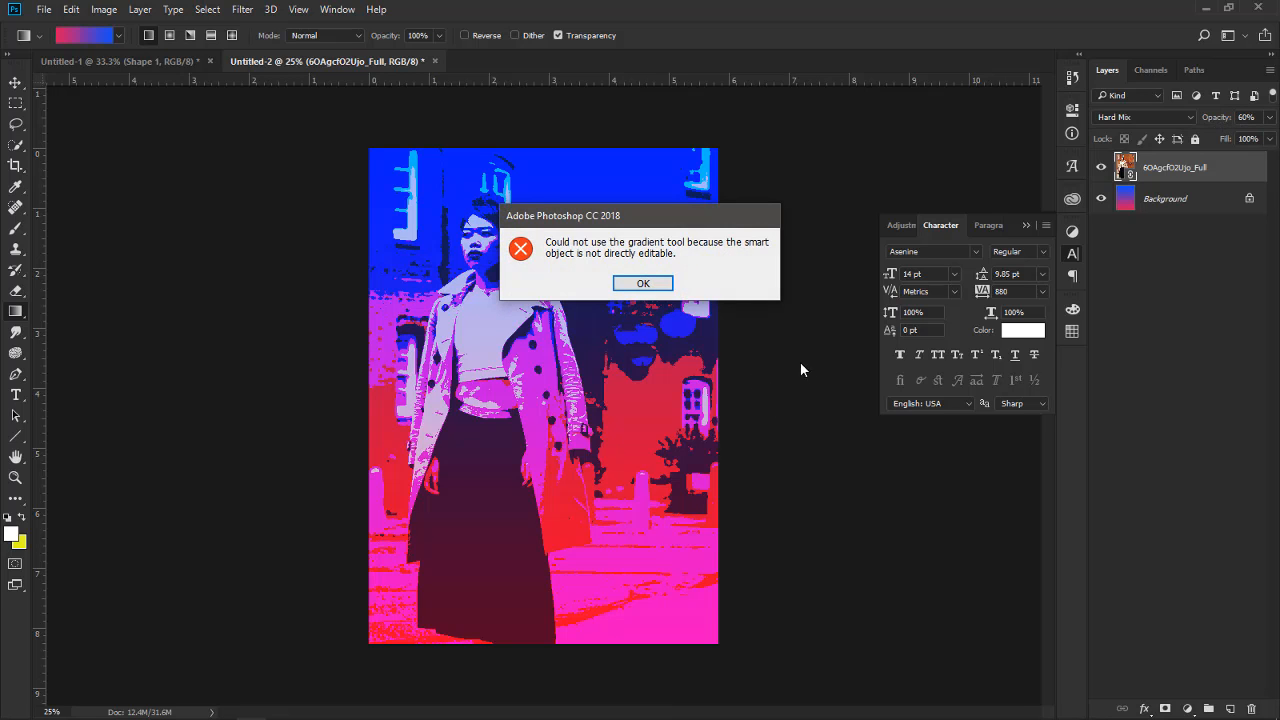
pyautogui.click(659, 283)
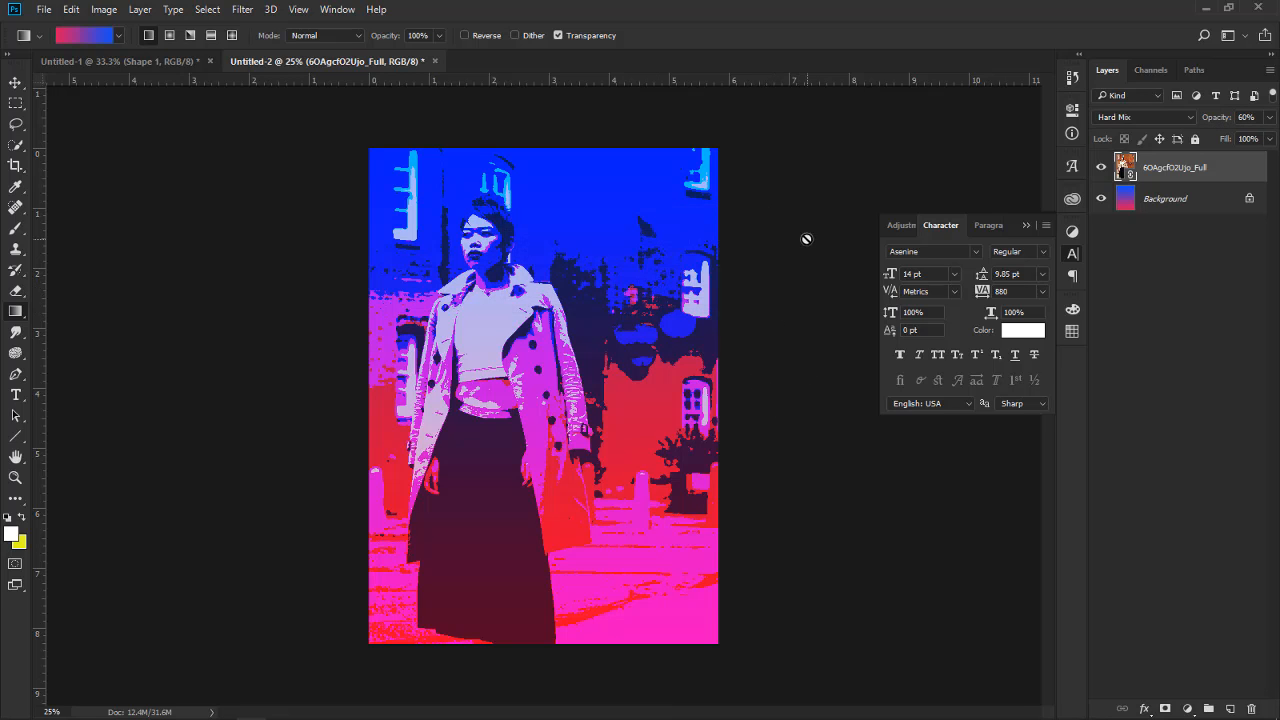
pyautogui.click(826, 215)
pyautogui.click(645, 283)
pyautogui.click(248, 300)
pyautogui.click(640, 284)
pyautogui.click(850, 205)
pyautogui.click(666, 283)
pyautogui.click(840, 164)
pyautogui.click(670, 285)
# Add the white text URBAN as a new text layer over the woman's torso
pyautogui.click(17, 396)
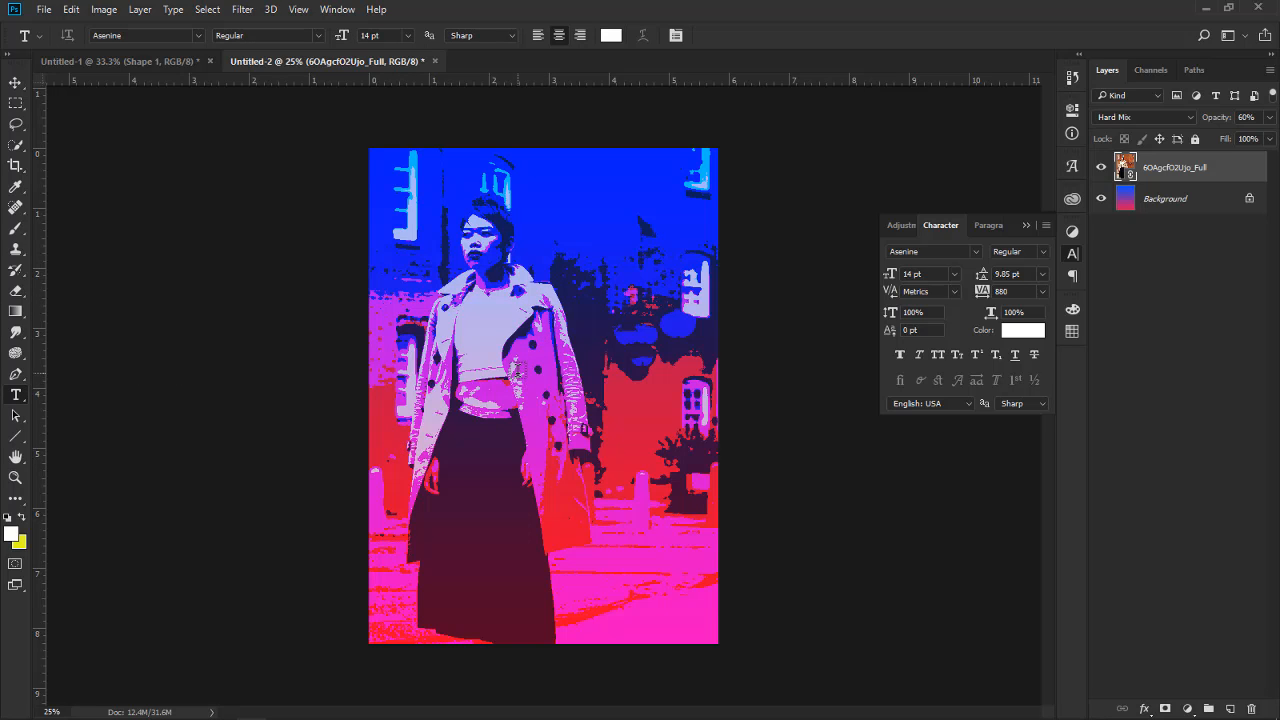
pyautogui.click(508, 345)
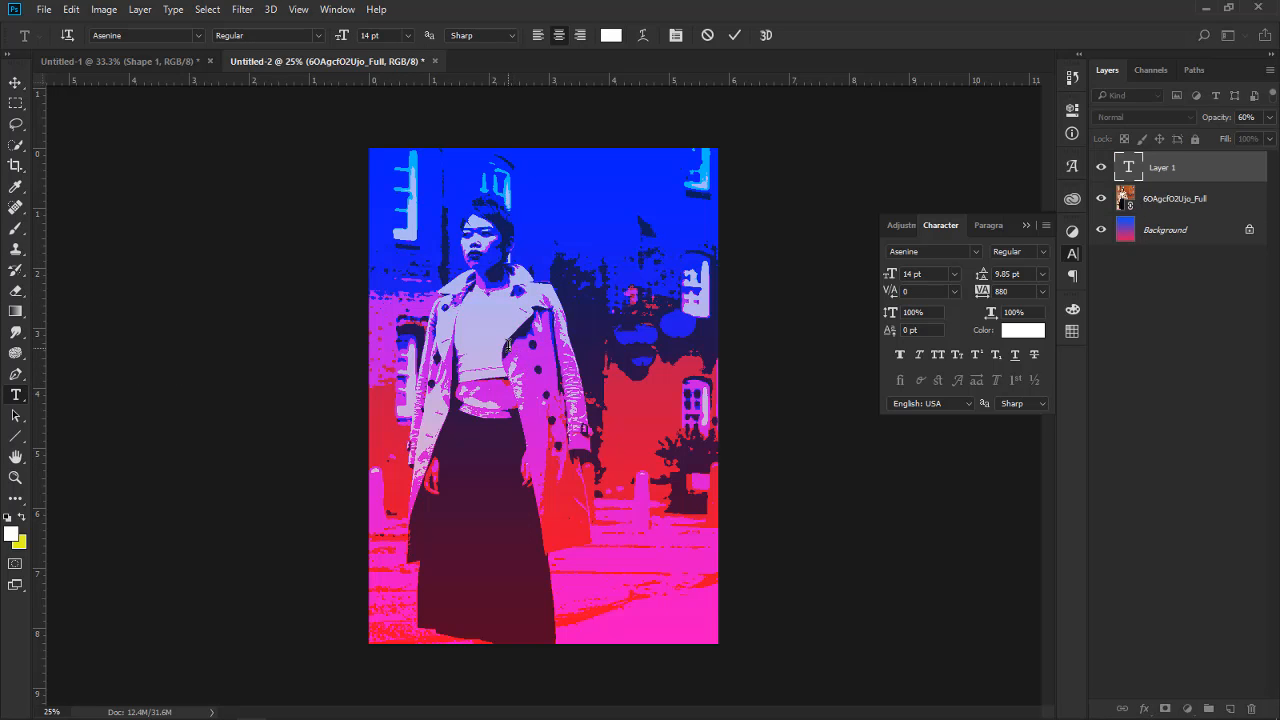
pyautogui.write('URBAN')
pyautogui.press('BackSpace')
pyautogui.write('N')
pyautogui.click(15, 82)
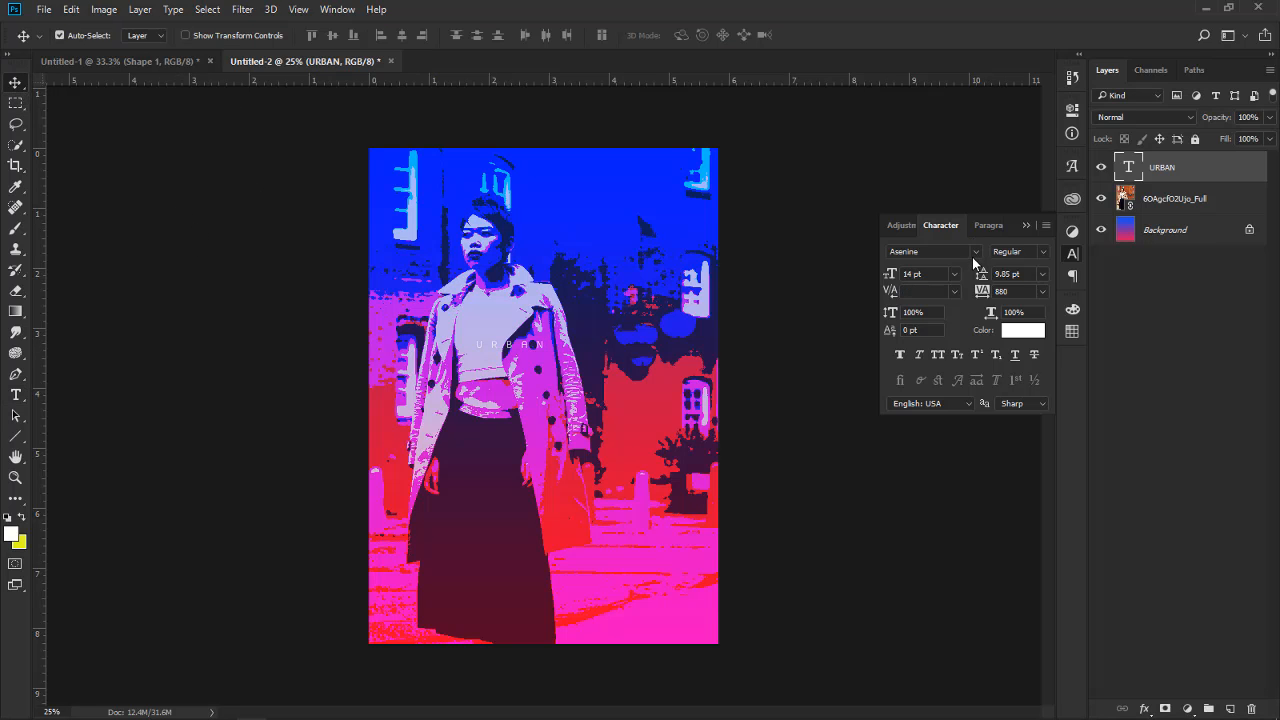
# Set the URBAN text to the Interceptor font at 72 pt
pyautogui.click(975, 251)
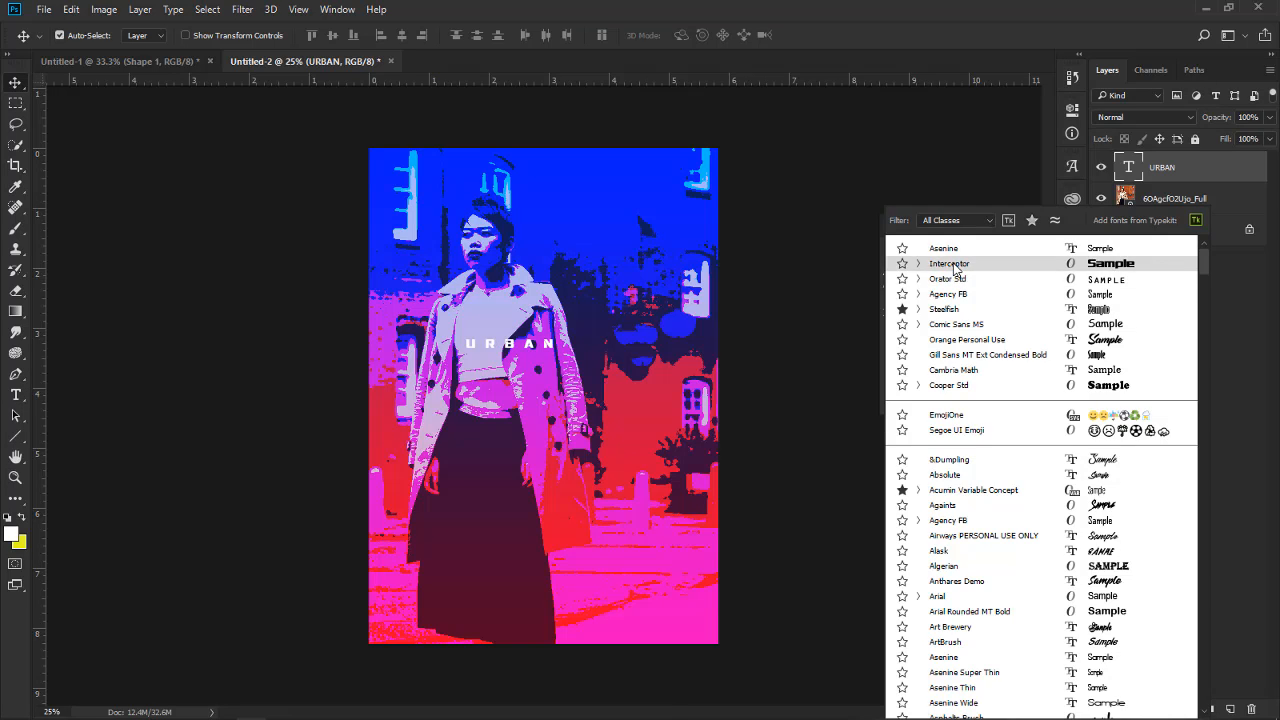
pyautogui.click(950, 264)
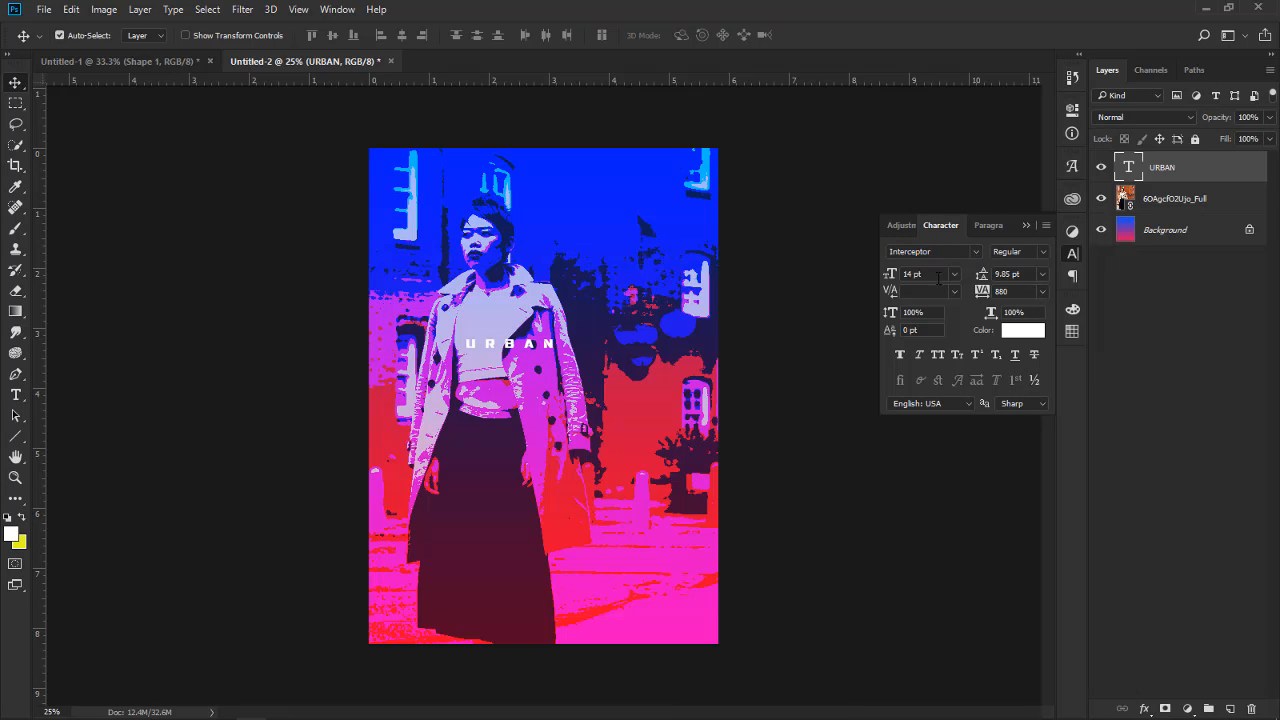
pyautogui.click(955, 276)
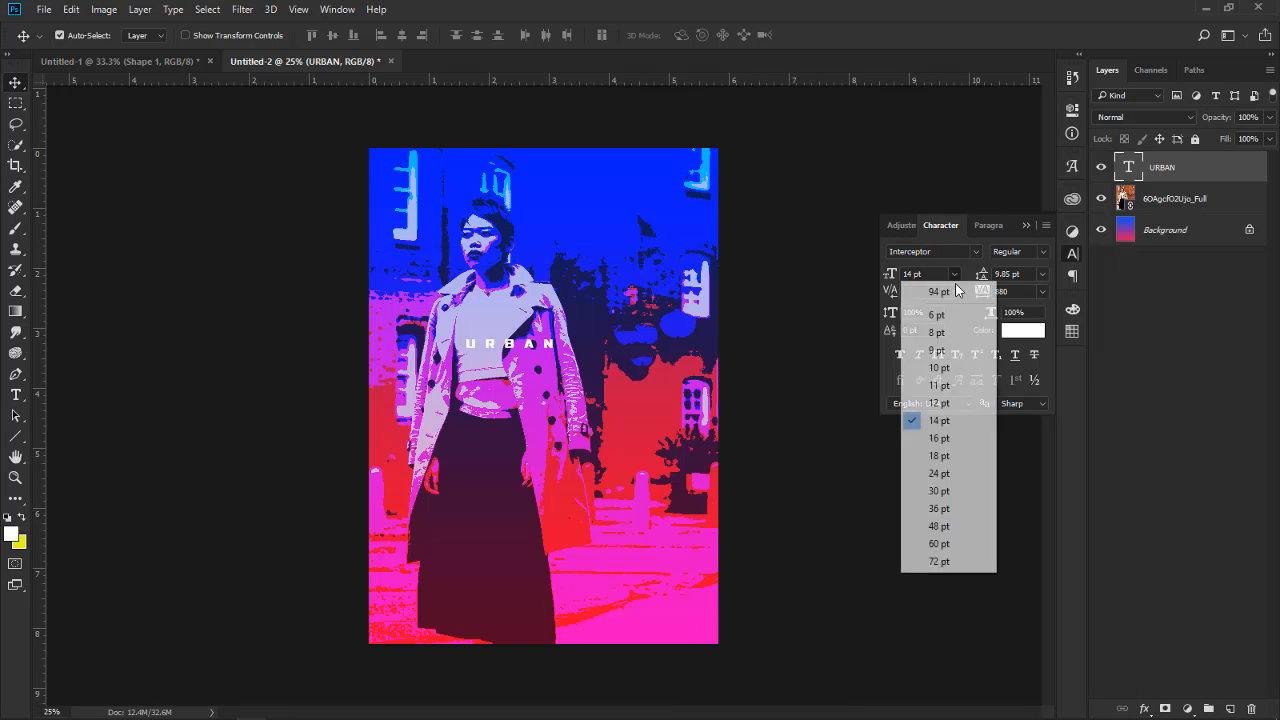
pyautogui.click(943, 557)
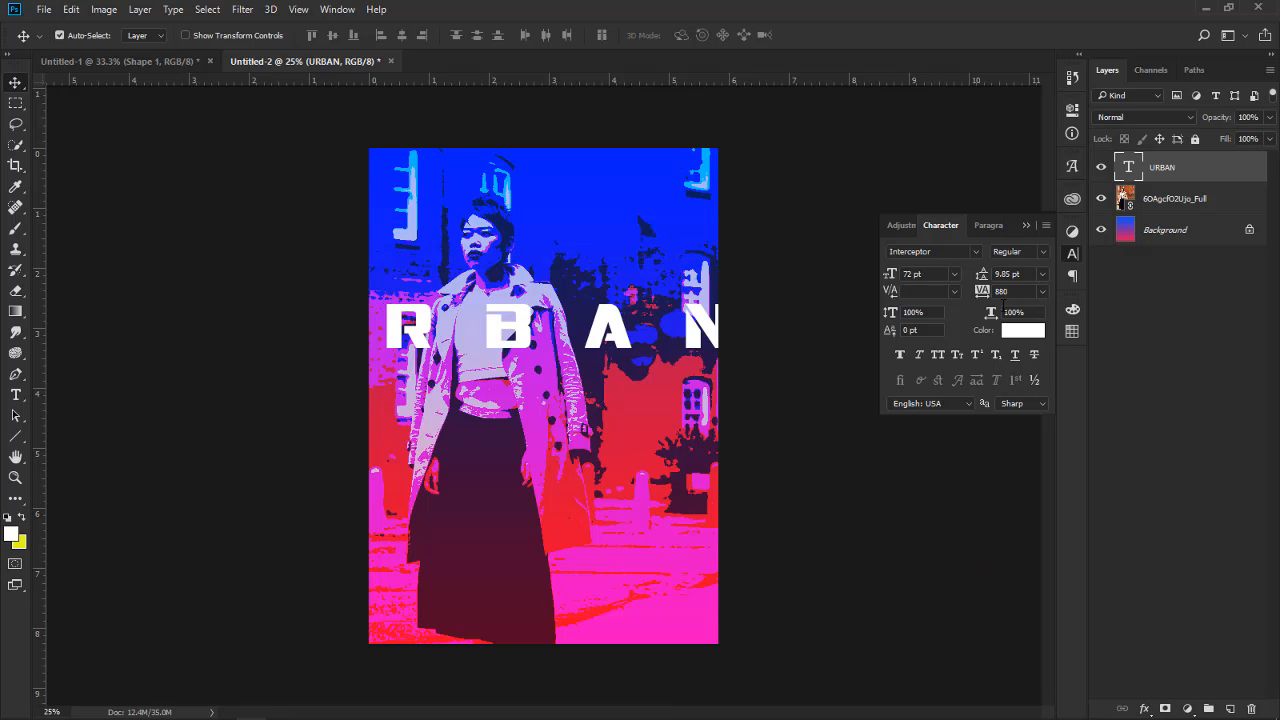
# Reduce the URBAN text's tracking to 500 and shift the text right so it spans the canvas width
pyautogui.moveTo(989, 301); pyautogui.dragTo(978, 302)
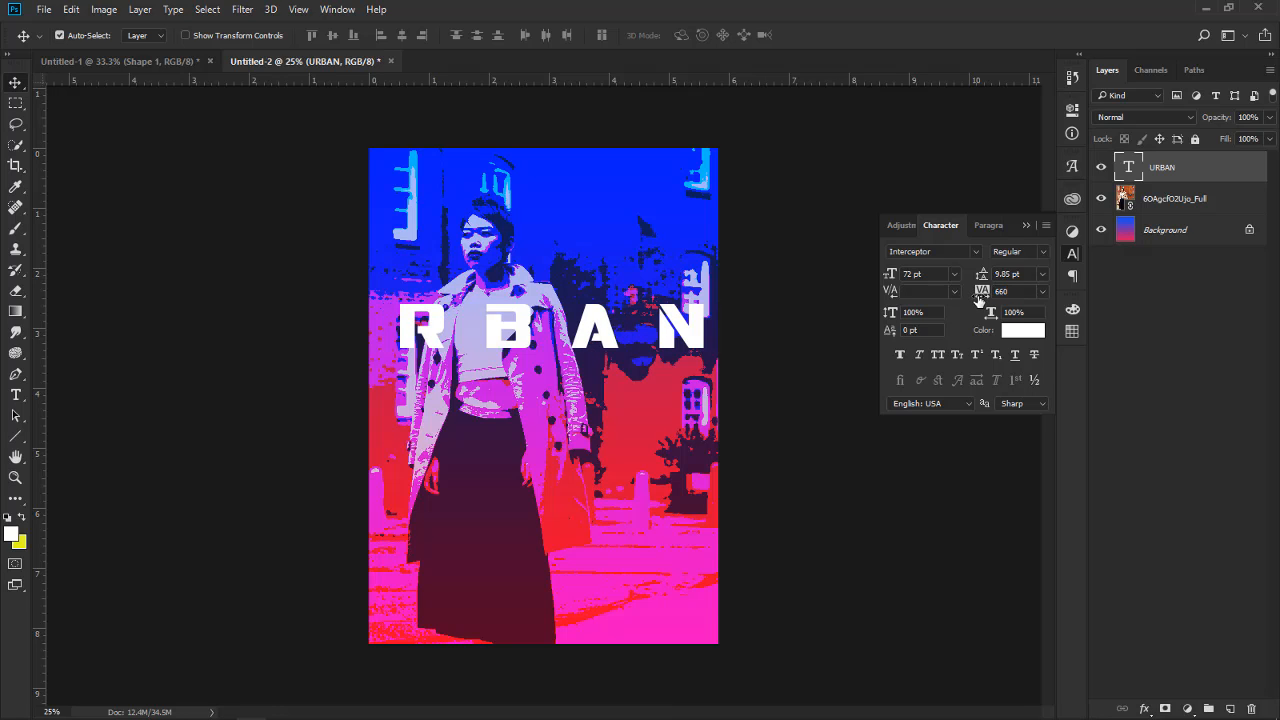
pyautogui.moveTo(978, 302); pyautogui.dragTo(974, 301)
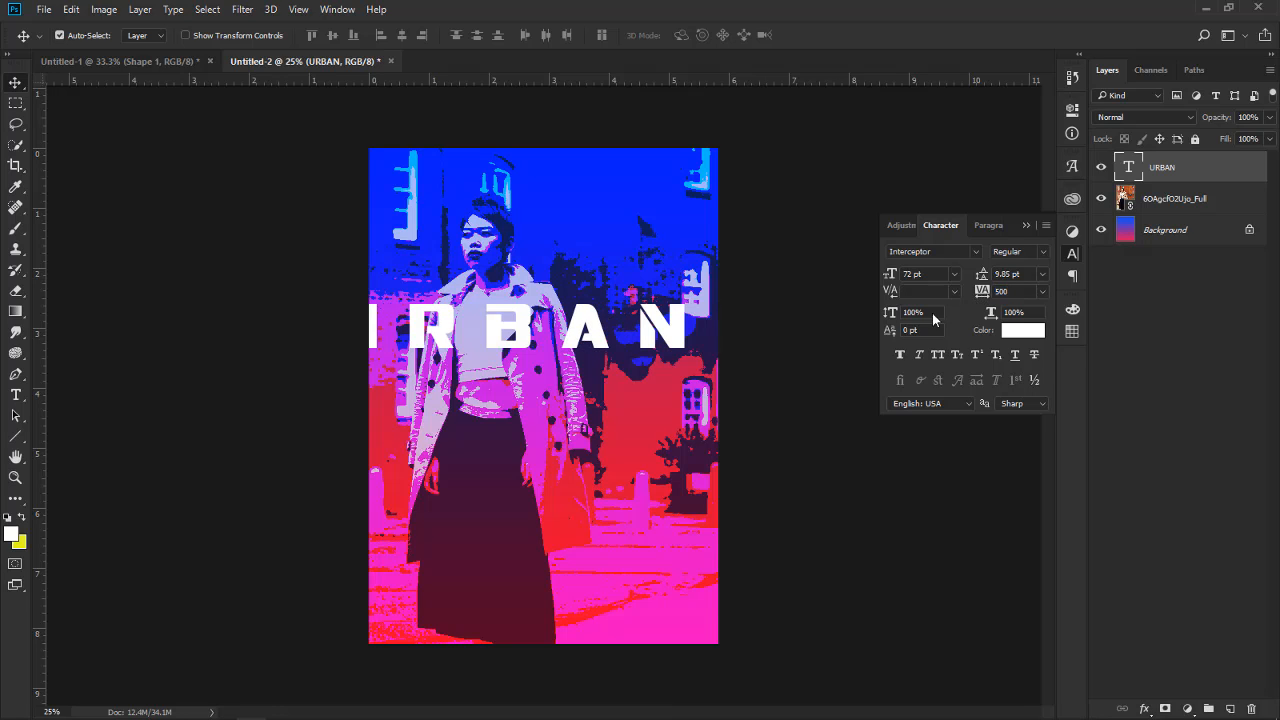
pyautogui.moveTo(695, 345); pyautogui.dragTo(736, 344)
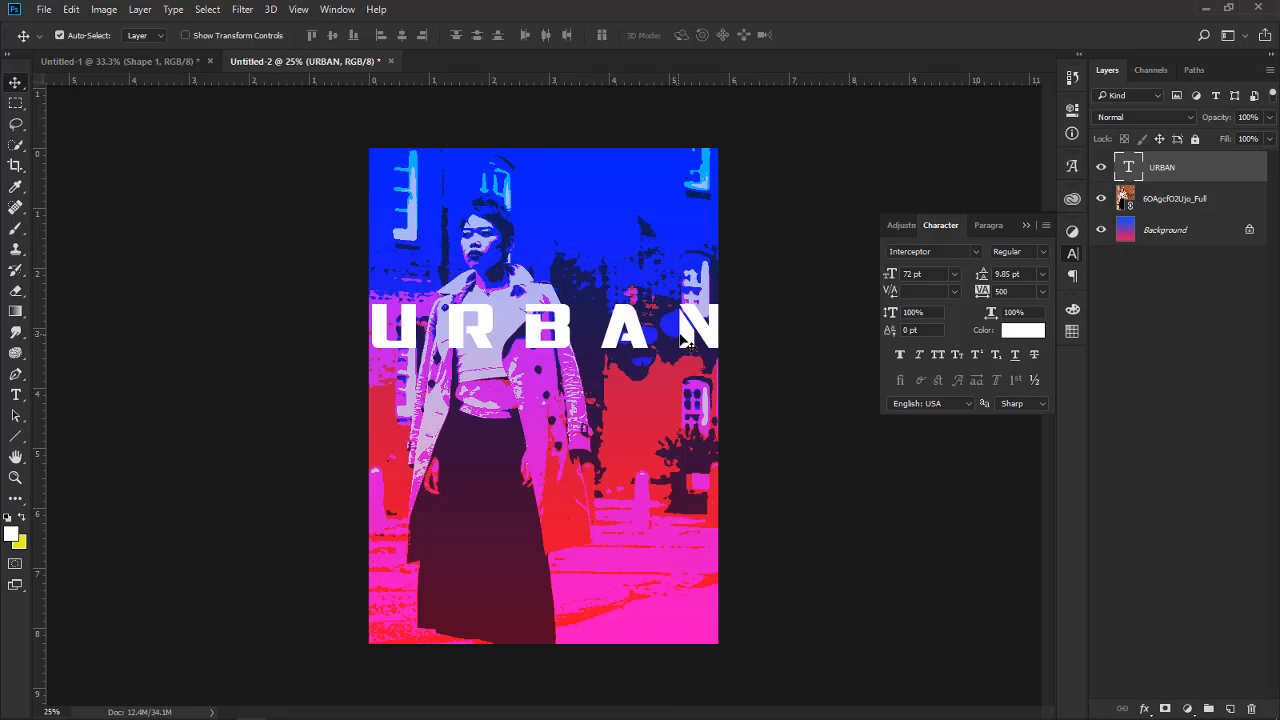
# Nudge the URBAN text slightly left and add LOOKS as a new white text layer beneath it
pyautogui.moveTo(687, 340); pyautogui.dragTo(684, 340)
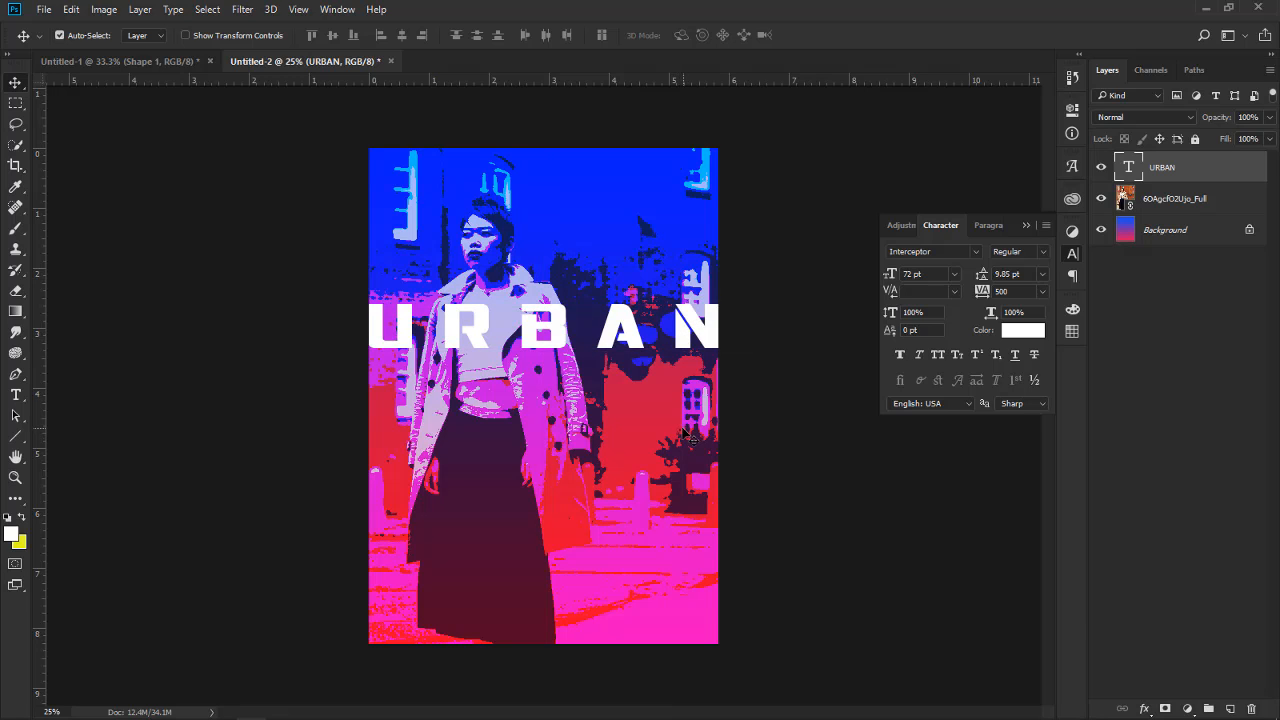
pyautogui.click(17, 397)
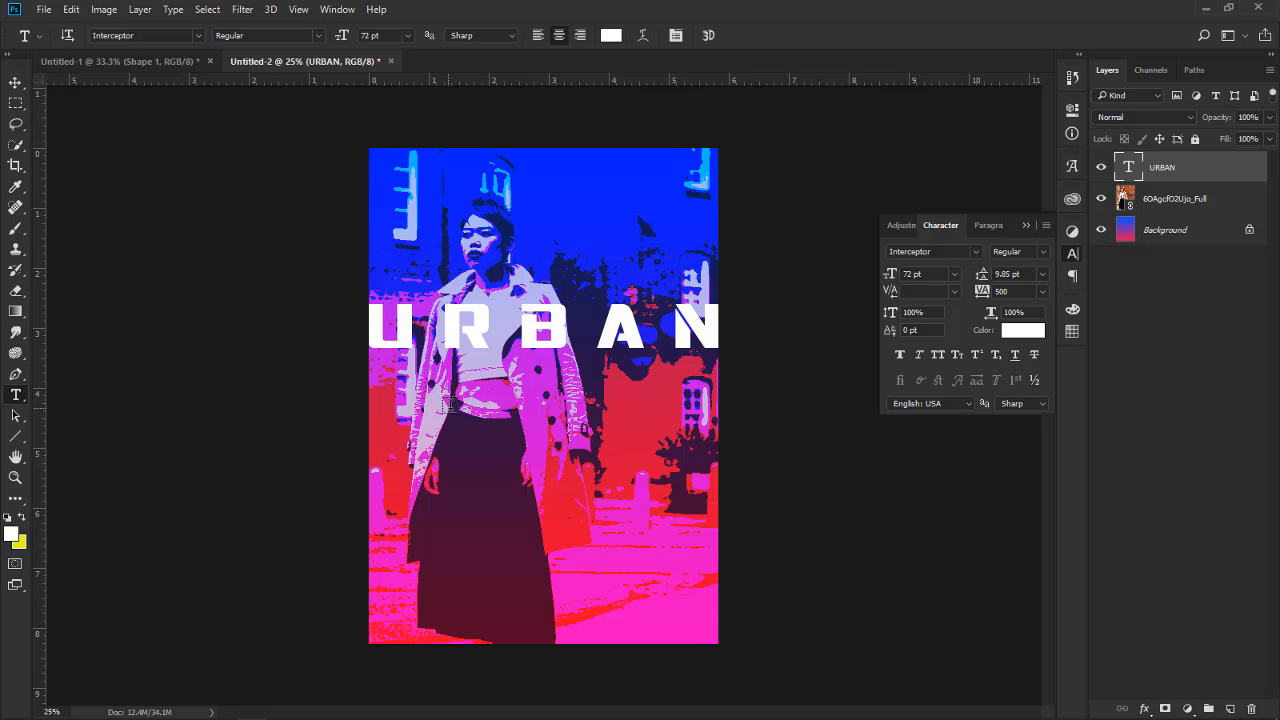
pyautogui.click(467, 413)
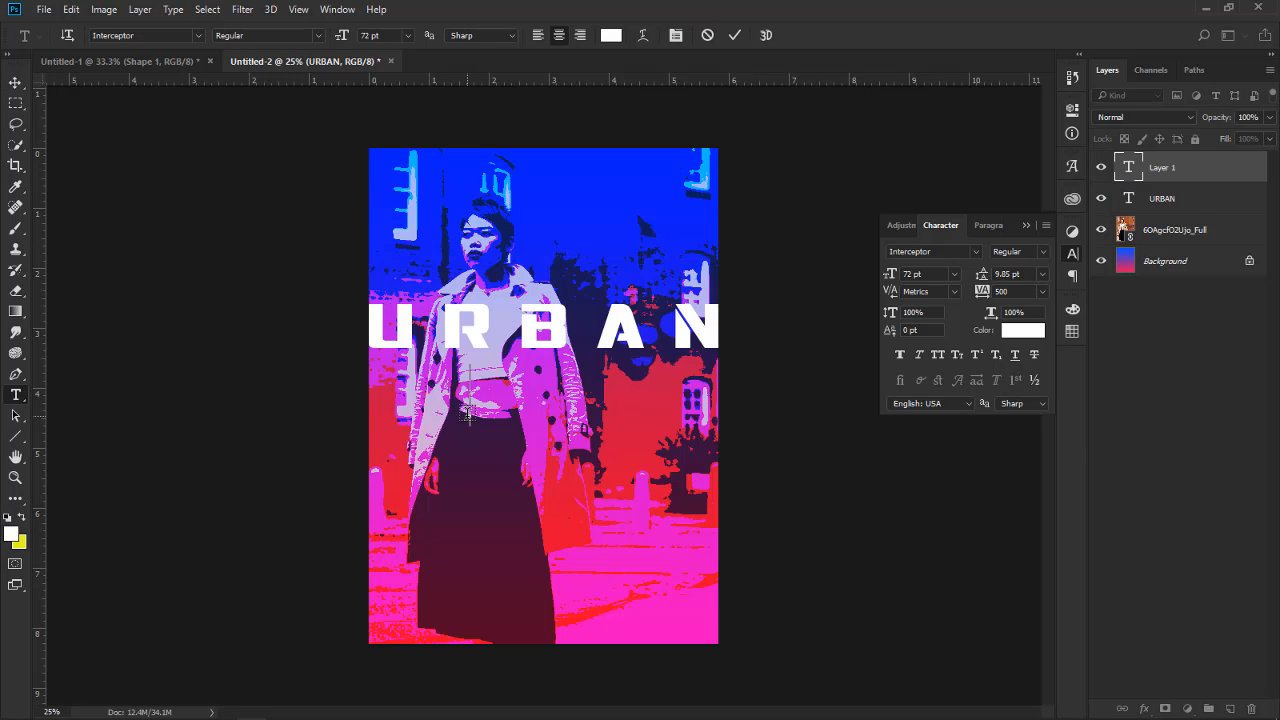
pyautogui.write('LOOKS')
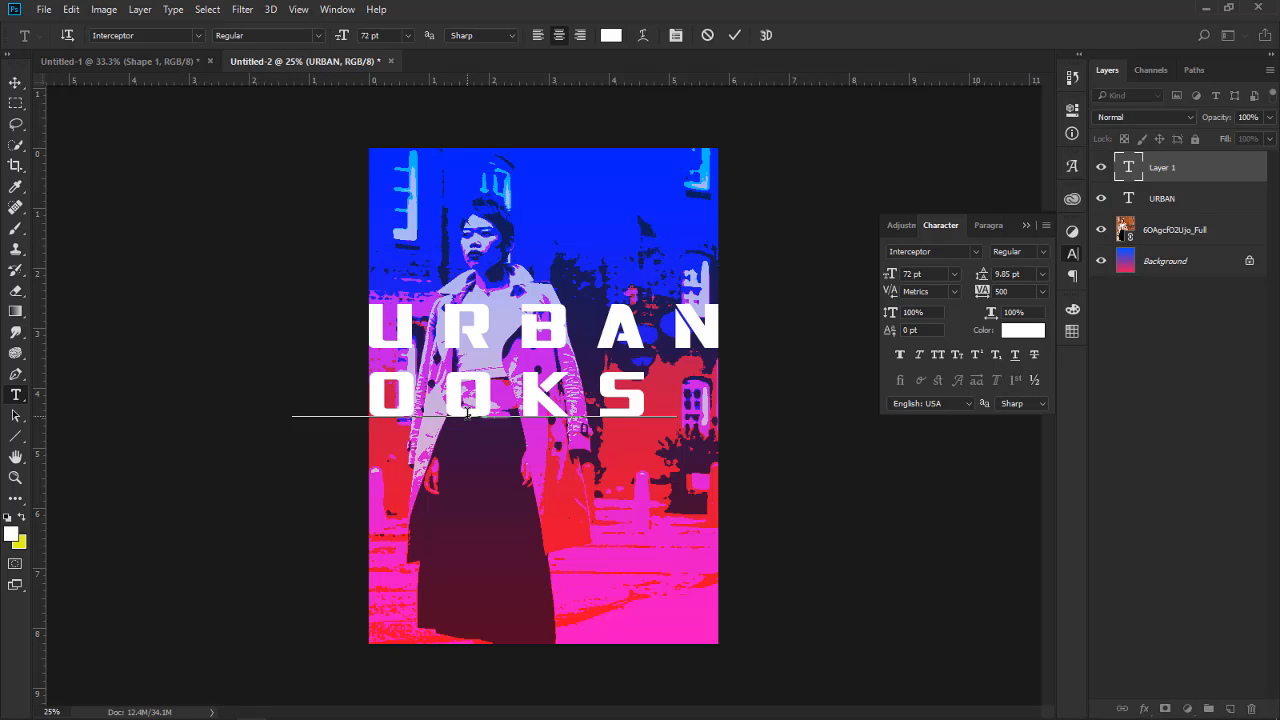
pyautogui.click(16, 82)
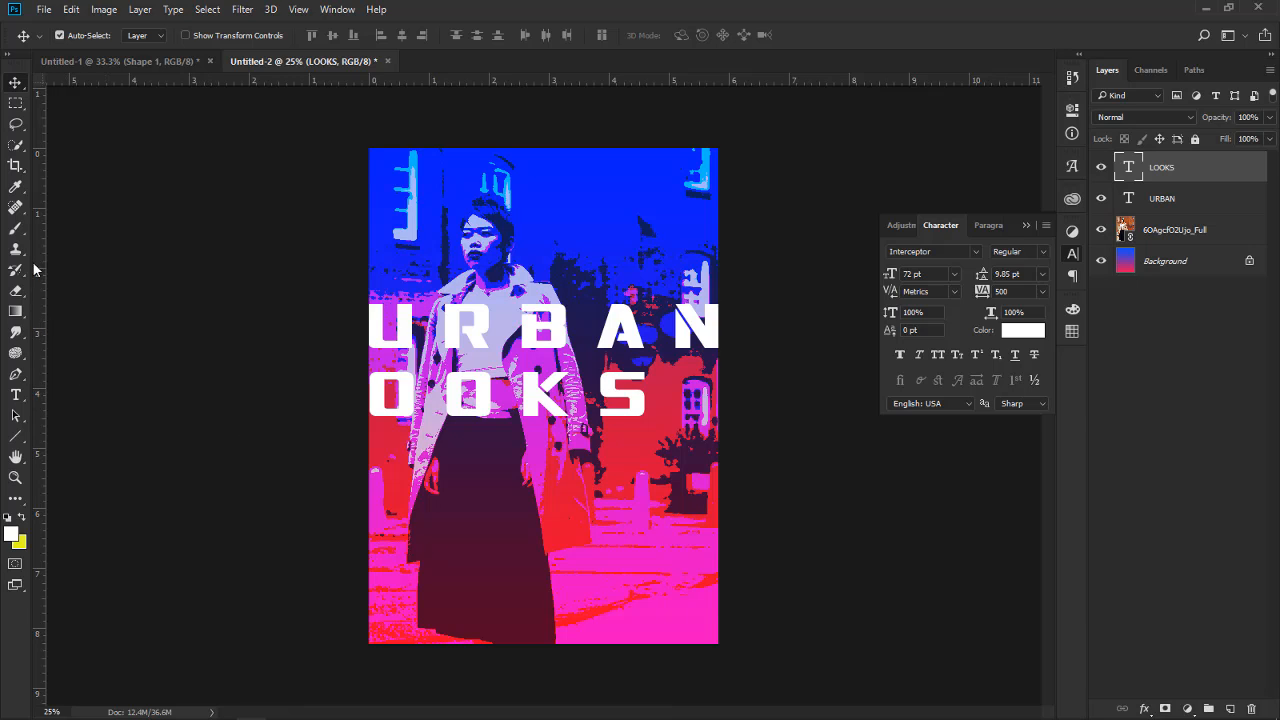
# Add OCT2018 as a new text layer over the woman's skirt using the Vertical Type tool
pyautogui.click(16, 396)
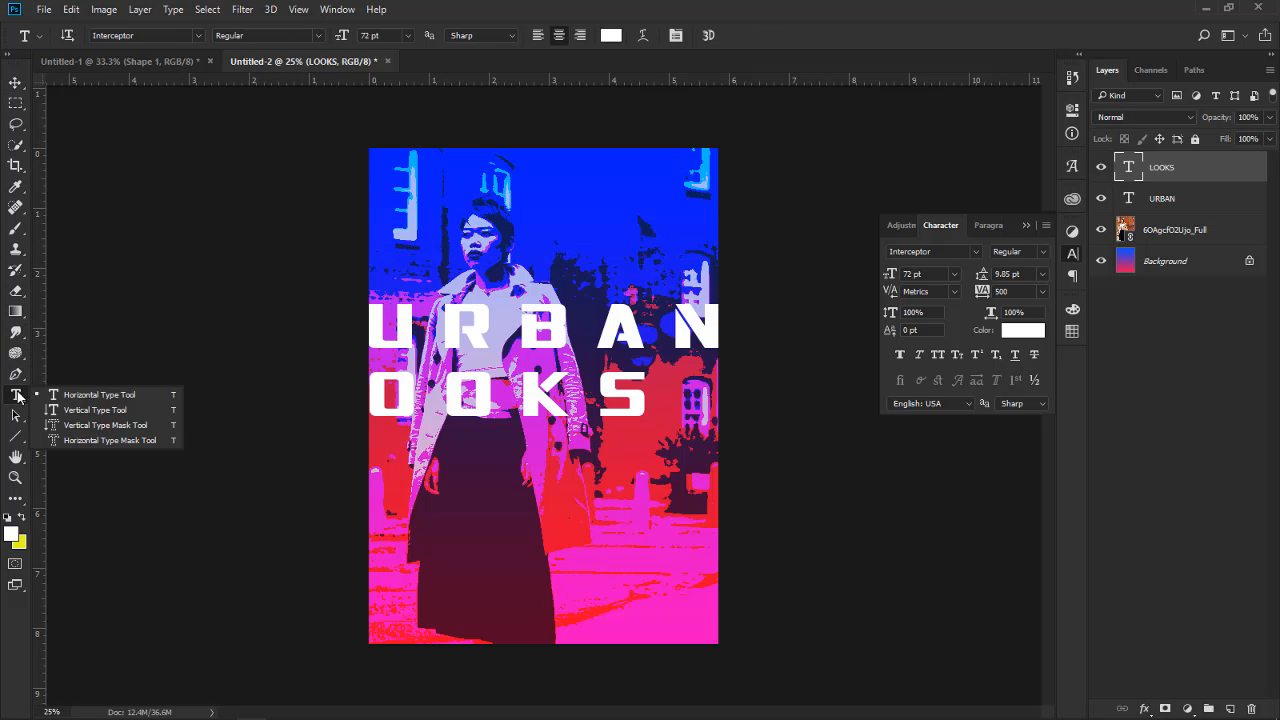
pyautogui.click(82, 410)
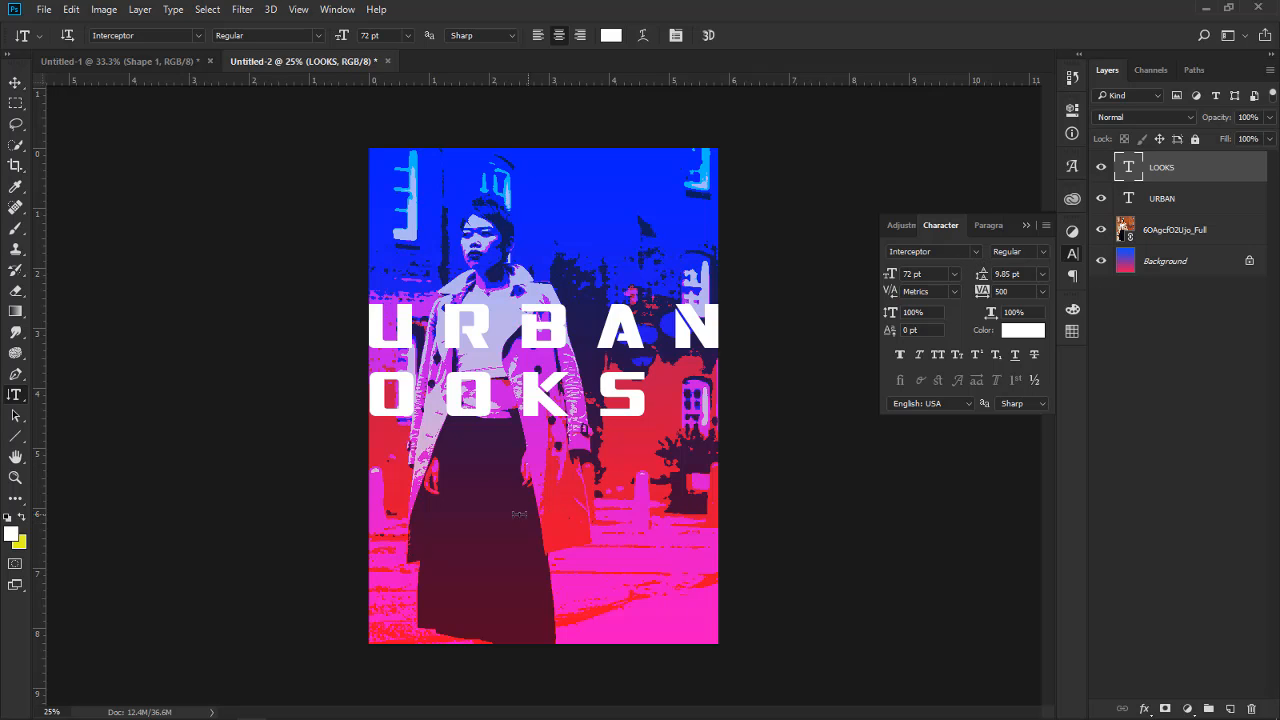
pyautogui.click(510, 488)
pyautogui.write('SD')
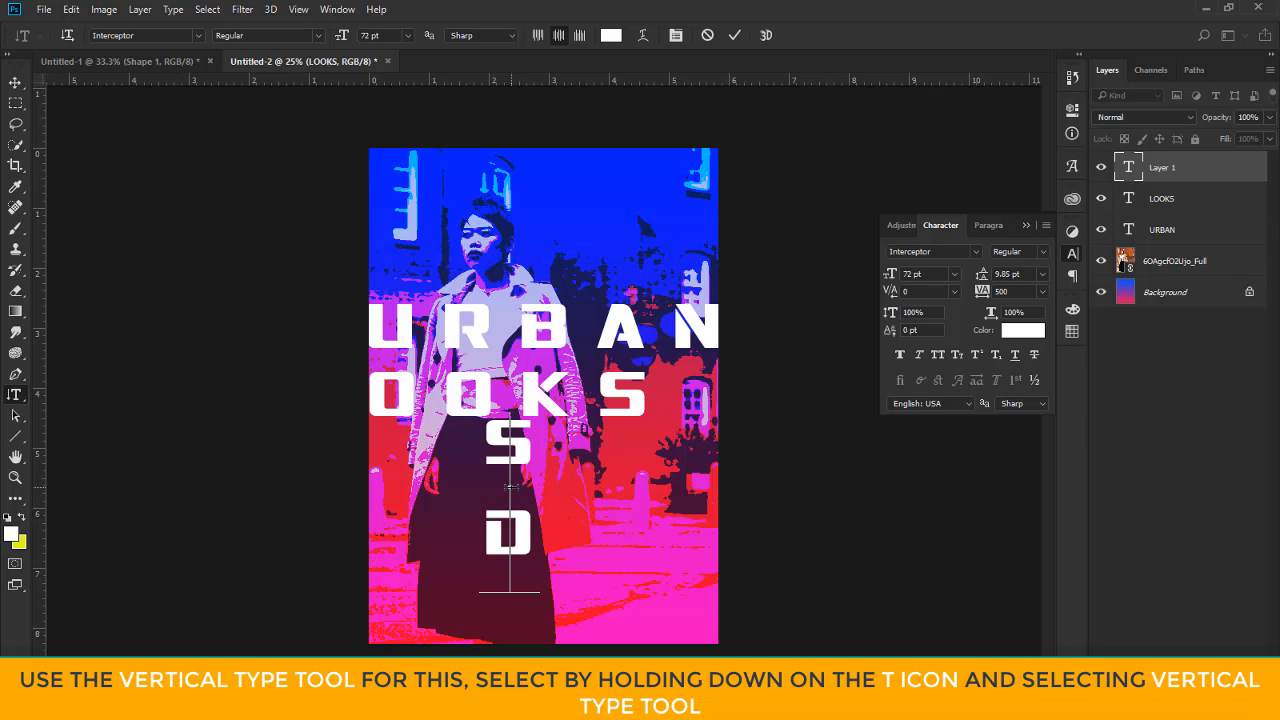
pyautogui.press('BackSpace')
pyautogui.press('BackSpace')
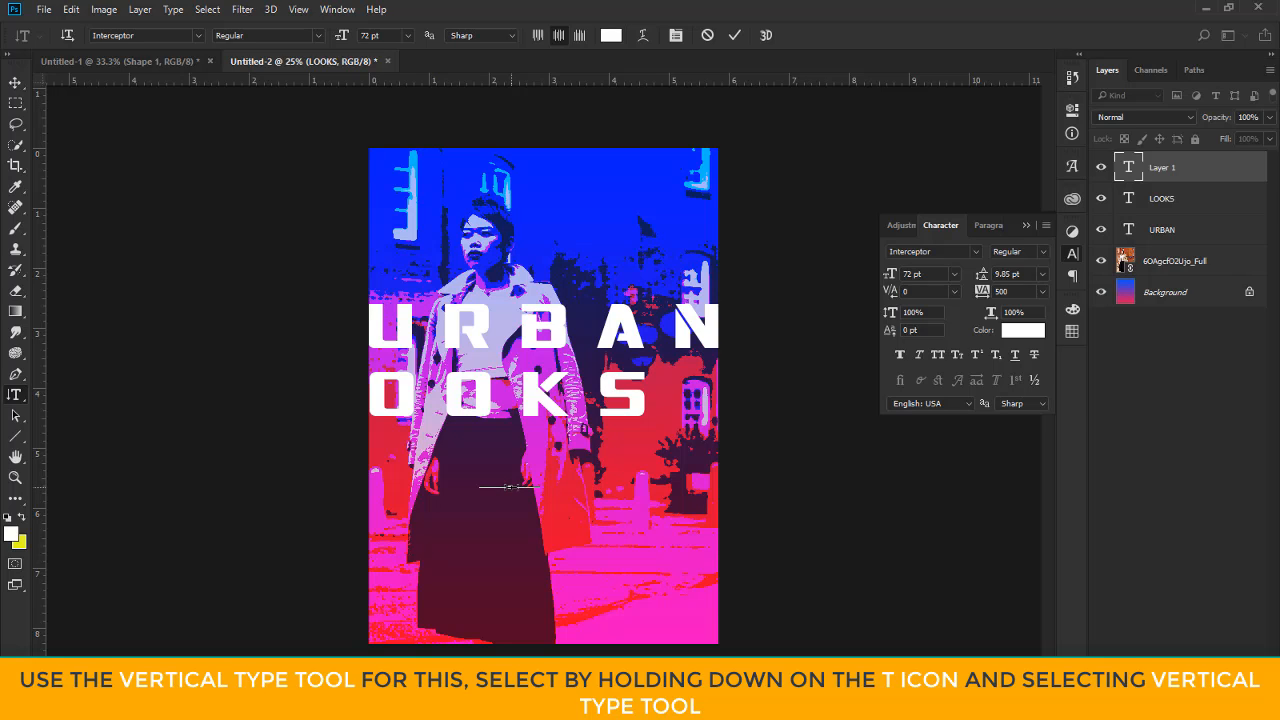
pyautogui.write('OC')
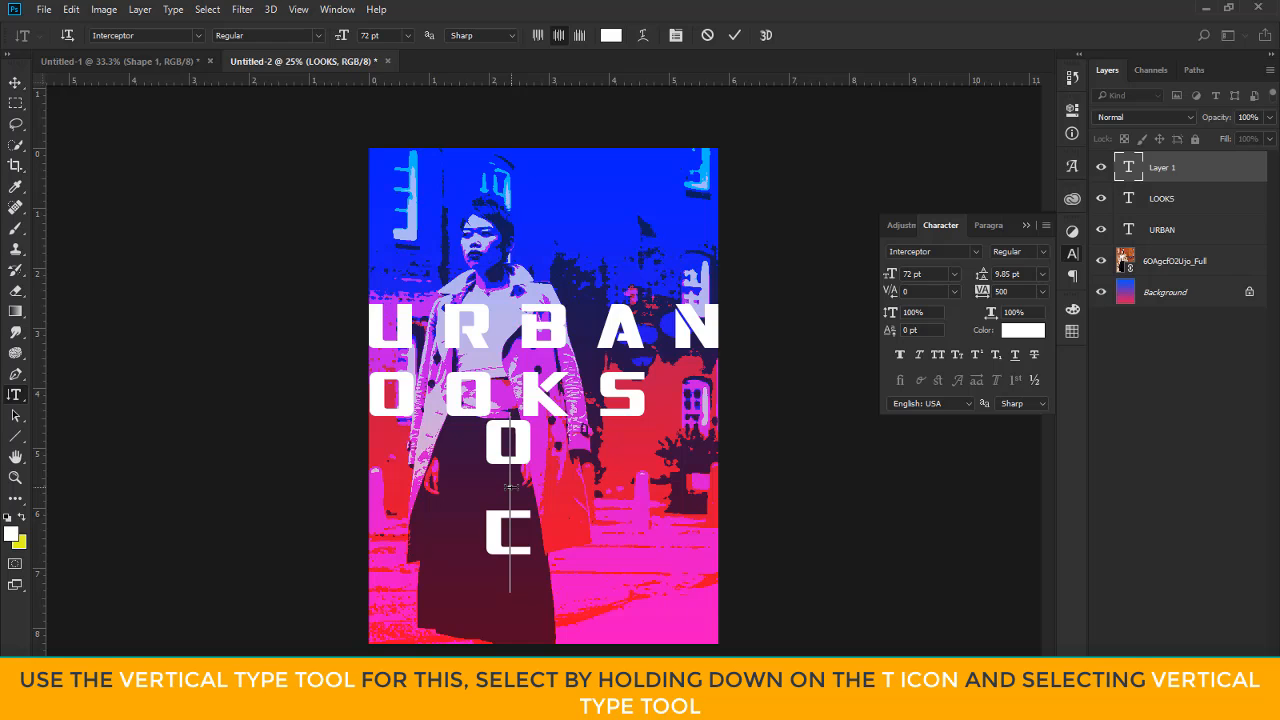
pyautogui.write('T20')
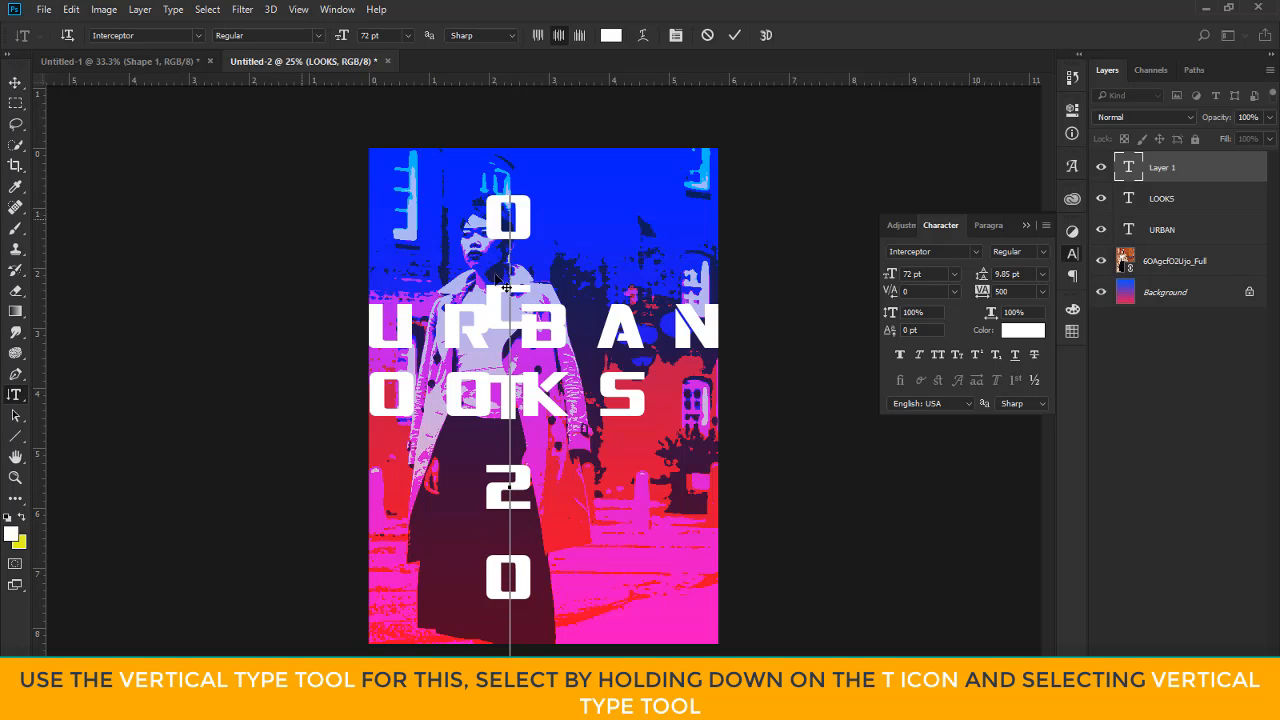
pyautogui.click(15, 82)
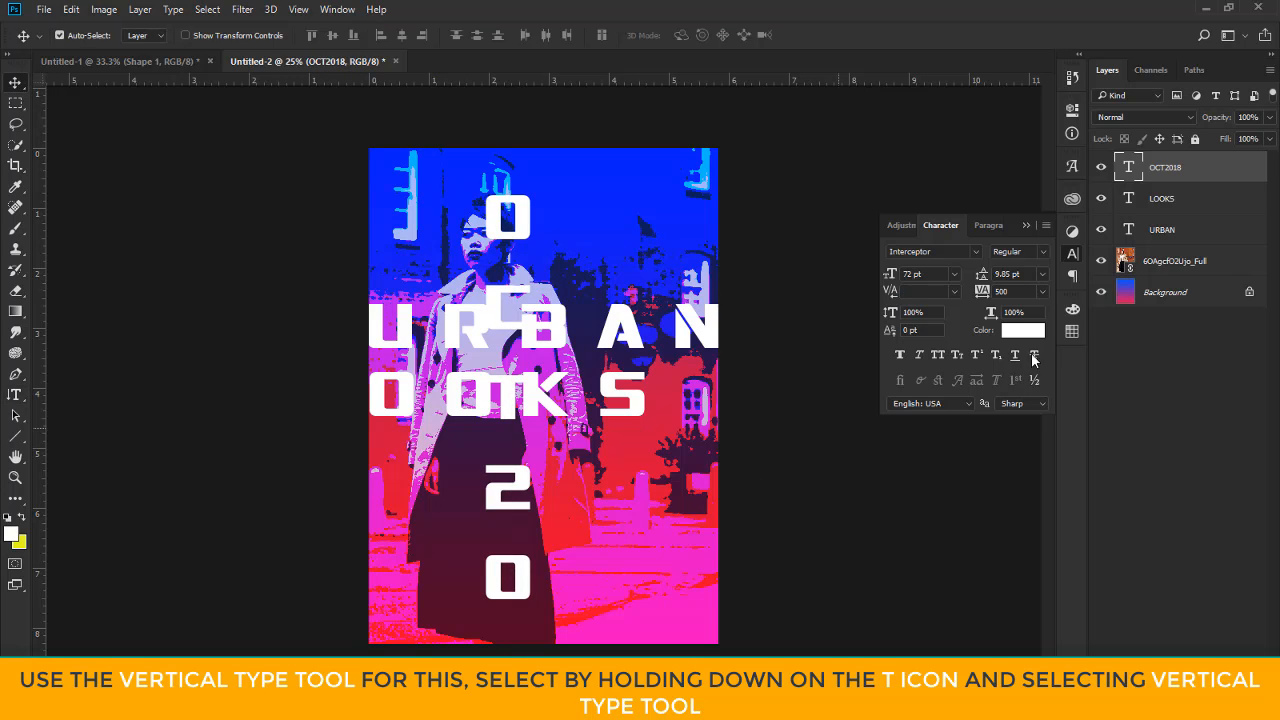
# Reduce the vertical OCT2018 text to 18 pt and position it just below the K of LOOKS
pyautogui.click(954, 277)
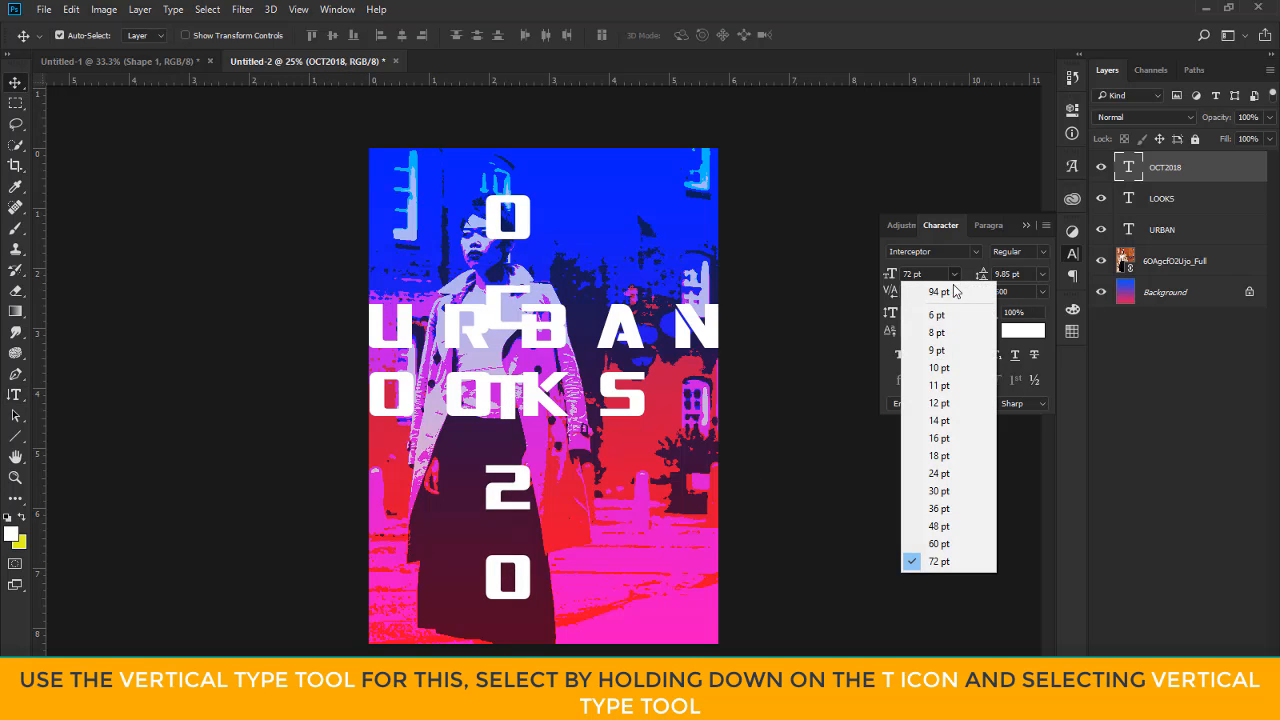
pyautogui.click(946, 456)
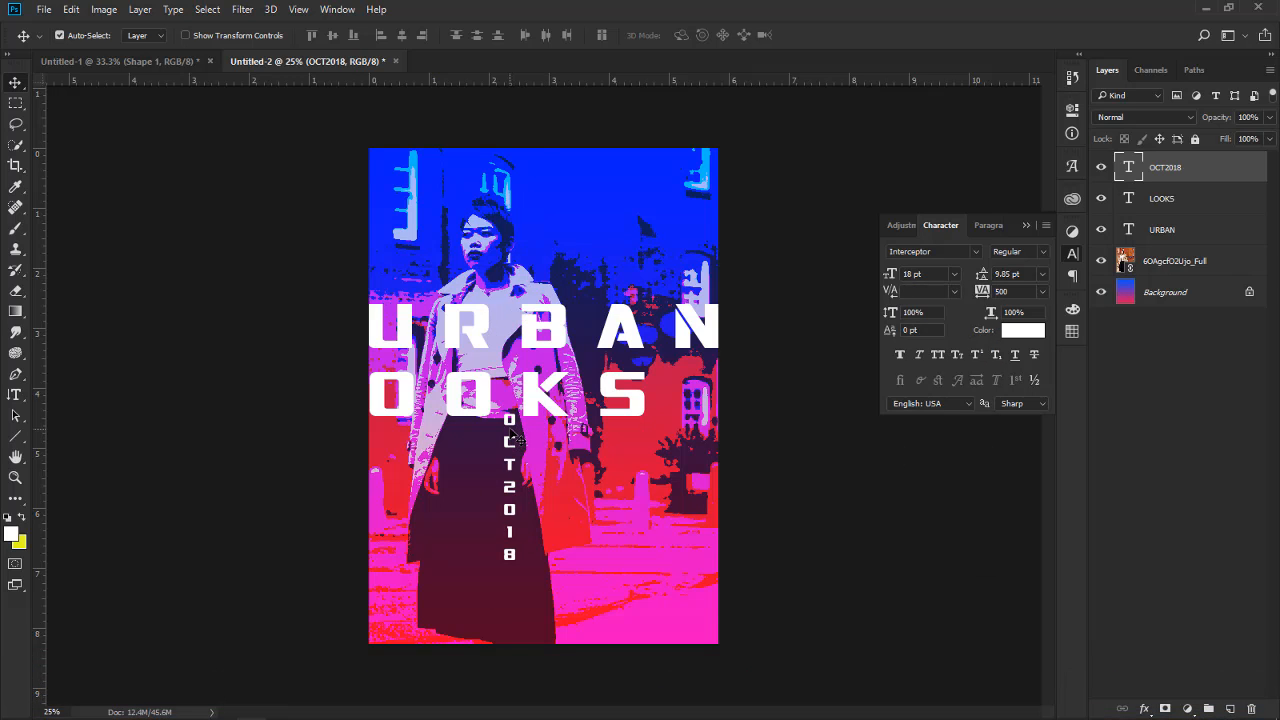
pyautogui.moveTo(510, 437)
pyautogui.mouseDown()
pyautogui.moveTo(537, 432)
pyautogui.moveTo(532, 441)
pyautogui.mouseUp()
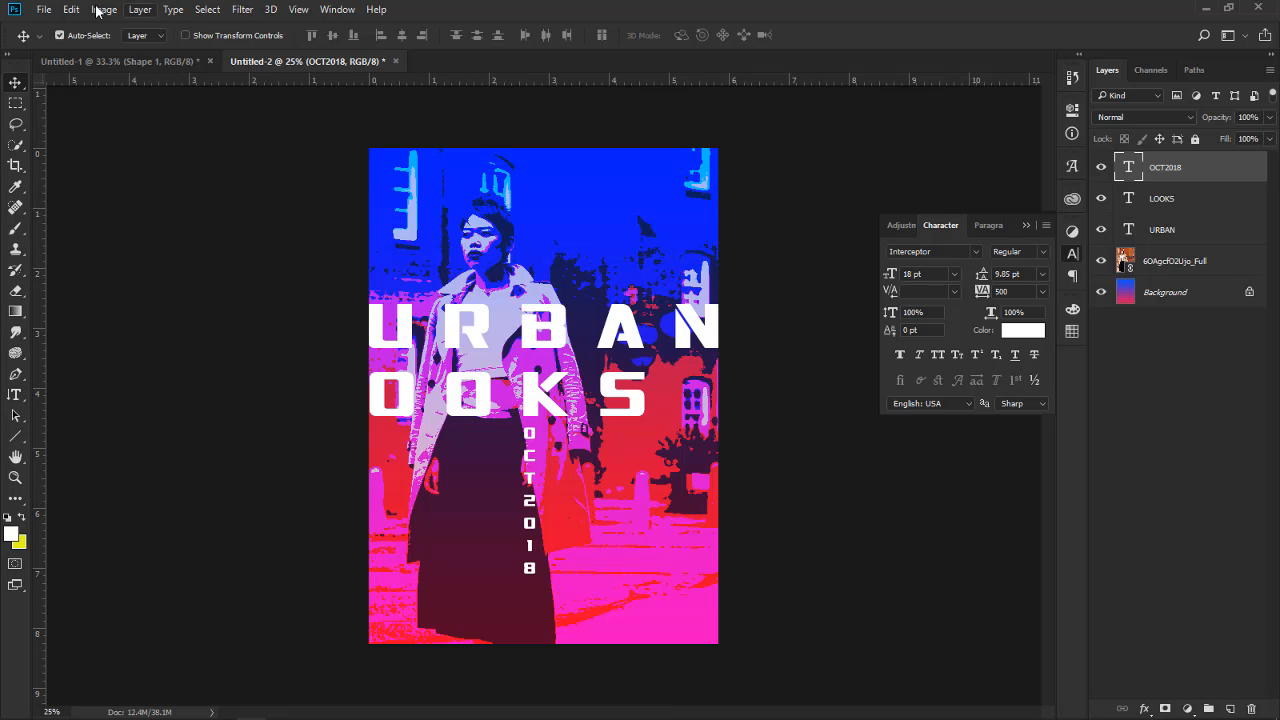
# Create a new landscape document, 8.268 x 5.827 inches at 300 pixels per inch, with a white background
pyautogui.click(42, 9)
pyautogui.click(58, 27)
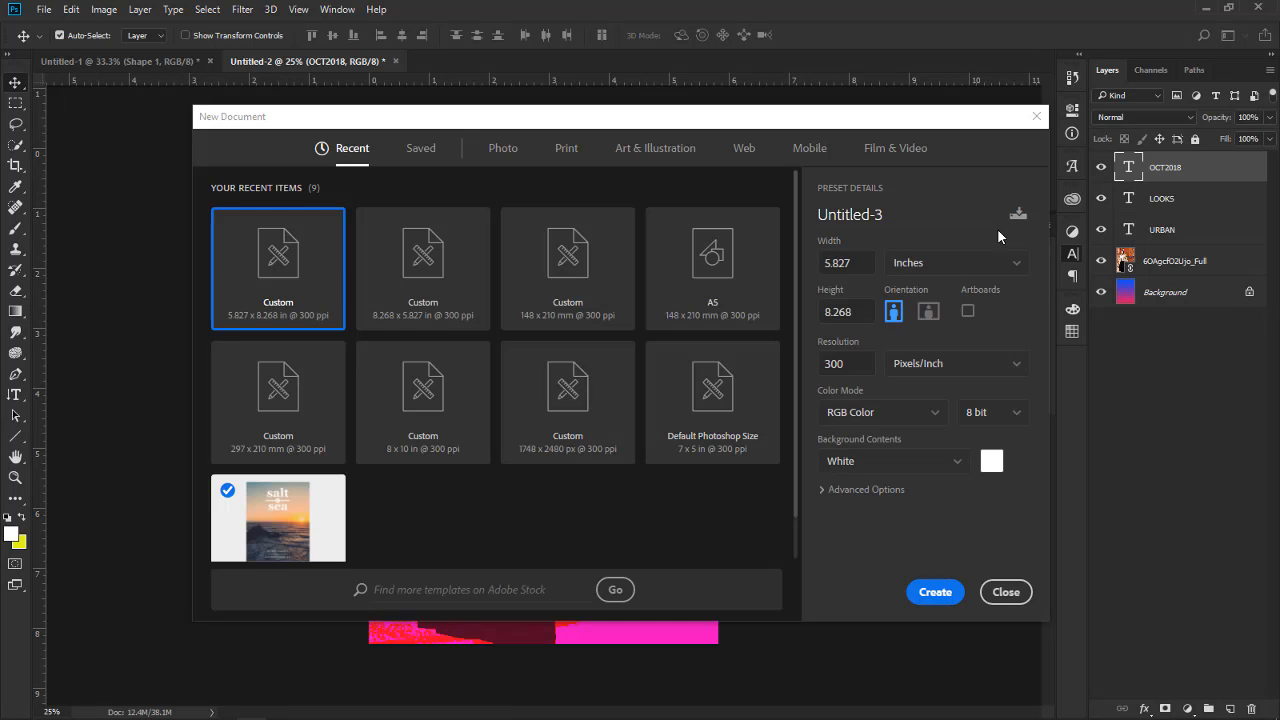
pyautogui.click(928, 314)
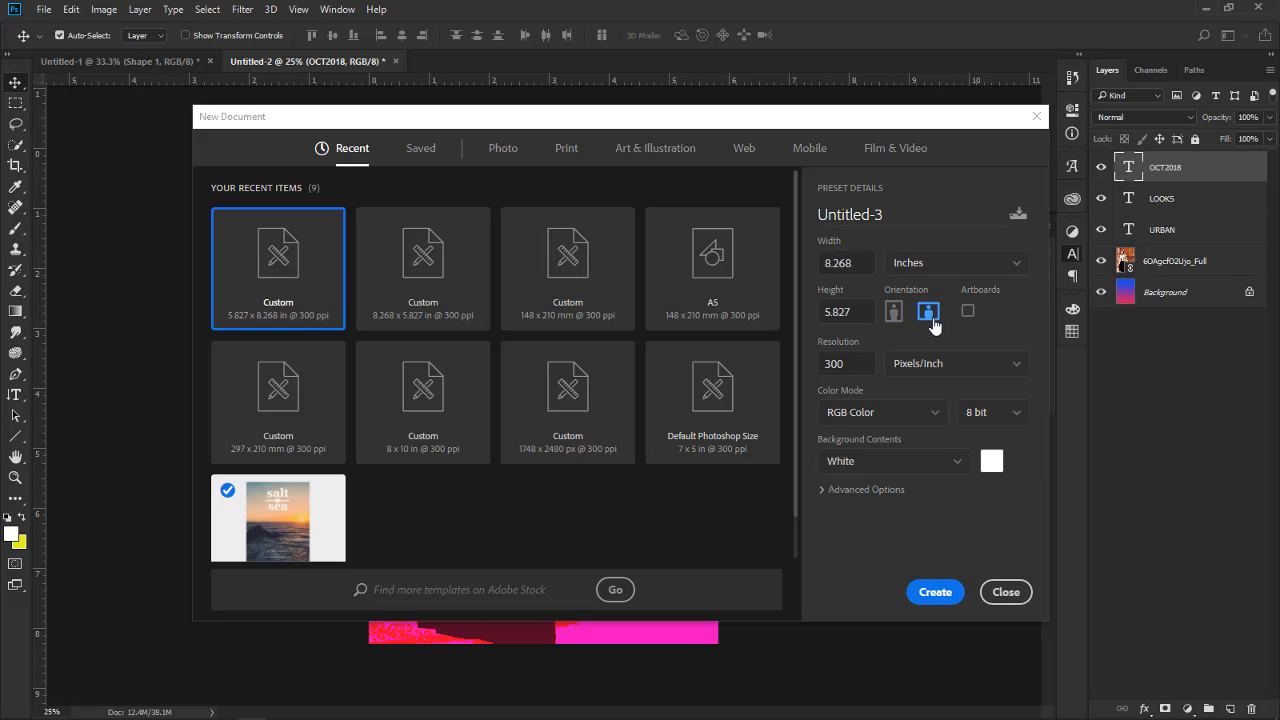
pyautogui.click(936, 593)
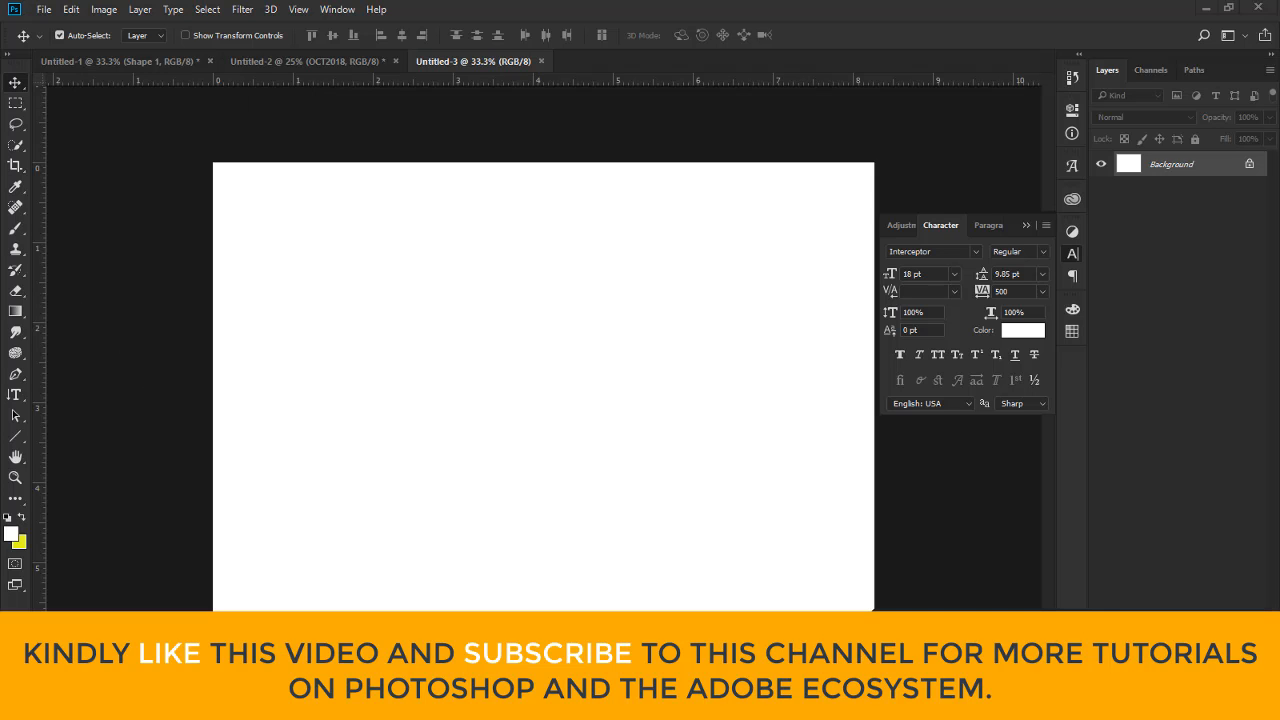
# Place the photo BdhM5wT0qk4_Full.jpg of the woman in a hat as a linked image in the landscape document
pyautogui.click(44, 9)
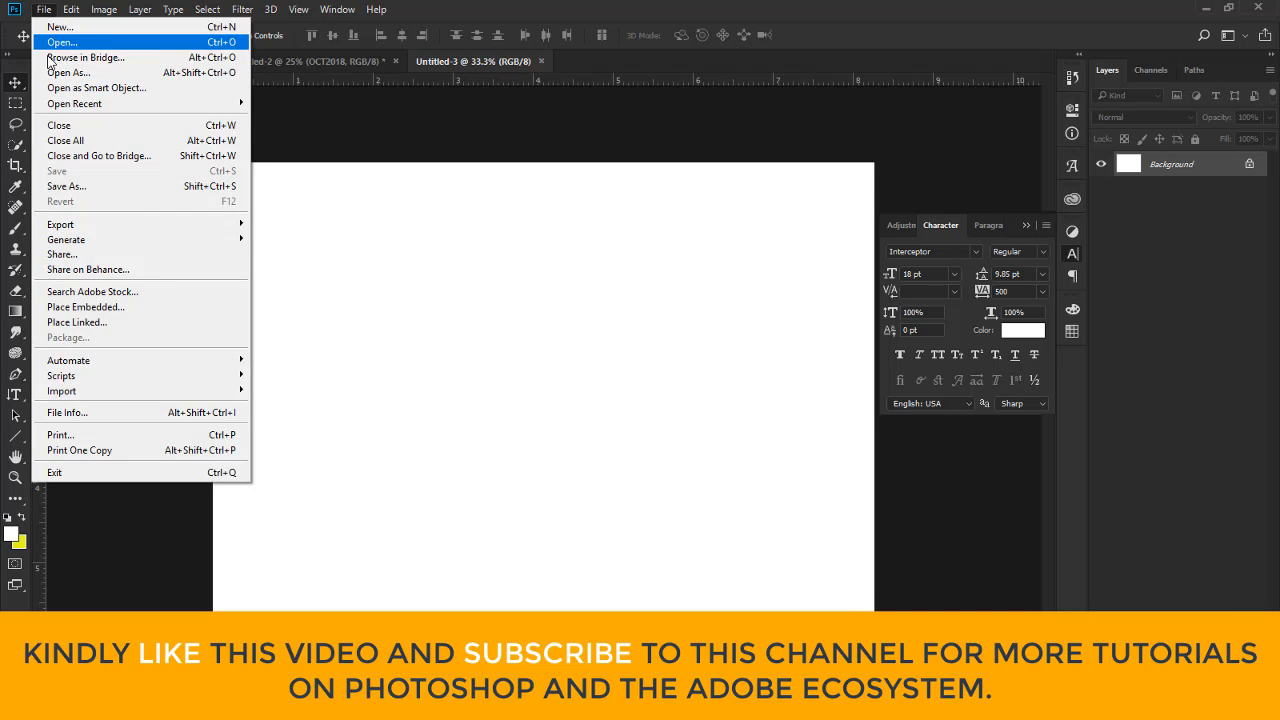
pyautogui.click(116, 331)
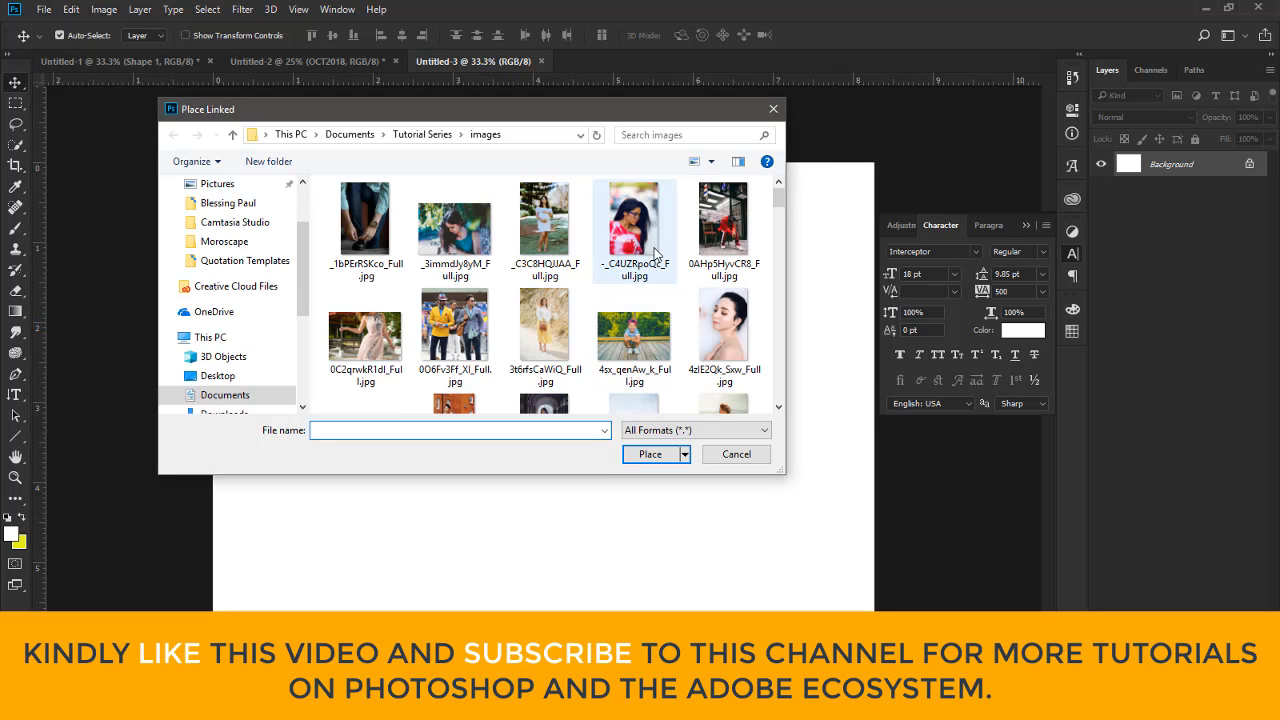
pyautogui.scroll(-1, 655, 253)
pyautogui.scroll(-1, 655, 253)
pyautogui.doubleClick(638, 243)
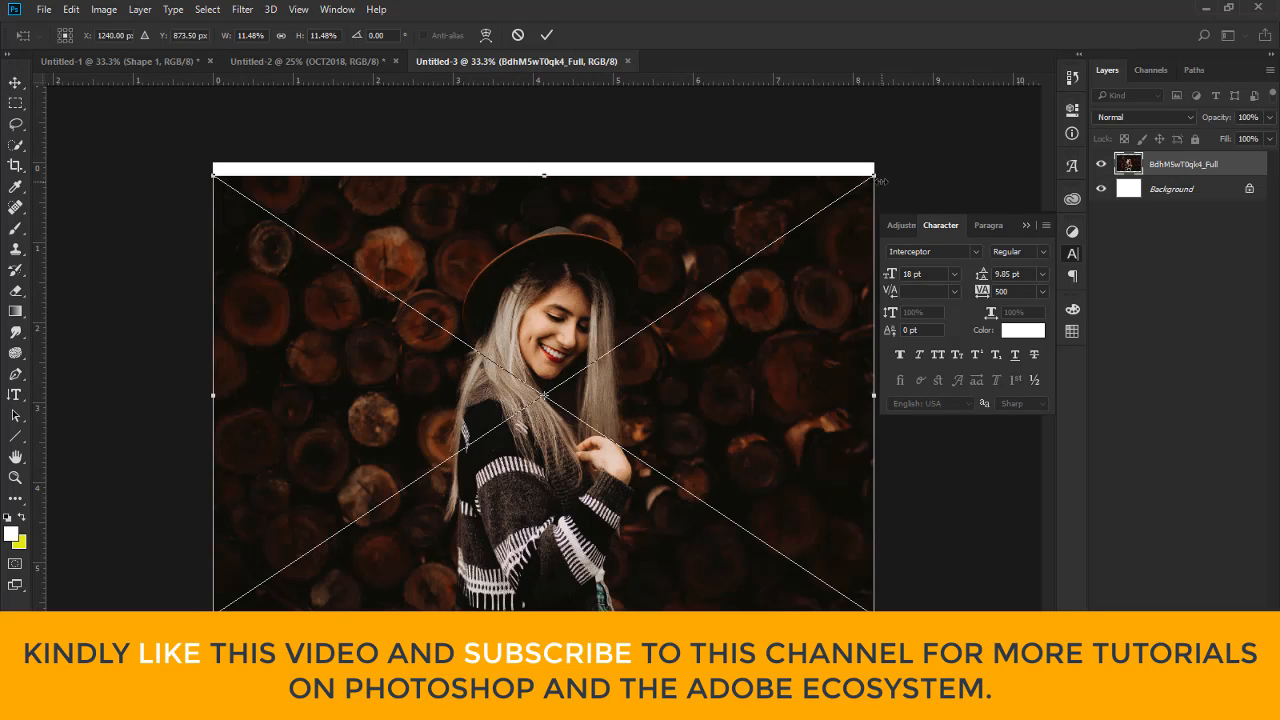
pyautogui.press('Return')
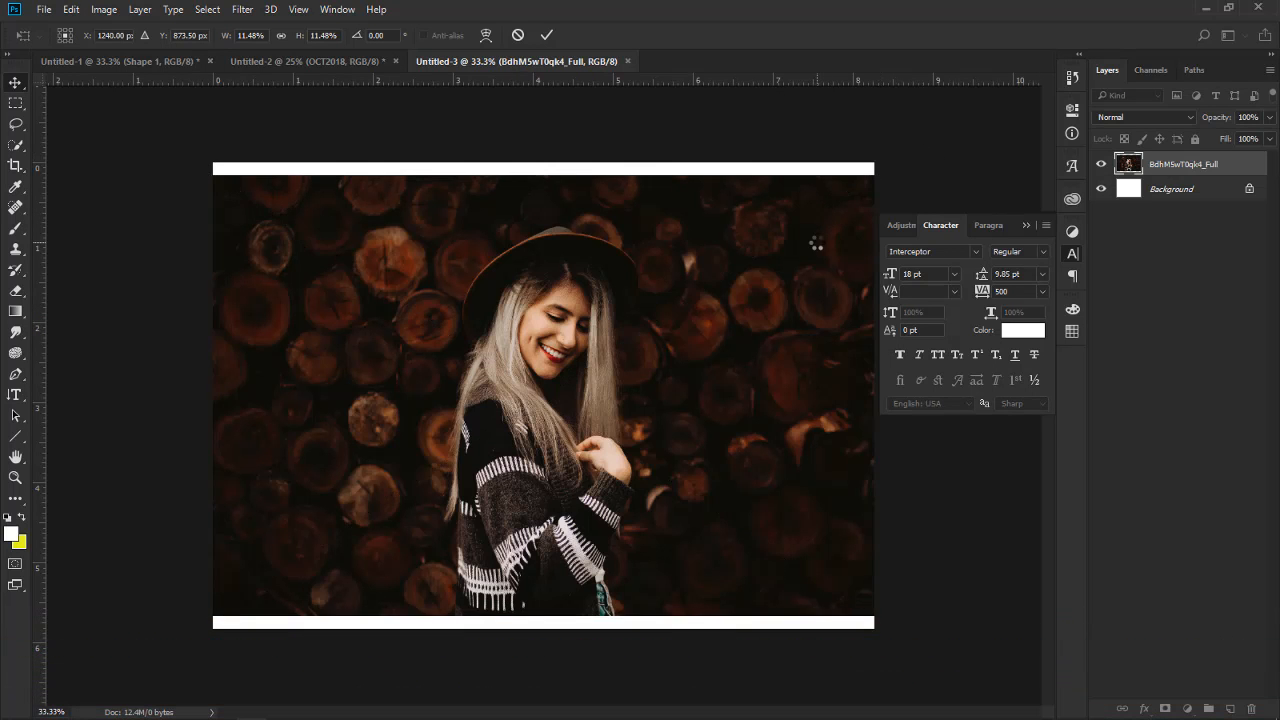
# Place the photo a-UxSB8rGYY_Full.jpg of the woman in glasses as a linked image above the first photo
pyautogui.click(44, 10)
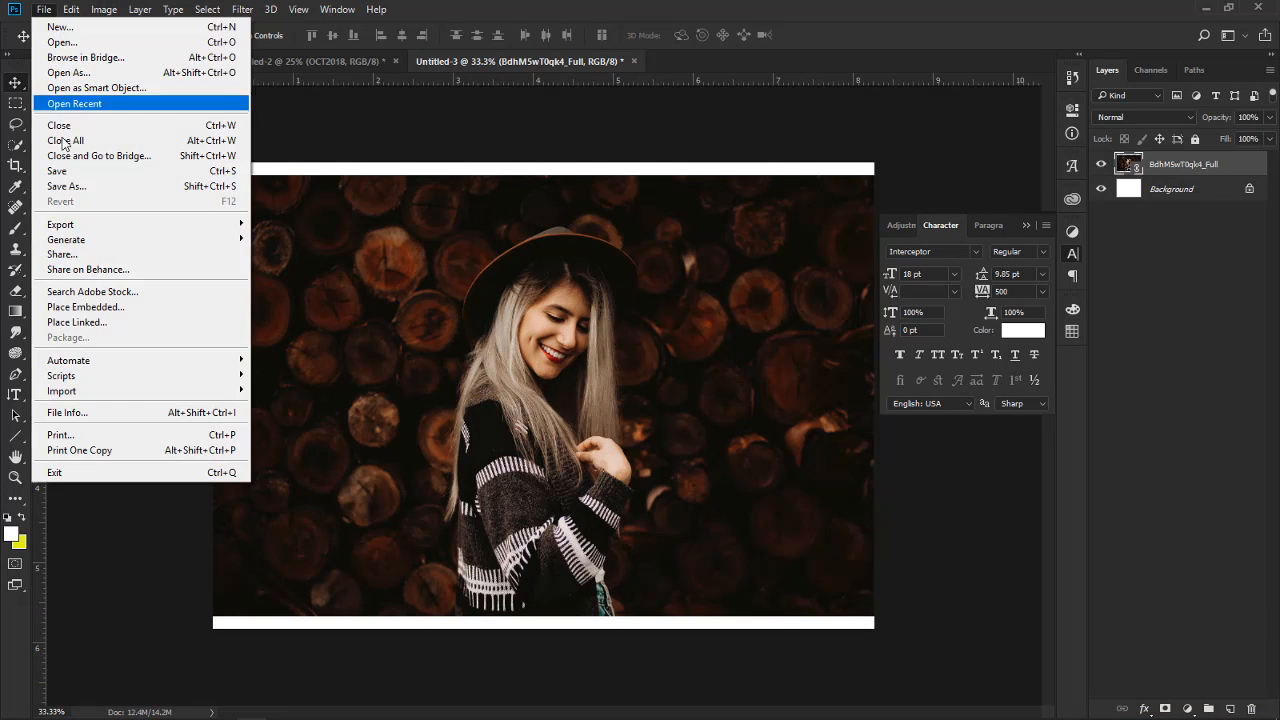
pyautogui.click(80, 322)
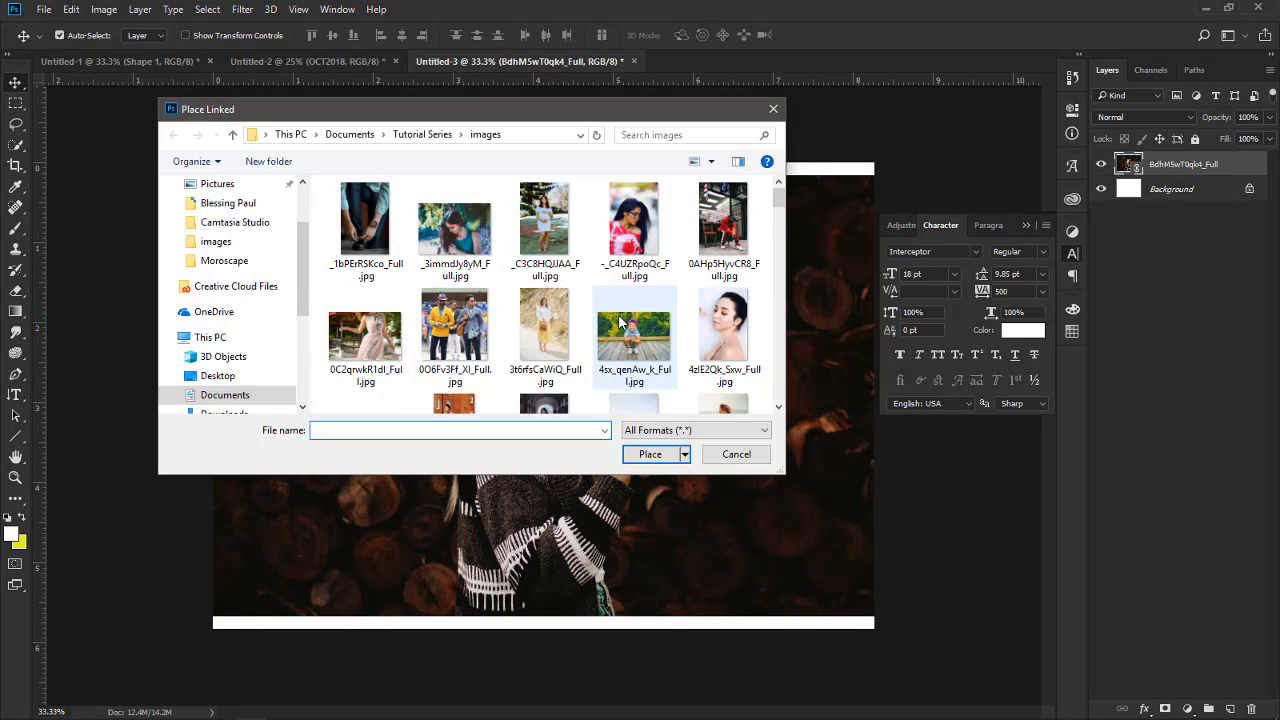
pyautogui.scroll(-2, 620, 321)
pyautogui.scroll(-1, 620, 321)
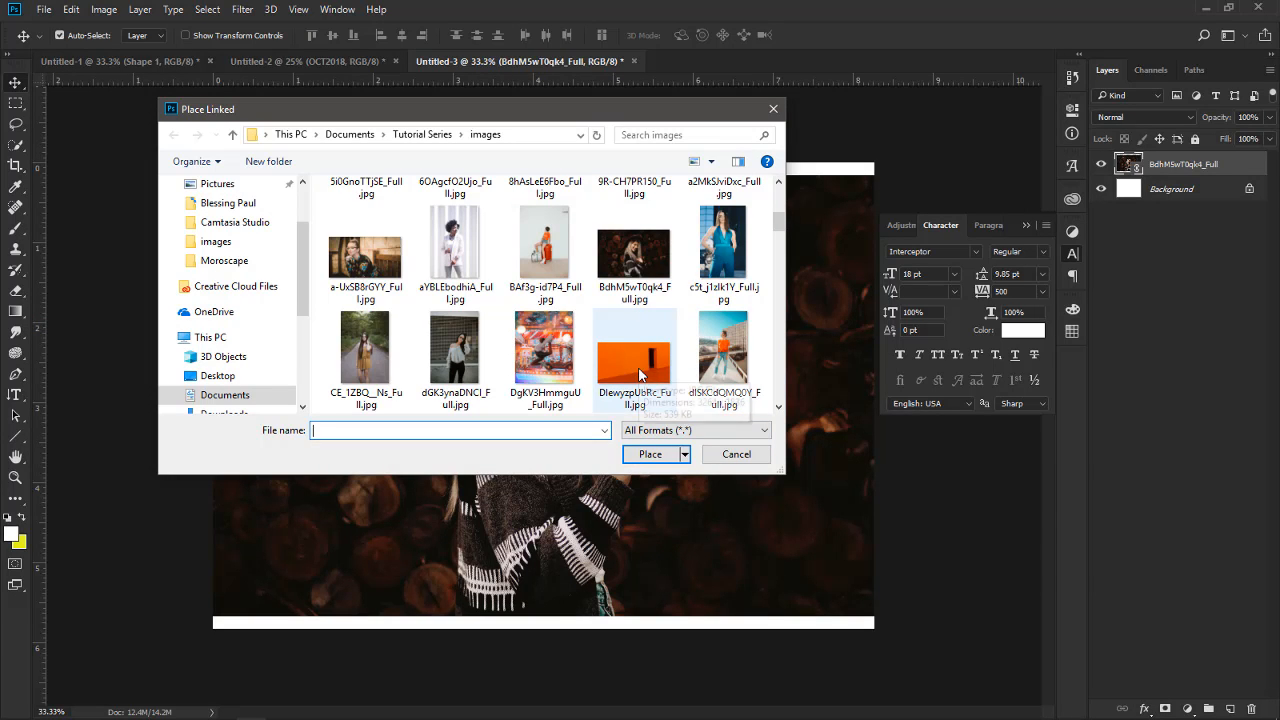
pyautogui.doubleClick(357, 262)
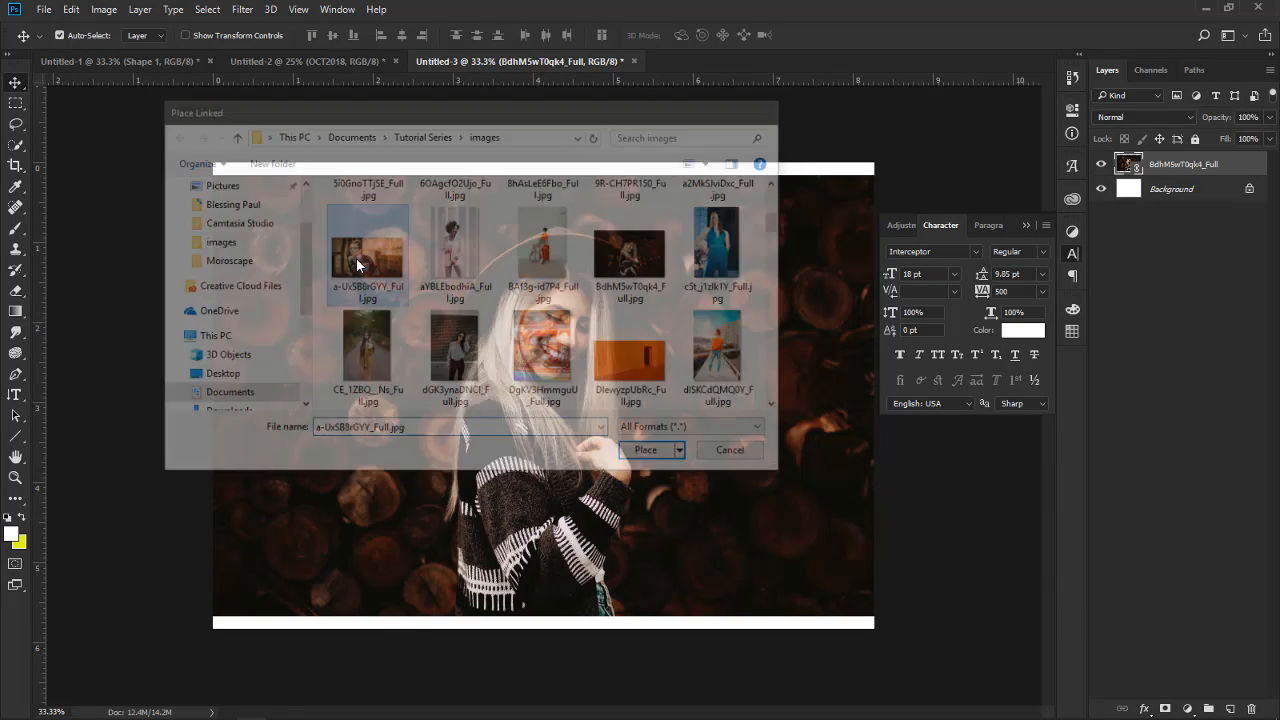
pyautogui.press('Return')
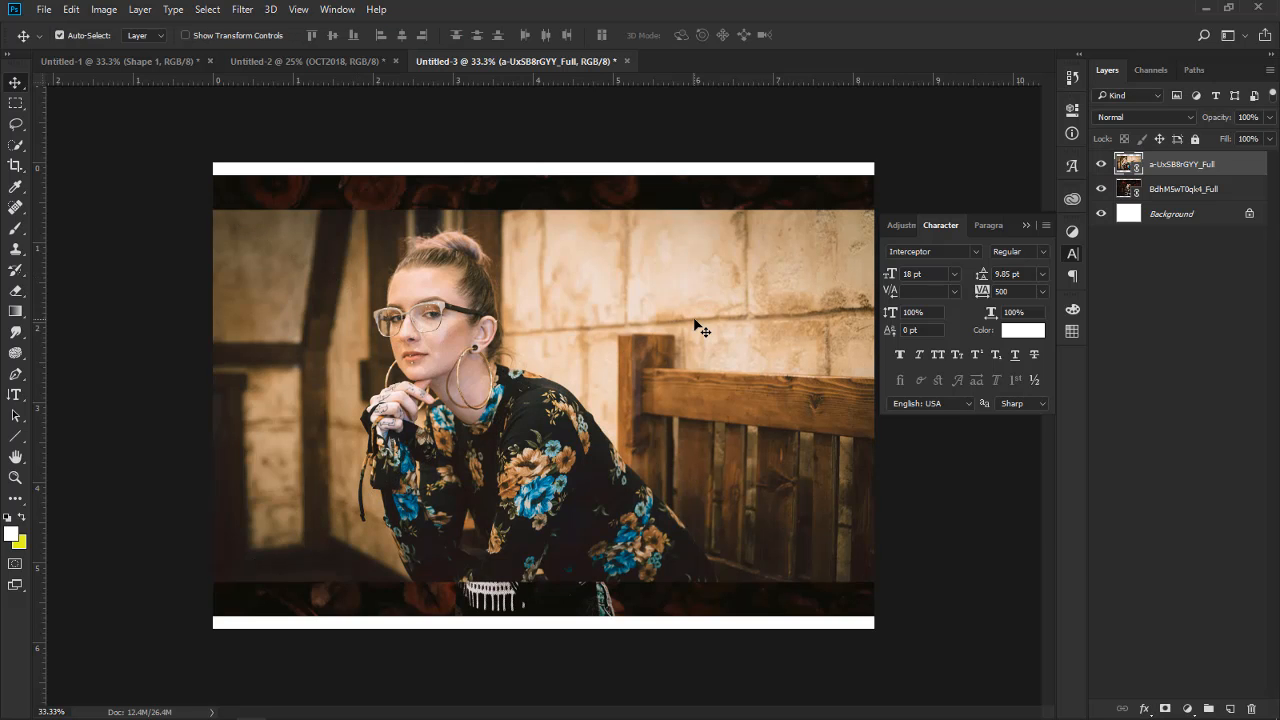
# Try the Hard Light, Vivid Light and Pin Light blend modes on the upper photo layer
pyautogui.click(1180, 117)
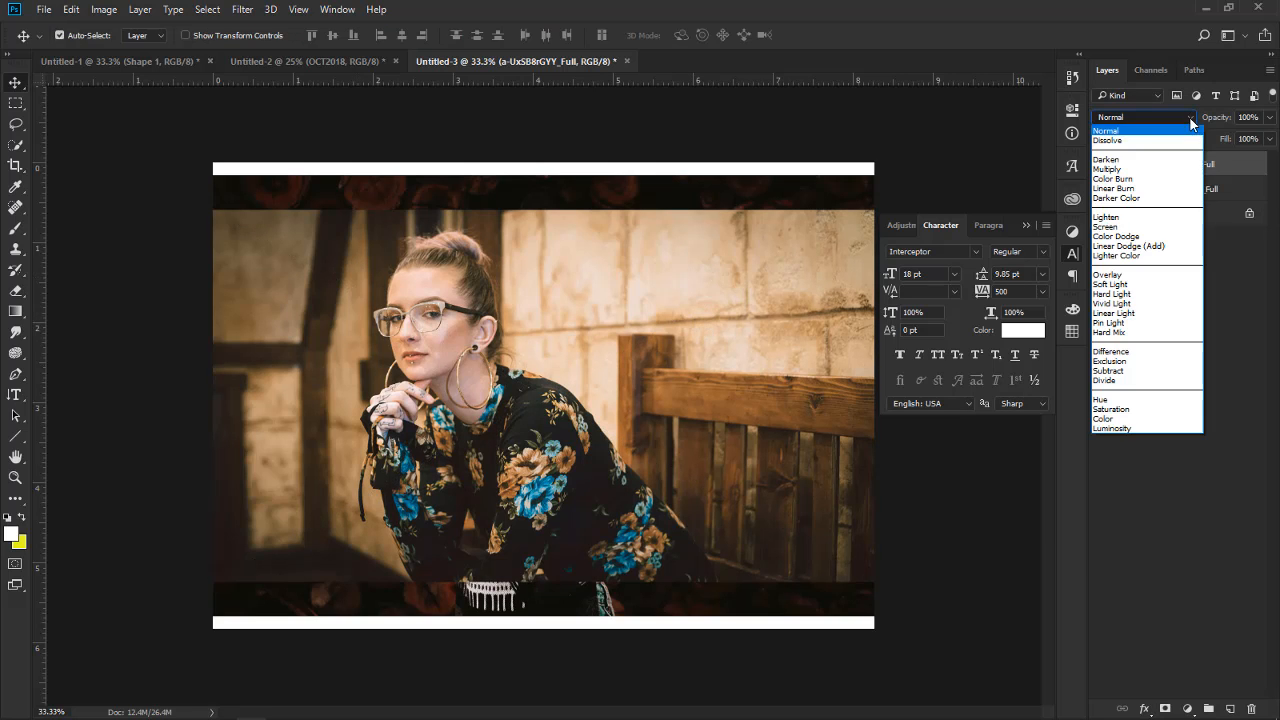
pyautogui.click(1134, 293)
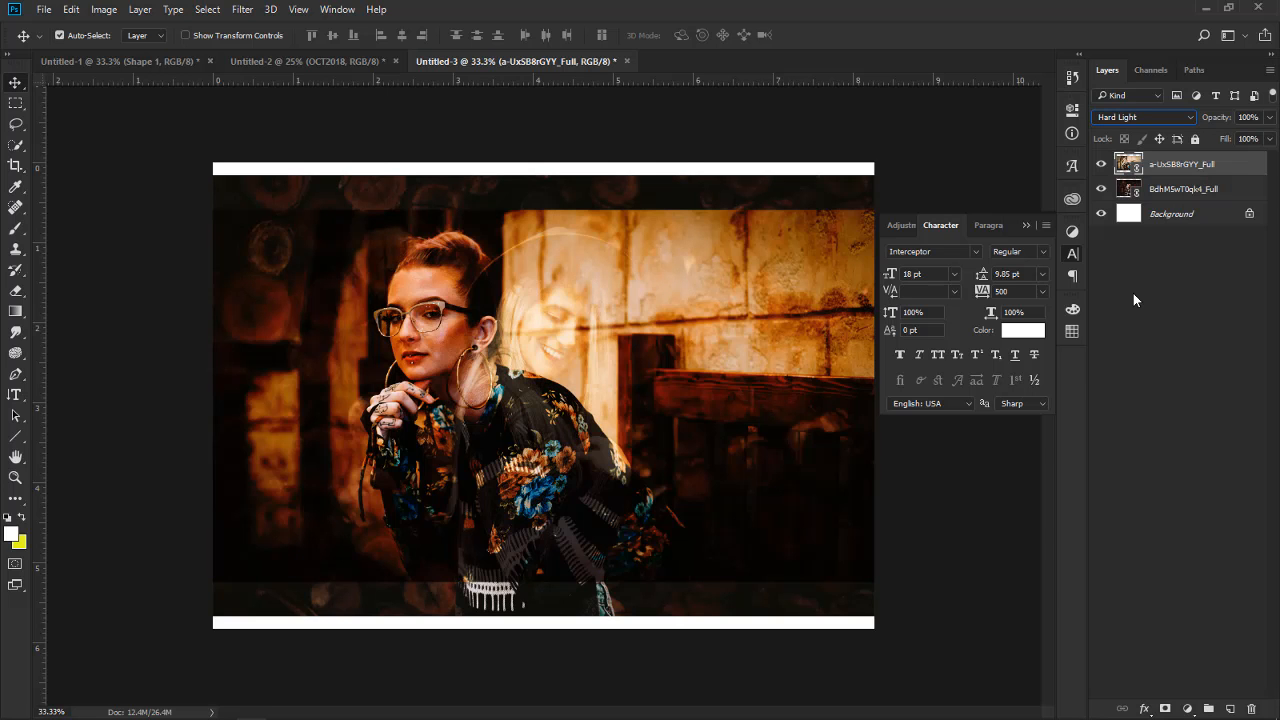
pyautogui.click(1191, 117)
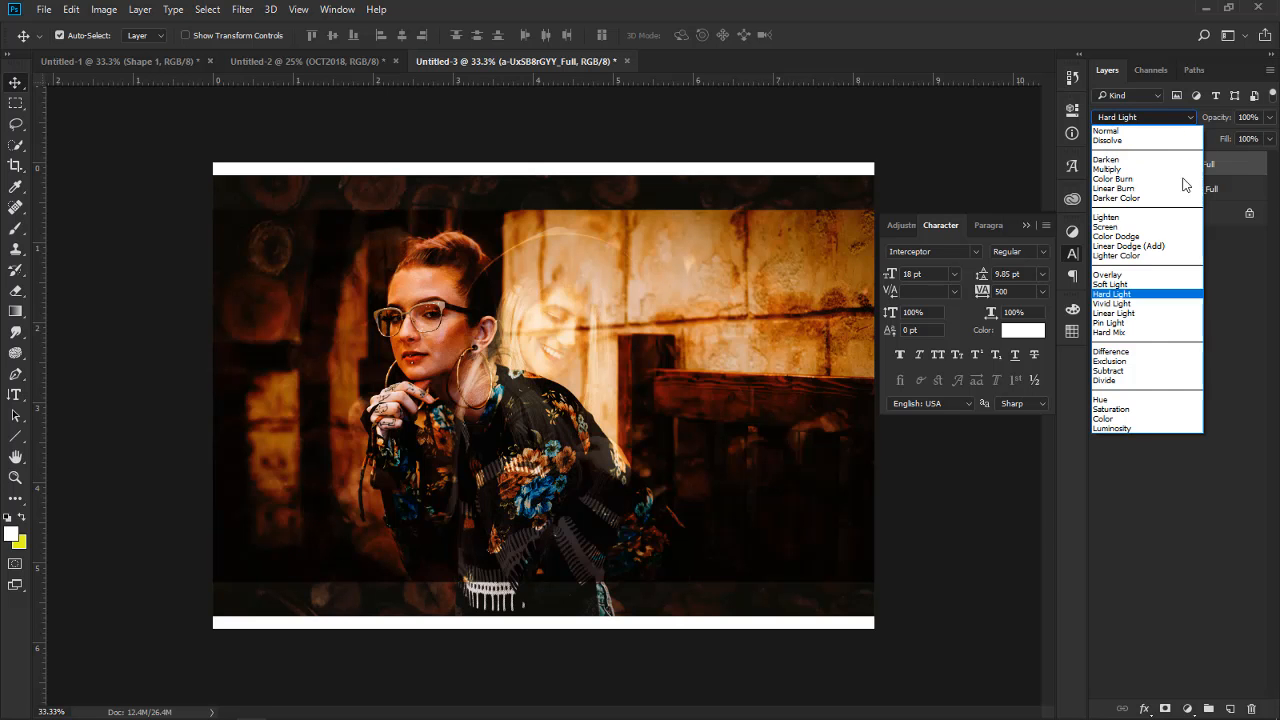
pyautogui.click(1122, 305)
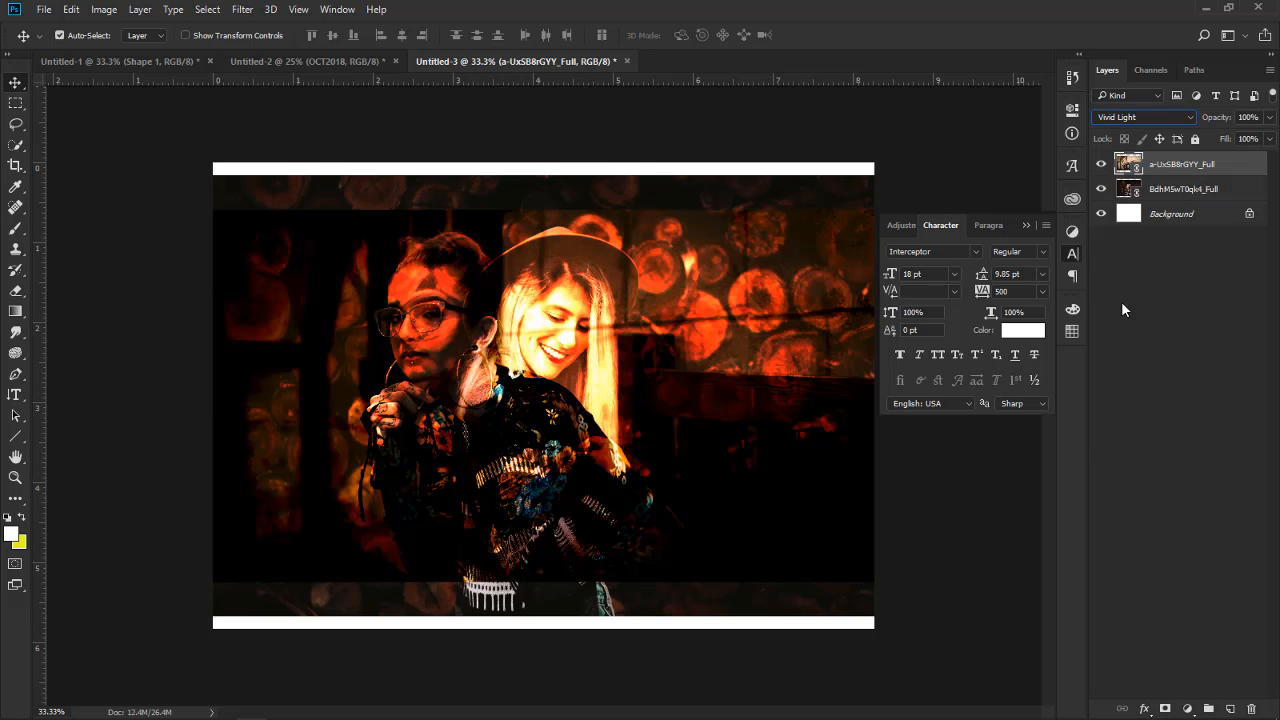
pyautogui.click(1158, 117)
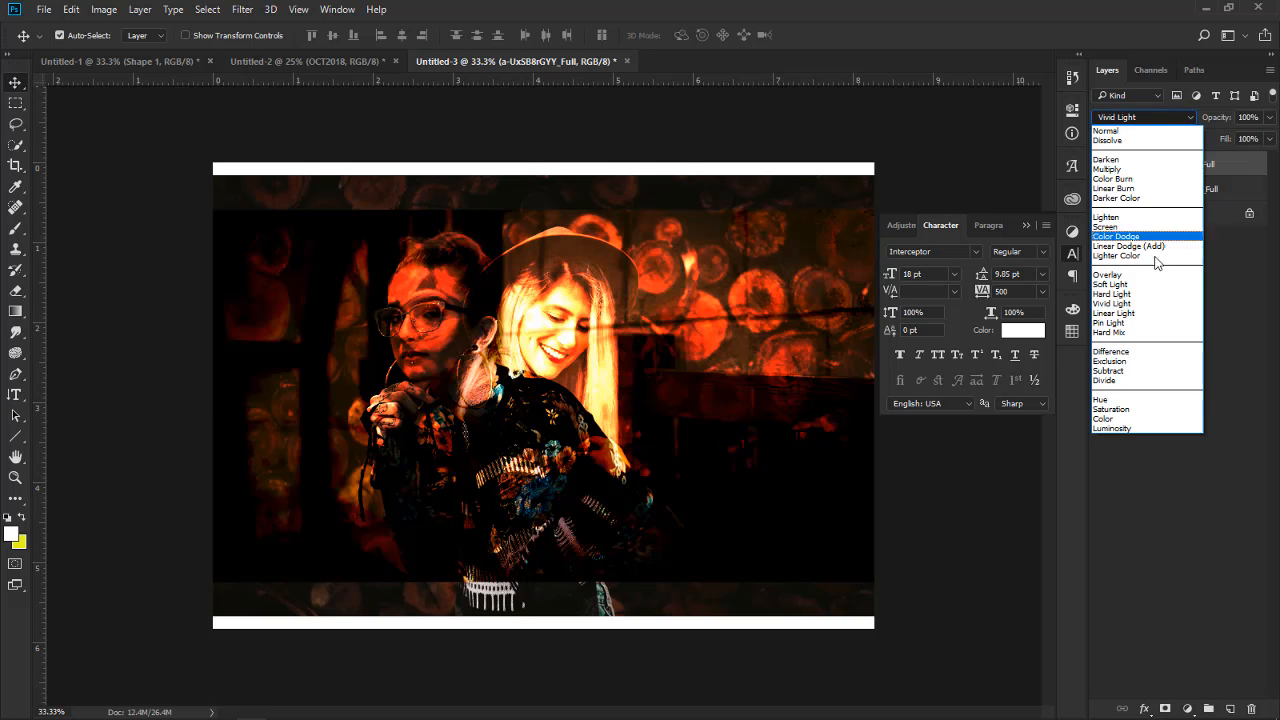
pyautogui.click(1135, 329)
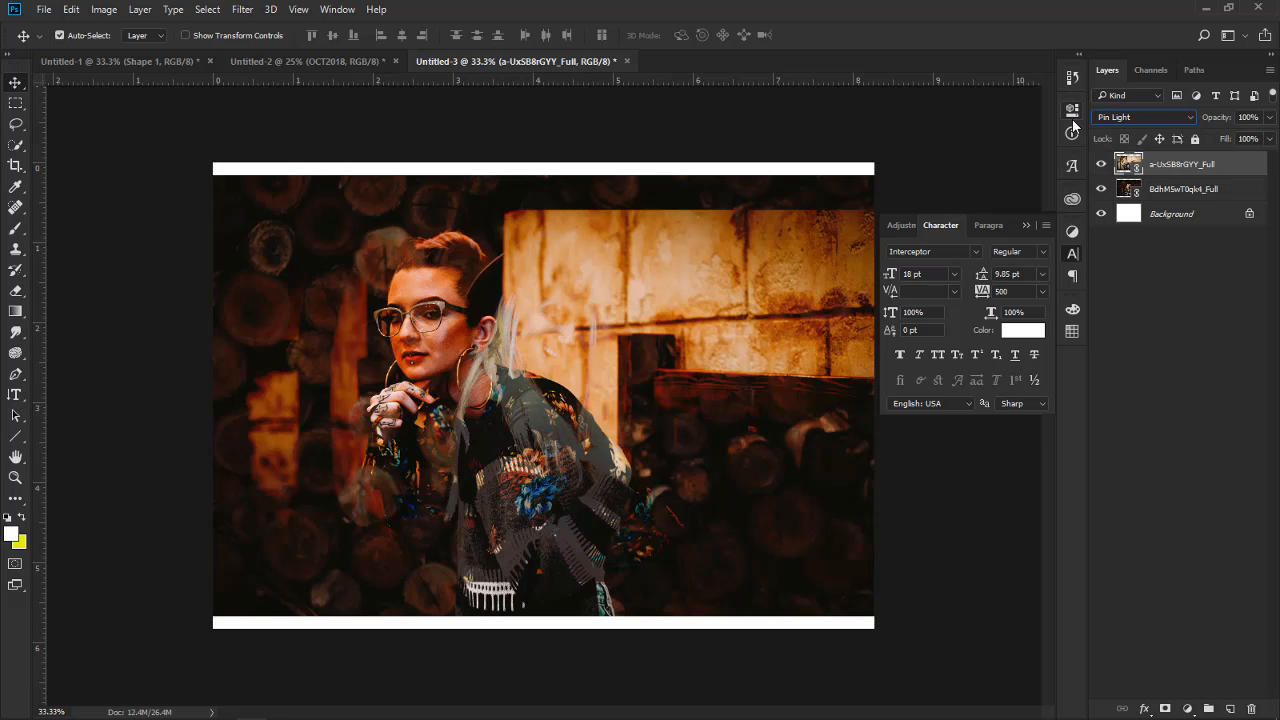
# Cycle backward through the upper photo layer's blend modes from Pin Light to Color Burn
pyautogui.hotkey('shift', '-')
pyautogui.hotkey('shift', '-')
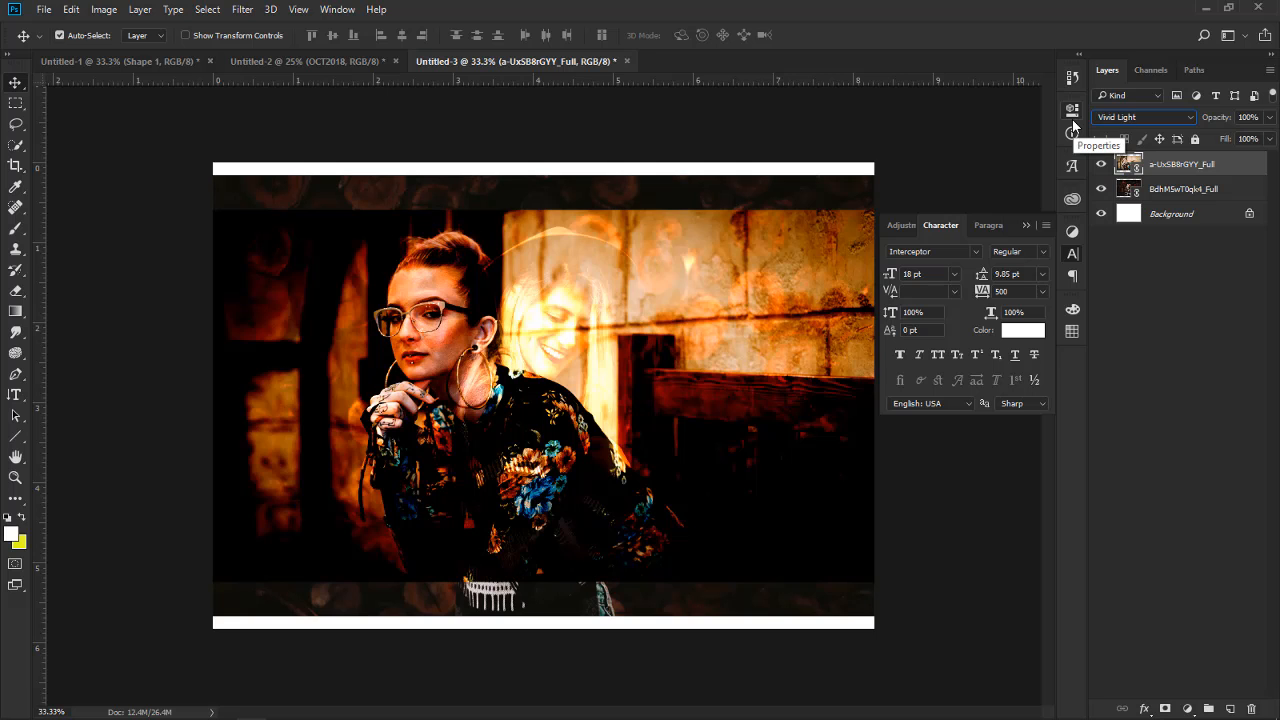
pyautogui.hotkey('shift', '-')
pyautogui.hotkey('shift', '-')
pyautogui.hotkey('shift', '-')
pyautogui.hotkey('shift', '-')
pyautogui.hotkey('shift', '-')
pyautogui.hotkey('shift', '-')
pyautogui.hotkey('shift', '-')
pyautogui.hotkey('shift', '-')
pyautogui.hotkey('shift', '-')
pyautogui.hotkey('shift', '-')
pyautogui.hotkey('shift', '-')
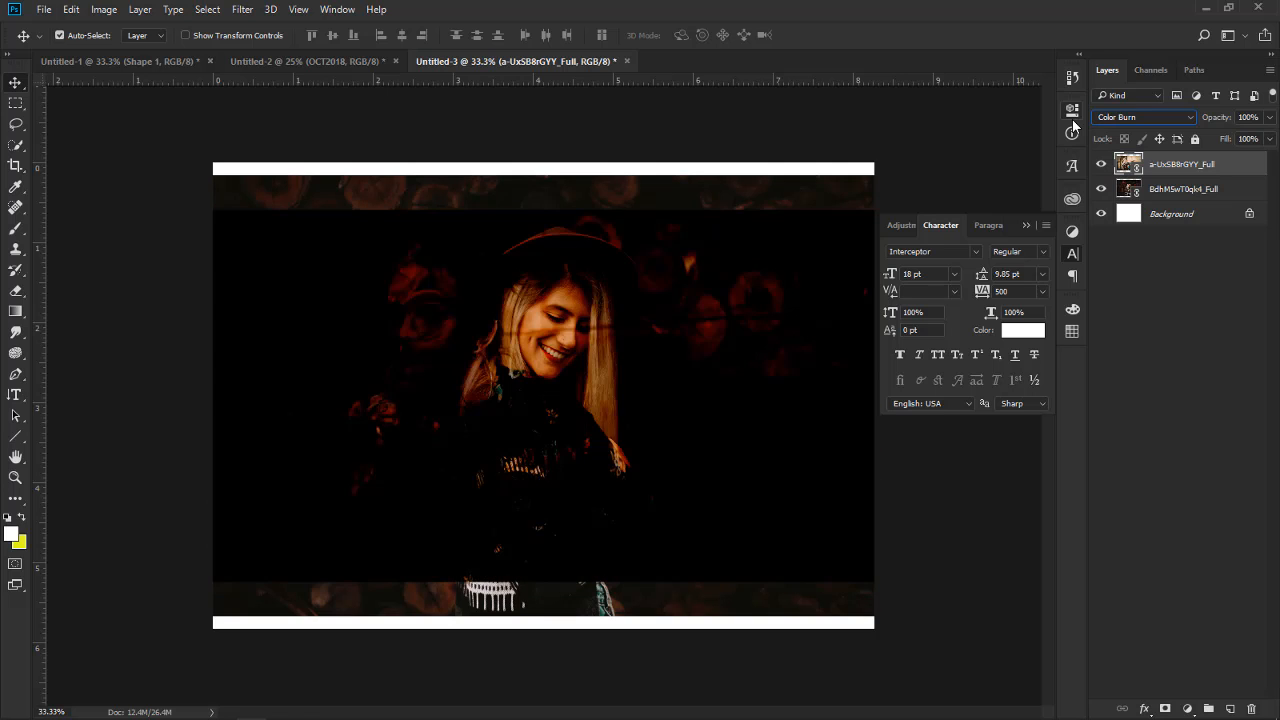
# Compare the darkening blend modes on the upper photo layer, including Linear Burn and Darker Color, and set it to Color Dodge
pyautogui.press('Up')
pyautogui.press('Up')
pyautogui.press('Down')
pyautogui.press('Down')
pyautogui.press('Down')
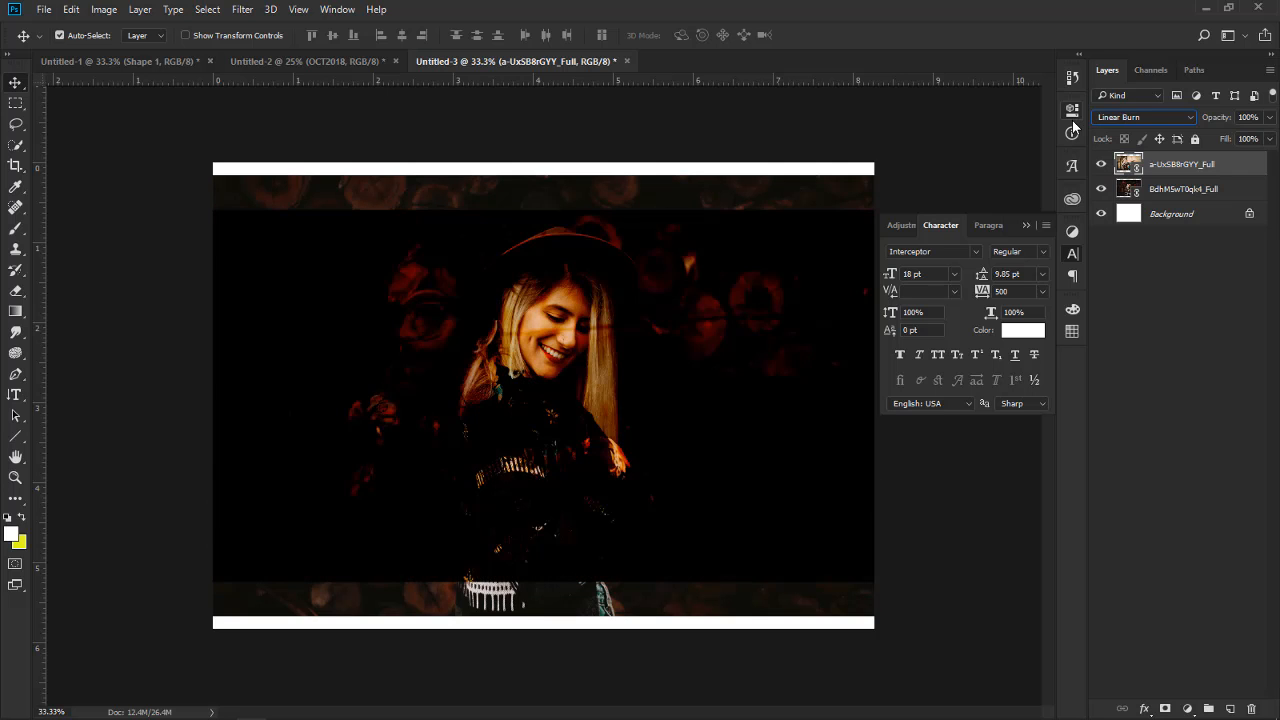
pyautogui.press('Down')
pyautogui.press('Up')
pyautogui.press('Up')
pyautogui.press('Down')
pyautogui.press('Down')
pyautogui.press('Down')
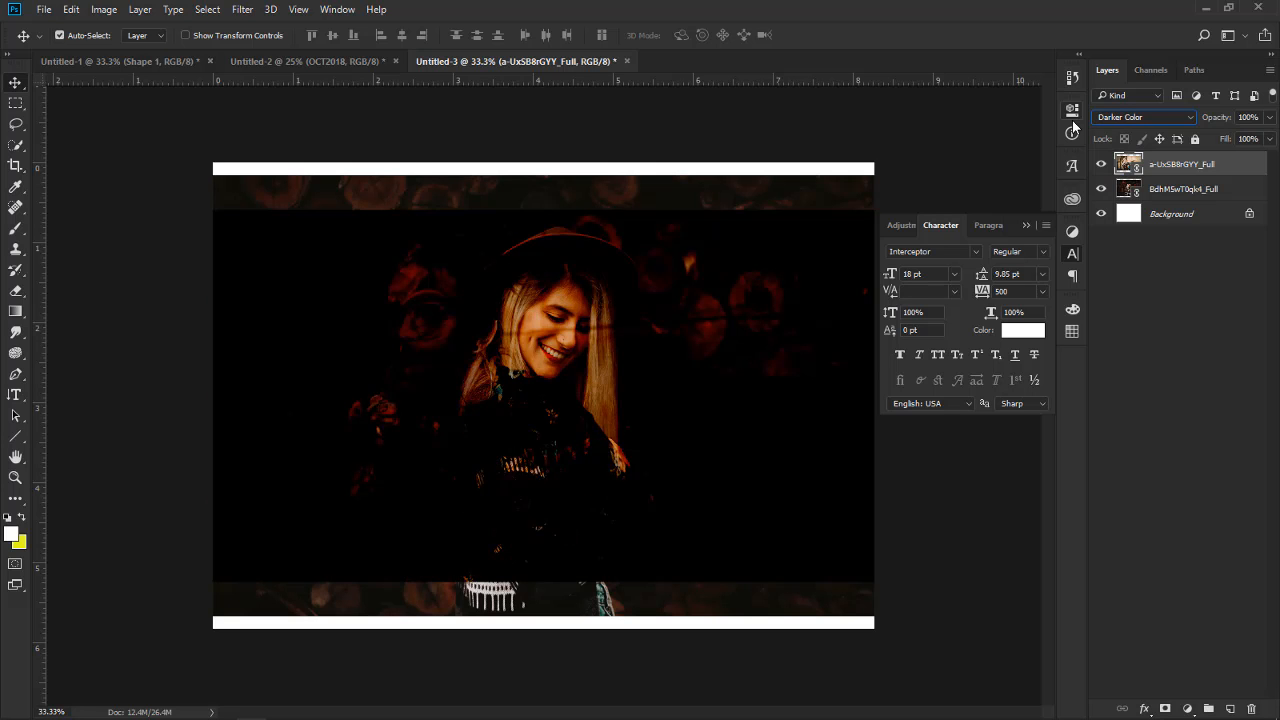
pyautogui.press('Down')
pyautogui.press('Up')
pyautogui.press('Down')
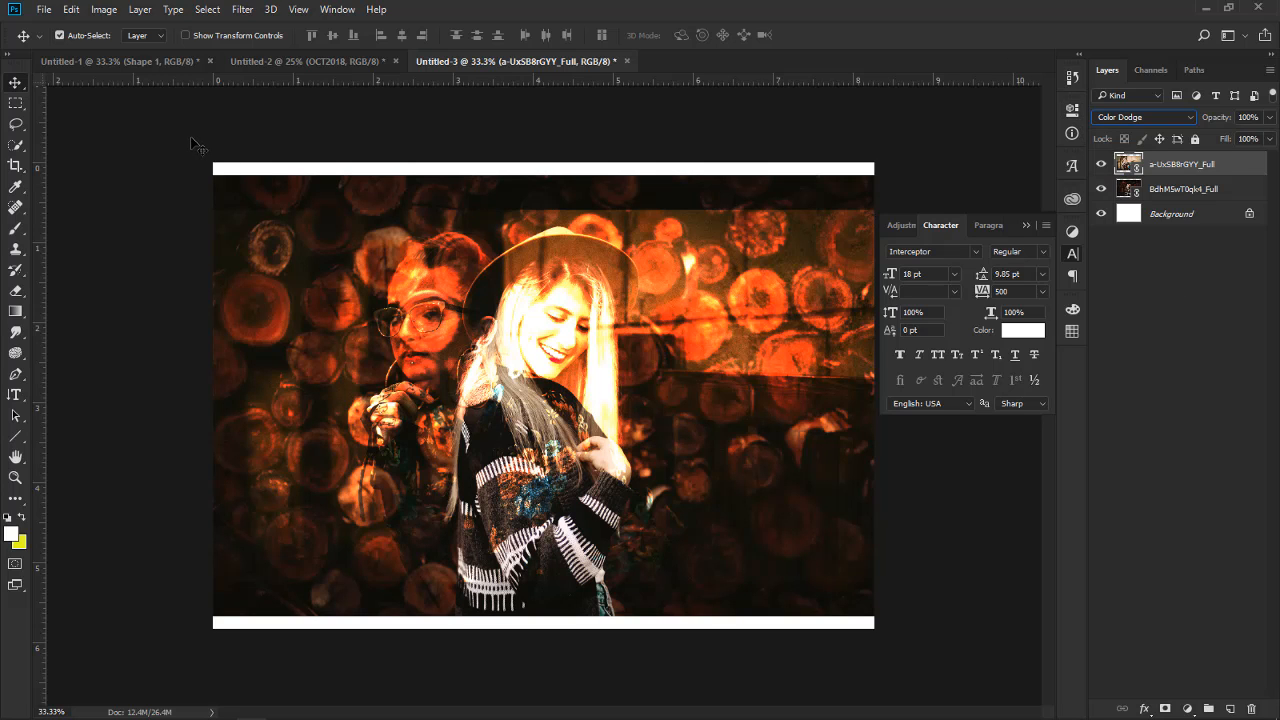
# Select both photo layers and scale them up together from the center until they cover the white strips of the canvas
pyautogui.moveTo(191, 141); pyautogui.dragTo(888, 604)
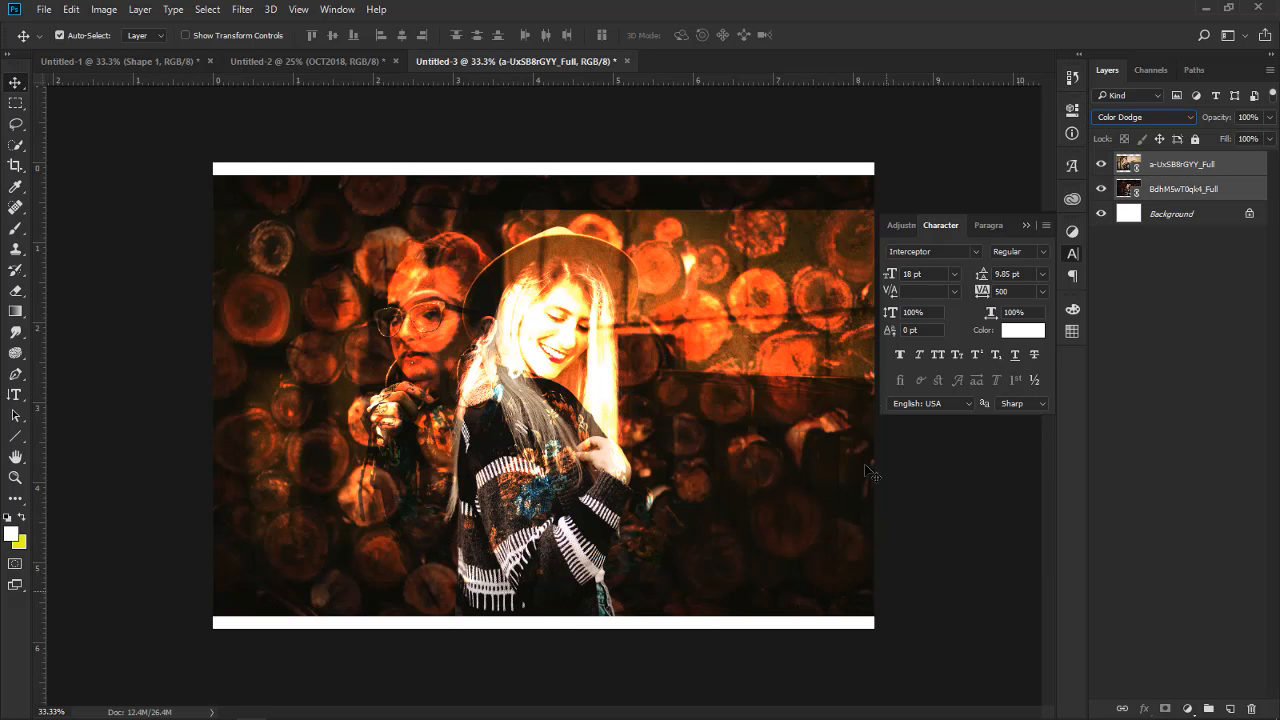
pyautogui.hotkey('ctrl', 't')
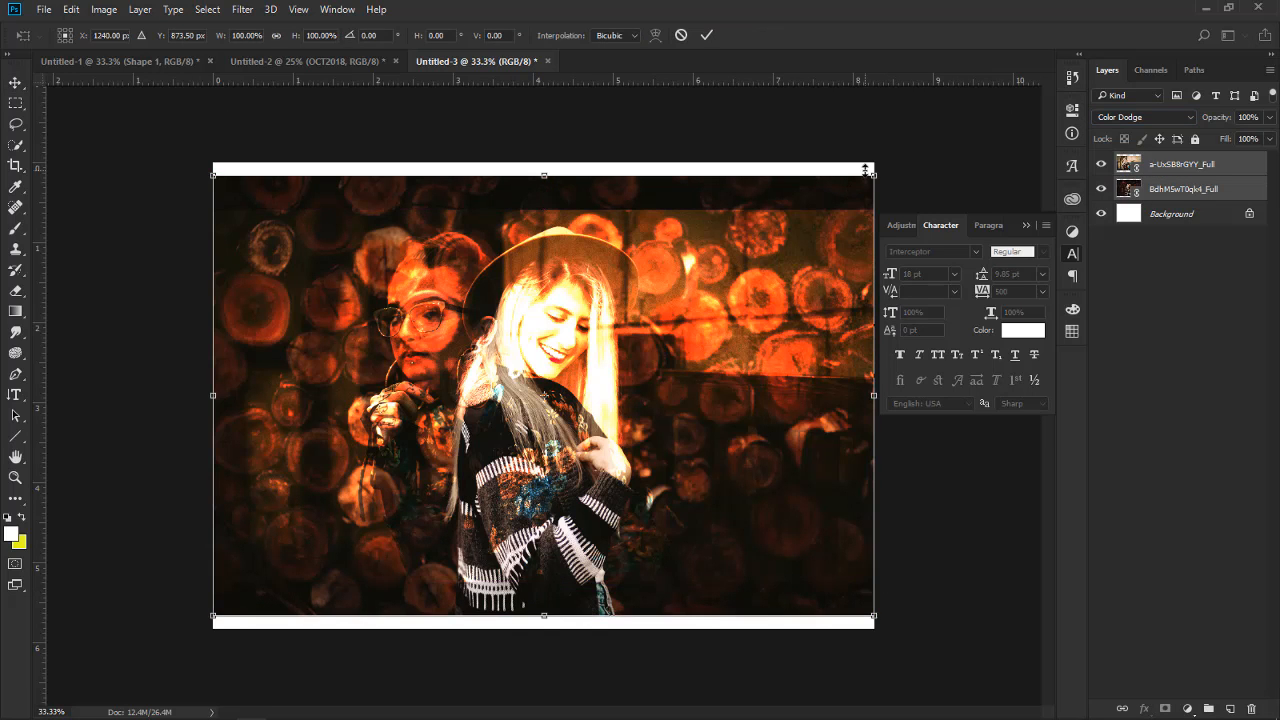
pyautogui.moveTo(876, 165); pyautogui.dragTo(887, 150)
pyautogui.press('Return')
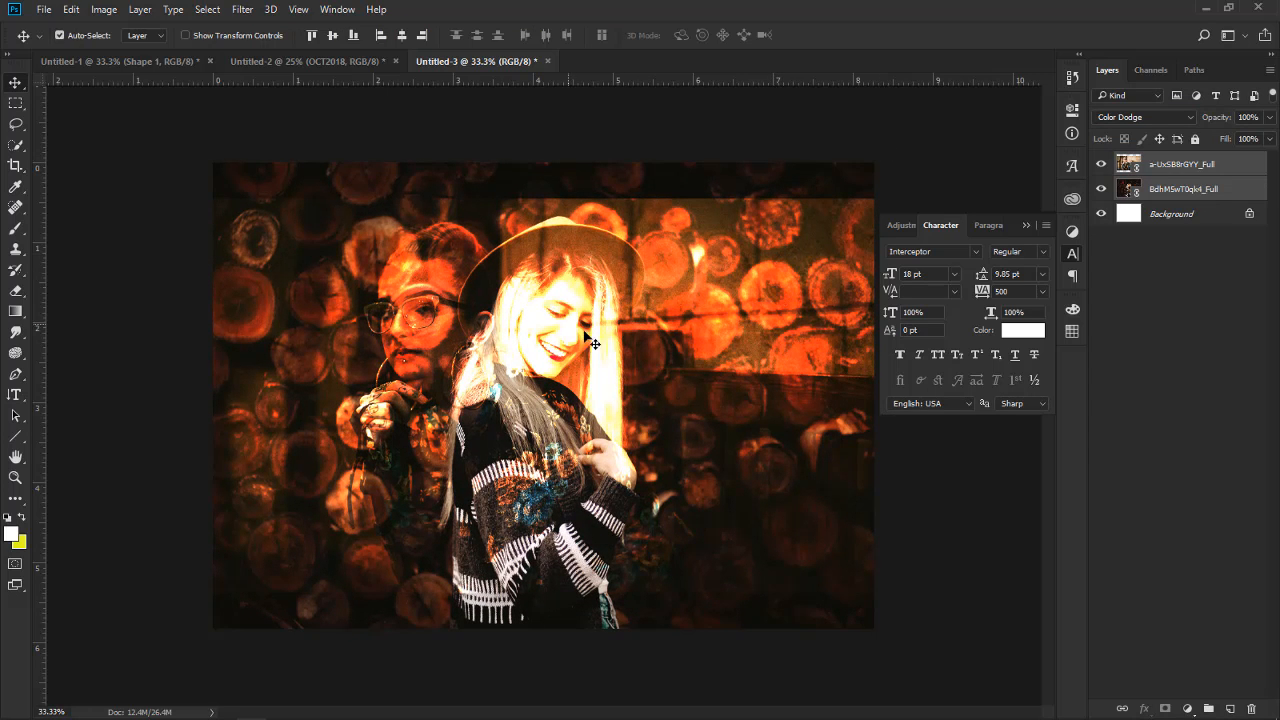
# Copy the URBAN and LOOKS text layers from the portrait poster into the landscape double-exposure document and deselect them
pyautogui.click(338, 63)
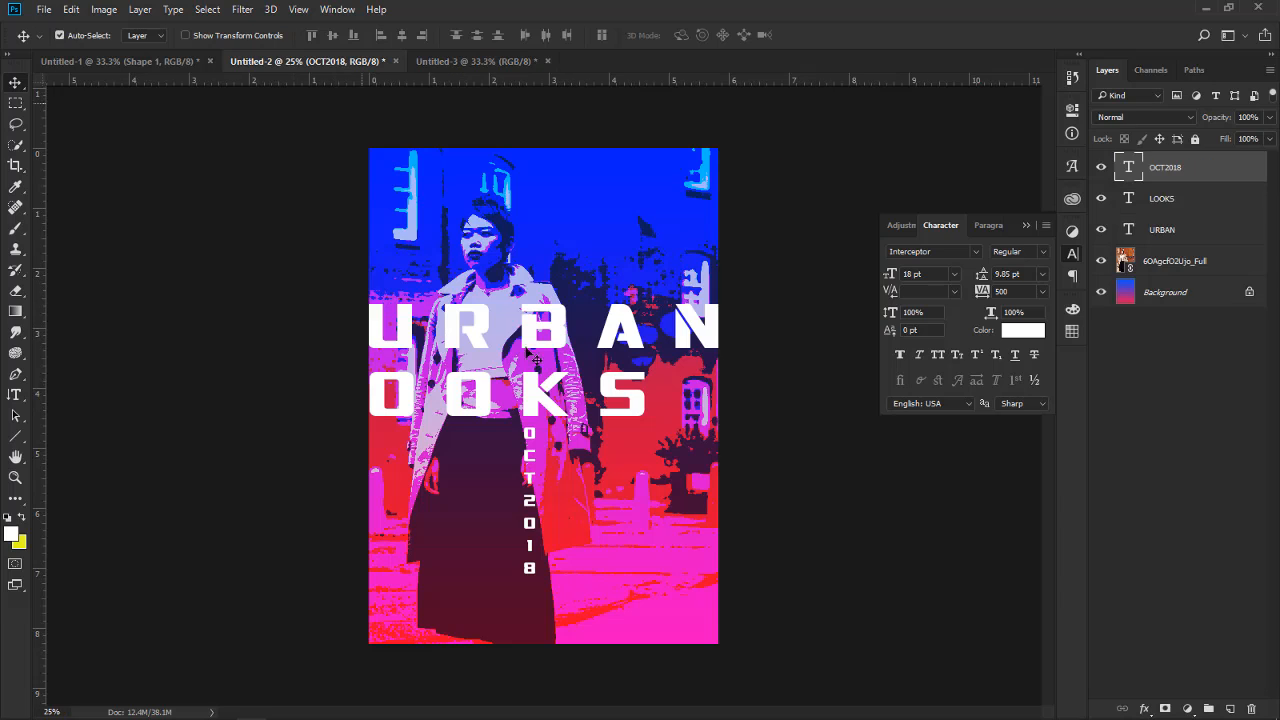
pyautogui.click(560, 345)
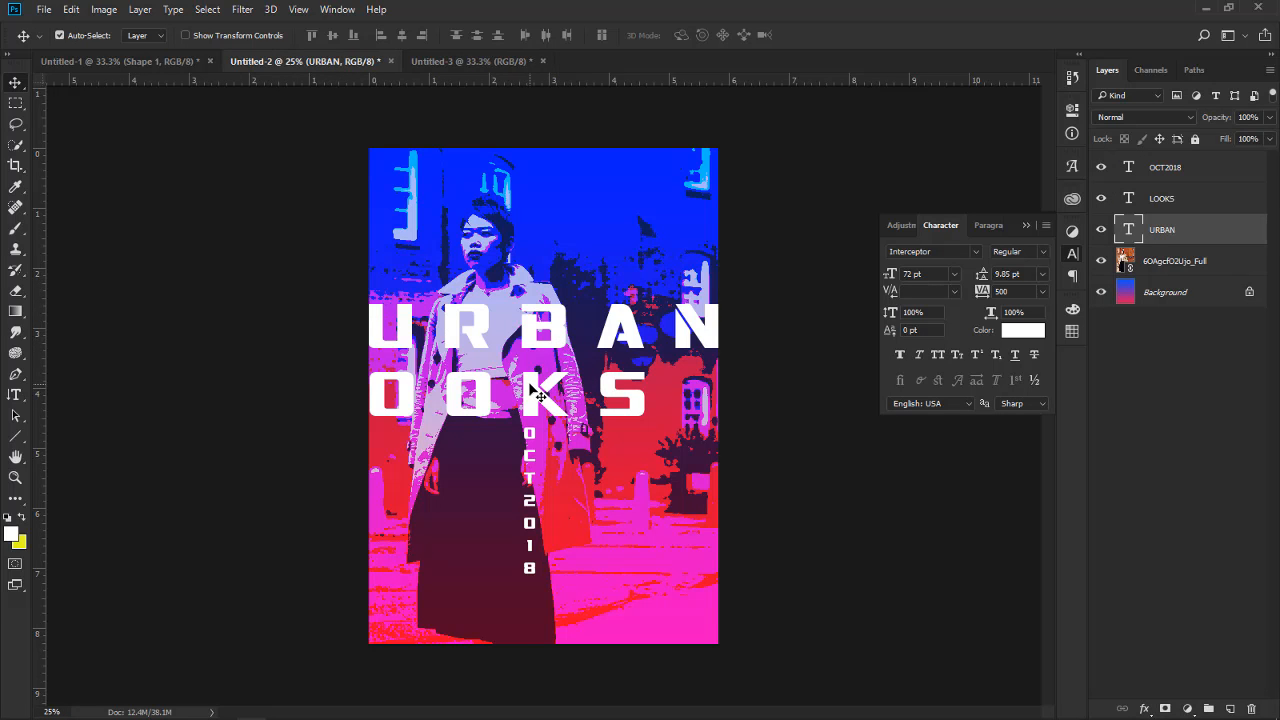
pyautogui.keyDown('shift'); pyautogui.click(539, 396); pyautogui.keyUp('shift')
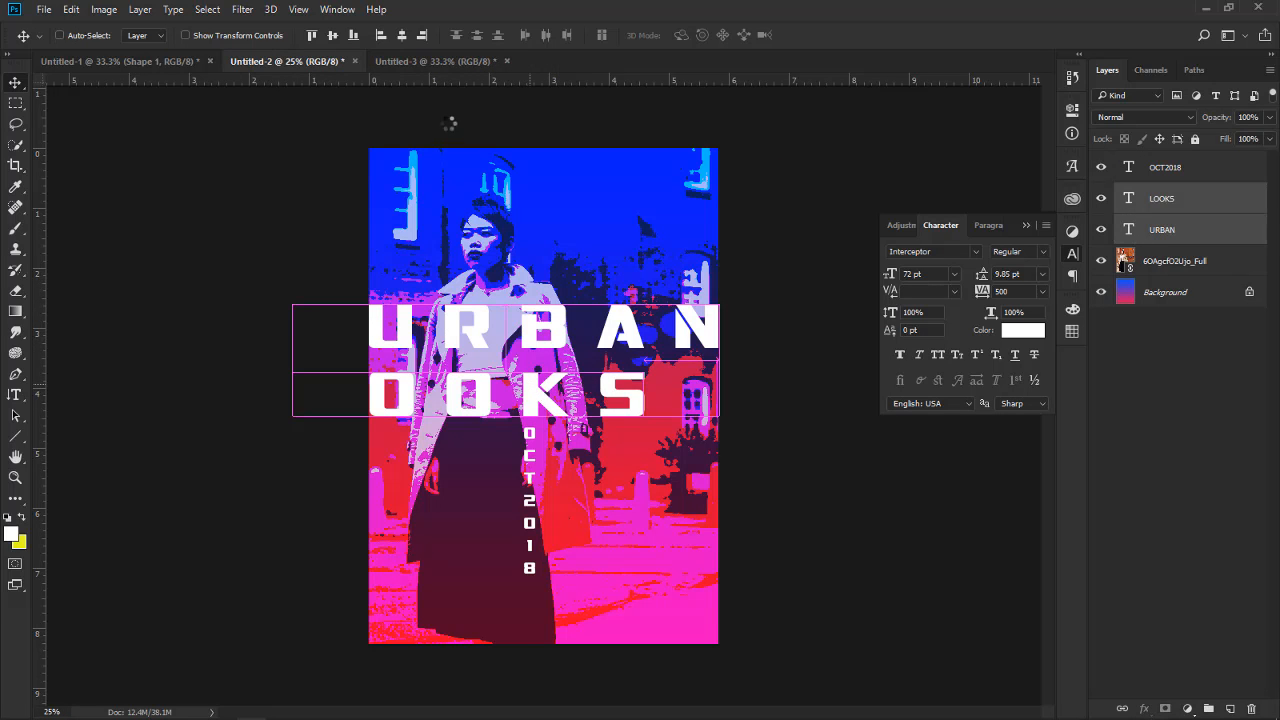
pyautogui.click(437, 61)
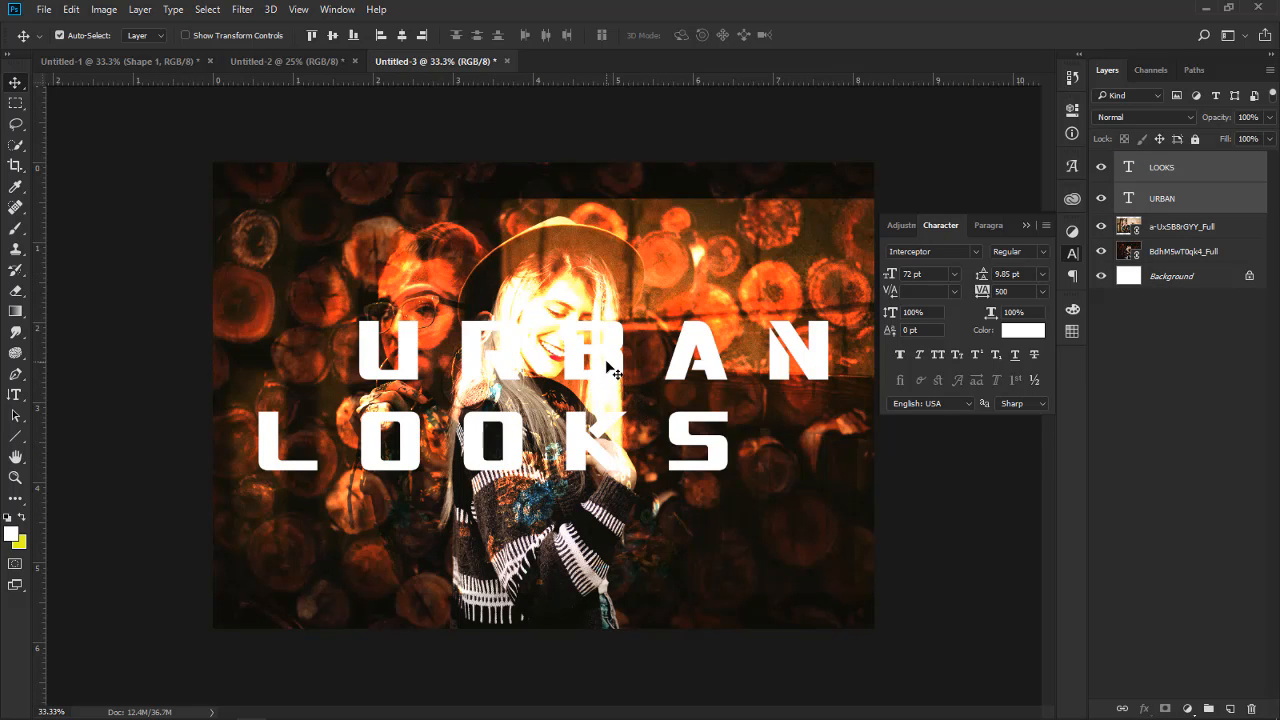
pyautogui.keyDown('ctrl'); pyautogui.click(827, 459); pyautogui.keyUp('ctrl')
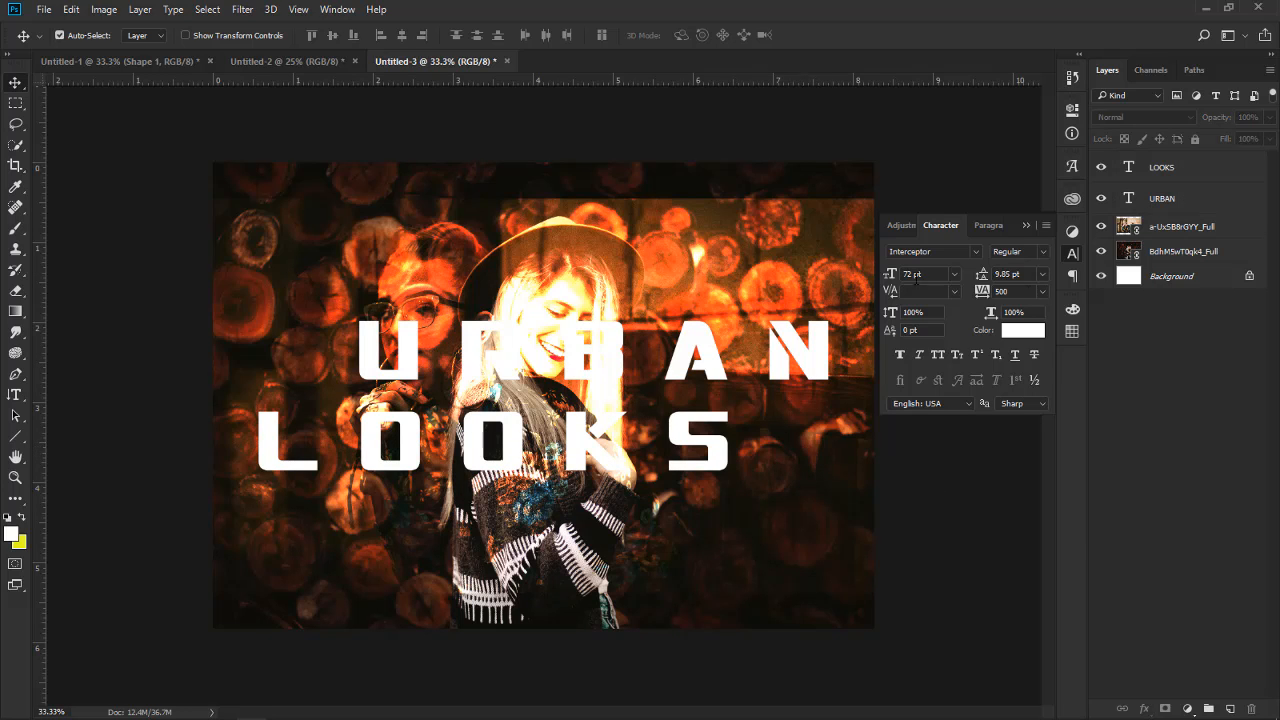
pyautogui.click(287, 59)
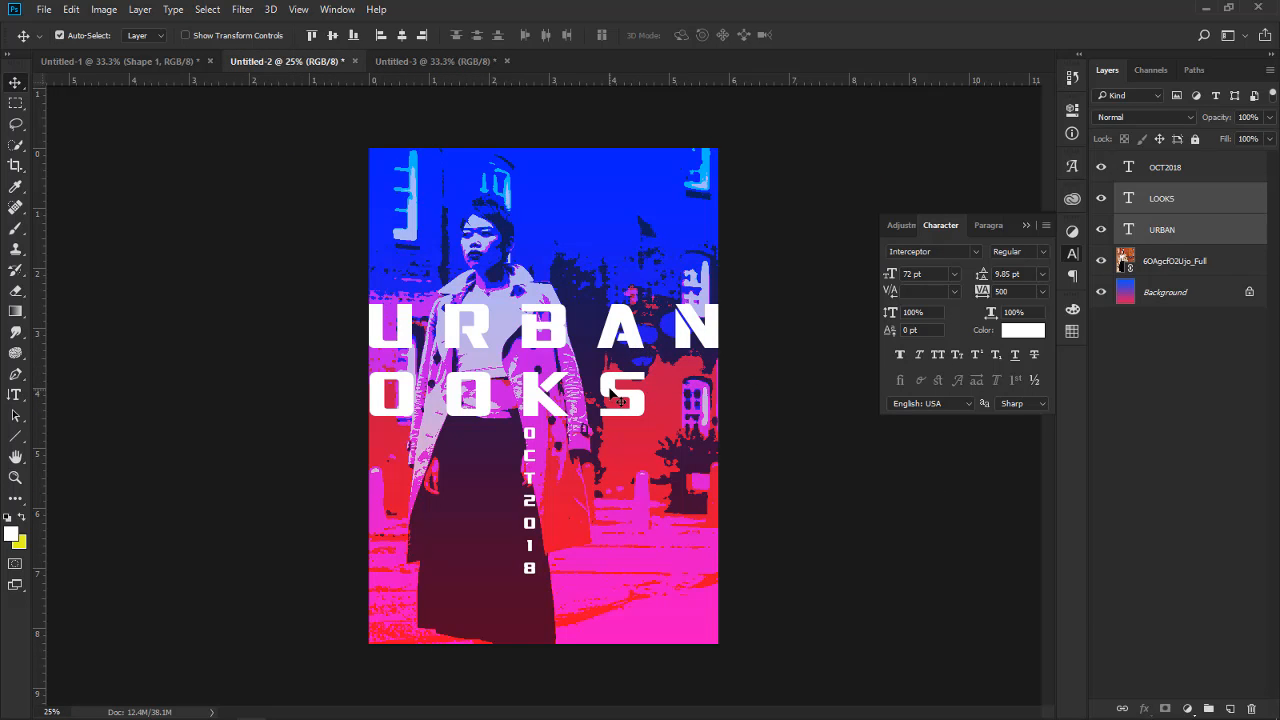
pyautogui.keyDown('ctrl'); pyautogui.click(612, 390); pyautogui.keyUp('ctrl')
pyautogui.click(477, 57)
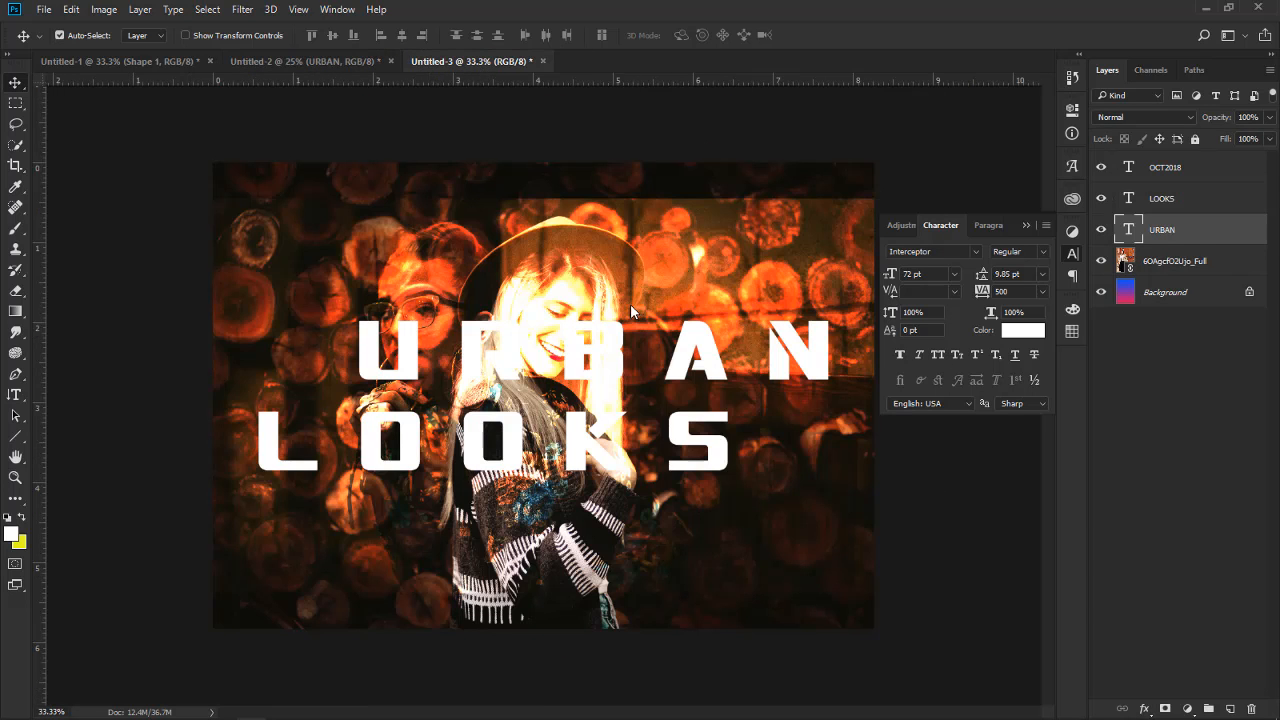
pyautogui.press('ctrl')
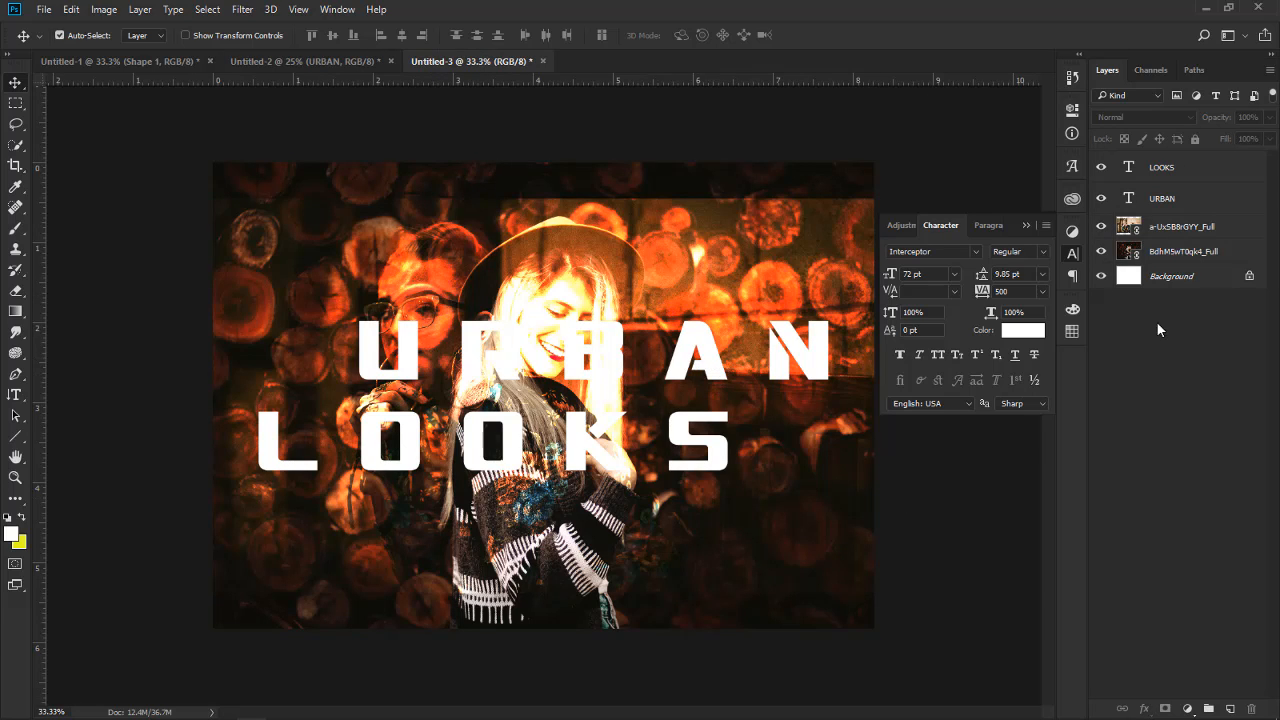
# Fill the landscape document's Background layer with the Violet, Orange preset gradient, running diagonally from the lower-right to the upper-left corner
pyautogui.click(1157, 283)
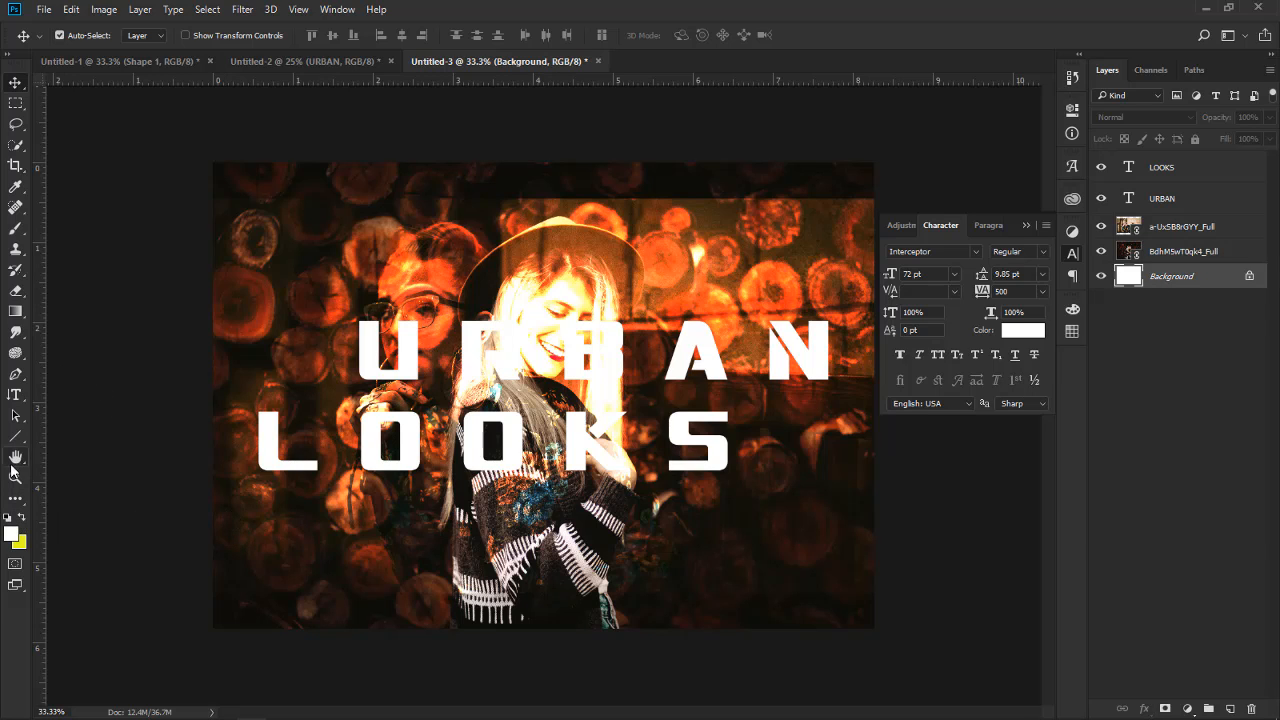
pyautogui.click(15, 311)
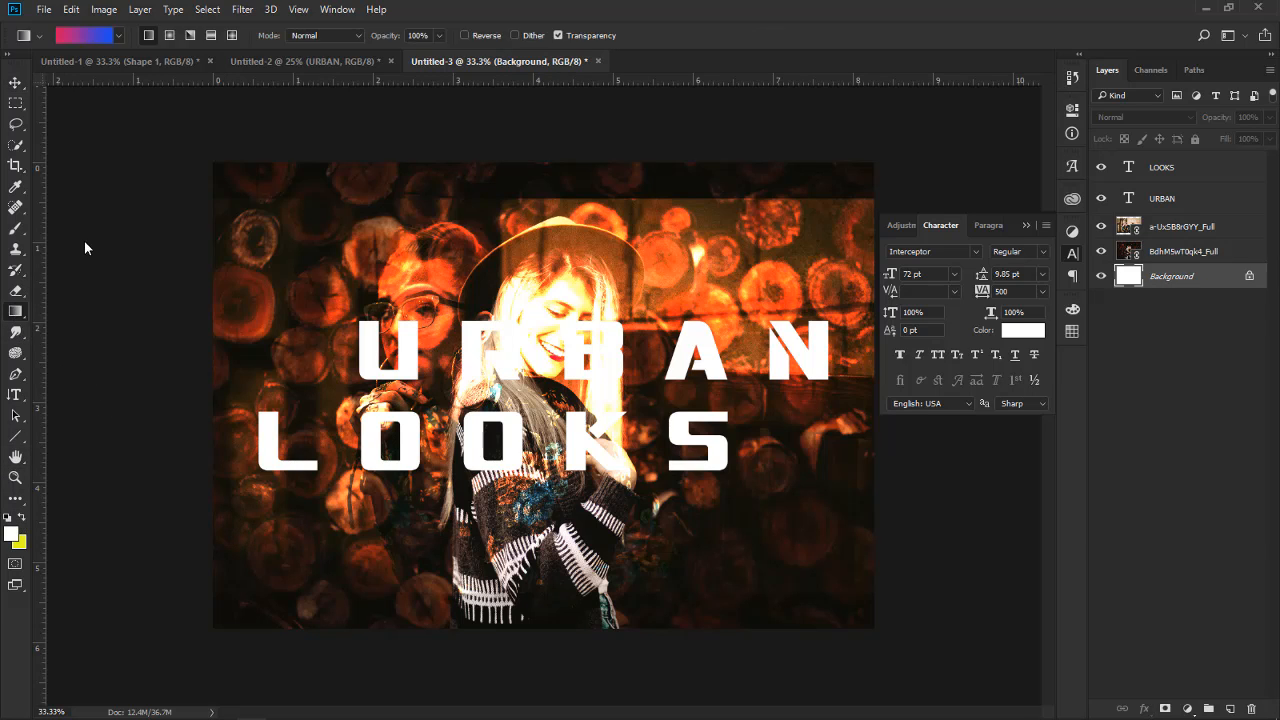
pyautogui.click(85, 35)
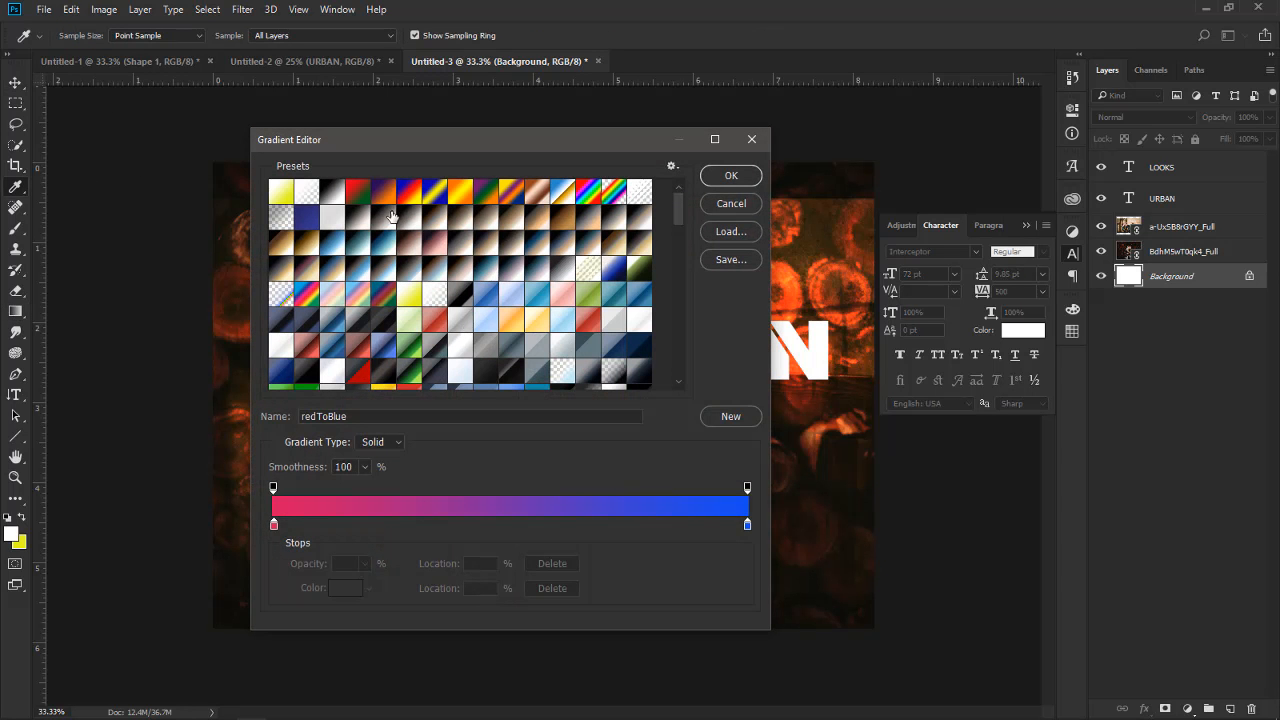
pyautogui.click(381, 192)
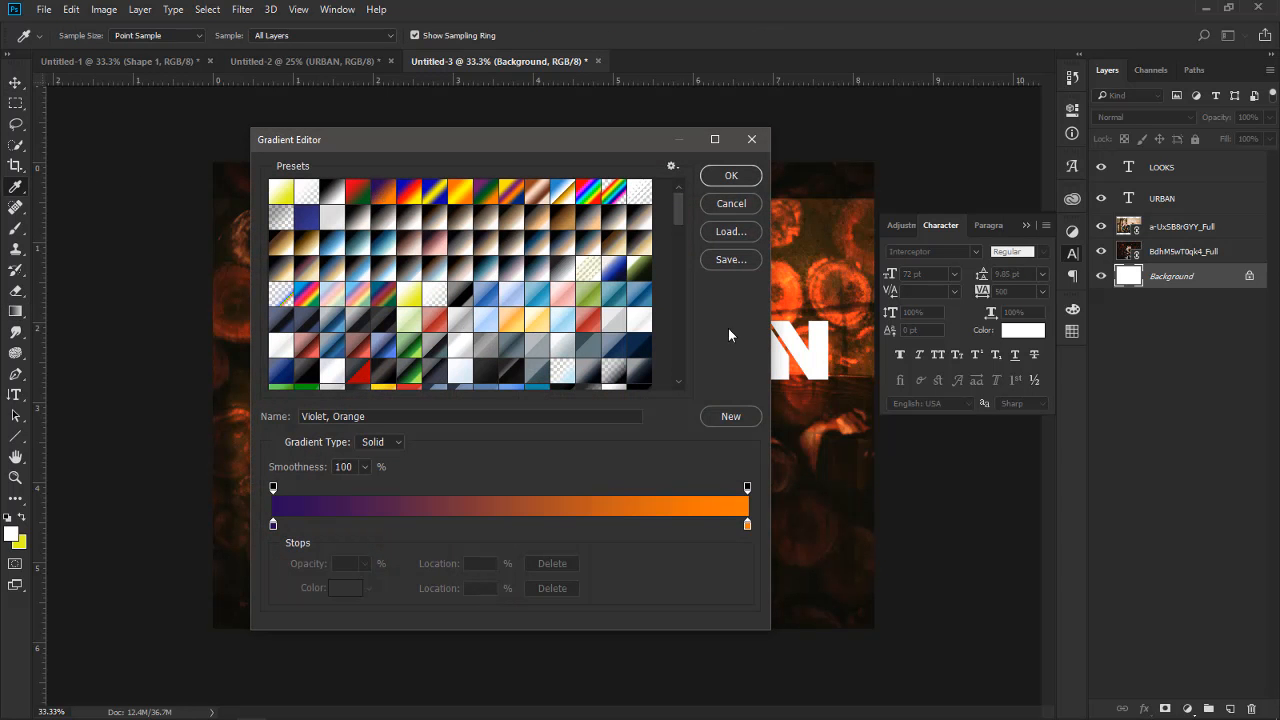
pyautogui.click(729, 177)
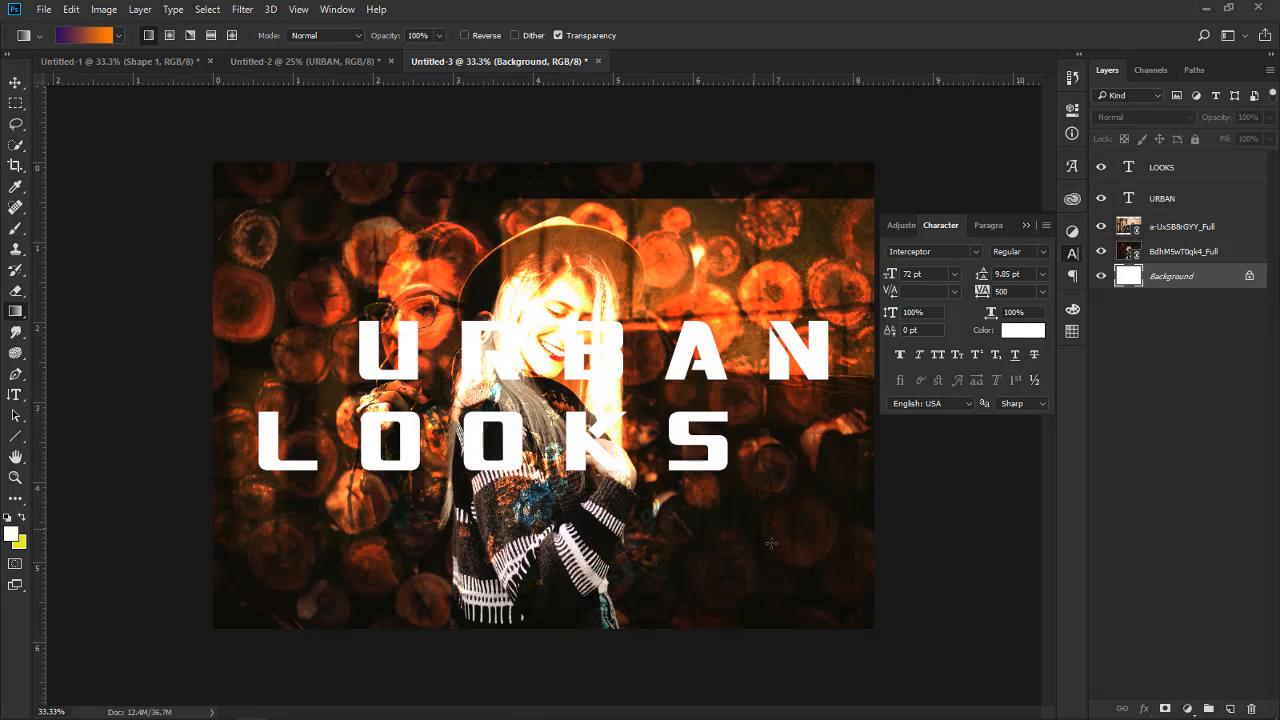
pyautogui.moveTo(818, 591); pyautogui.dragTo(244, 185)
# Try Color Burn, Darker Color and Overlay on the BdhM5wT0qk4_Full photo layer and set its blend mode to Soft Light
pyautogui.click(1174, 252)
pyautogui.click(1150, 117)
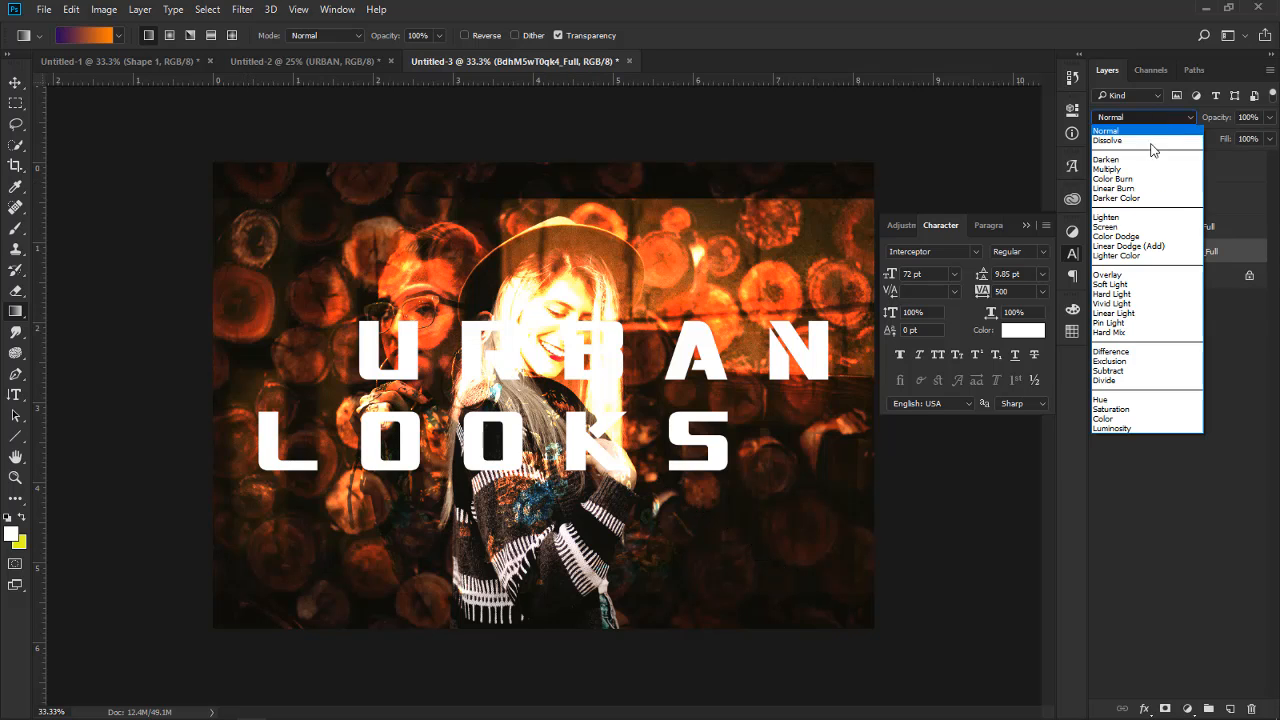
pyautogui.click(1139, 175)
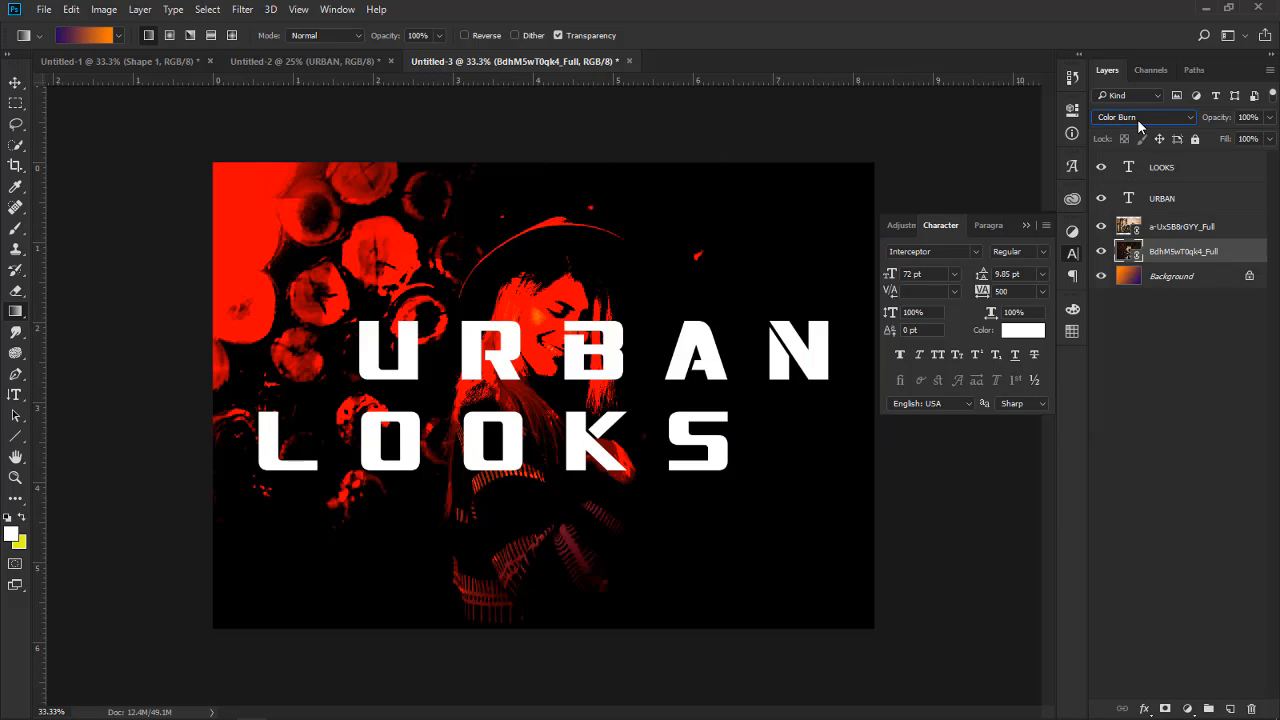
pyautogui.click(1138, 120)
pyautogui.click(1138, 197)
pyautogui.click(1140, 120)
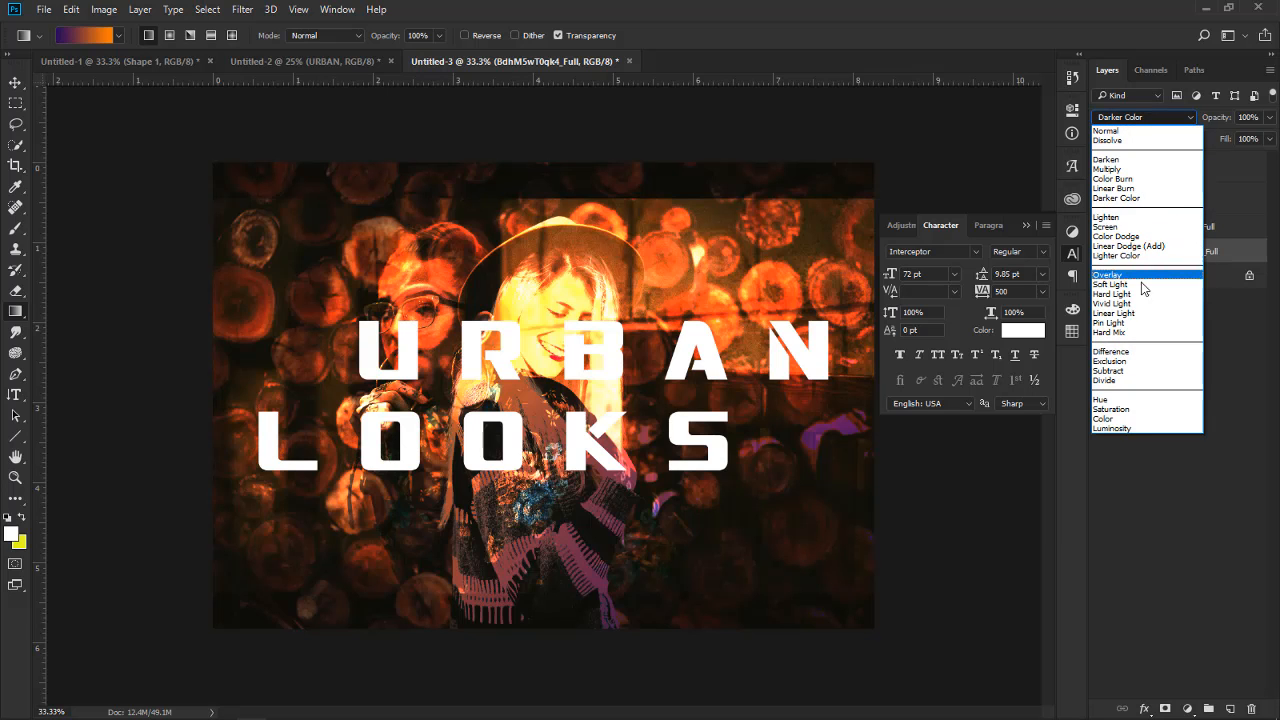
pyautogui.click(1137, 275)
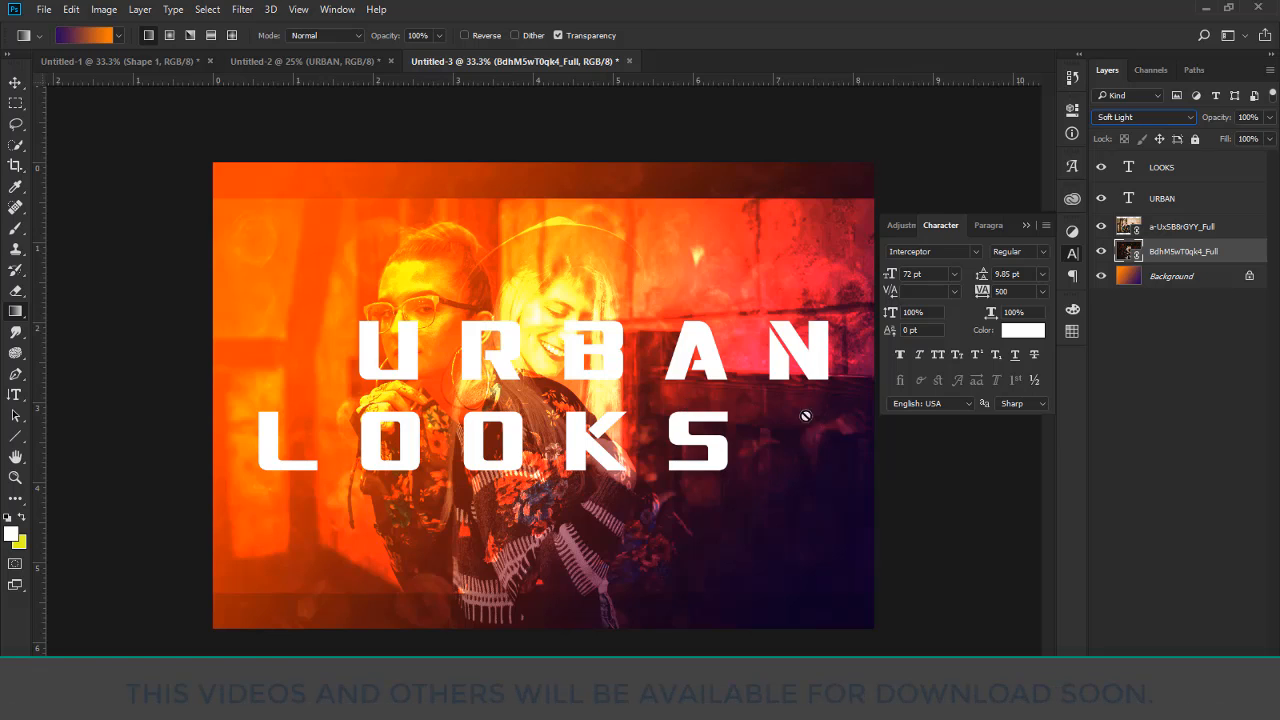
pyautogui.click(15, 82)
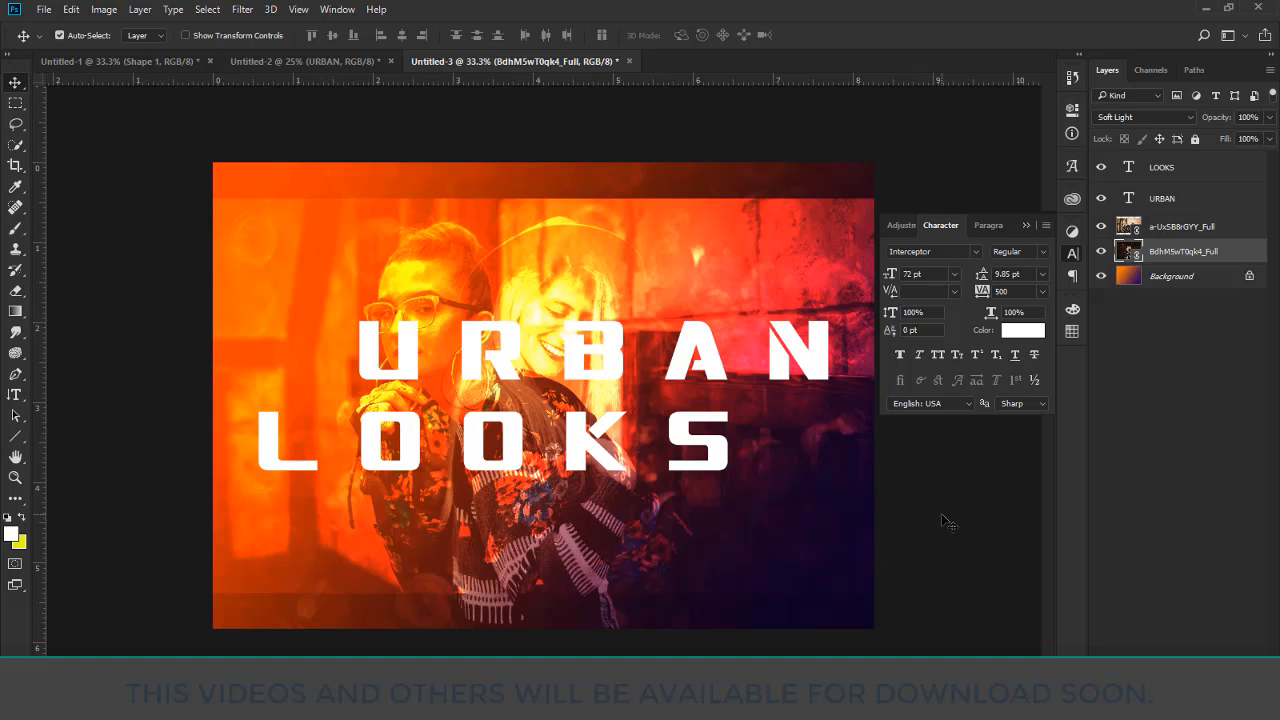
# Review the RETRO FASHION design, the URBAN LOOKS portrait poster and the landscape double-exposure design in turn
pyautogui.click(262, 62)
pyautogui.click(128, 62)
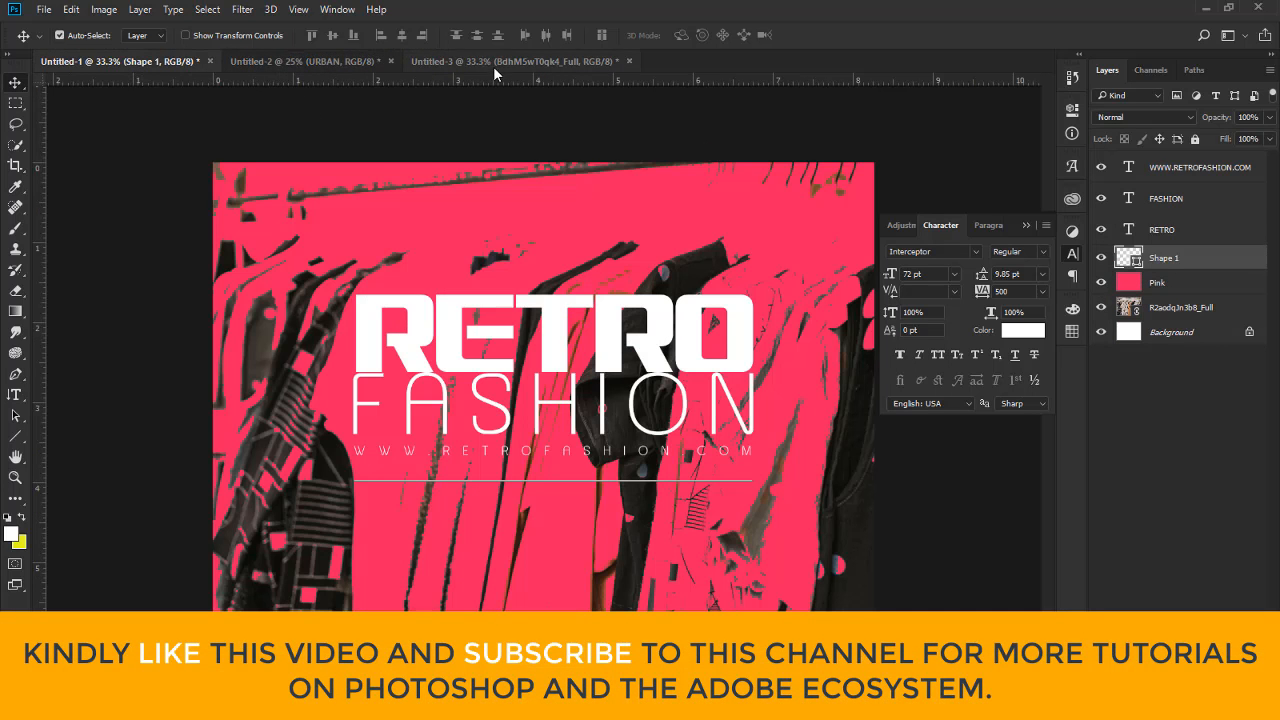
pyautogui.click(348, 61)
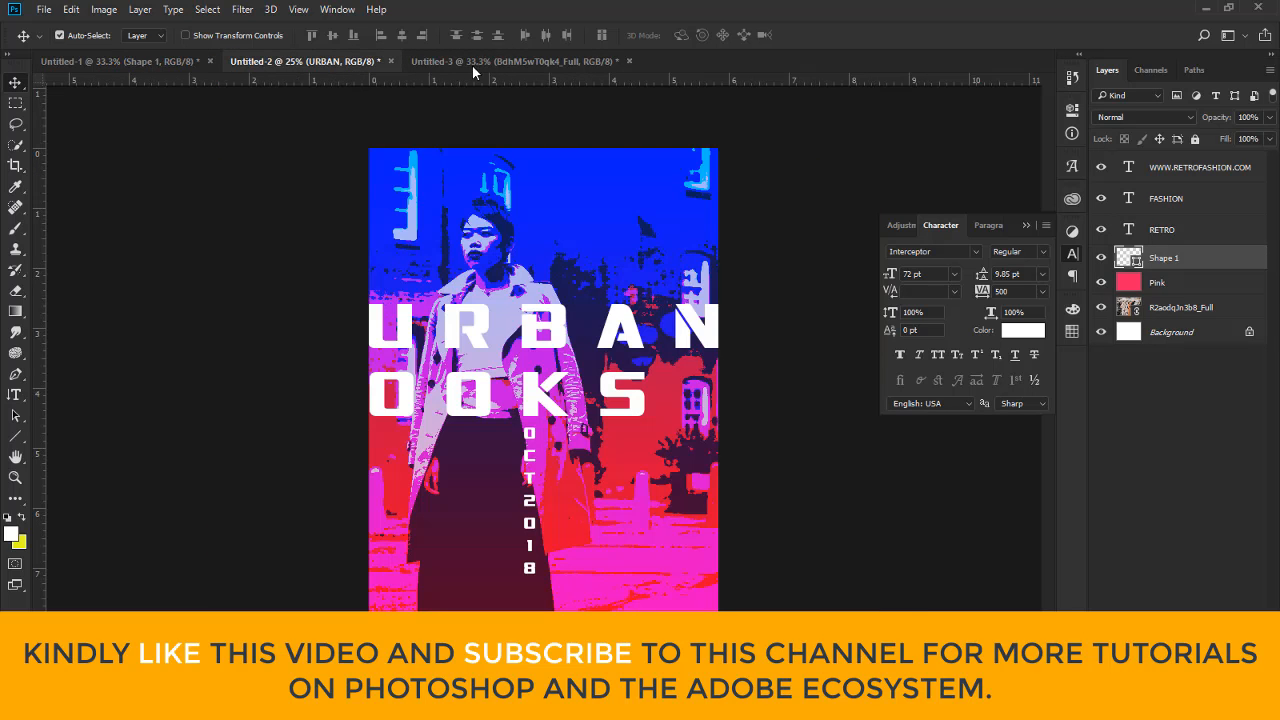
pyautogui.click(485, 59)
pyautogui.click(311, 59)
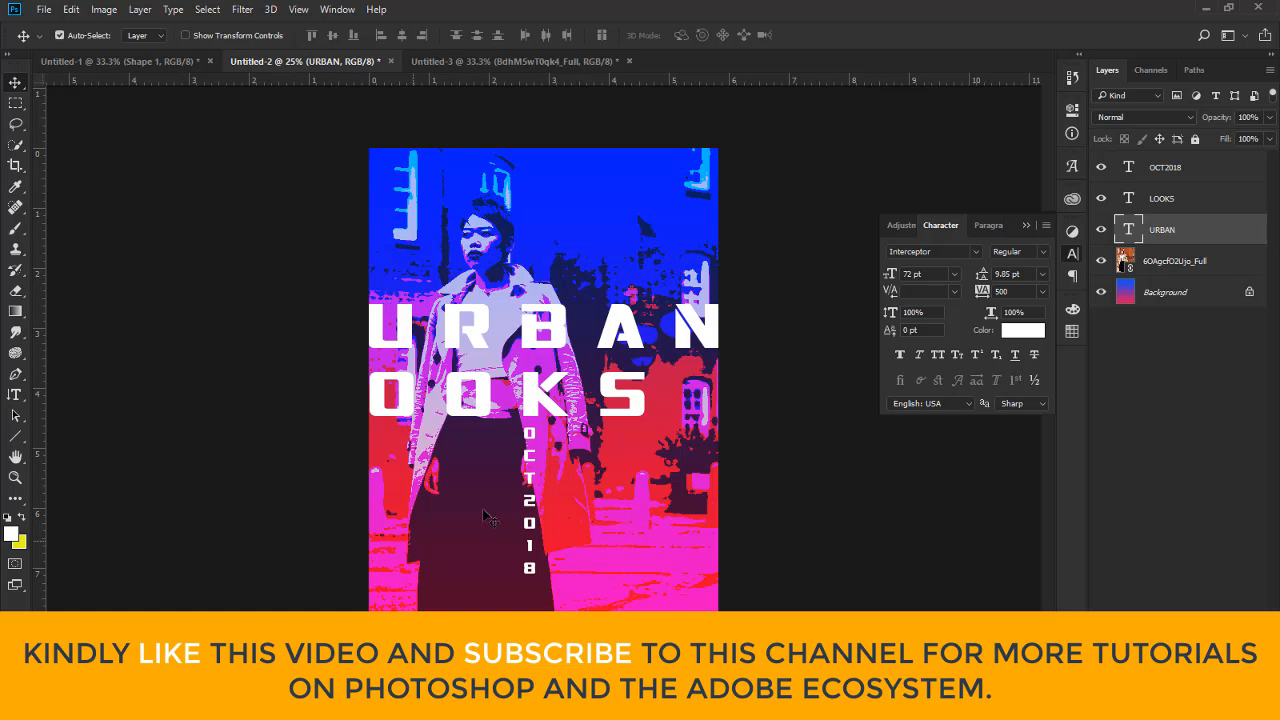
pyautogui.click(552, 62)
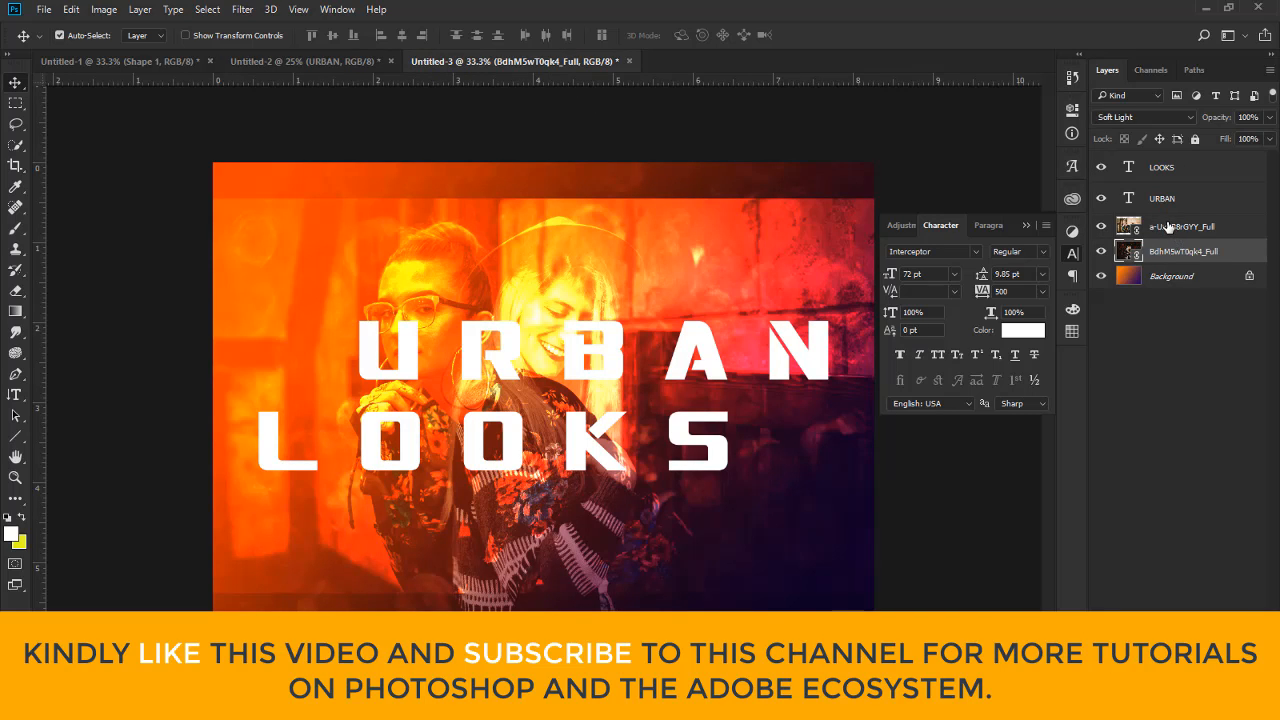
# Check the blend modes of both photo layers and the gradient Background layer in the landscape design
pyautogui.click(1167, 227)
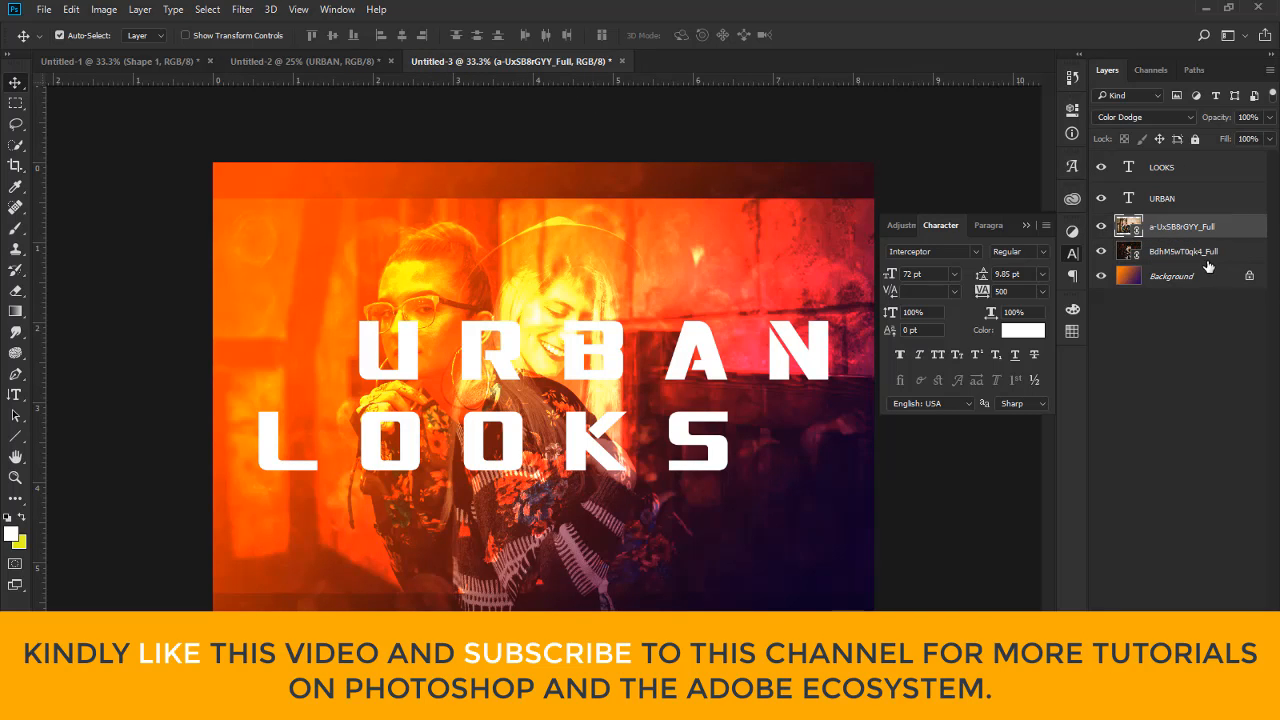
pyautogui.click(1190, 255)
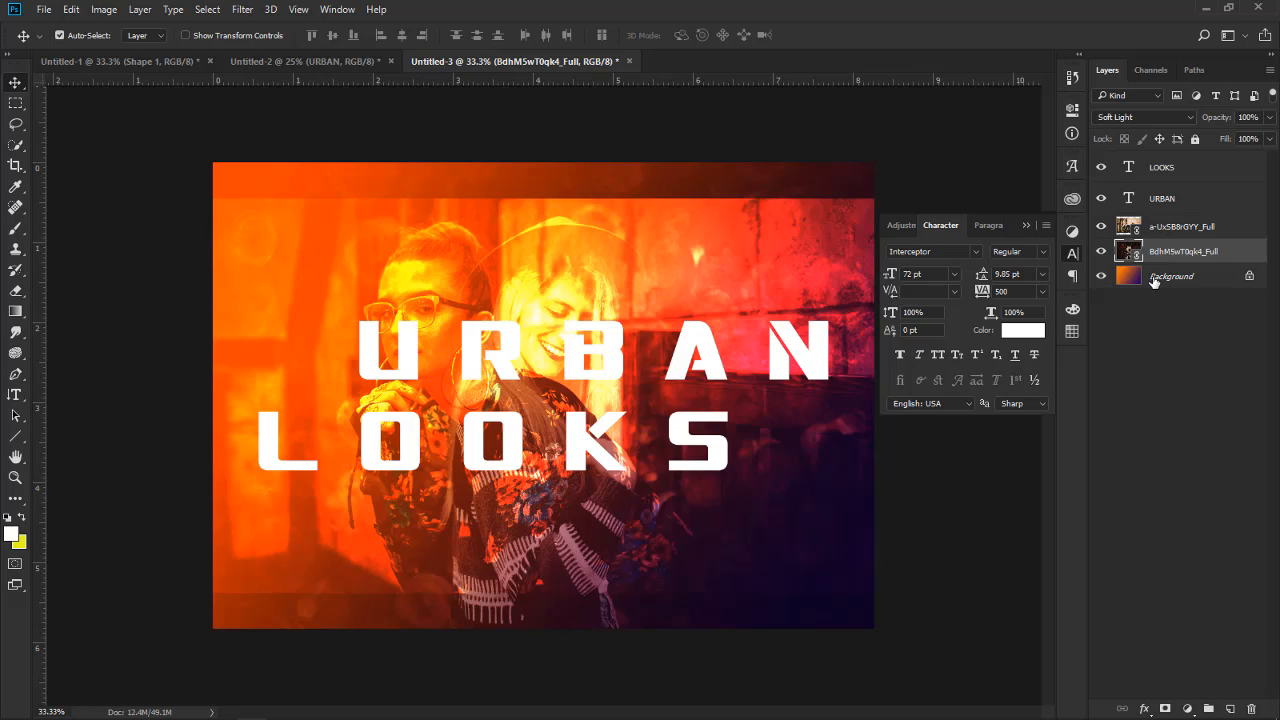
pyautogui.click(1155, 282)
# Examine how the Pink layer blends with the clothes photo in the RETRO FASHION design by hiding and showing it again
pyautogui.click(140, 60)
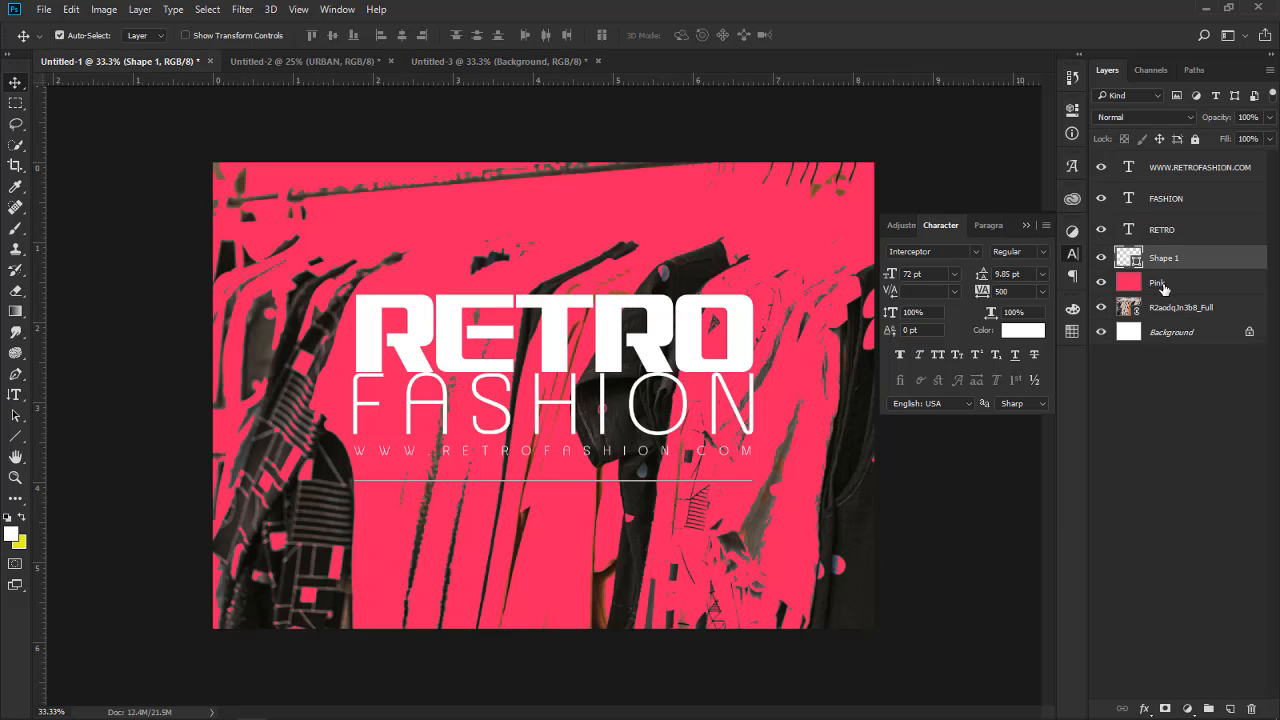
pyautogui.click(1162, 283)
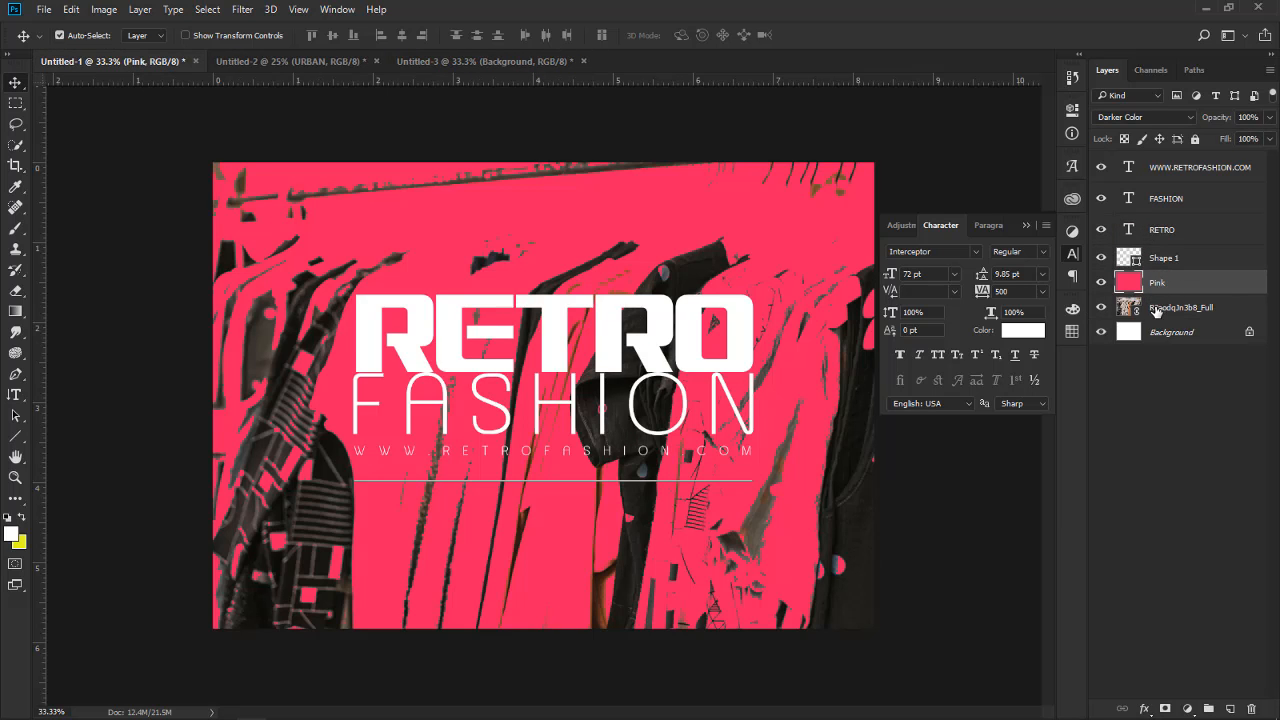
pyautogui.click(1156, 309)
pyautogui.click(1157, 286)
pyautogui.click(1162, 310)
pyautogui.click(1101, 282)
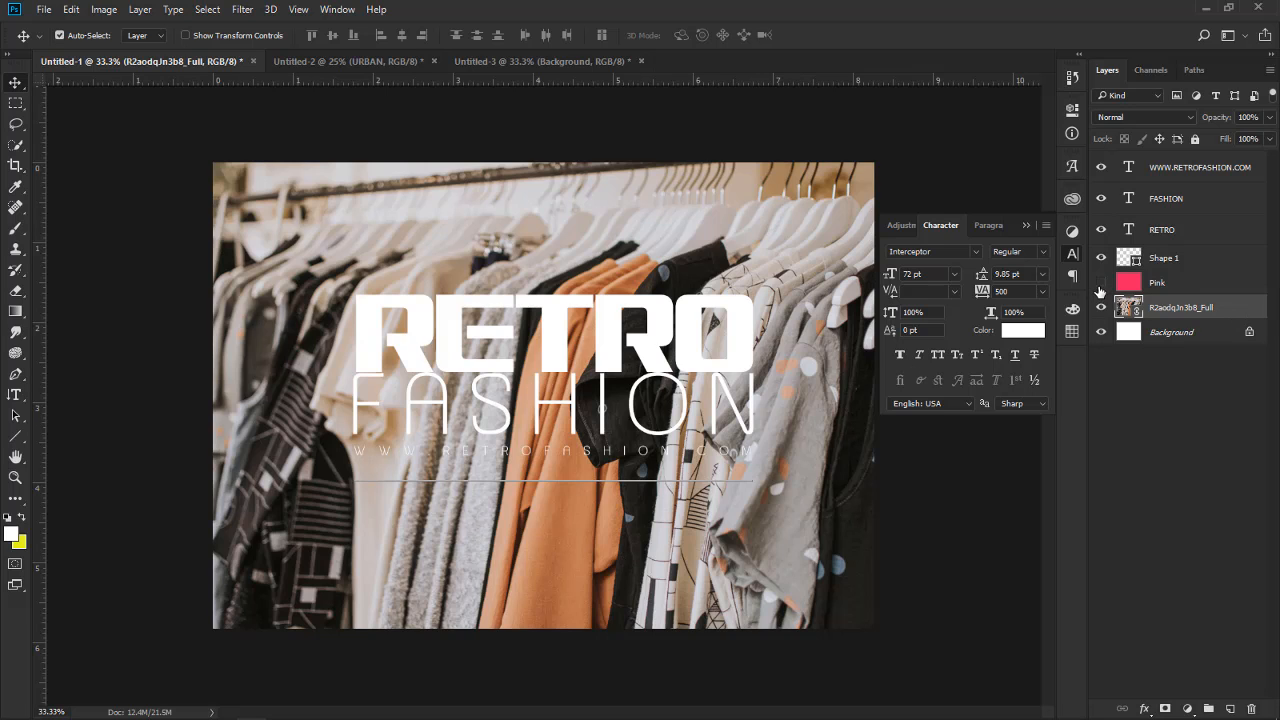
pyautogui.click(1101, 283)
pyautogui.click(1185, 287)
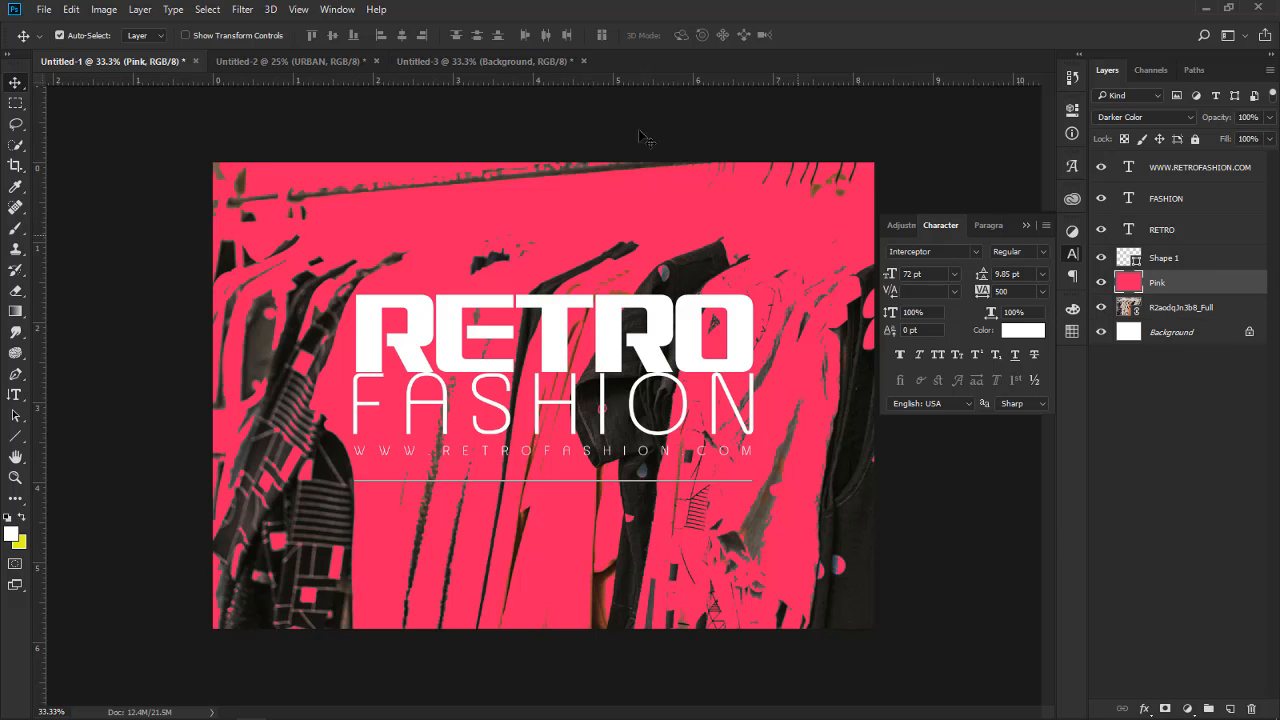
# Examine how the photo layer blends with the gradient Background in the URBAN LOOKS portrait poster by hiding and showing the photo
pyautogui.click(280, 61)
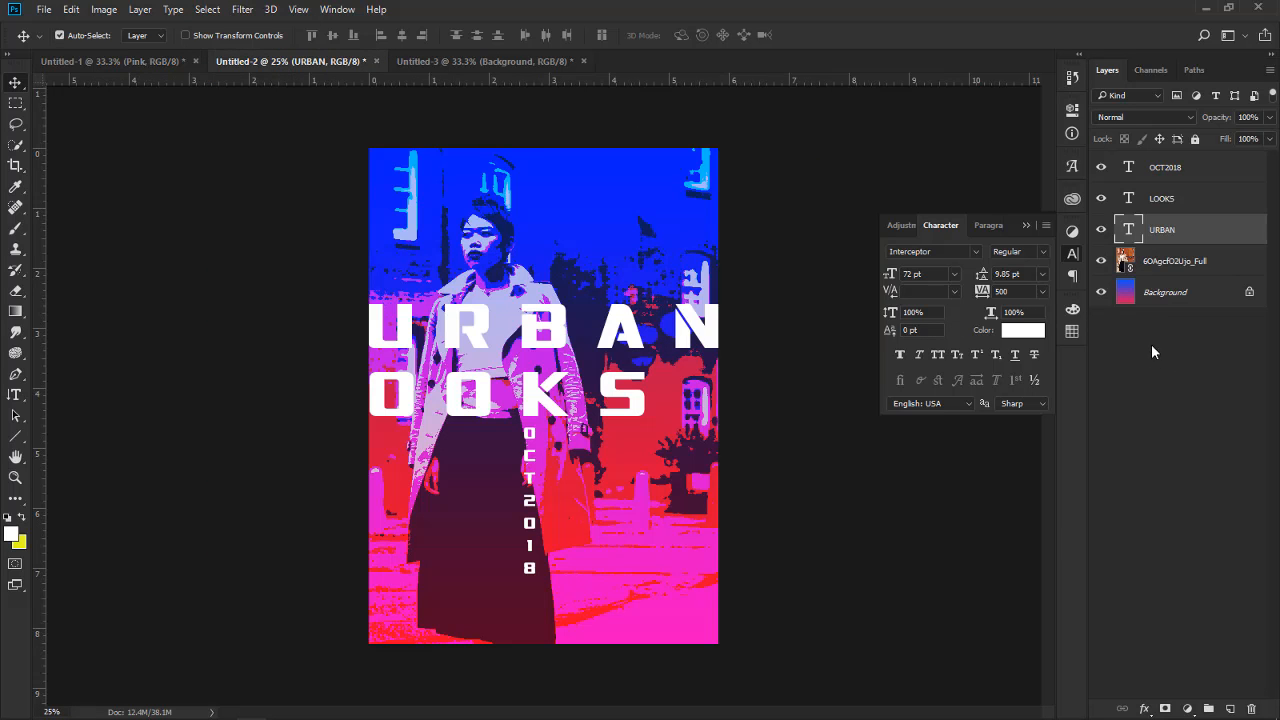
pyautogui.click(1163, 294)
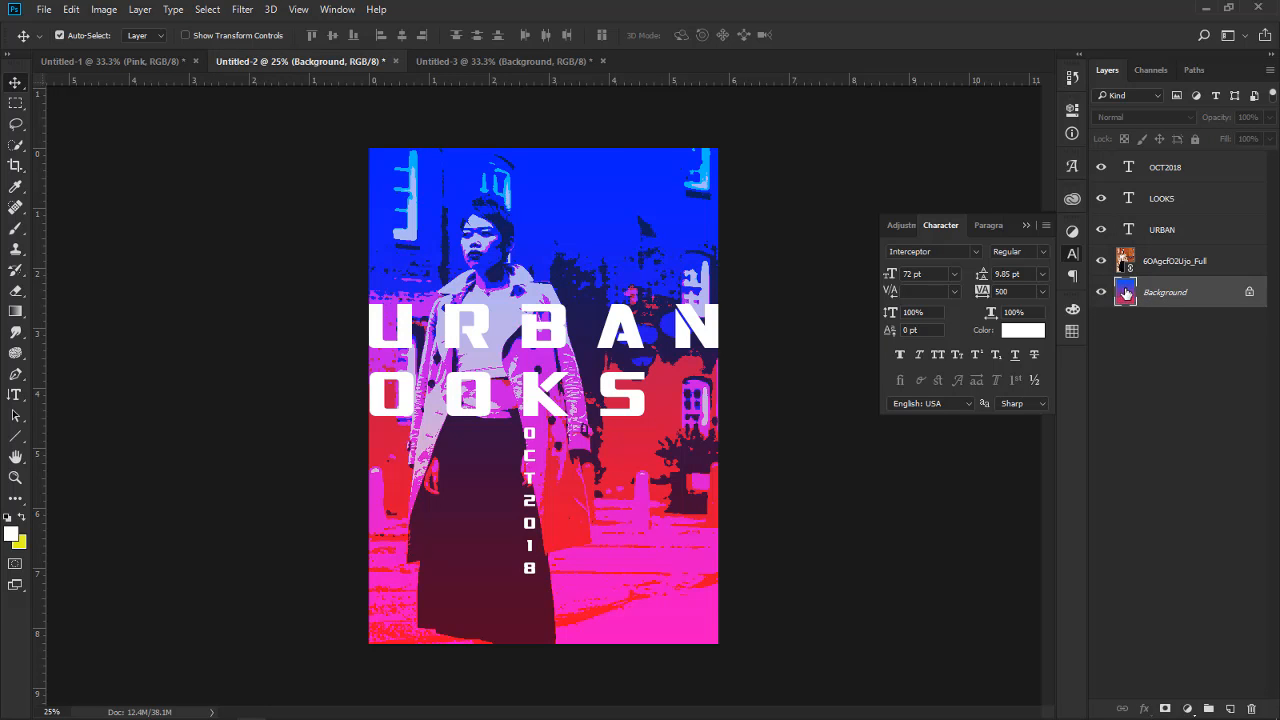
pyautogui.click(1101, 261)
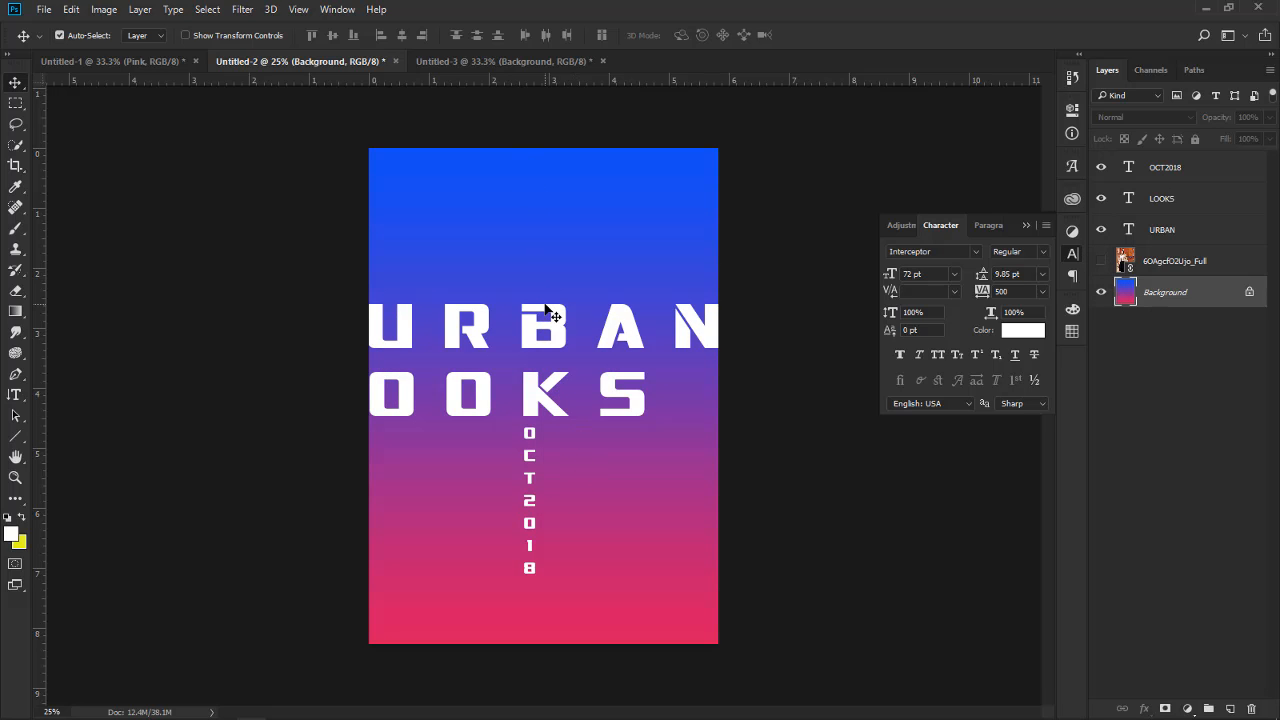
pyautogui.click(1101, 261)
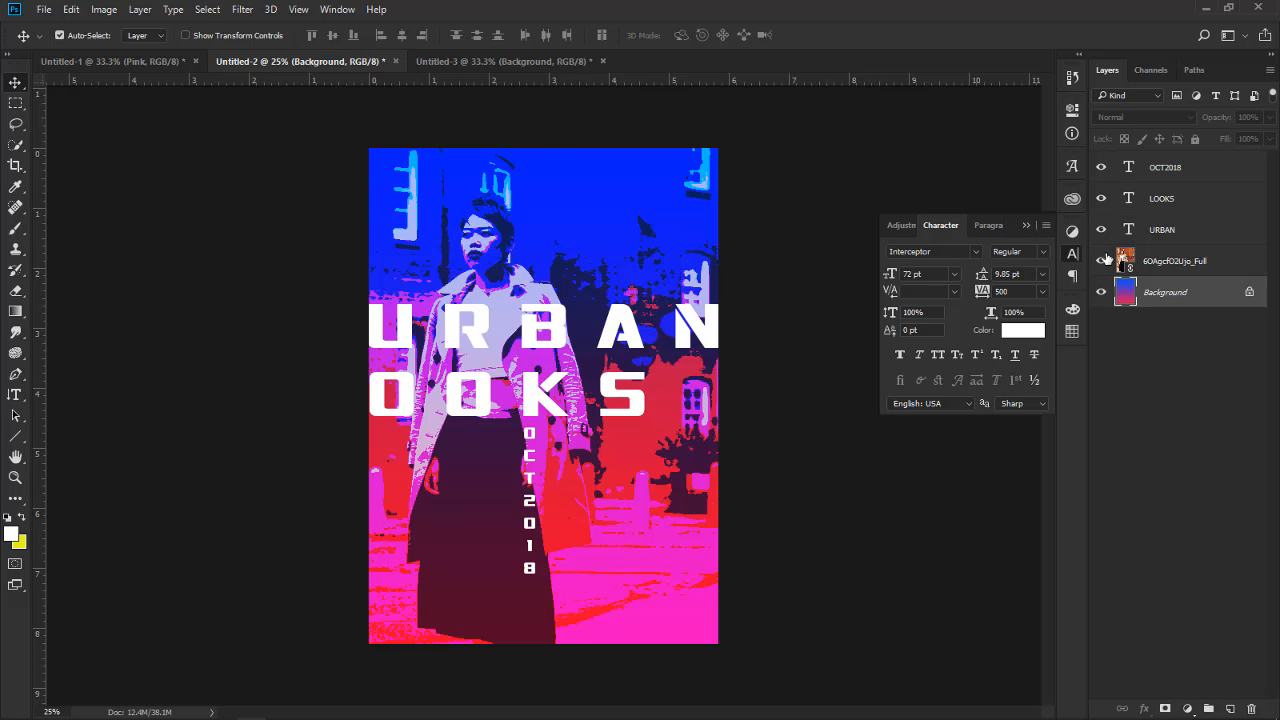
# Examine how the gradient Background affects the two blended photo layers in the landscape design by hiding and showing it and comparing both photo layers
pyautogui.click(460, 61)
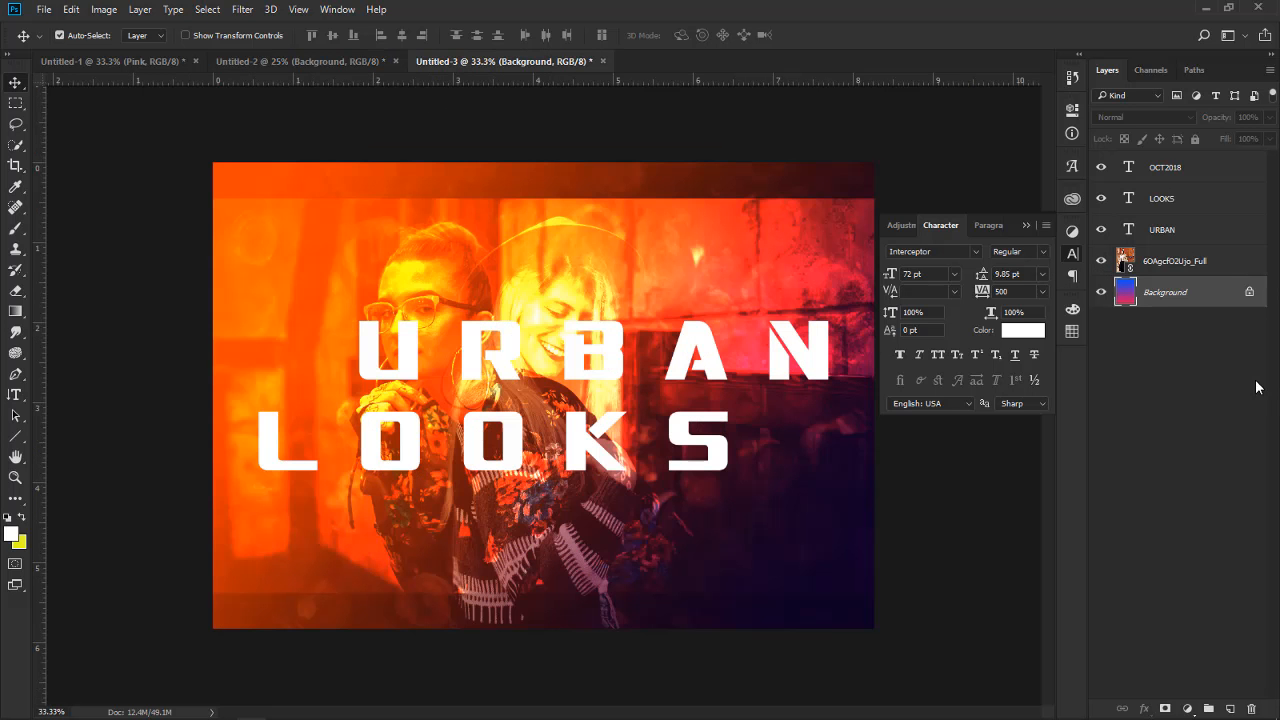
pyautogui.click(1101, 283)
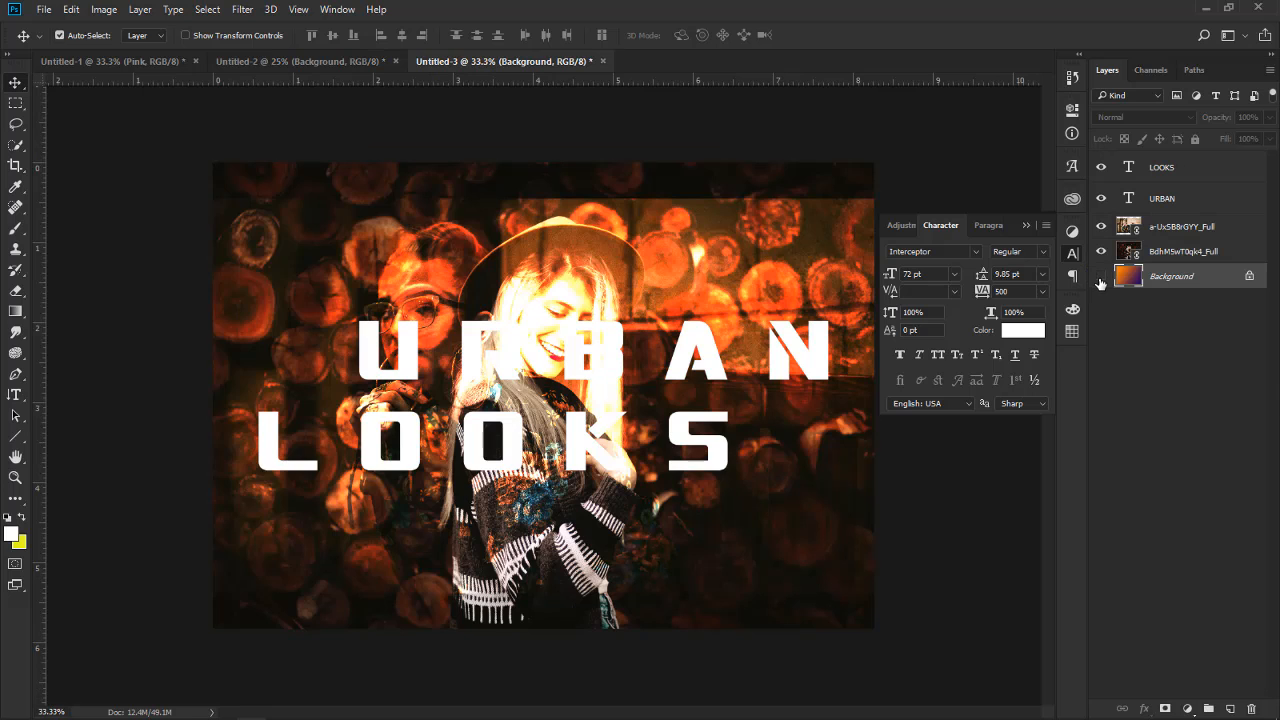
pyautogui.click(1101, 277)
pyautogui.click(1101, 277)
pyautogui.click(1176, 250)
pyautogui.click(1166, 228)
pyautogui.click(1172, 252)
pyautogui.click(1172, 228)
pyautogui.click(1172, 254)
pyautogui.click(1172, 230)
pyautogui.click(1170, 252)
pyautogui.click(1172, 232)
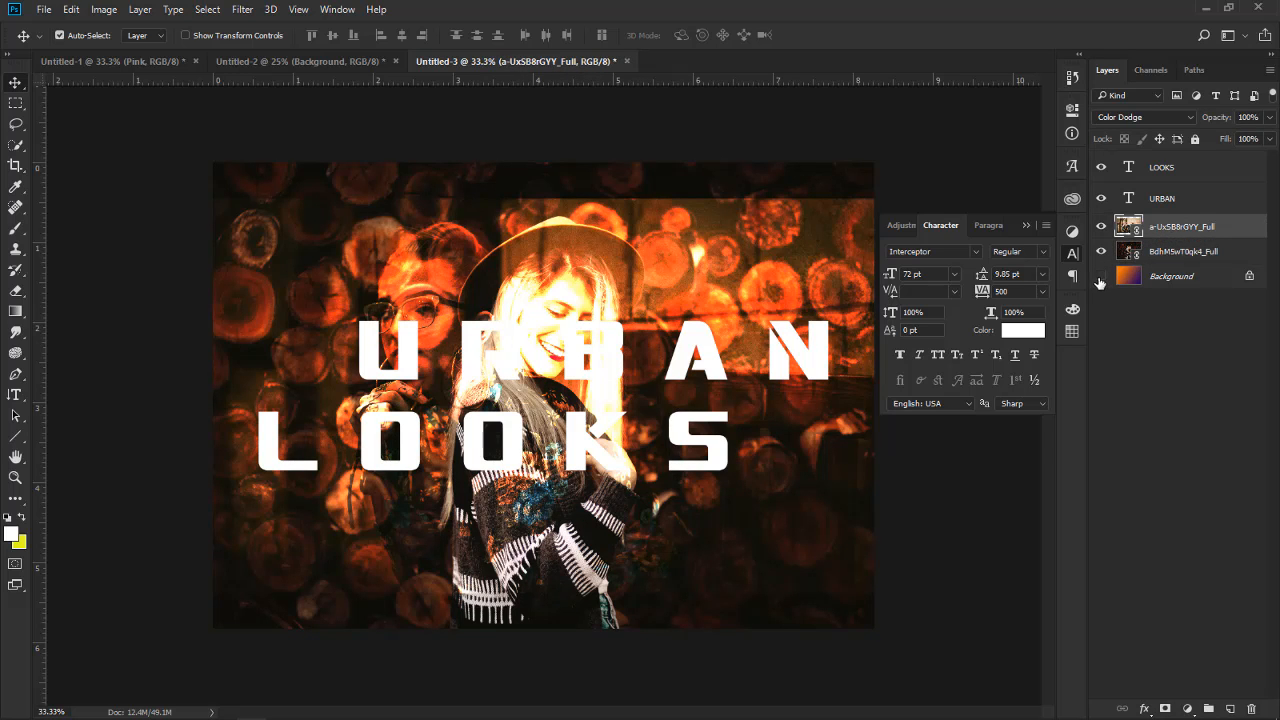
pyautogui.click(1101, 277)
pyautogui.click(1183, 278)
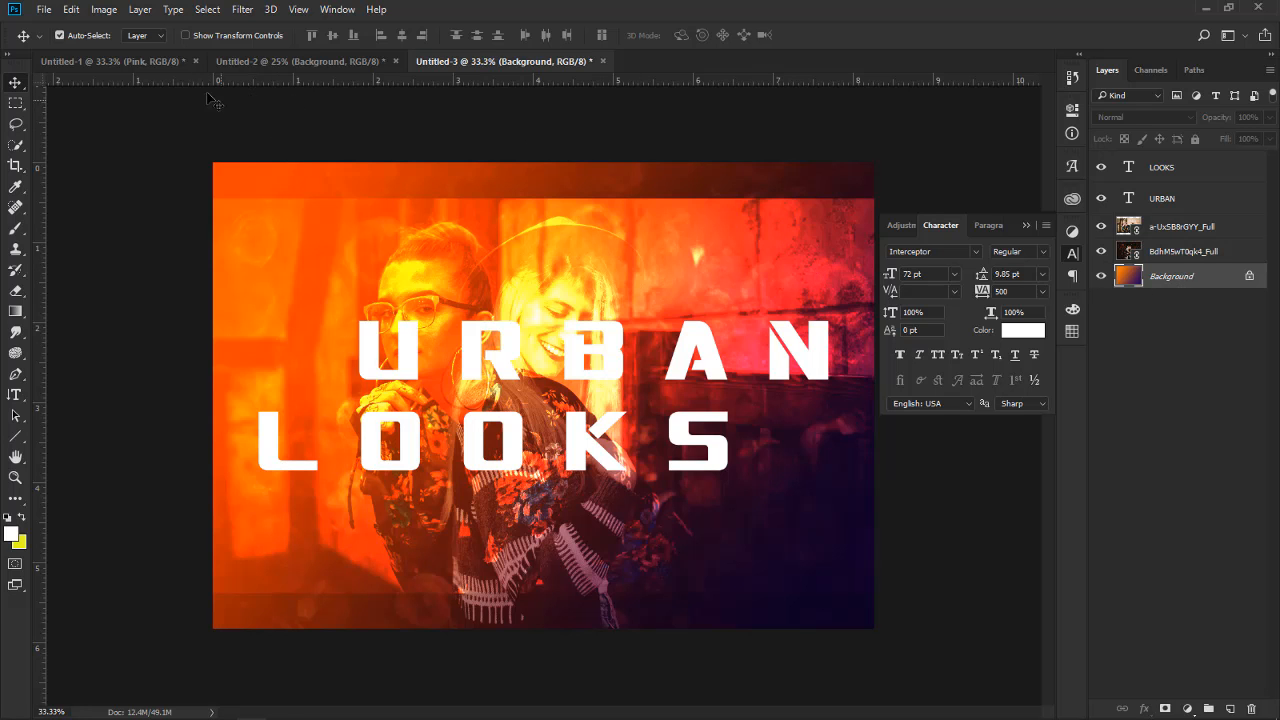
# Compare all three finished designs by switching between them, ending on the RETRO FASHION design
pyautogui.click(161, 58)
pyautogui.click(261, 62)
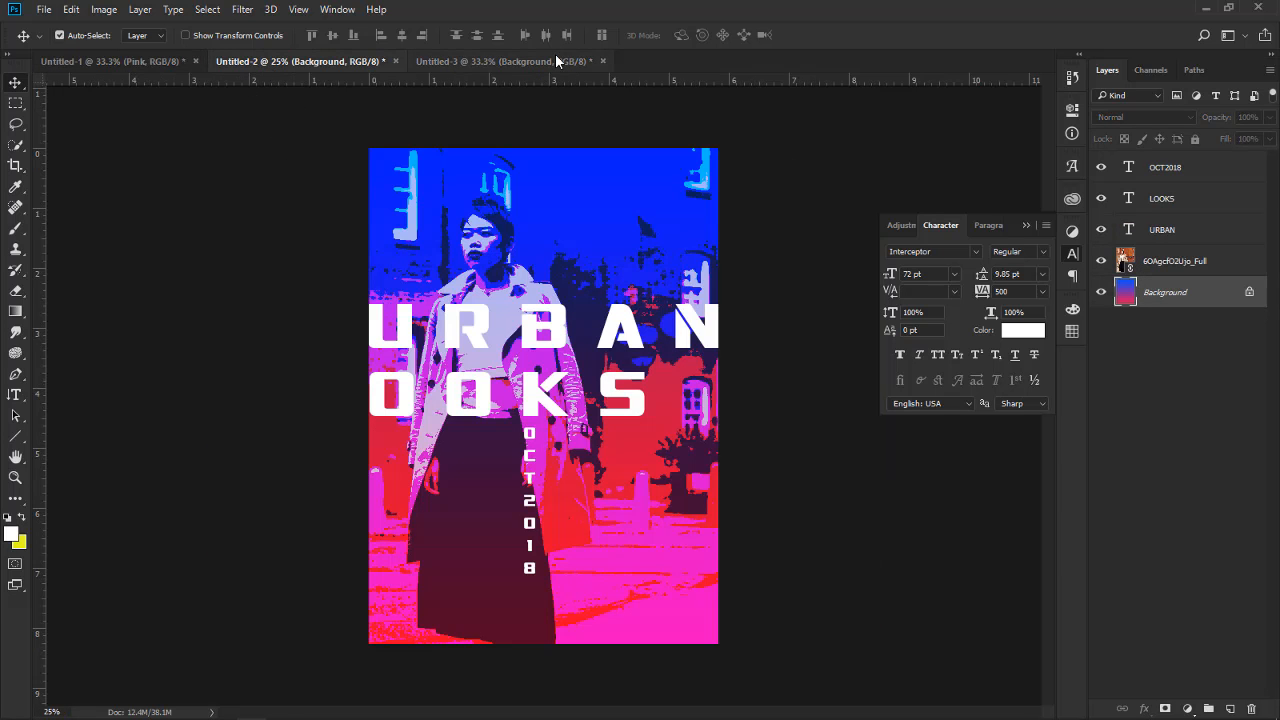
pyautogui.click(534, 67)
pyautogui.click(280, 60)
pyautogui.click(130, 60)
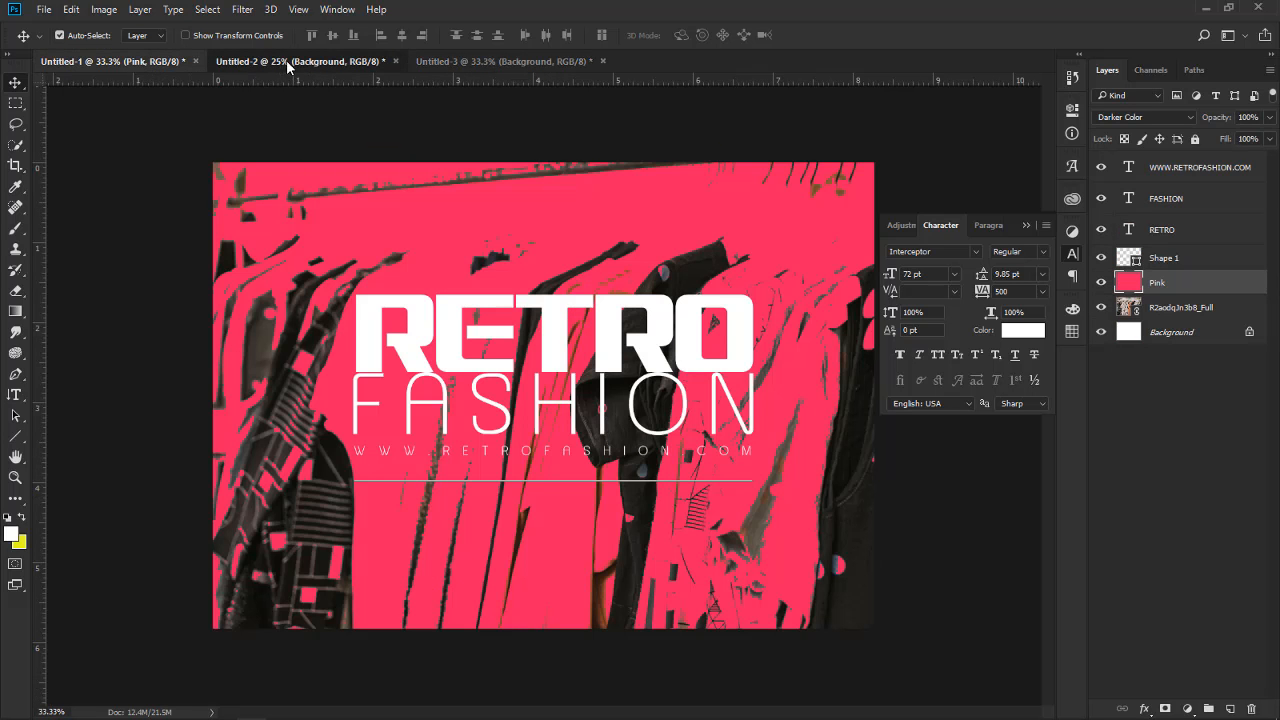
pyautogui.click(290, 62)
pyautogui.click(496, 61)
pyautogui.click(126, 60)
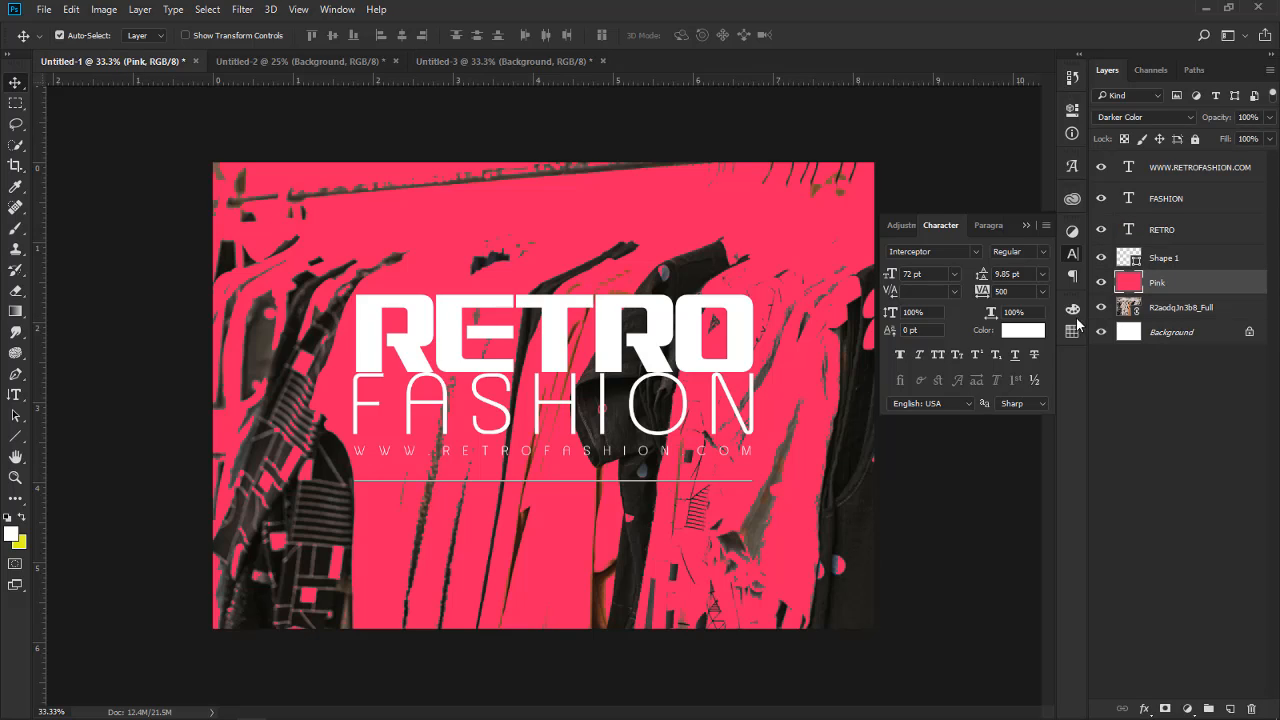